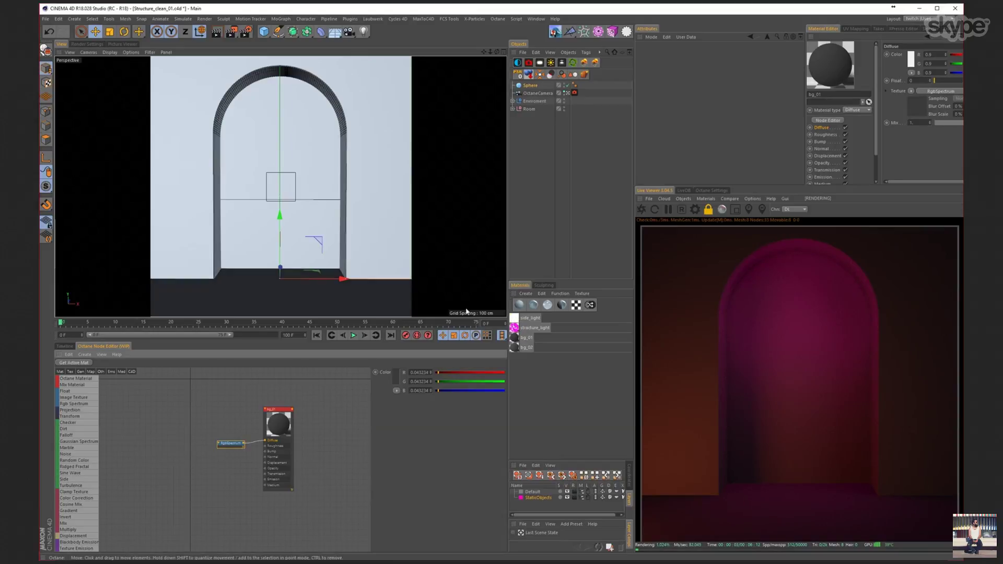
# - Shift the hue of the structure_light material's Color Correction node to about -0.72 for a blue arch glow
pyautogui.click(513, 101)
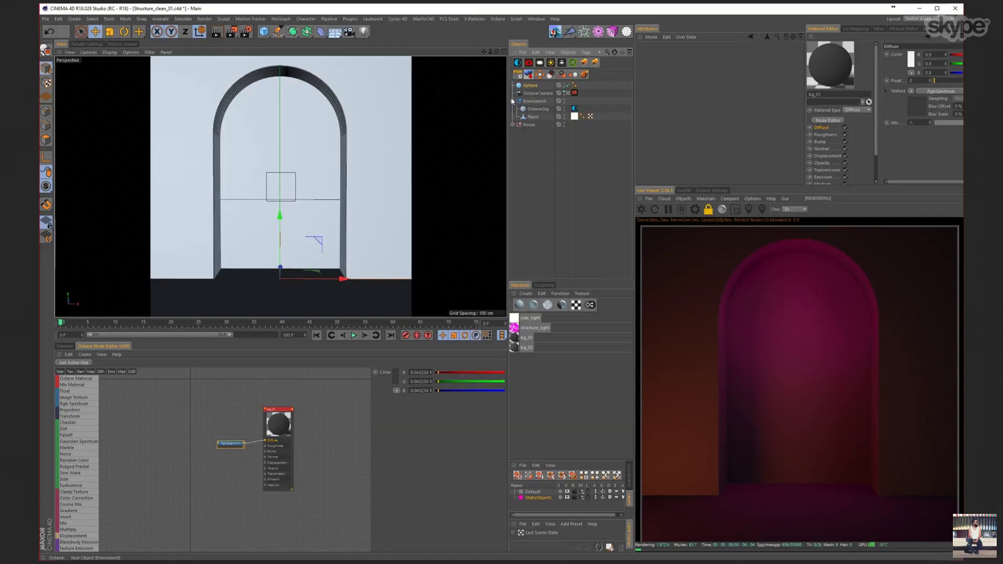
pyautogui.click(534, 327)
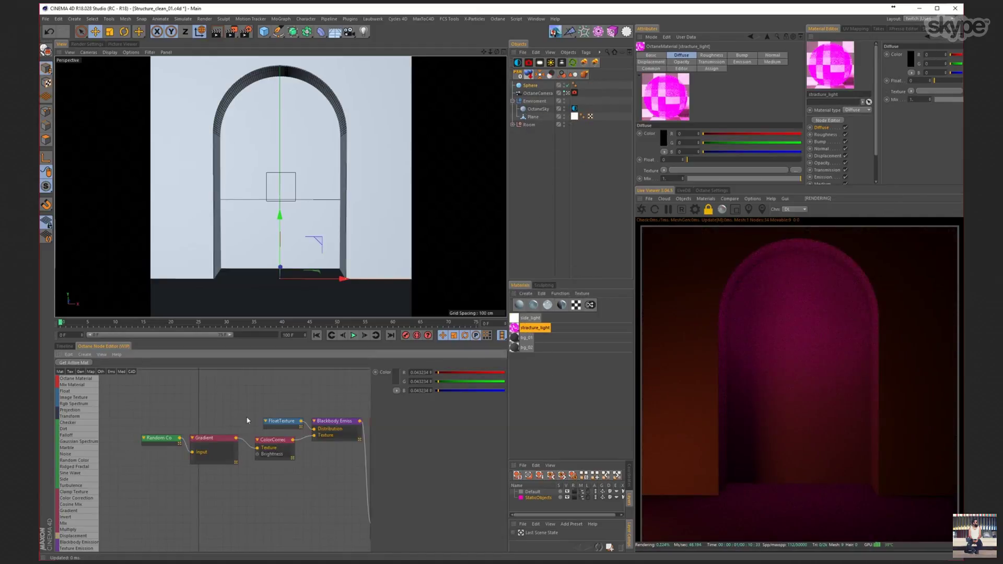
pyautogui.moveTo(303, 469); pyautogui.dragTo(322, 421)
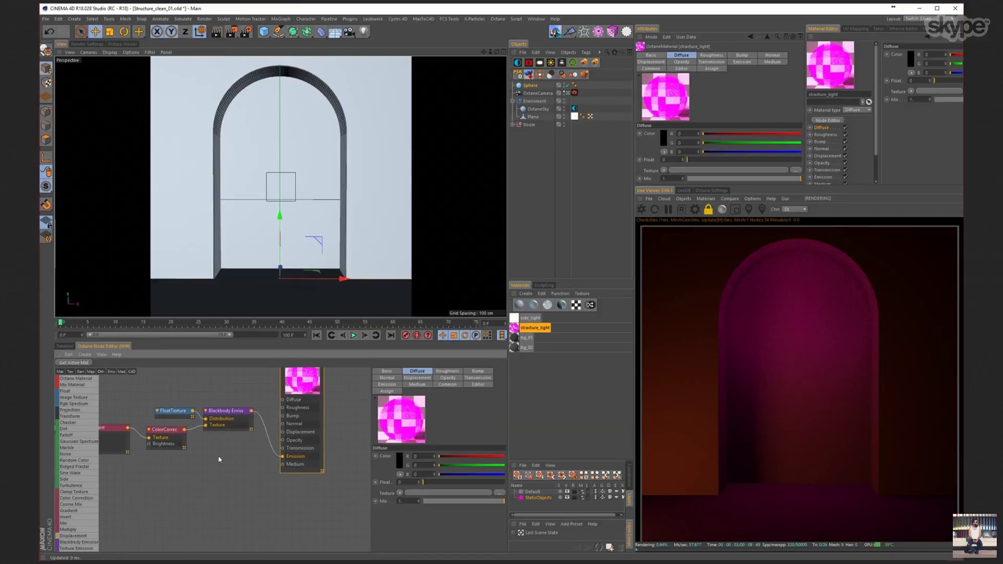
pyautogui.moveTo(217, 456); pyautogui.dragTo(243, 455, button='middle')
pyautogui.click(253, 422)
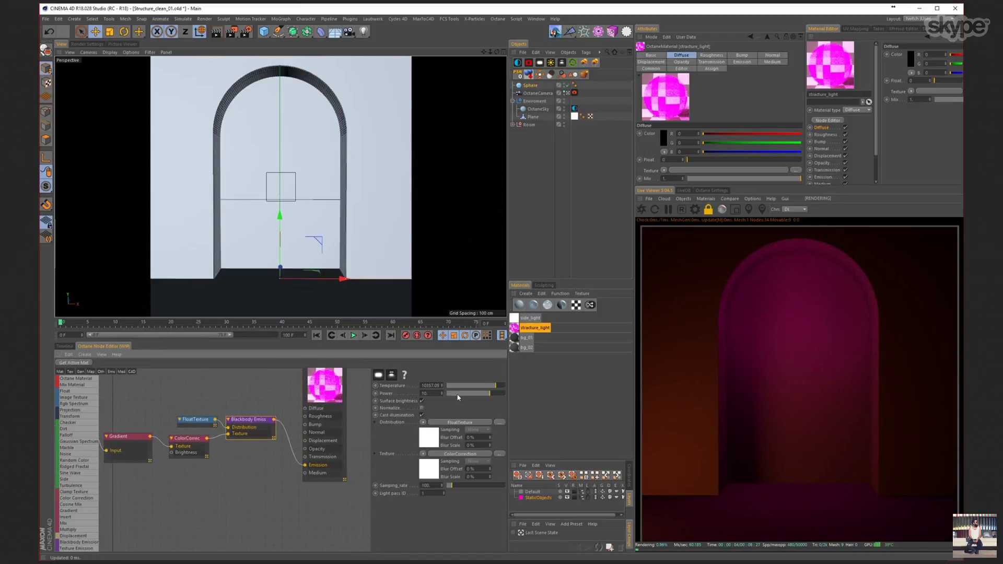
pyautogui.click(187, 442)
pyautogui.moveTo(460, 421); pyautogui.dragTo(447, 422)
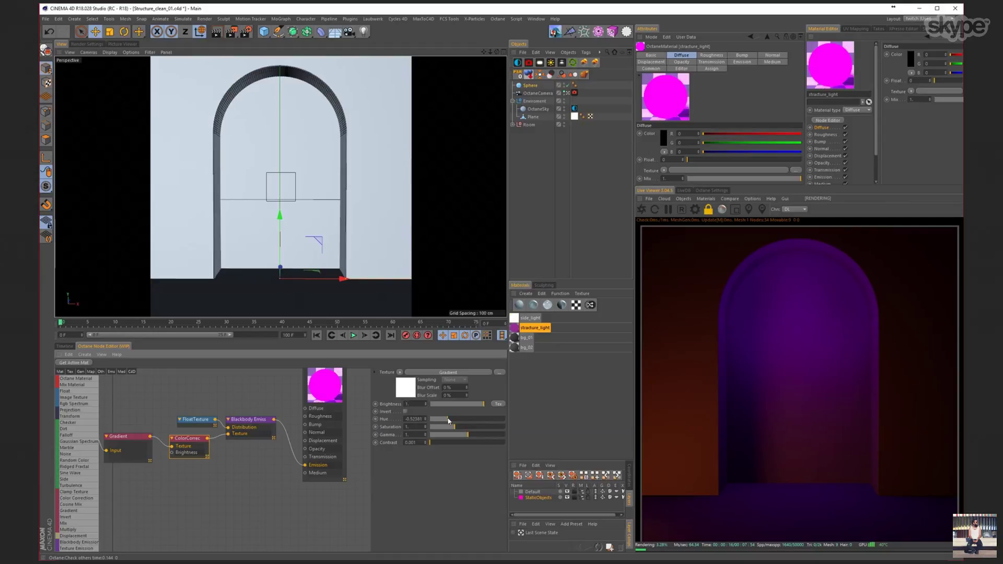
pyautogui.moveTo(448, 419); pyautogui.dragTo(445, 421)
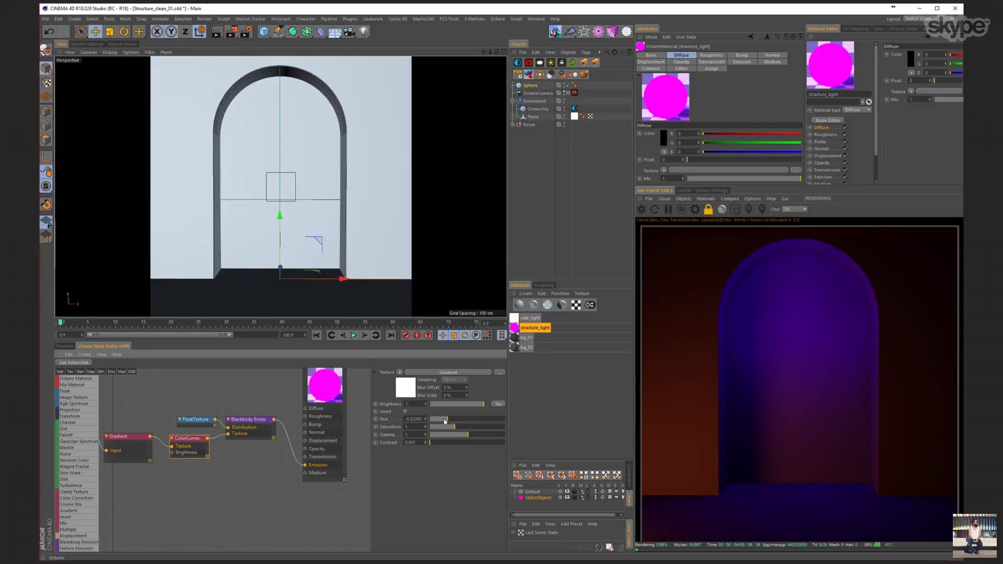
pyautogui.moveTo(446, 421); pyautogui.dragTo(444, 421)
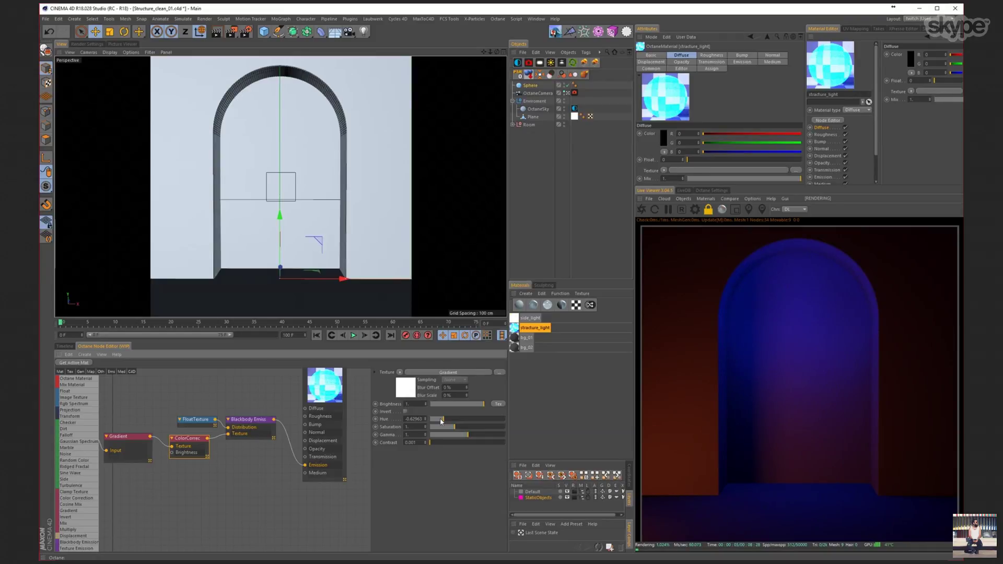
pyautogui.moveTo(440, 421); pyautogui.dragTo(439, 421)
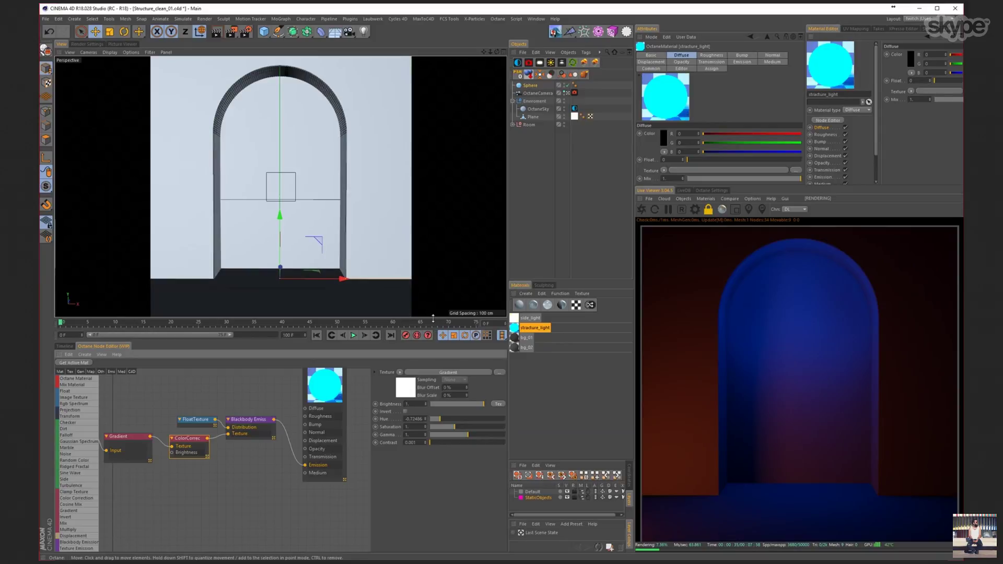
# - Enlarge the node editor and tidy the structure_light graph by repositioning the Blackbody Emission and Float Texture nodes
pyautogui.moveTo(433, 318); pyautogui.dragTo(434, 305)
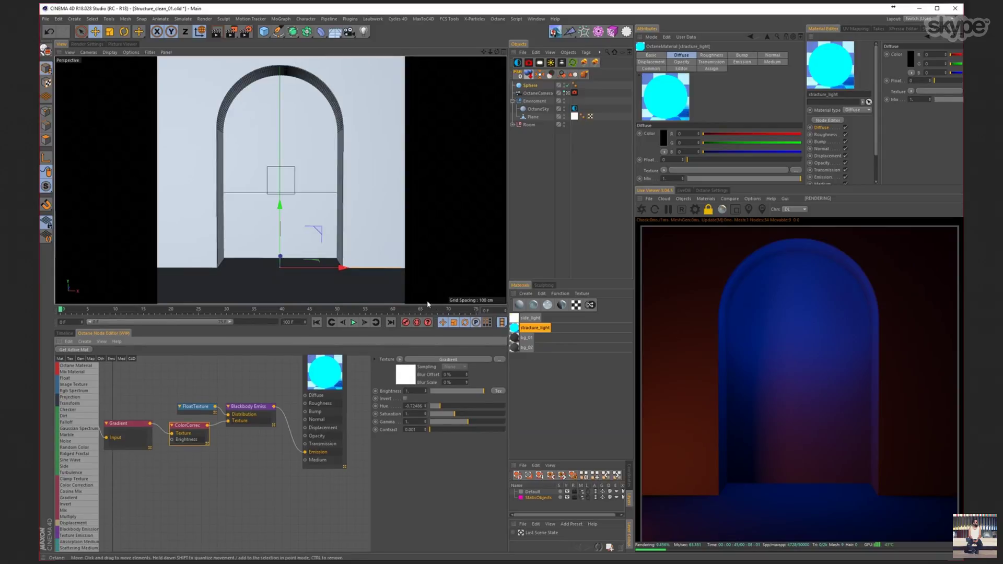
pyautogui.moveTo(300, 370); pyautogui.dragTo(296, 400, button='middle')
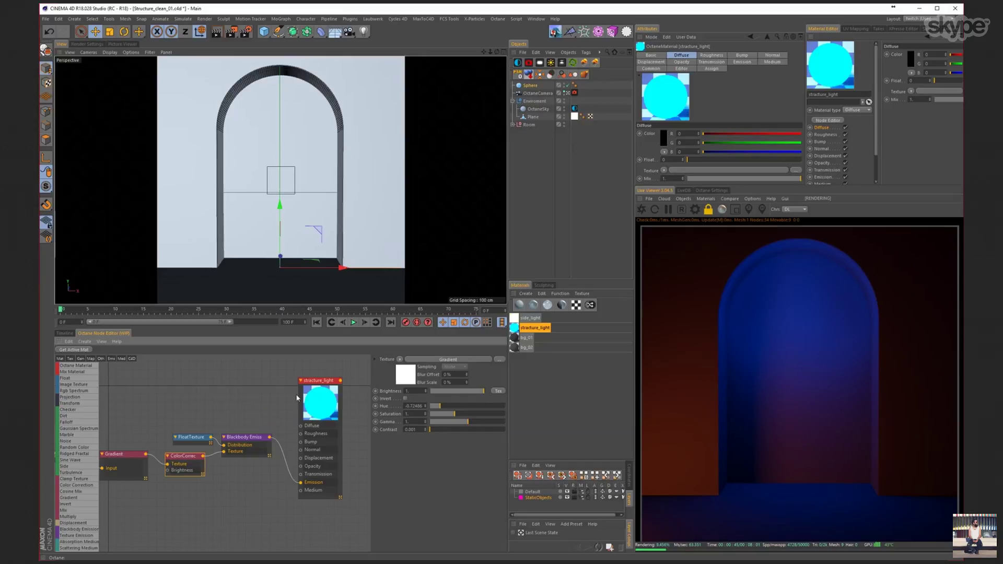
pyautogui.moveTo(321, 405); pyautogui.dragTo(320, 385)
pyautogui.moveTo(194, 459); pyautogui.dragTo(221, 482, button='middle')
pyautogui.click(205, 478)
pyautogui.click(273, 463)
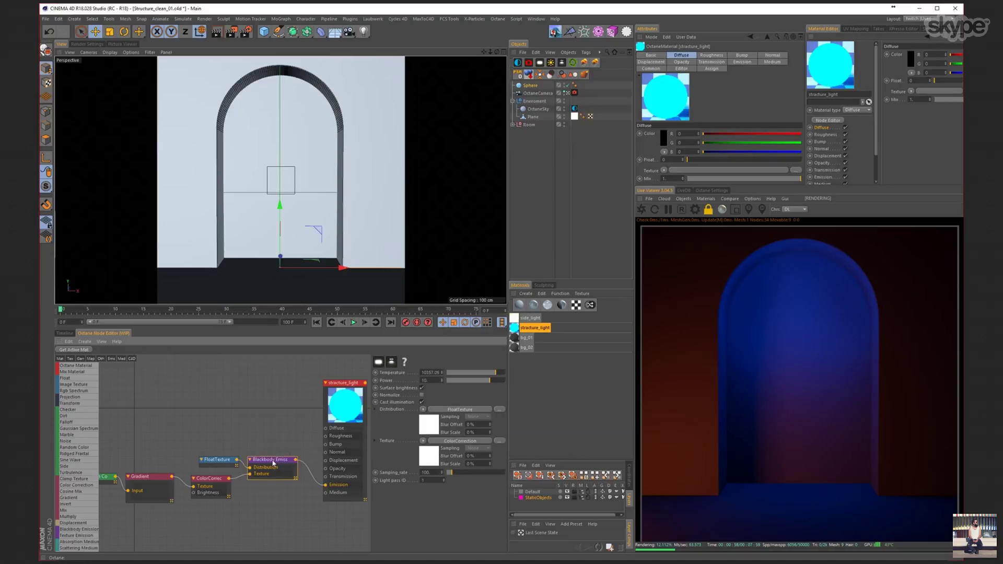
pyautogui.moveTo(274, 463); pyautogui.dragTo(279, 476)
pyautogui.moveTo(212, 478); pyautogui.dragTo(212, 469)
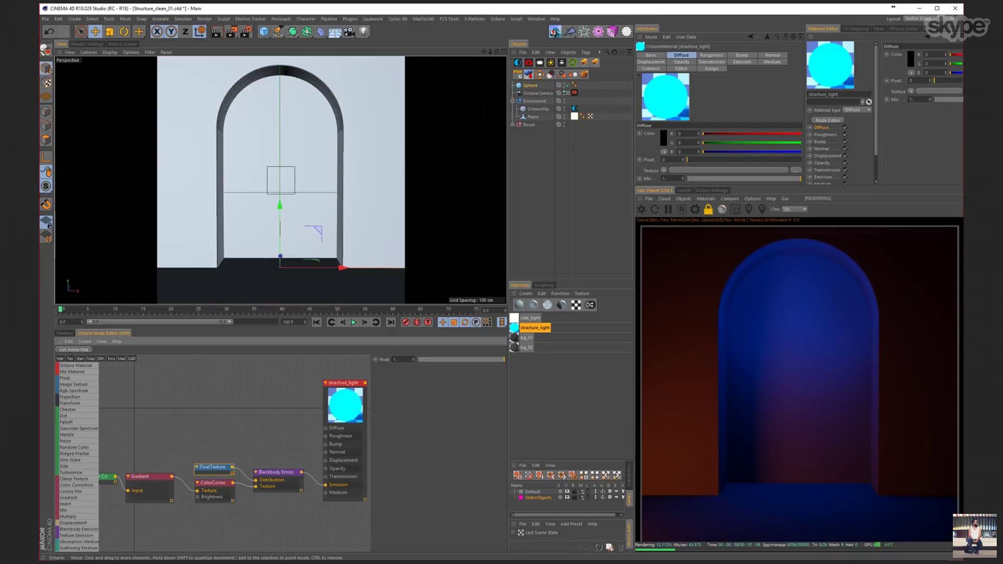
pyautogui.click(184, 31)
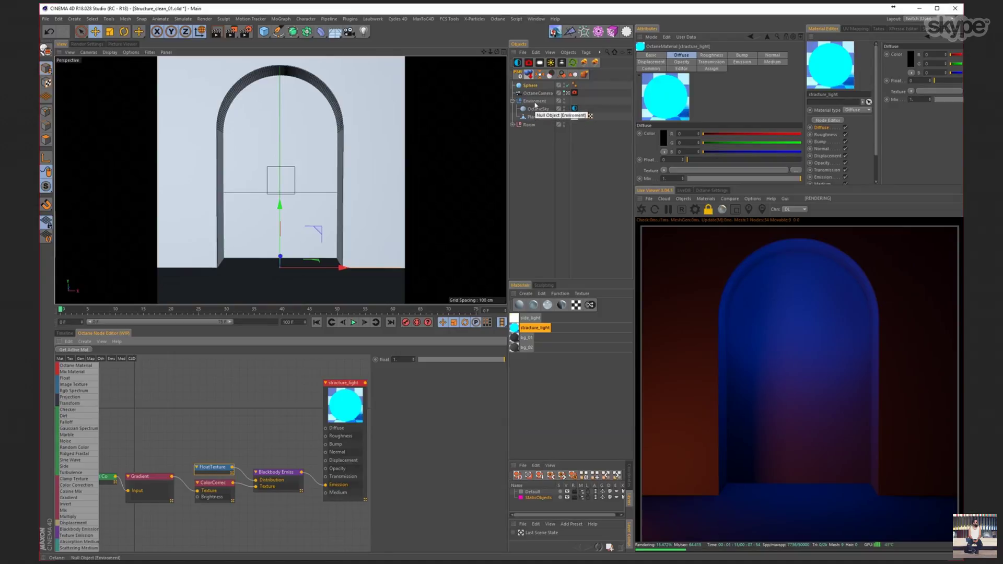
pyautogui.click(264, 31)
pyautogui.press('t')
pyautogui.moveTo(415, 187); pyautogui.dragTo(485, 155)
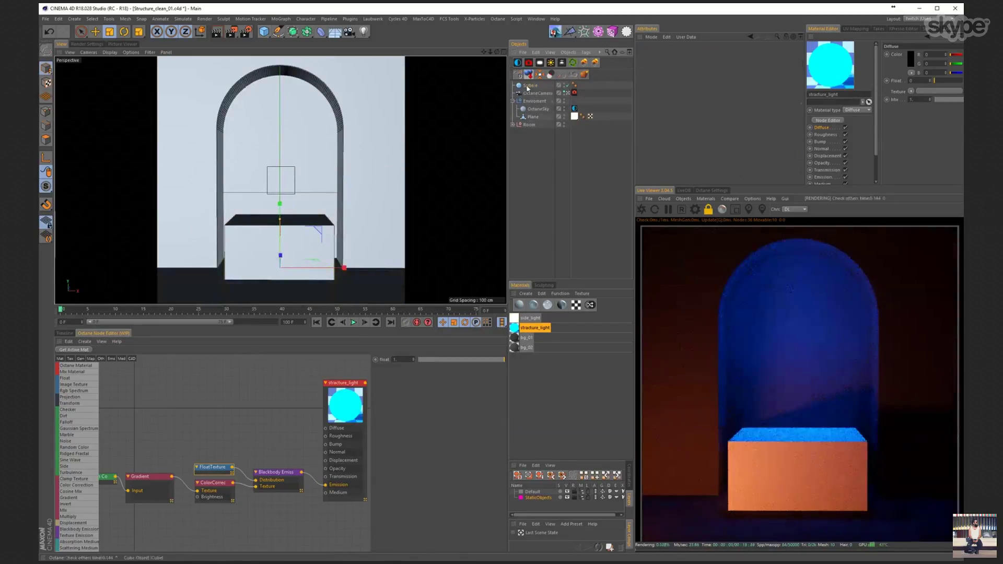
pyautogui.press('Delete')
# - Add a sphere and build a cluster of three differently sized spheres low on the arch's right side
pyautogui.click(264, 31)
pyautogui.click(424, 57)
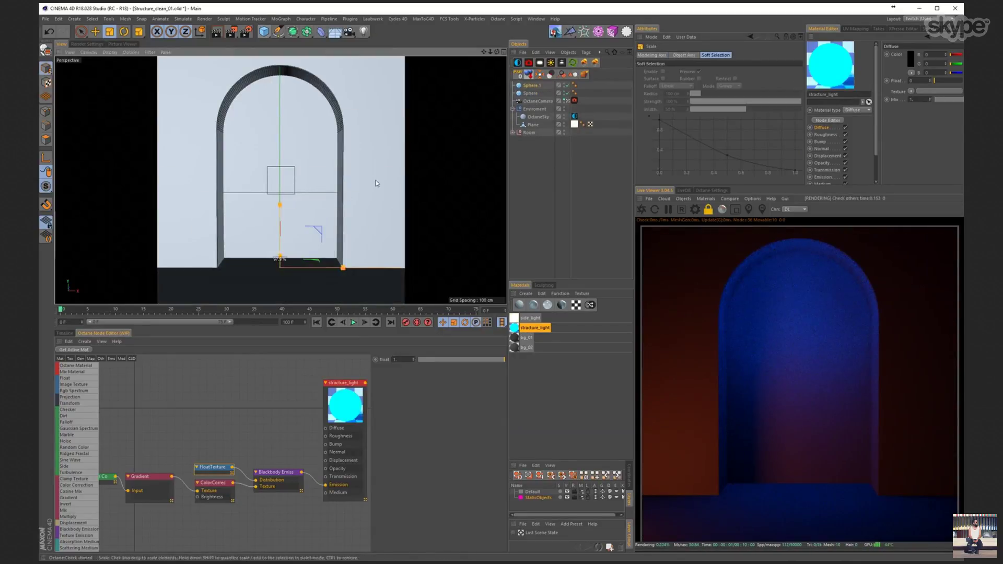
pyautogui.moveTo(303, 218); pyautogui.dragTo(298, 195)
pyautogui.press('e')
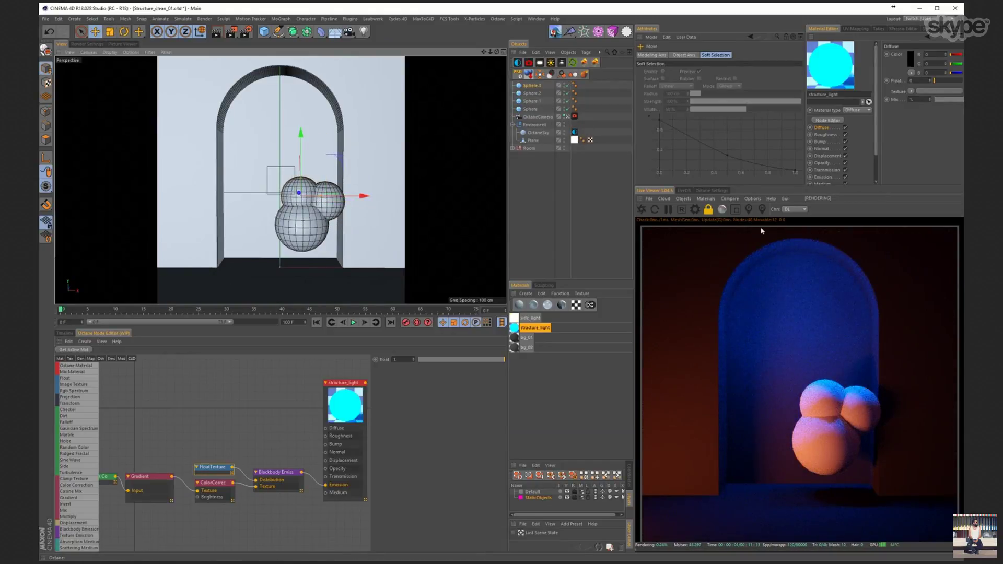
# - Stack five more sphere copies of varying sizes upward from the cluster along the arch's right side
pyautogui.click(752, 198)
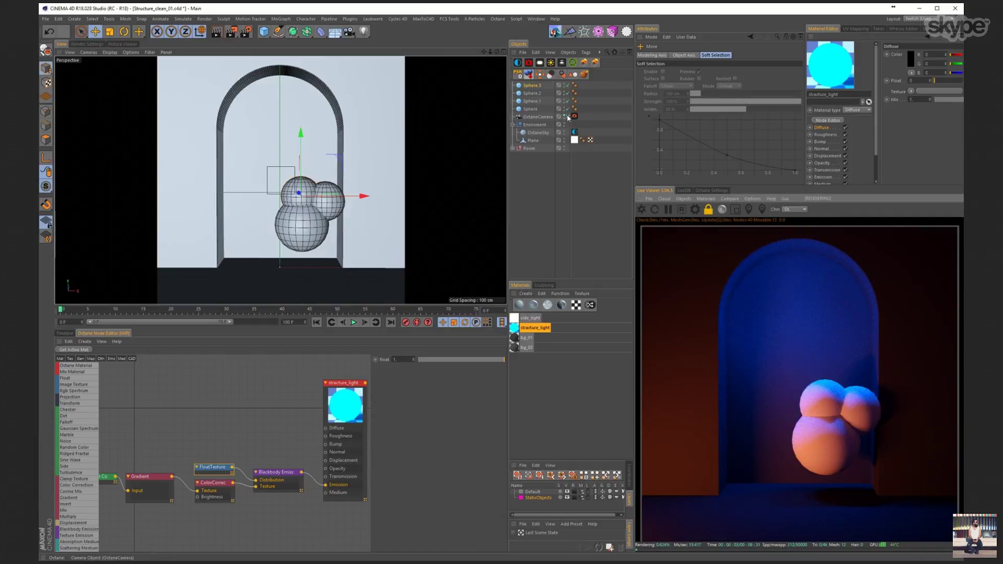
pyautogui.keyDown('alt'); pyautogui.moveTo(460, 173); pyautogui.dragTo(360, 199); pyautogui.keyUp('alt')
pyautogui.keyDown('ctrl'); pyautogui.moveTo(363, 183); pyautogui.dragTo(311, 153); pyautogui.keyUp('ctrl')
pyautogui.press('t')
pyautogui.press('e')
pyautogui.press('t')
pyautogui.press('e')
pyautogui.press('t')
pyautogui.keyDown('alt'); pyautogui.moveTo(372, 180); pyautogui.dragTo(337, 196); pyautogui.keyUp('alt')
pyautogui.press('e')
pyautogui.press('t')
pyautogui.press('e')
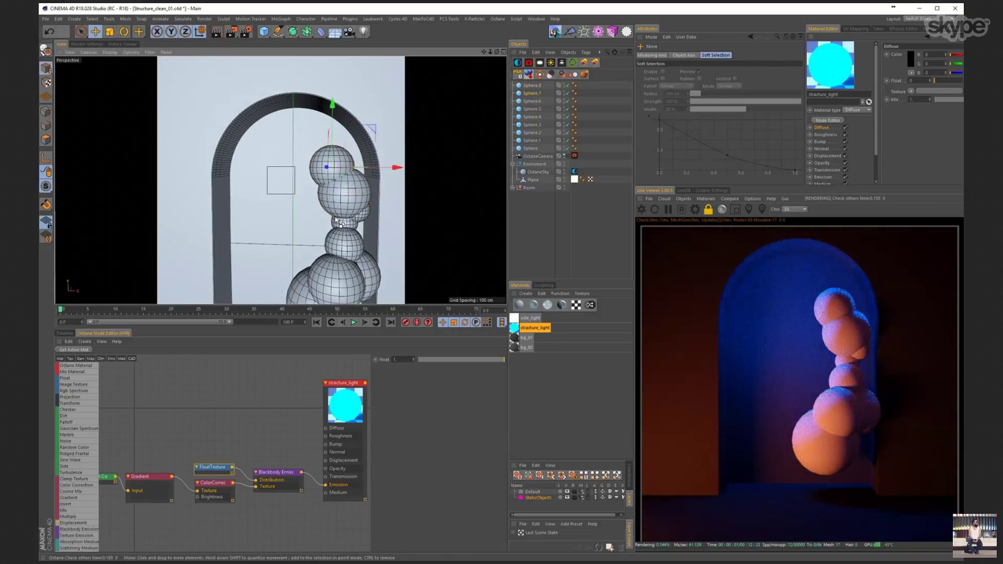
# - Undo the last change and place another sphere copy on top of the column
pyautogui.hotkey('ctrl', 'z')
pyautogui.press('t')
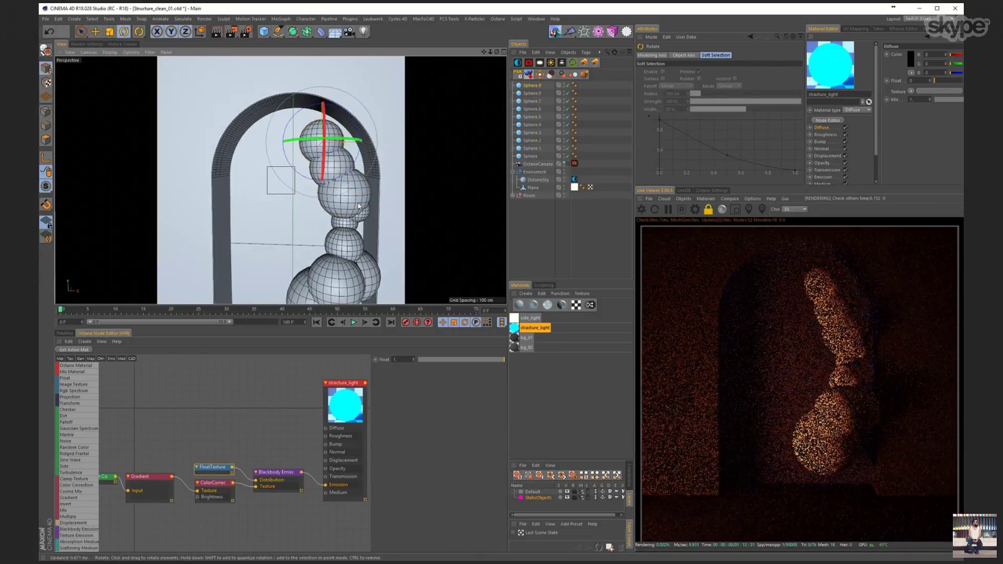
pyautogui.keyDown('alt'); pyautogui.moveTo(376, 184); pyautogui.dragTo(337, 188); pyautogui.keyUp('alt')
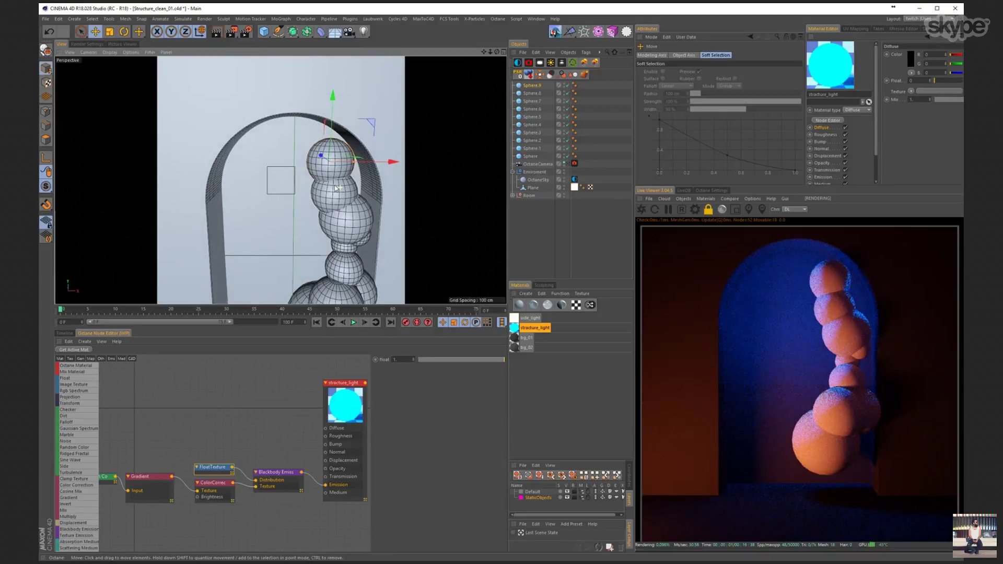
pyautogui.press('t')
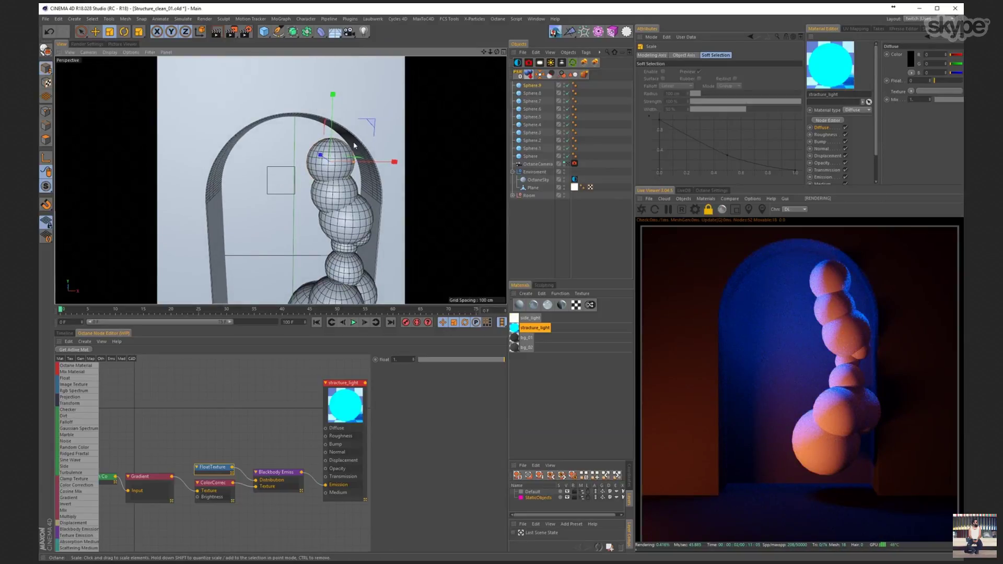
# - Add a smaller and a larger sphere copy at the arch's crown, curving the chain toward the left
pyautogui.keyDown('alt'); pyautogui.moveTo(354, 145); pyautogui.dragTo(321, 206); pyautogui.keyUp('alt')
pyautogui.press('t')
pyautogui.keyDown('alt'); pyautogui.moveTo(283, 236); pyautogui.dragTo(286, 212); pyautogui.keyUp('alt')
pyautogui.press('e')
pyautogui.press('t')
pyautogui.scroll(-3, 347, 211)
pyautogui.scroll(5, 347, 211)
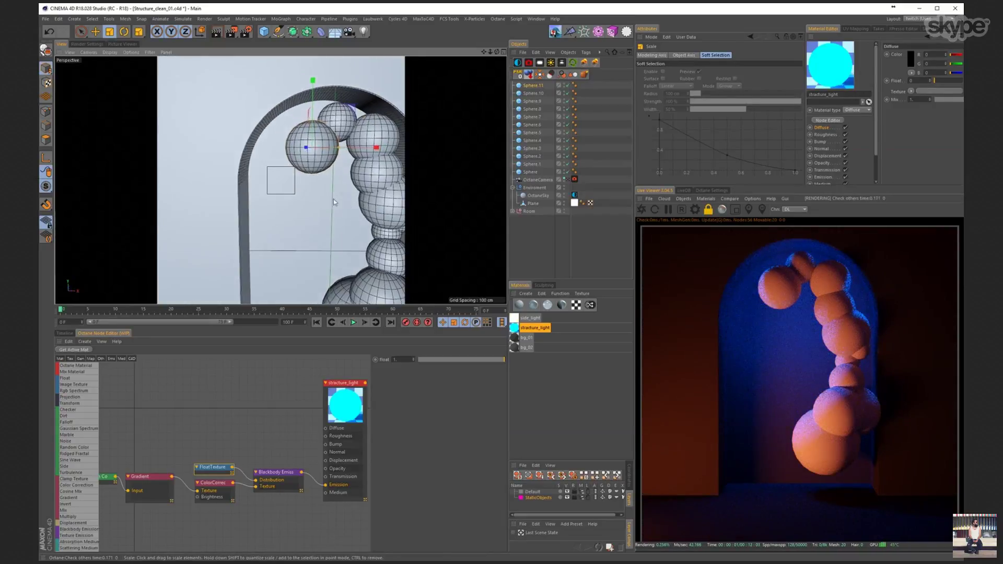
# - Add another large sphere copy at the chain's end, beside the arch's upper left curve
pyautogui.press('e')
pyautogui.moveTo(297, 185)
pyautogui.mouseDown()
pyautogui.moveTo(315, 188)
pyautogui.moveTo(296, 196)
pyautogui.mouseUp()
pyautogui.scroll(-4, 293, 196)
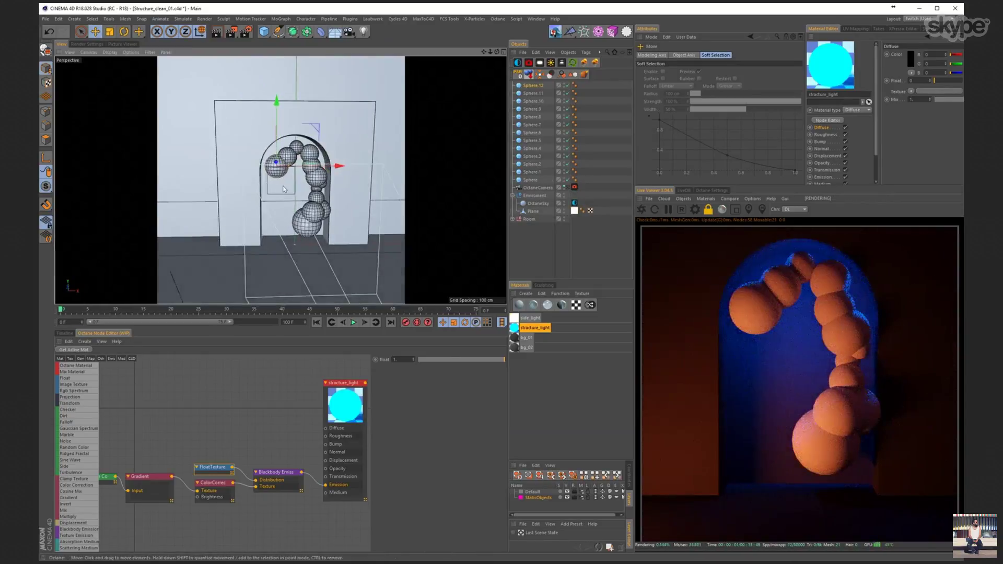
pyautogui.press('t')
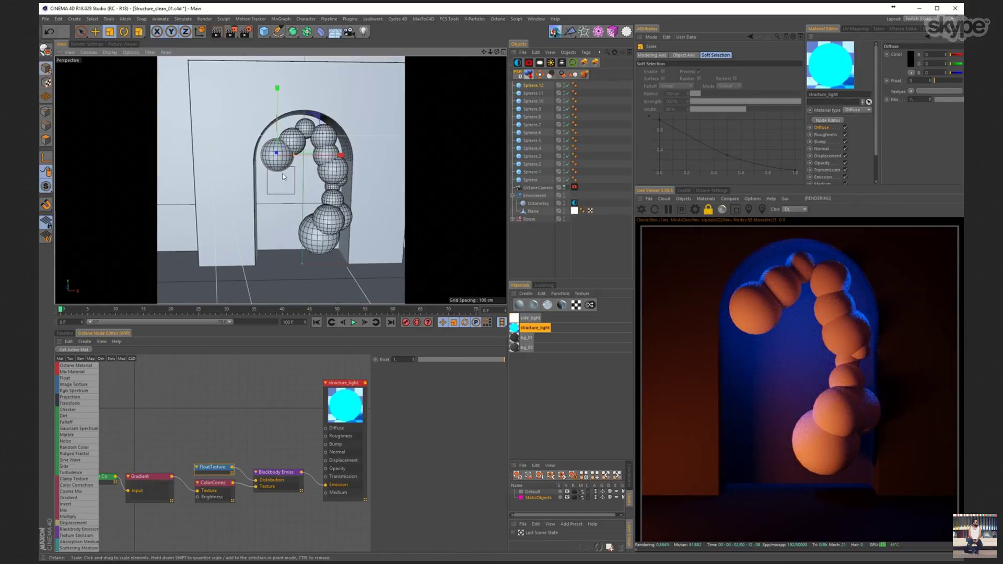
# - Copy the end sphere downward along the arch's left side, enlarge the copy and shift it slightly inward
pyautogui.press('e')
pyautogui.moveTo(280, 174); pyautogui.dragTo(278, 189)
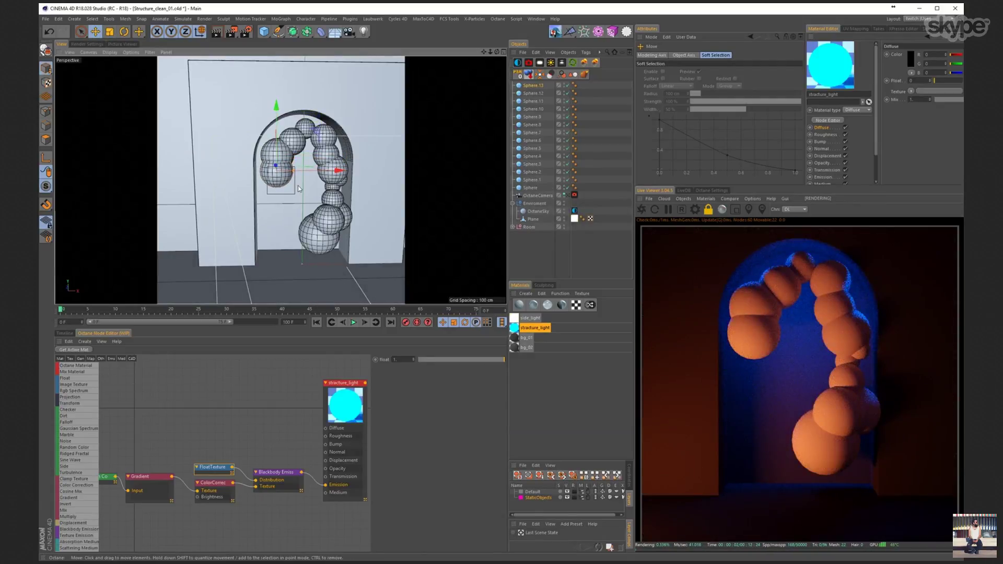
pyautogui.moveTo(288, 199); pyautogui.dragTo(294, 192)
pyautogui.press('e')
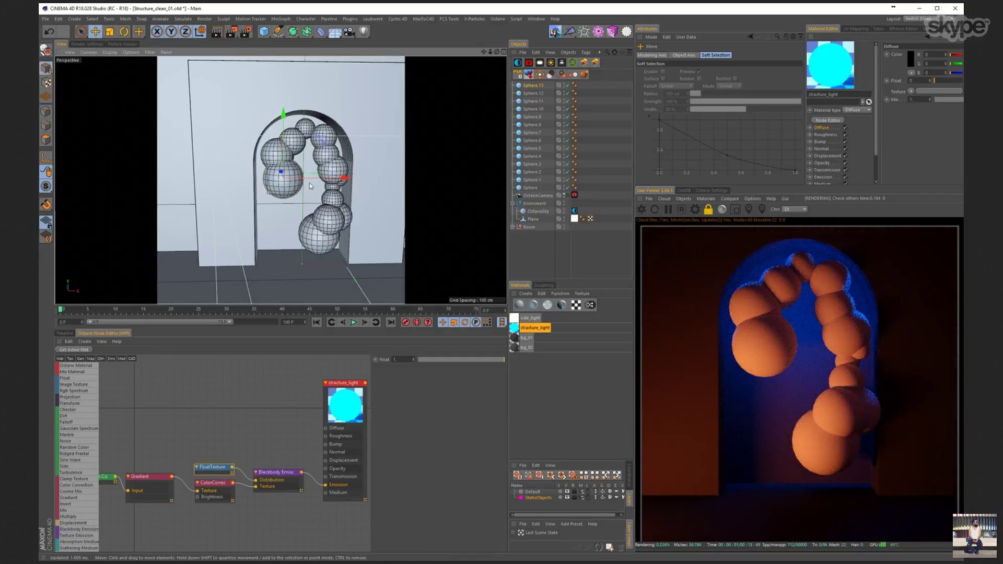
pyautogui.press('t')
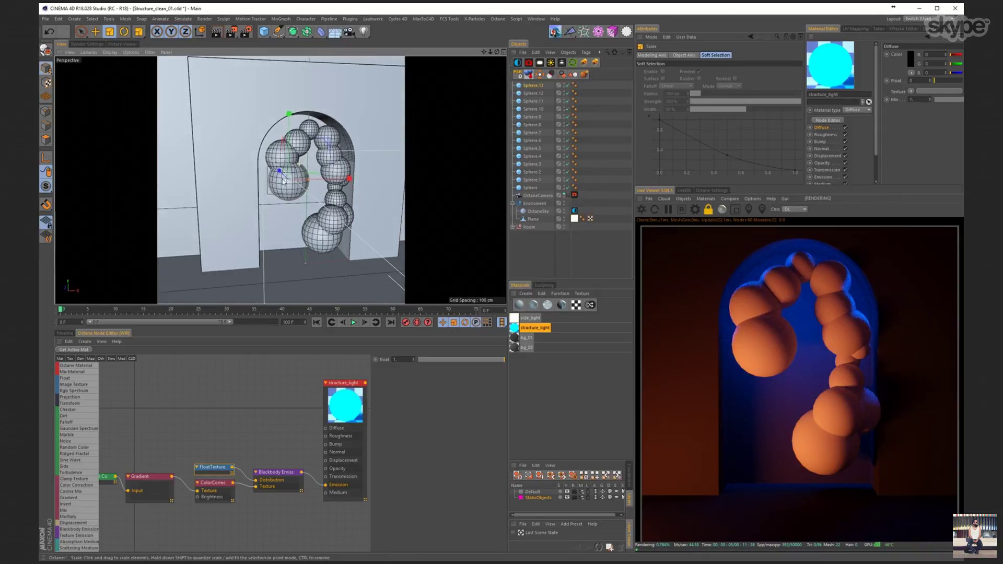
pyautogui.scroll(5, 303, 172)
pyautogui.press('e')
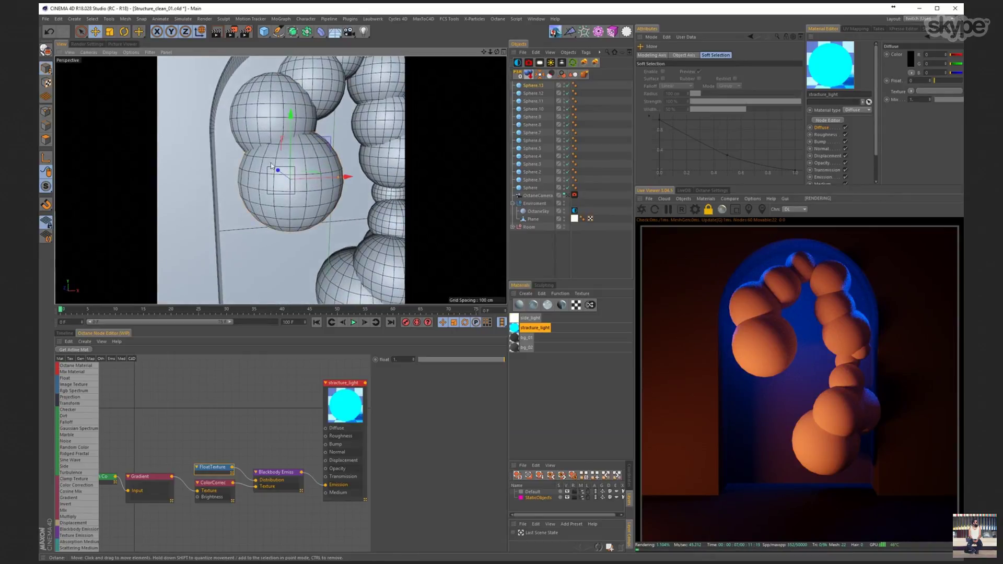
# - Add a smaller sphere copy against the lower right of the large left-hand sphere
pyautogui.keyDown('alt'); pyautogui.moveTo(337, 195); pyautogui.dragTo(285, 148); pyautogui.keyUp('alt')
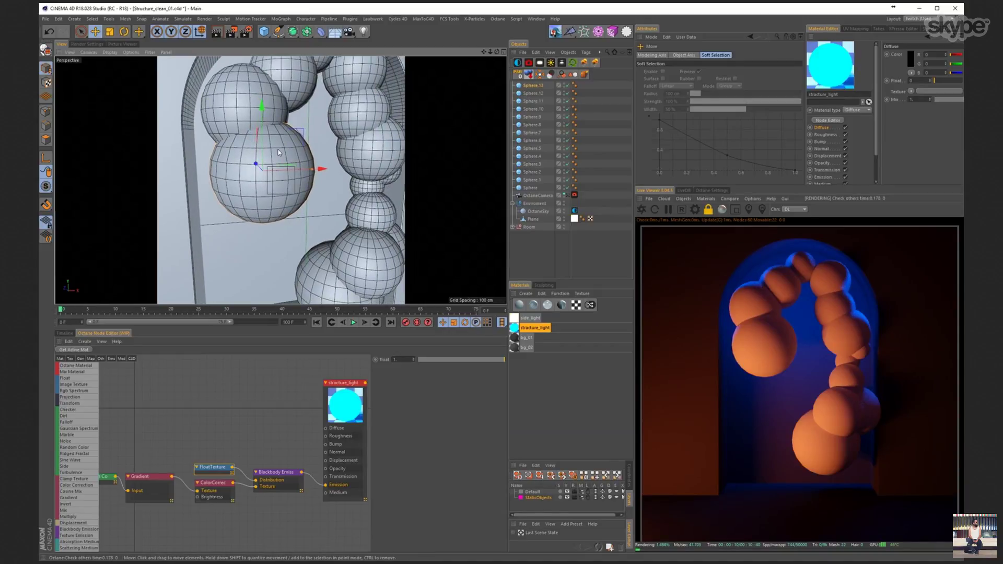
pyautogui.keyDown('alt'); pyautogui.moveTo(279, 153); pyautogui.dragTo(292, 194); pyautogui.keyUp('alt')
pyautogui.press('t')
pyautogui.scroll(-5, 293, 194)
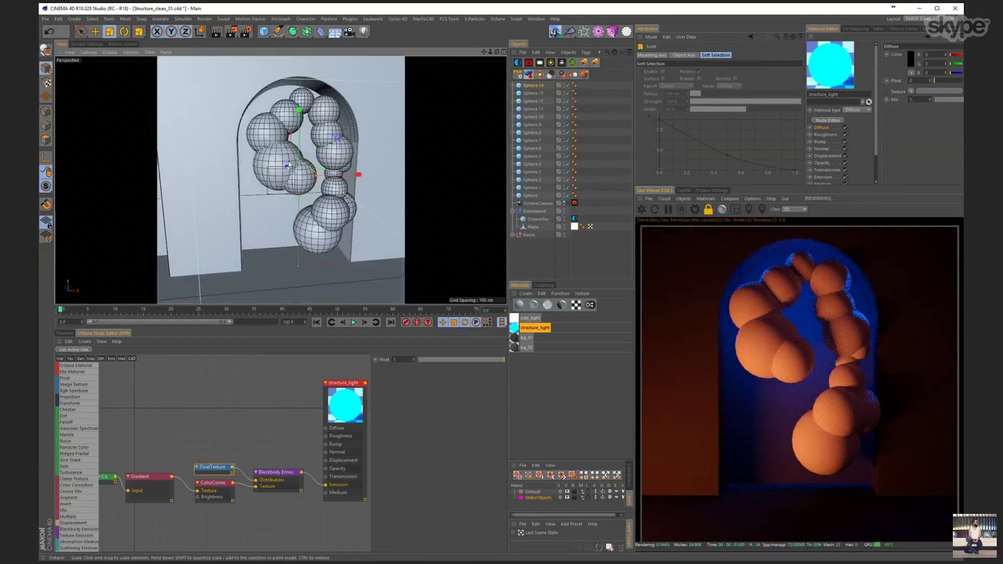
# - Extend the left chain downward with two small sphere copies stepping toward the arch's left edge
pyautogui.press('e')
pyautogui.keyDown('alt'); pyautogui.moveTo(309, 170); pyautogui.dragTo(319, 229); pyautogui.keyUp('alt')
pyautogui.press('t')
pyautogui.press('e')
pyautogui.press('t')
pyautogui.keyDown('alt'); pyautogui.moveTo(308, 185); pyautogui.dragTo(280, 167); pyautogui.keyUp('alt')
pyautogui.press('e')
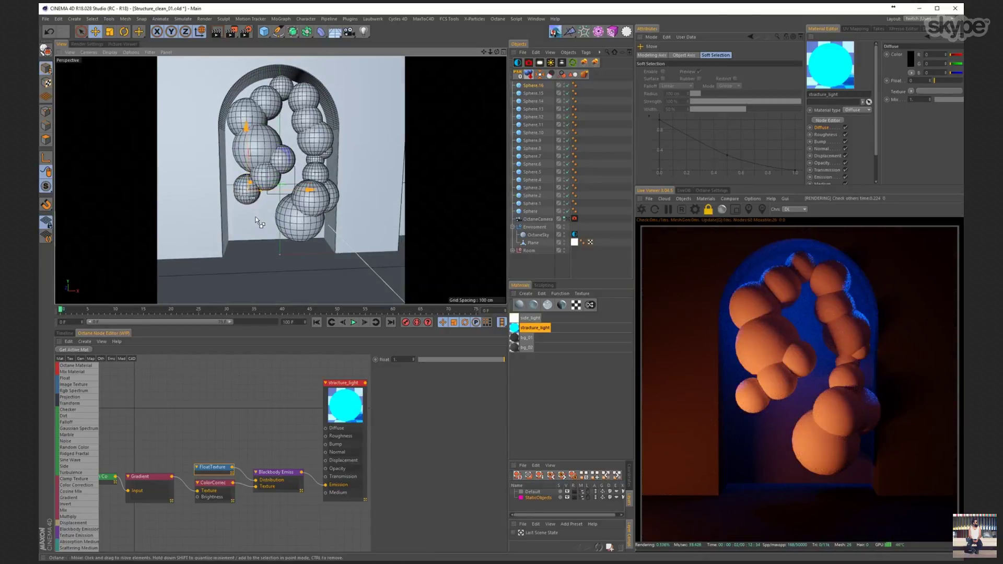
# - Add two more sphere copies below the left chain, enlarging the lower one and moving it toward the arch's centre
pyautogui.moveTo(255, 220)
pyautogui.keyDown('ctrl'); pyautogui.mouseDown()
pyautogui.moveTo(342, 213)
pyautogui.moveTo(269, 193)
pyautogui.moveTo(247, 219)
pyautogui.mouseUp(); pyautogui.keyUp('ctrl')
pyautogui.press('t')
pyautogui.press('e')
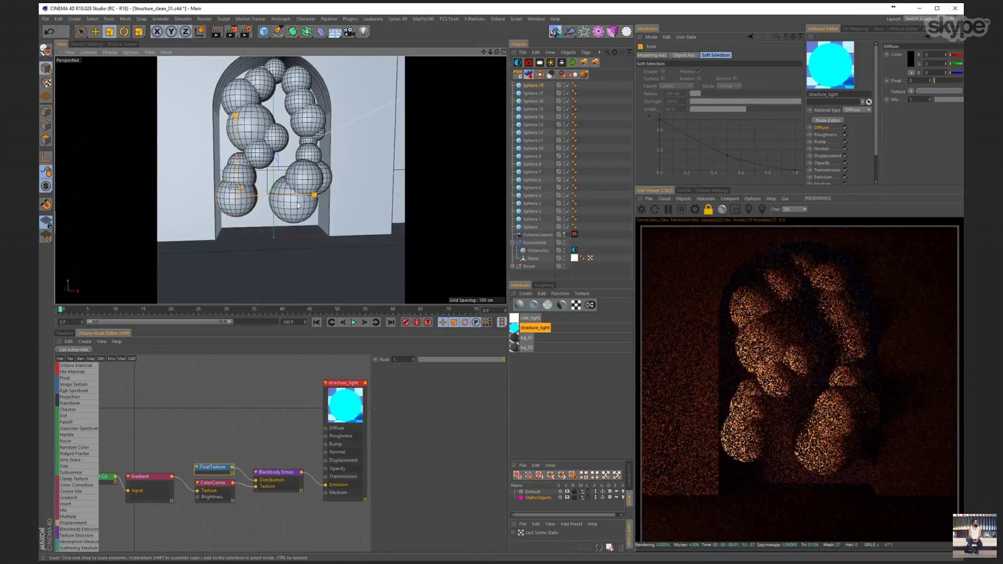
pyautogui.moveTo(274, 181); pyautogui.dragTo(277, 208)
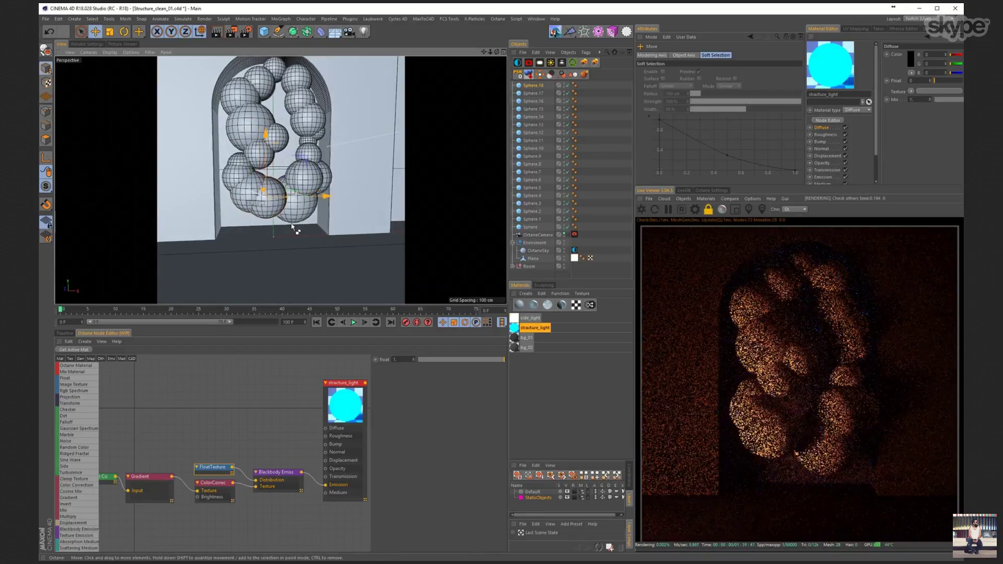
# - Add two large sphere copies joining both chains down to the floor, plus another half-sunk in the floor to their left
pyautogui.press('t')
pyautogui.keyDown('alt'); pyautogui.moveTo(311, 242); pyautogui.dragTo(284, 160); pyautogui.keyUp('alt')
pyautogui.press('e')
pyautogui.press('t')
pyautogui.moveTo(278, 231); pyautogui.dragTo(324, 231)
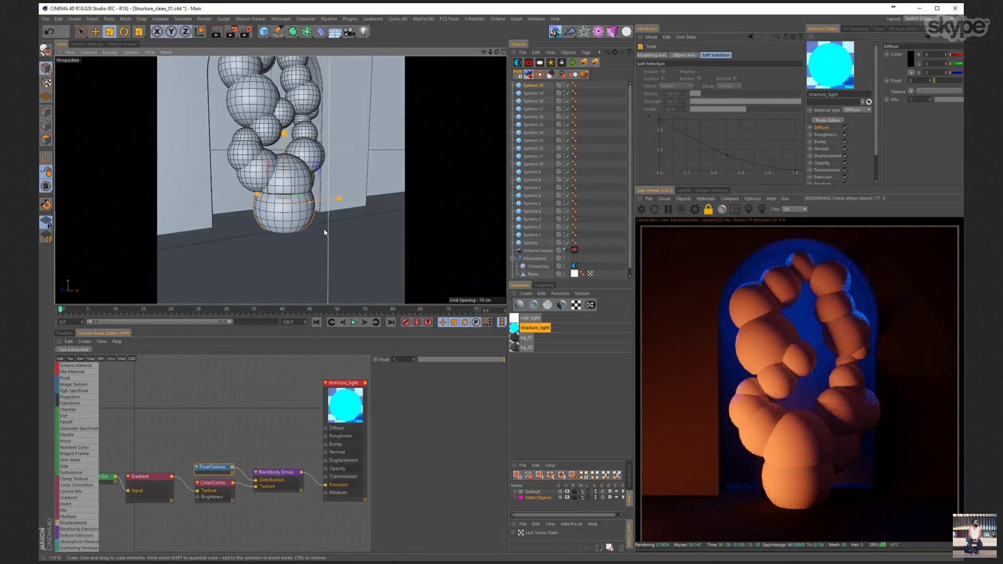
pyautogui.press('e')
pyautogui.moveTo(313, 199); pyautogui.dragTo(254, 233)
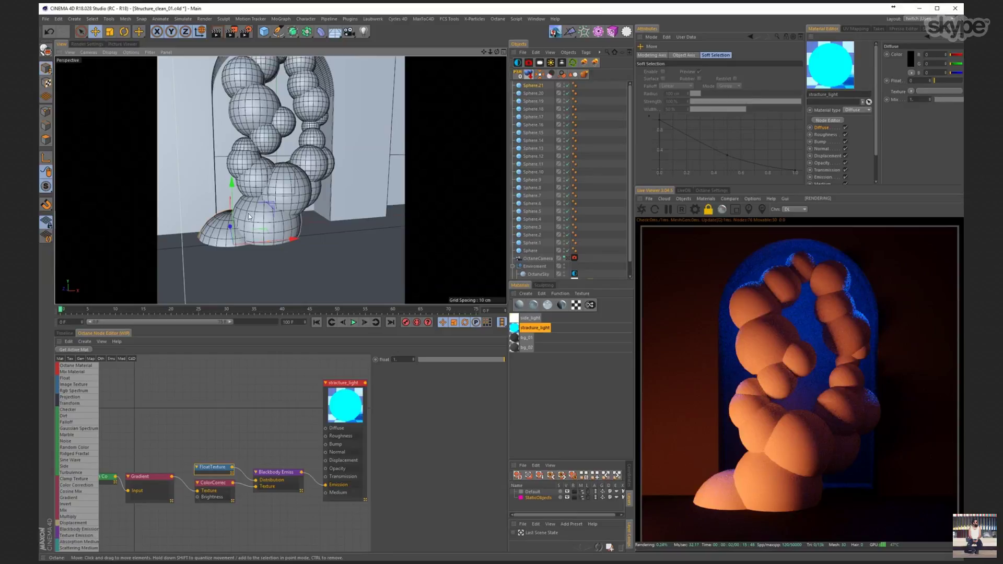
# - Add more half-sunk sphere copies along the floor, widening the base in front and toward the arch's right side
pyautogui.scroll(-3, 242, 213)
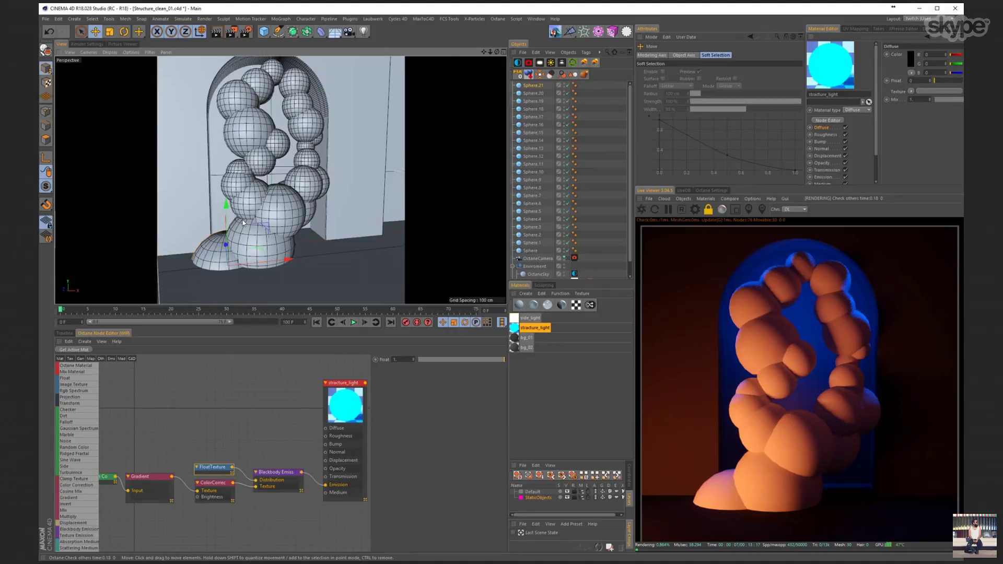
pyautogui.scroll(3, 235, 240)
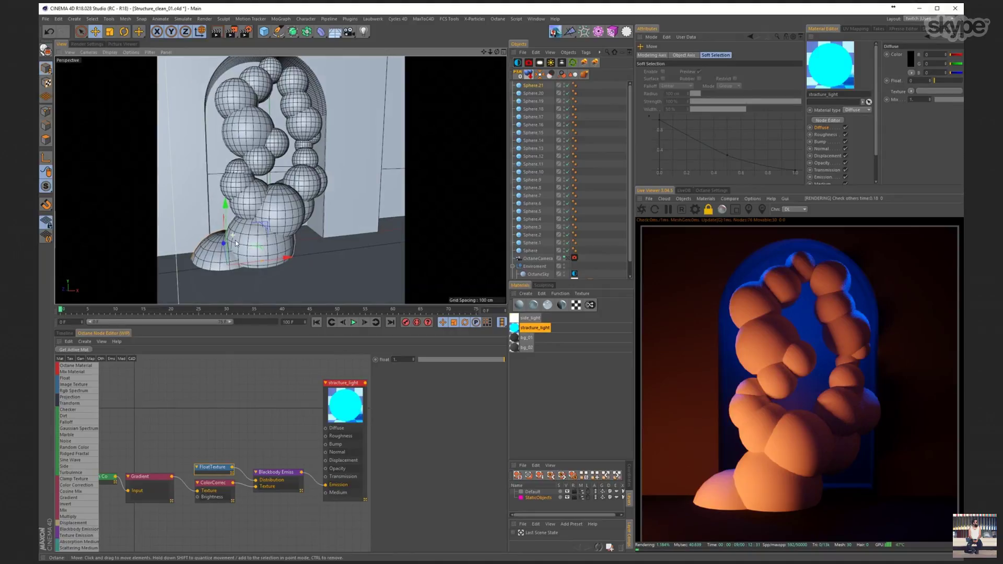
pyautogui.keyDown('alt'); pyautogui.moveTo(235, 240); pyautogui.dragTo(334, 180); pyautogui.keyUp('alt')
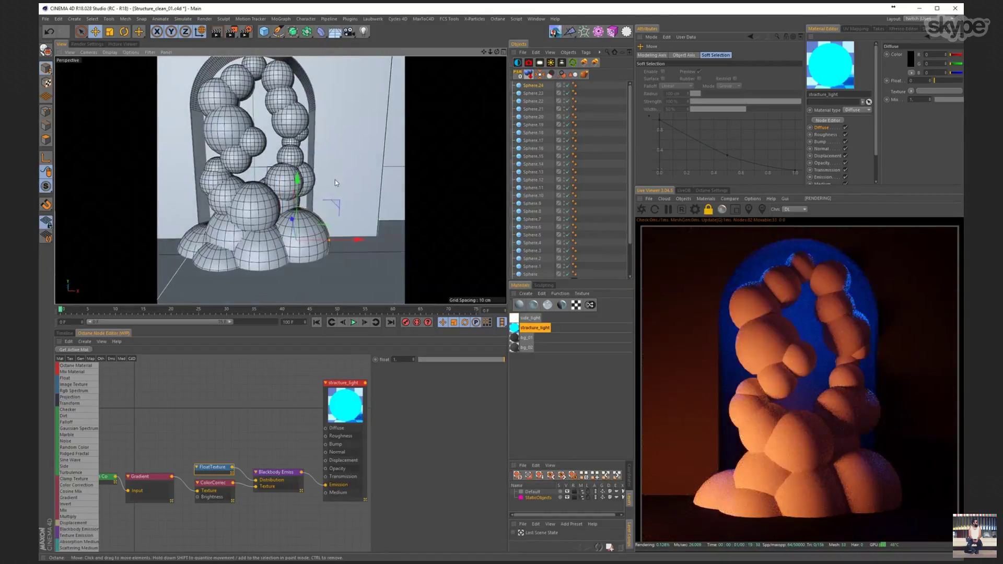
pyautogui.keyDown('ctrl'); pyautogui.moveTo(329, 218); pyautogui.dragTo(382, 230); pyautogui.keyUp('ctrl')
pyautogui.scroll(-5, 339, 215)
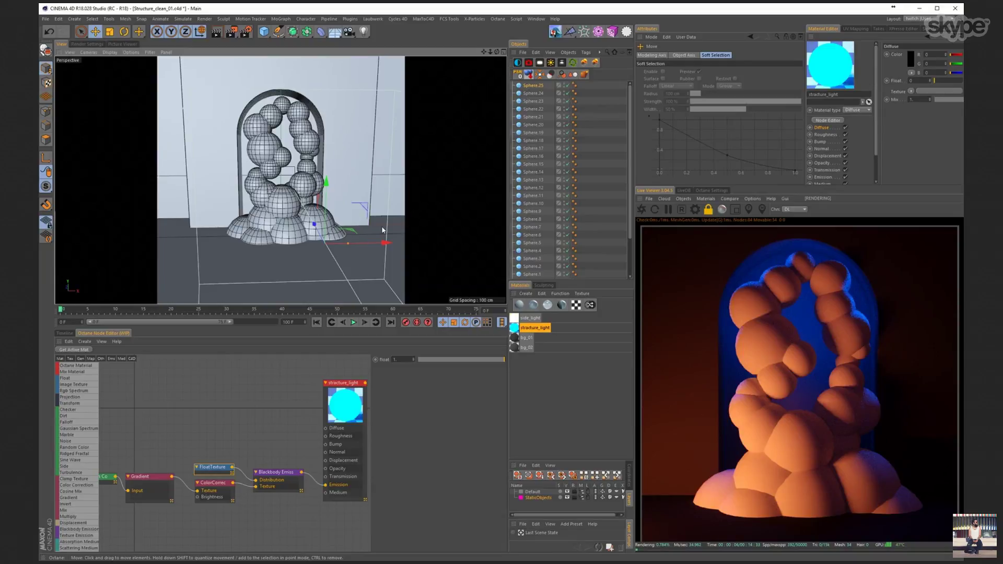
# - Copy a sphere into the inner side of the chain just below the arch's crown and scale it to fit
pyautogui.moveTo(382, 230)
pyautogui.keyDown('alt'); pyautogui.mouseDown()
pyautogui.moveTo(292, 167)
pyautogui.moveTo(300, 156)
pyautogui.moveTo(318, 171)
pyautogui.mouseUp(); pyautogui.keyUp('alt')
pyautogui.click(286, 163)
pyautogui.press('t')
pyautogui.scroll(5, 319, 171)
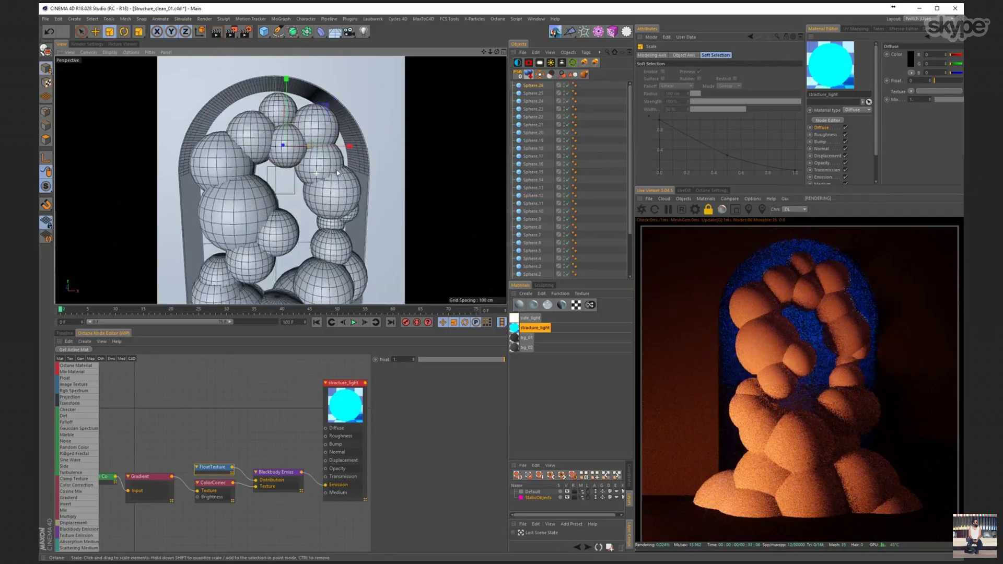
pyautogui.press('e')
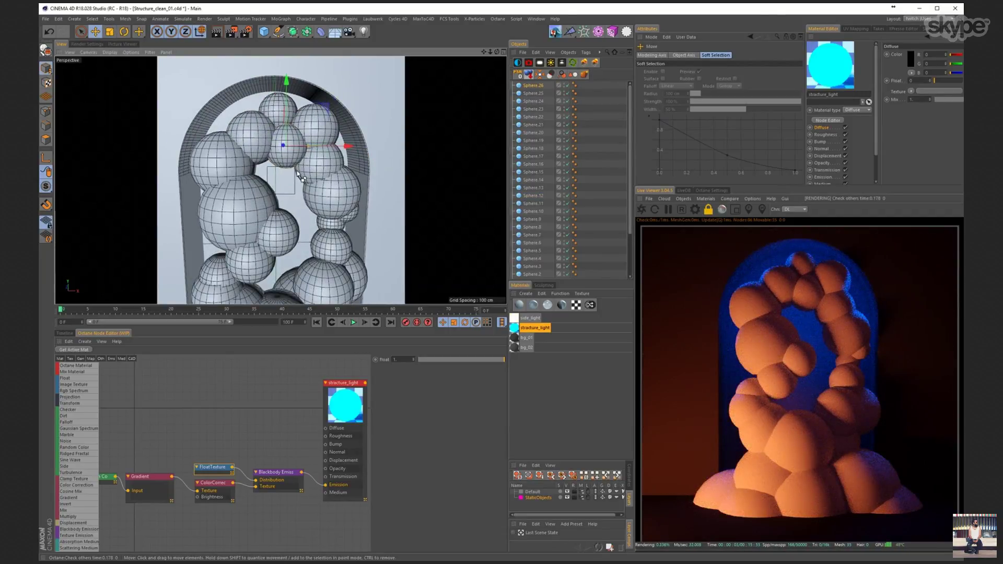
# - Add two more sphere copies, scaling one down and placing it on the outer left of the large left-hand sphere
pyautogui.keyDown('ctrl'); pyautogui.moveTo(300, 172); pyautogui.dragTo(248, 127); pyautogui.keyUp('ctrl')
pyautogui.press('t')
pyautogui.press('t')
pyautogui.scroll(2, 267, 169)
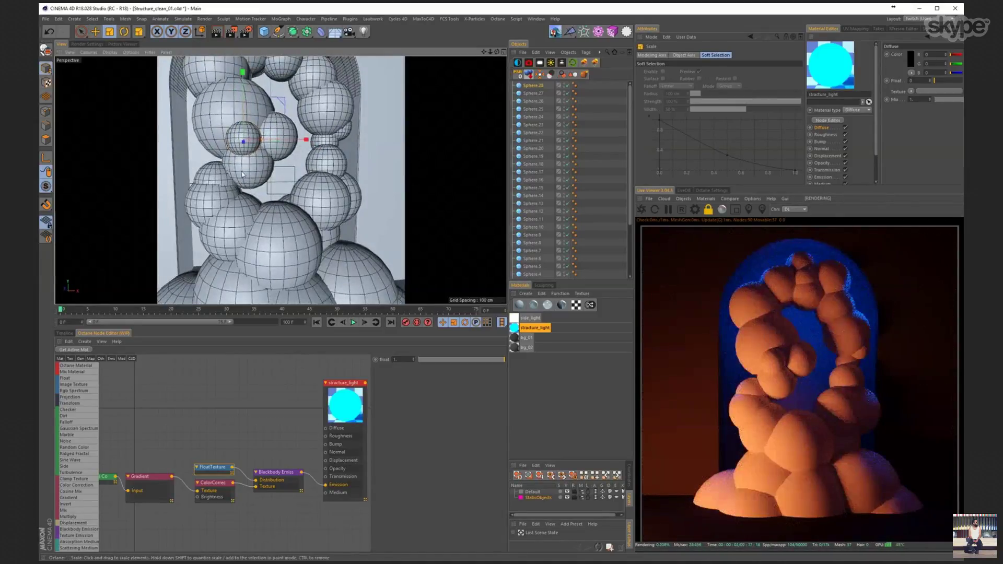
pyautogui.press('e')
pyautogui.moveTo(247, 170)
pyautogui.keyDown('alt'); pyautogui.mouseDown()
pyautogui.moveTo(288, 205)
pyautogui.moveTo(235, 153)
pyautogui.moveTo(271, 213)
pyautogui.moveTo(264, 169)
pyautogui.mouseUp(); pyautogui.keyUp('alt')
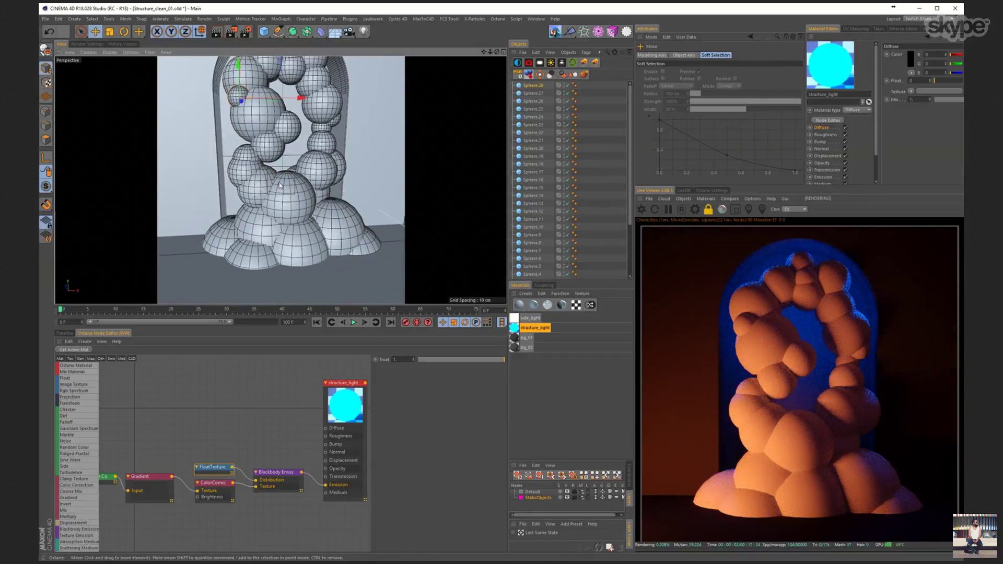
# - Add a small sphere copy in the gap beneath the large left-hand sphere and adjust its depth
pyautogui.click(319, 180)
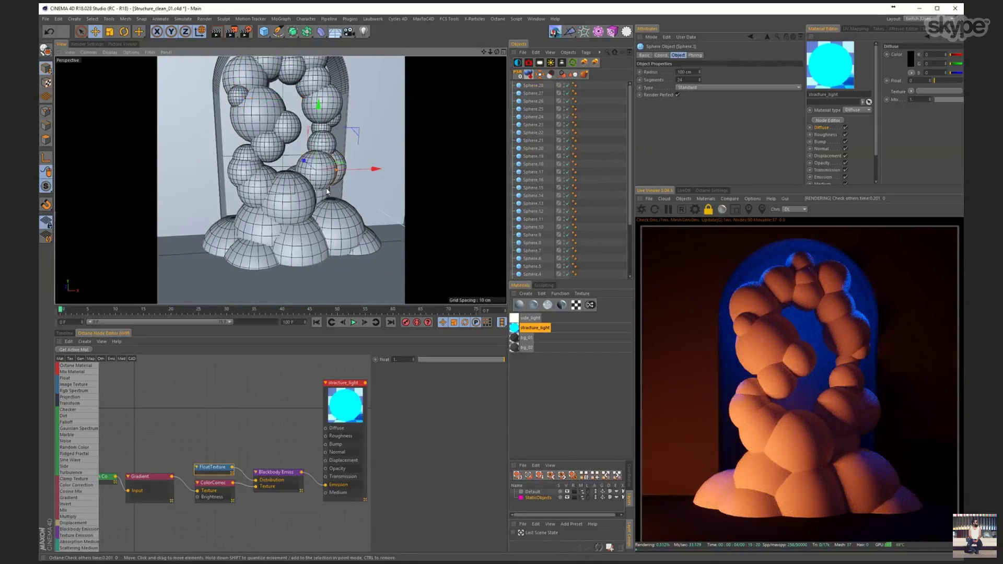
pyautogui.moveTo(327, 192)
pyautogui.mouseDown()
pyautogui.moveTo(355, 195)
pyautogui.moveTo(344, 191)
pyautogui.mouseUp()
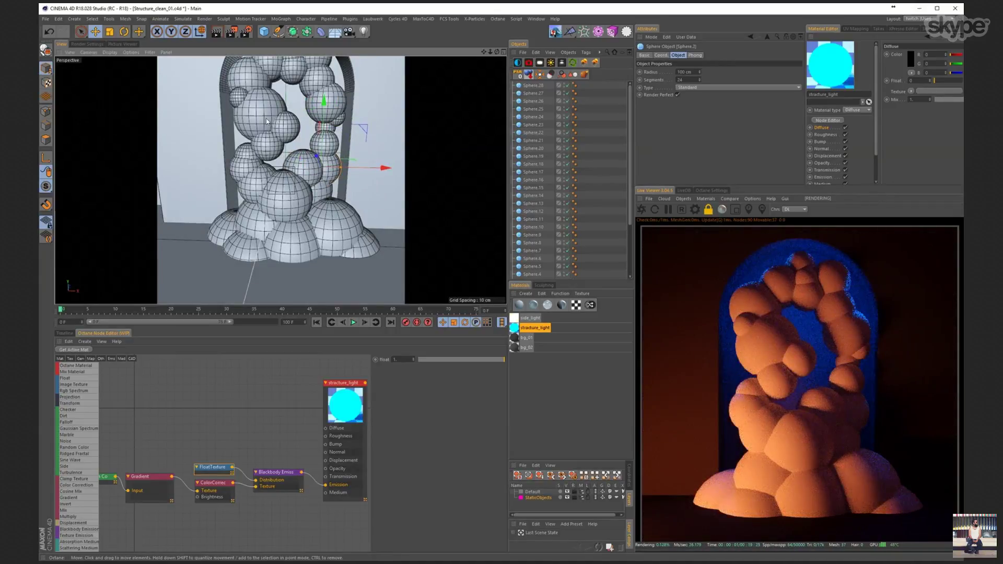
pyautogui.keyDown('alt'); pyautogui.moveTo(266, 122); pyautogui.dragTo(290, 156); pyautogui.keyUp('alt')
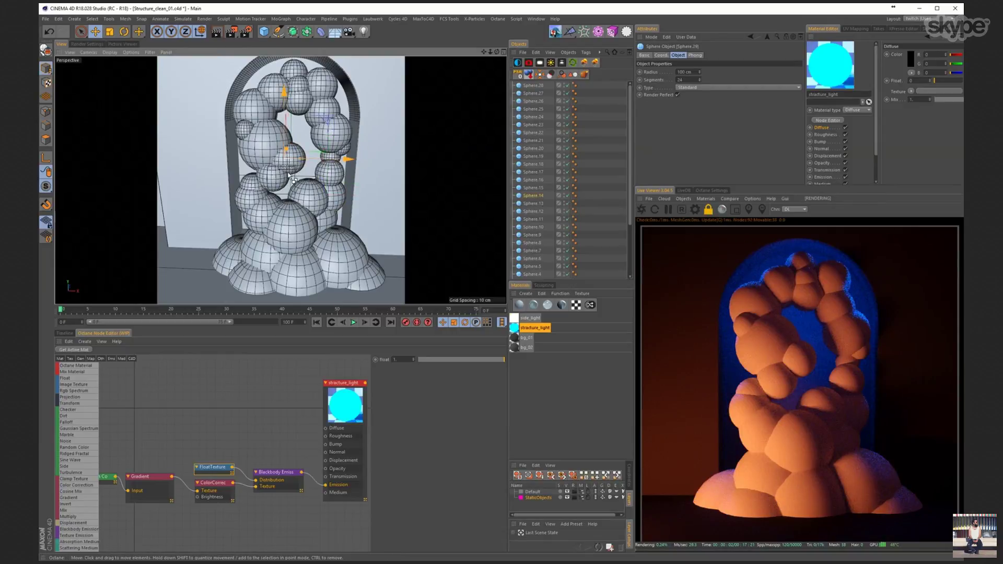
pyautogui.press('t')
pyautogui.keyDown('alt'); pyautogui.moveTo(246, 207); pyautogui.dragTo(281, 154); pyautogui.keyUp('alt')
pyautogui.press('e')
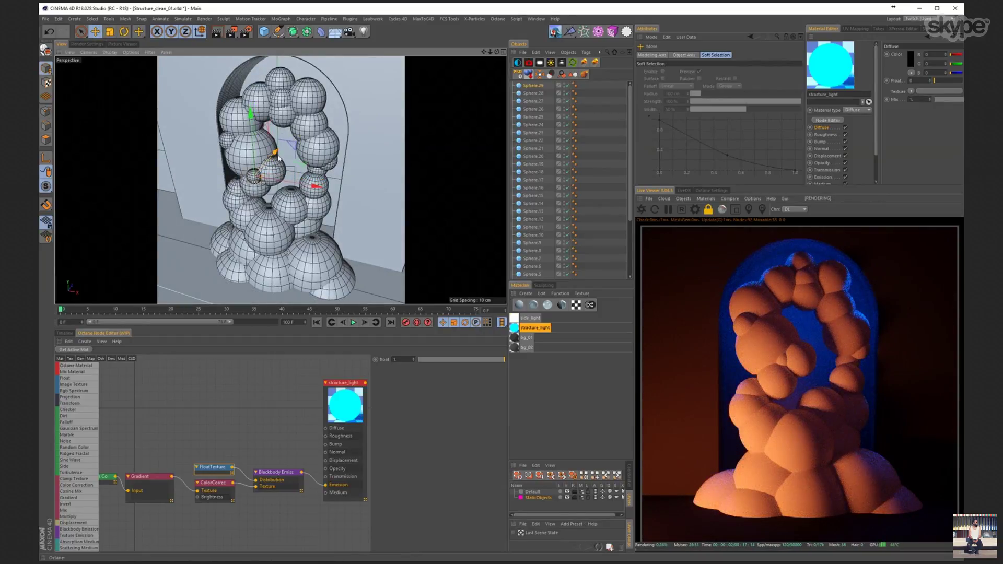
pyautogui.moveTo(279, 157); pyautogui.dragTo(279, 157)
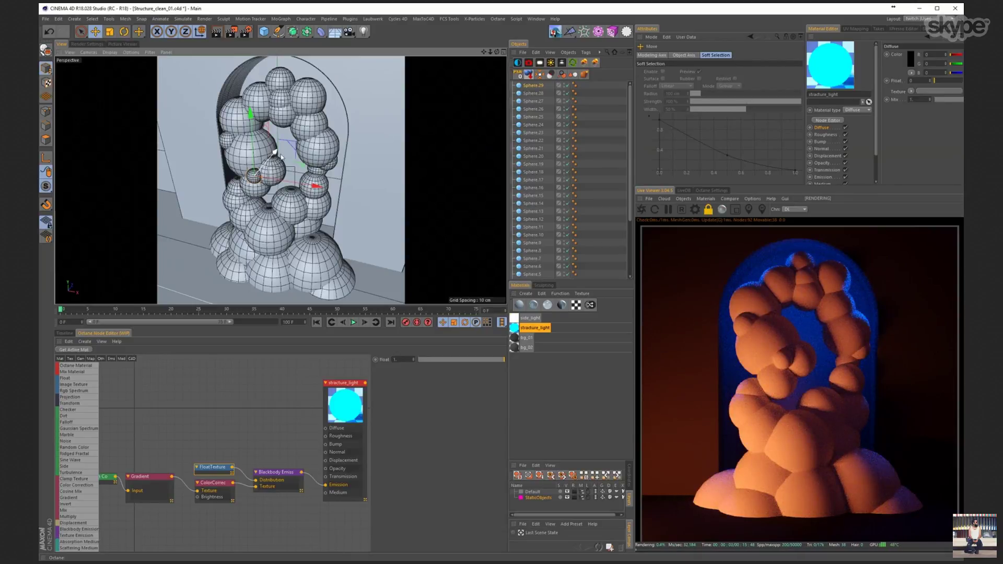
# - Examine the sphere cluster up close and from several angles, checking how the small spheres fill the gaps
pyautogui.scroll(8, 281, 155)
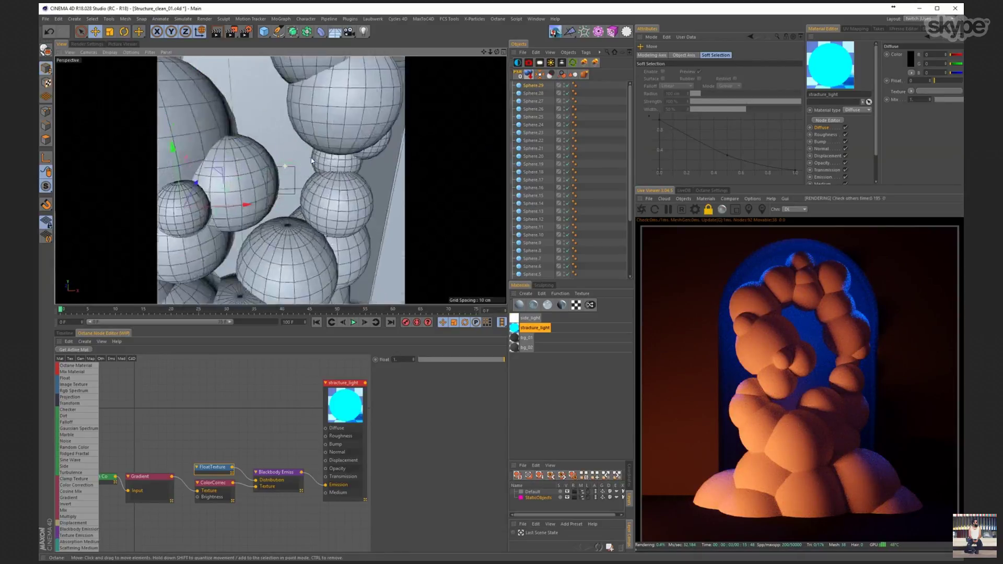
pyautogui.scroll(3, 312, 161)
pyautogui.scroll(-10, 298, 162)
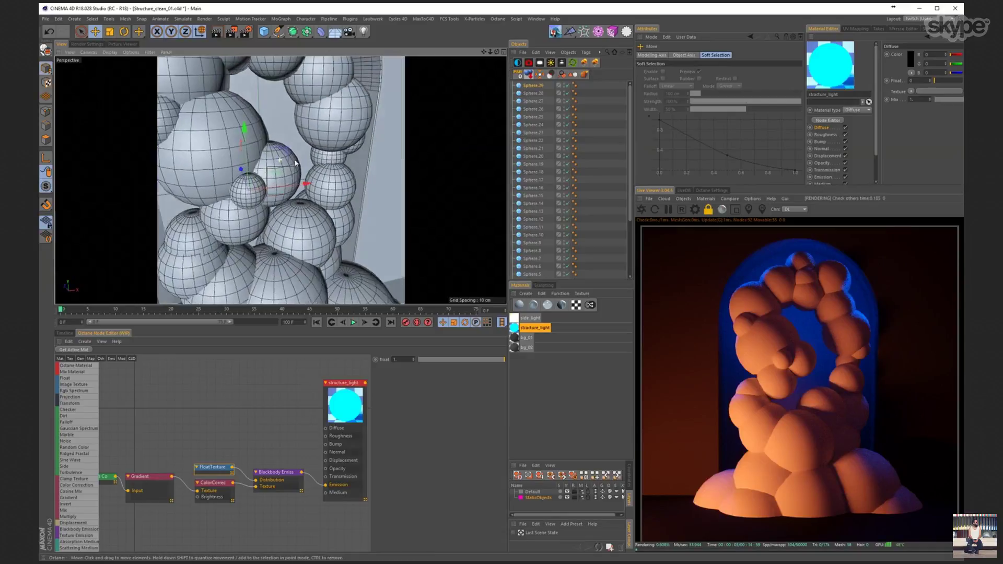
pyautogui.keyDown('alt'); pyautogui.moveTo(295, 163); pyautogui.dragTo(261, 167); pyautogui.keyUp('alt')
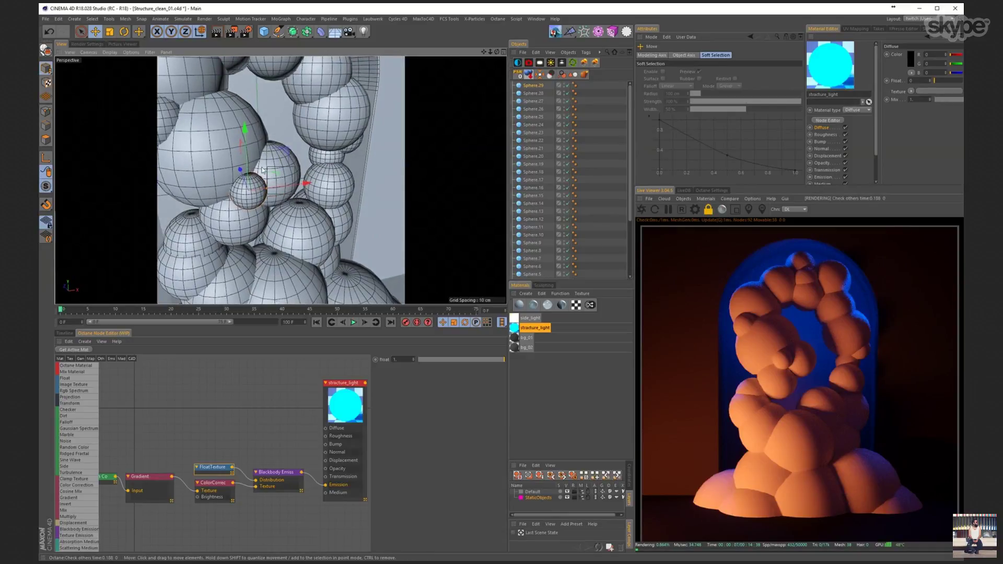
pyautogui.scroll(3, 263, 170)
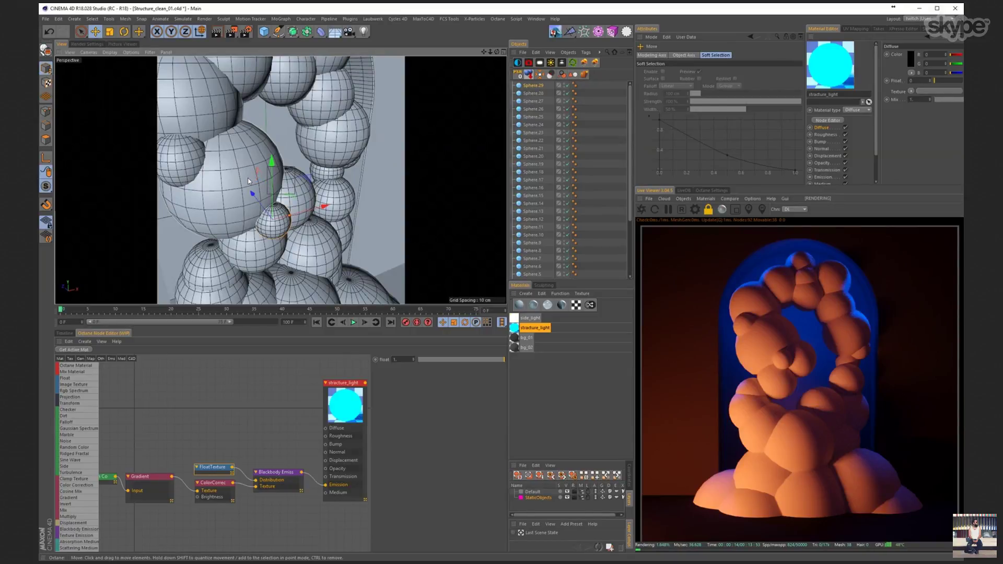
pyautogui.keyDown('alt'); pyautogui.moveTo(257, 181); pyautogui.dragTo(267, 188); pyautogui.keyUp('alt')
pyautogui.keyDown('alt'); pyautogui.moveTo(271, 210); pyautogui.dragTo(264, 194); pyautogui.keyUp('alt')
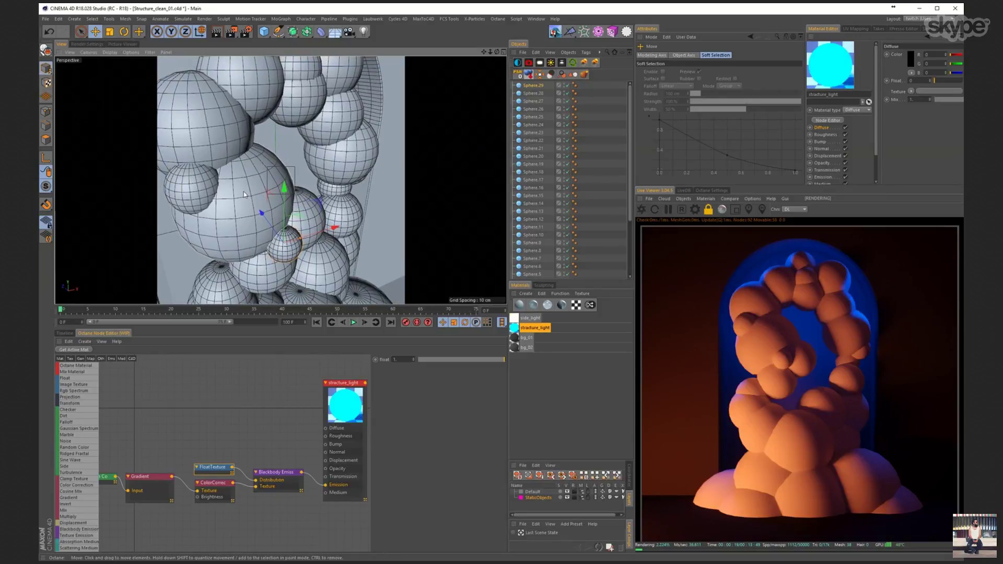
pyautogui.keyDown('alt'); pyautogui.moveTo(265, 195); pyautogui.dragTo(272, 215); pyautogui.keyUp('alt')
pyautogui.scroll(-3, 253, 195)
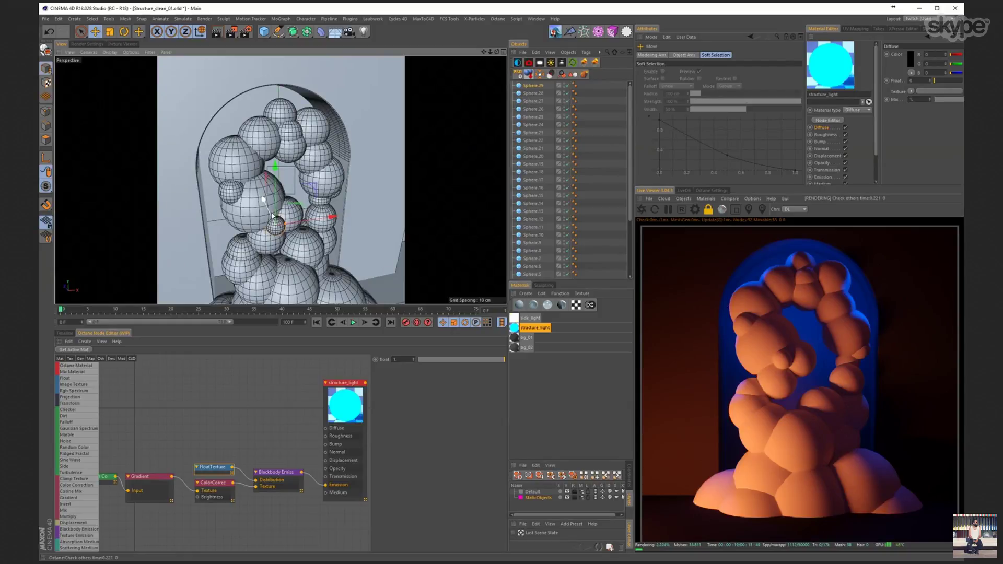
pyautogui.keyDown('alt'); pyautogui.moveTo(264, 208); pyautogui.dragTo(275, 209); pyautogui.keyUp('alt')
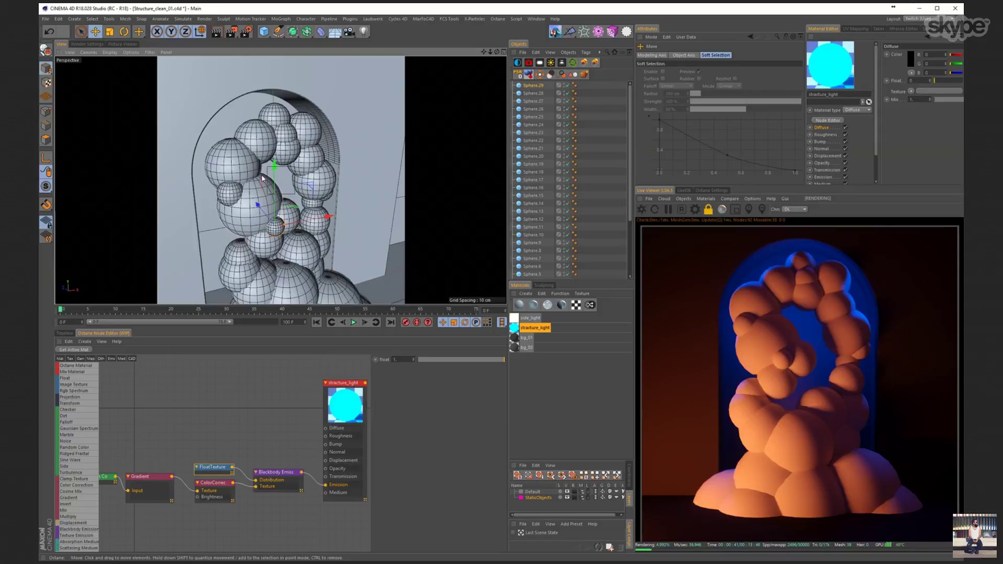
pyautogui.keyDown('alt'); pyautogui.moveTo(262, 178); pyautogui.dragTo(332, 162); pyautogui.keyUp('alt')
# - Select all the spheres in the object list, view the whole structure from different angles and clear the selection
pyautogui.scroll(-3, 533, 123)
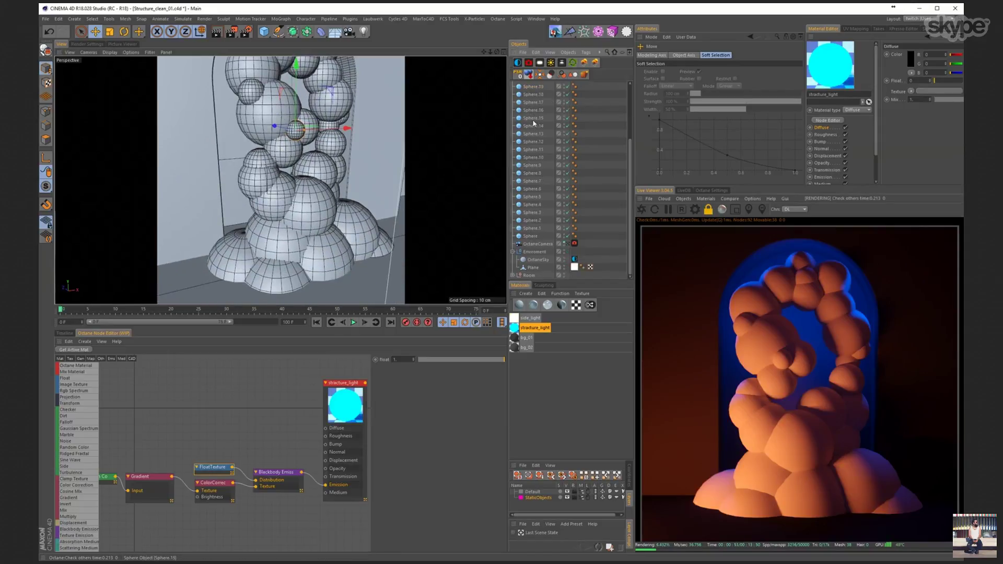
pyautogui.keyDown('shift'); pyautogui.click(528, 237); pyautogui.keyUp('shift')
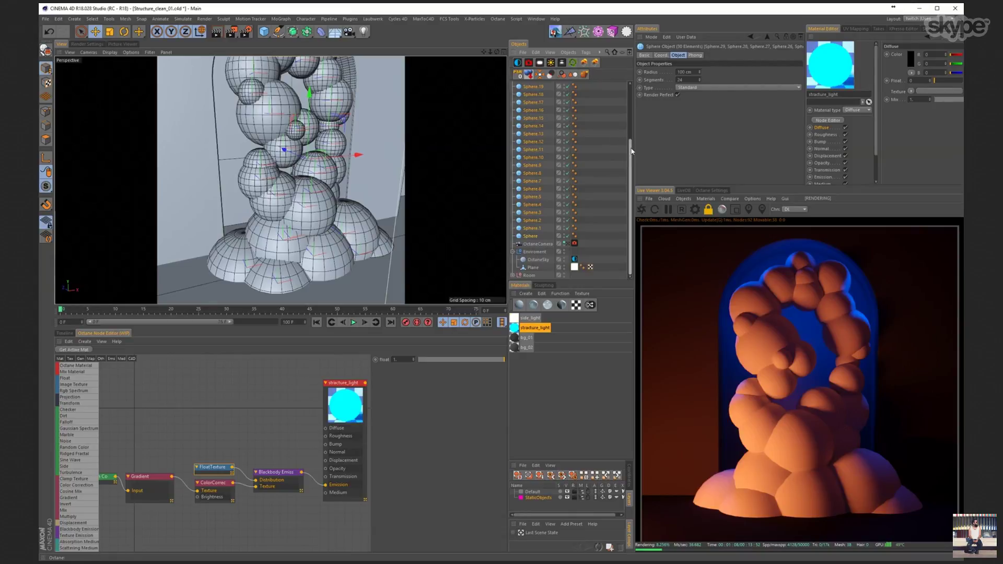
pyautogui.moveTo(629, 148); pyautogui.dragTo(630, 88)
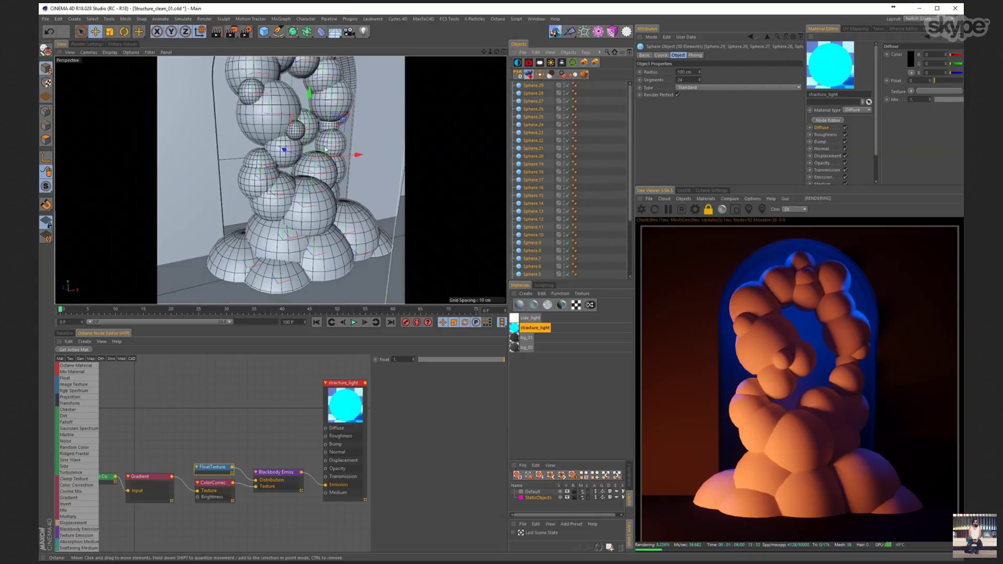
pyautogui.keyDown('alt'); pyautogui.moveTo(345, 167); pyautogui.dragTo(331, 180); pyautogui.keyUp('alt')
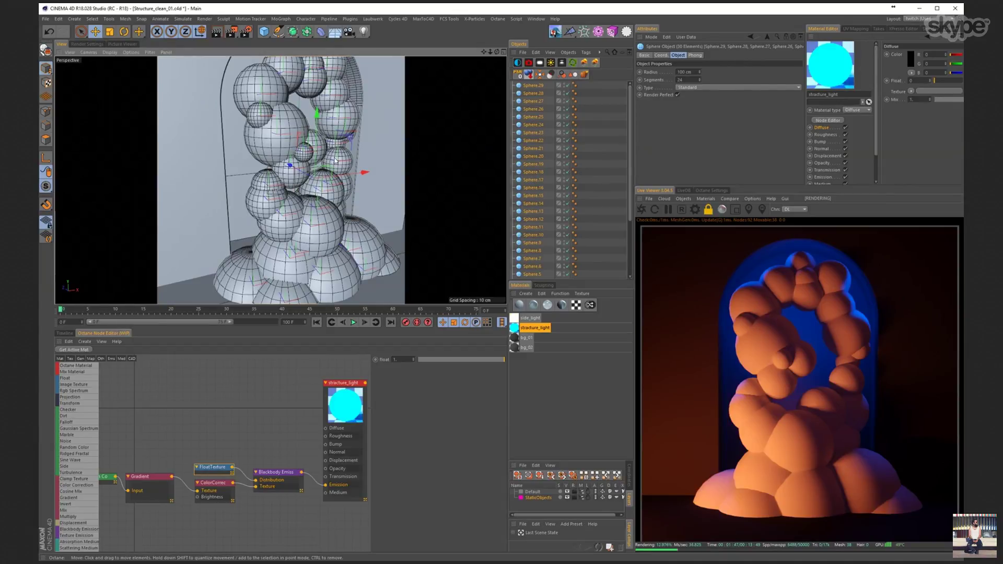
pyautogui.keyDown('alt'); pyautogui.moveTo(296, 162); pyautogui.dragTo(307, 162); pyautogui.keyUp('alt')
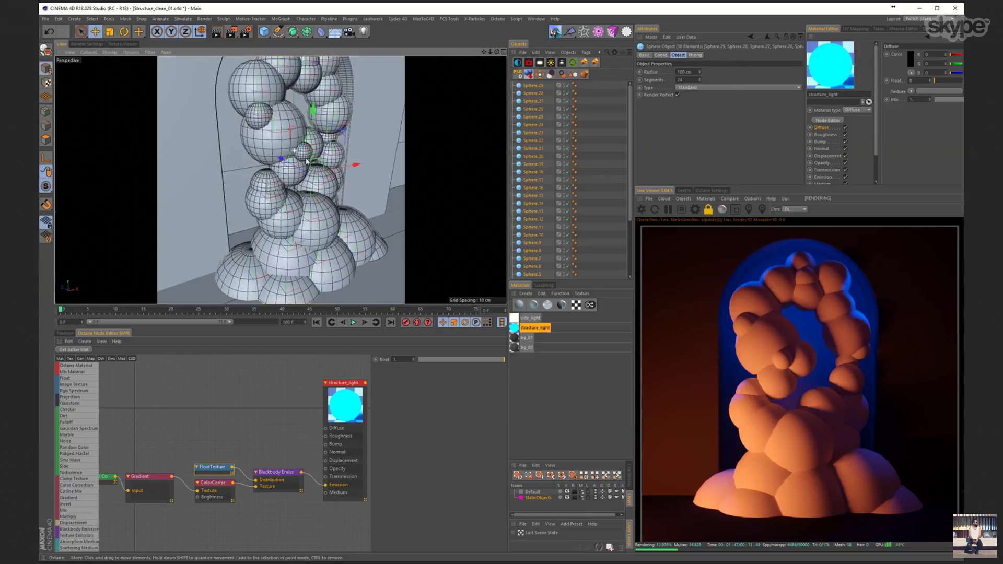
pyautogui.scroll(-5, 308, 163)
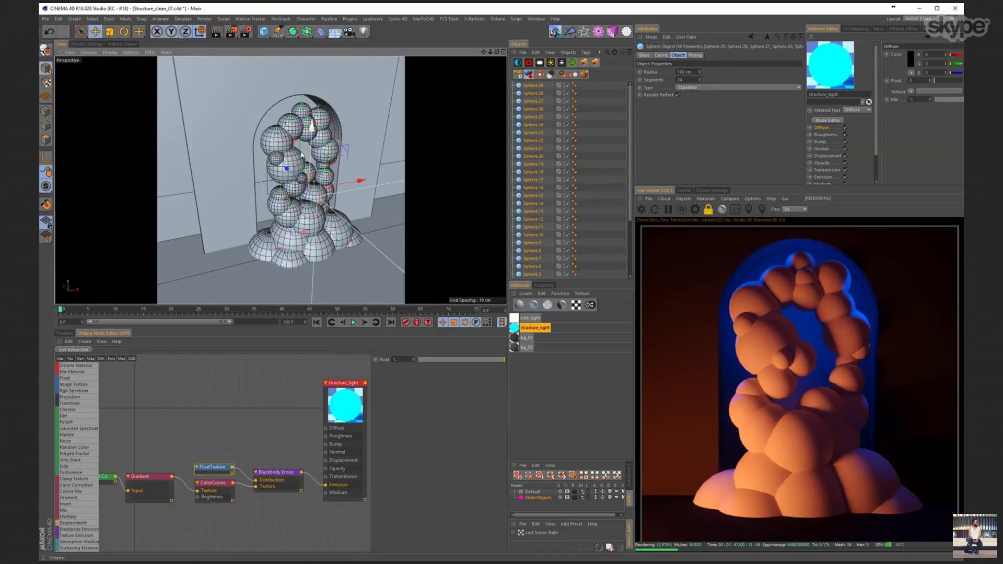
pyautogui.click(385, 149)
# - Adjust the size and position of the top sphere in the lower left cluster, raising it toward the chain above
pyautogui.scroll(8, 301, 160)
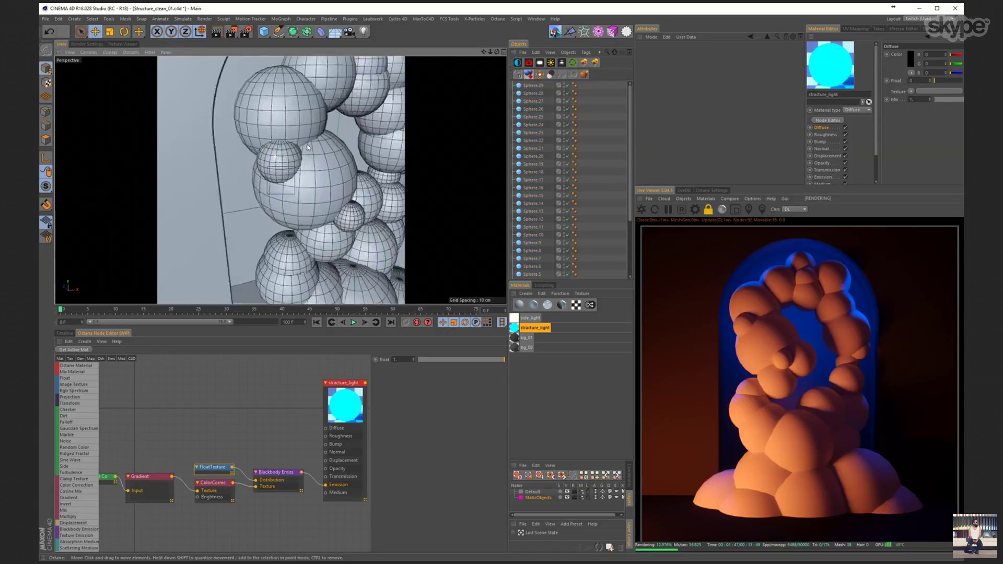
pyautogui.scroll(5, 300, 161)
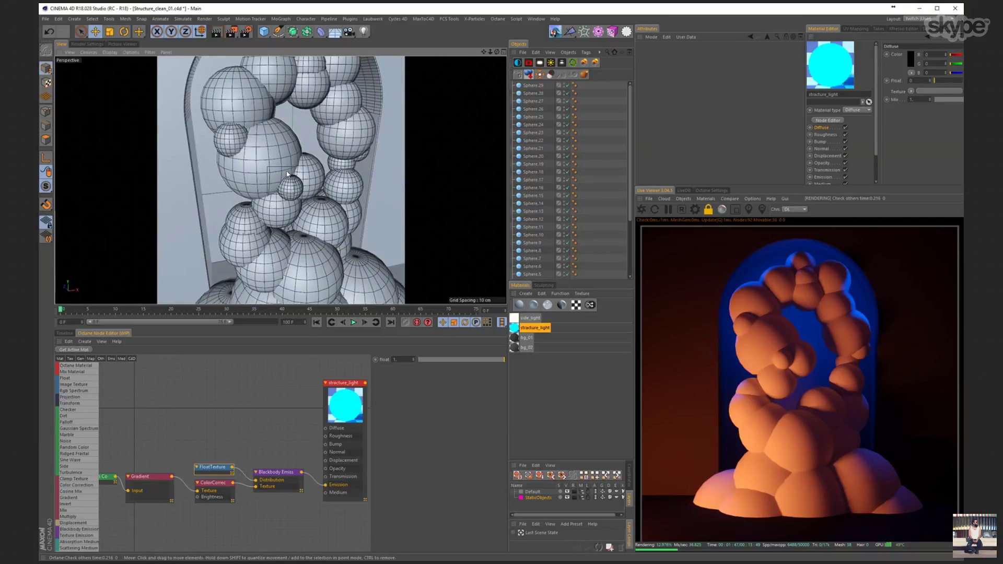
pyautogui.scroll(4, 269, 157)
pyautogui.keyDown('alt'); pyautogui.moveTo(270, 156); pyautogui.dragTo(240, 180); pyautogui.keyUp('alt')
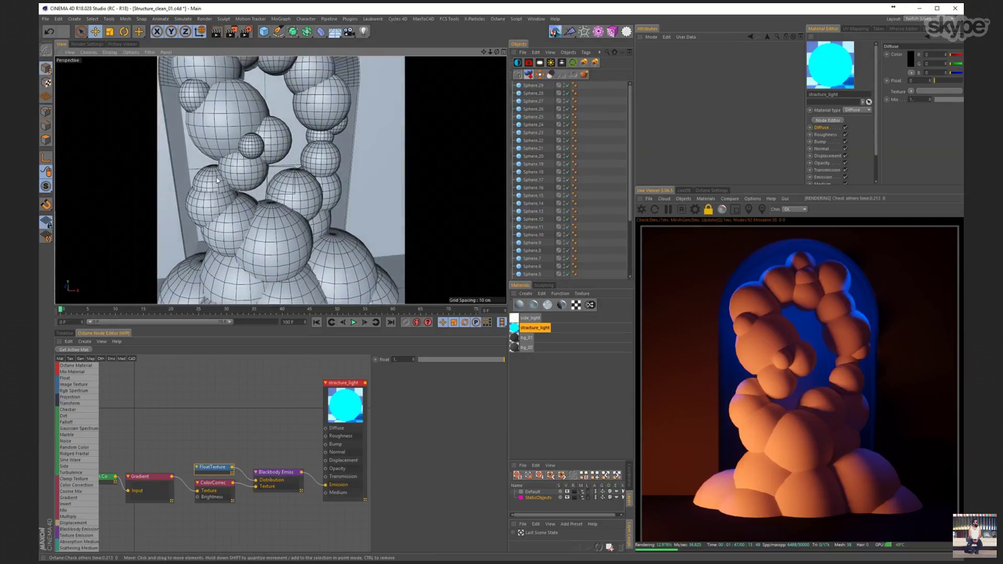
pyautogui.click(217, 178)
pyautogui.press('t')
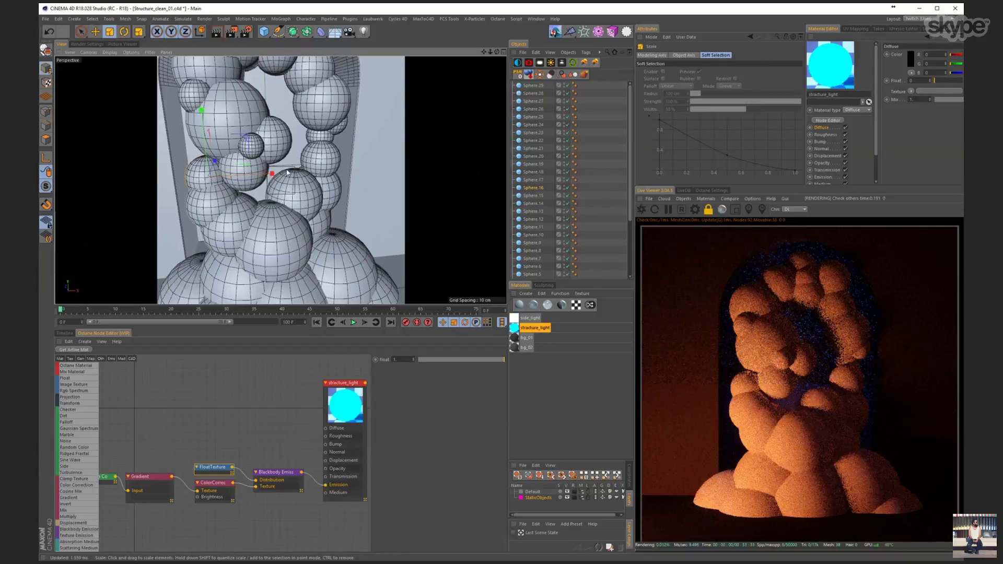
# - Move the large central sphere of the lower cluster forward so it protrudes from the structure's front
pyautogui.scroll(-3, 249, 179)
pyautogui.keyDown('alt'); pyautogui.moveTo(249, 179); pyautogui.dragTo(232, 204); pyautogui.keyUp('alt')
pyautogui.click(281, 206)
pyautogui.press('e')
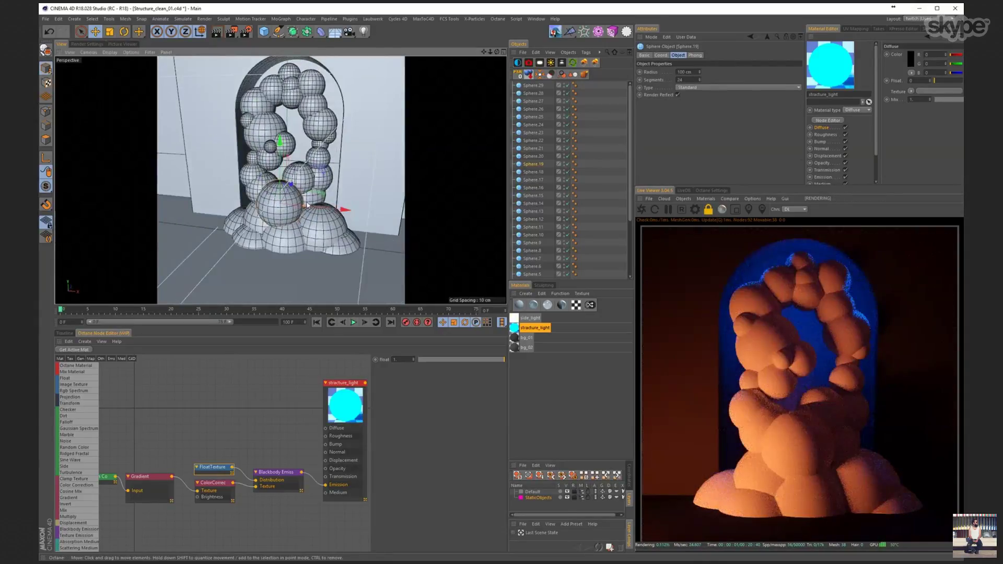
# - Check the path tracing max samples in the Octane settings against the live render
pyautogui.click(707, 190)
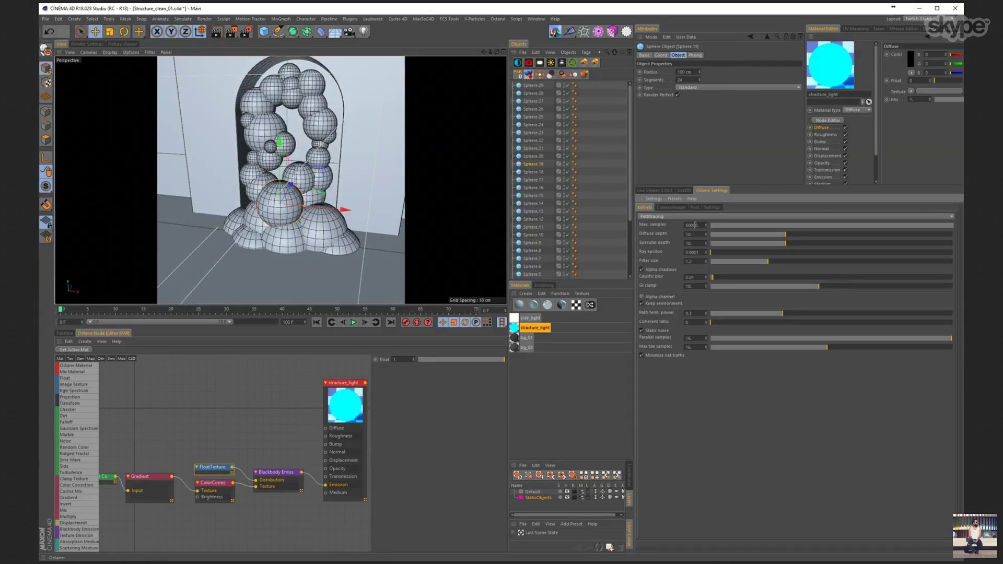
pyautogui.click(694, 225)
pyautogui.click(659, 190)
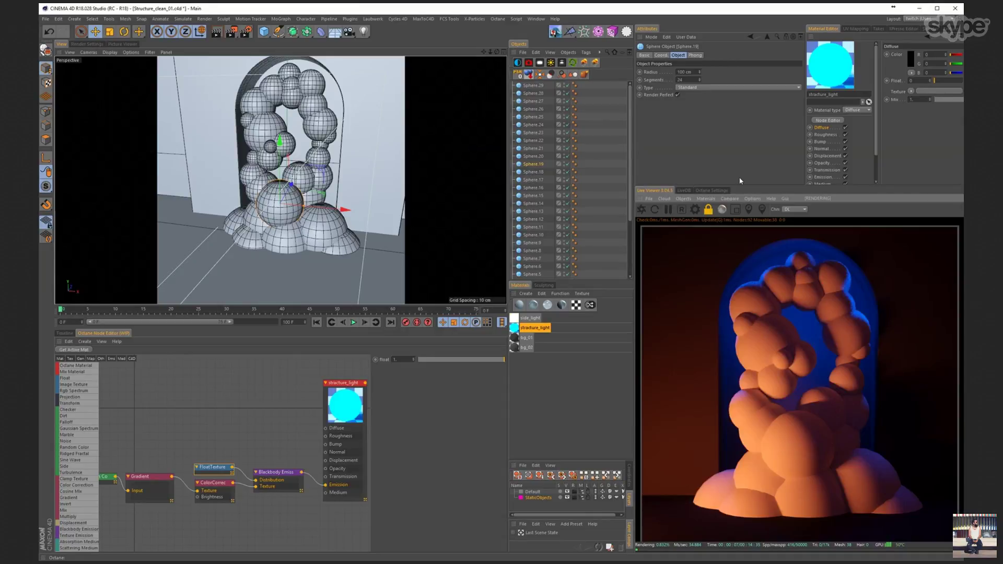
pyautogui.click(709, 190)
pyautogui.click(661, 192)
pyautogui.click(699, 191)
pyautogui.doubleClick(695, 225)
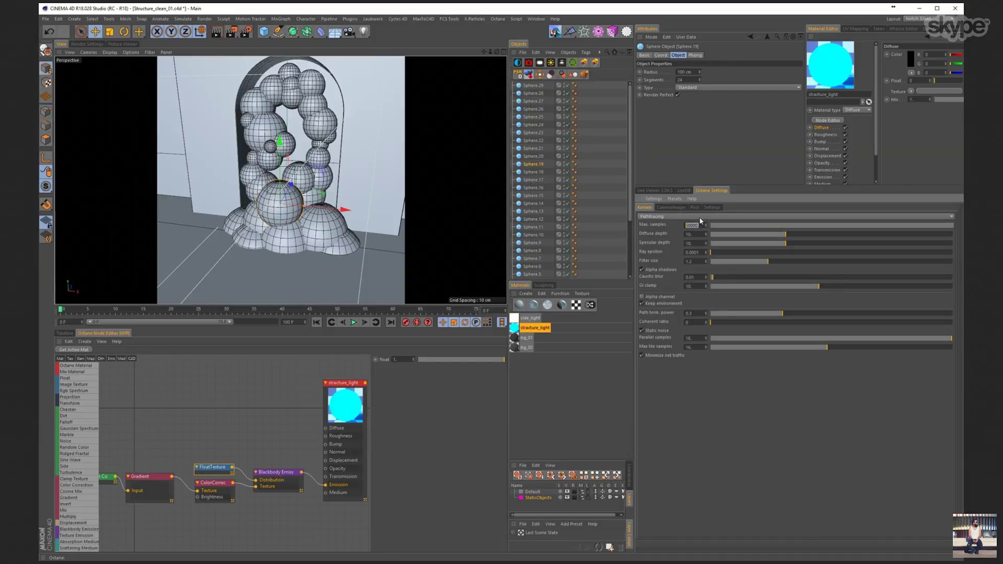
pyautogui.click(656, 193)
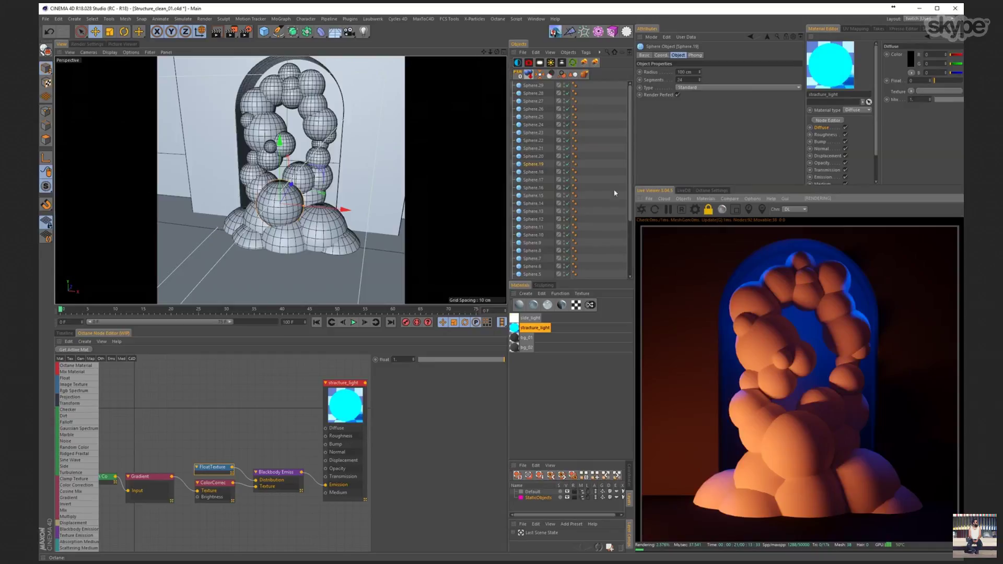
# - Group all the spheres of the structure under a single null object
pyautogui.keyDown('alt'); pyautogui.moveTo(296, 175); pyautogui.dragTo(308, 174); pyautogui.keyUp('alt')
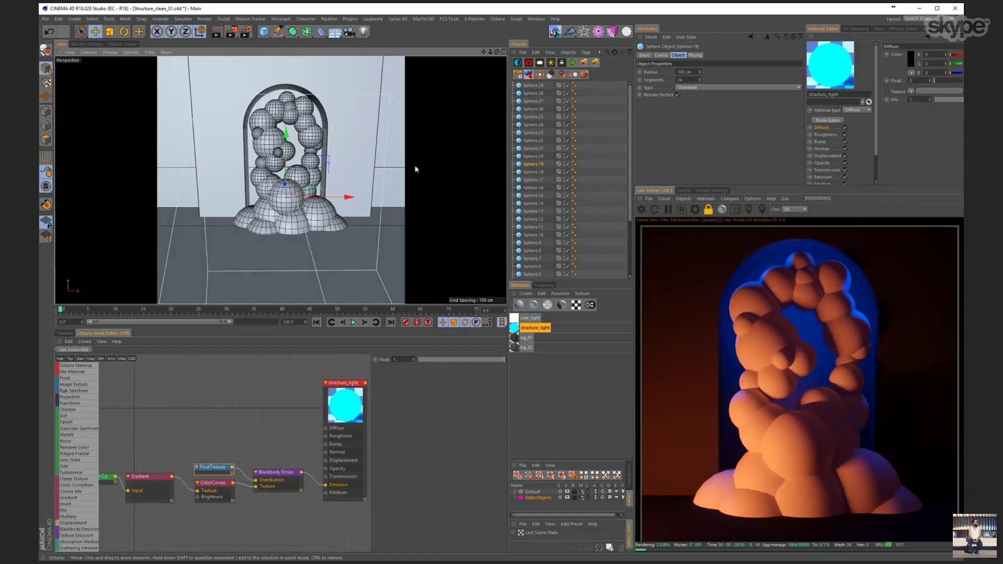
pyautogui.keyDown('alt'); pyautogui.moveTo(272, 166); pyautogui.dragTo(282, 166); pyautogui.keyUp('alt')
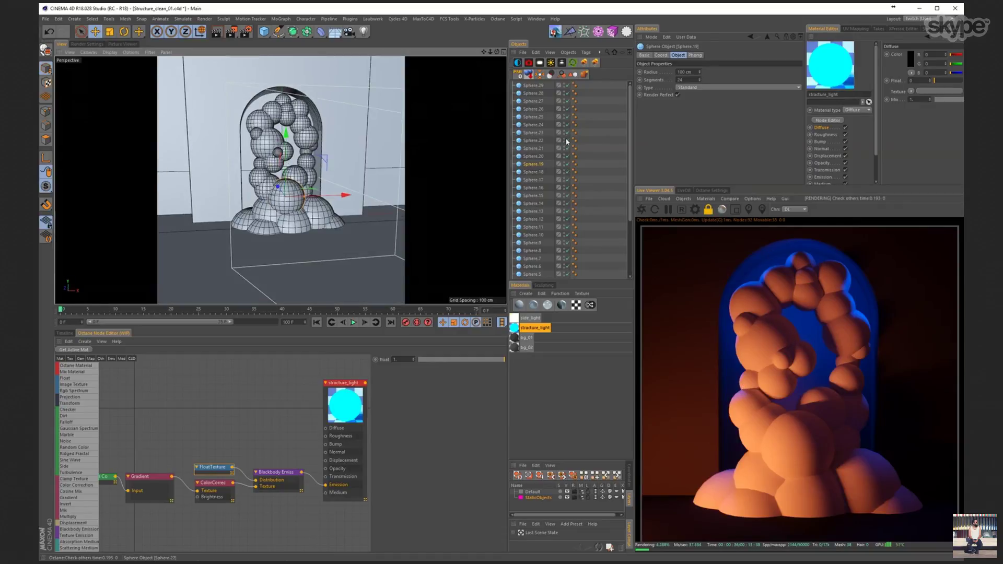
pyautogui.click(533, 85)
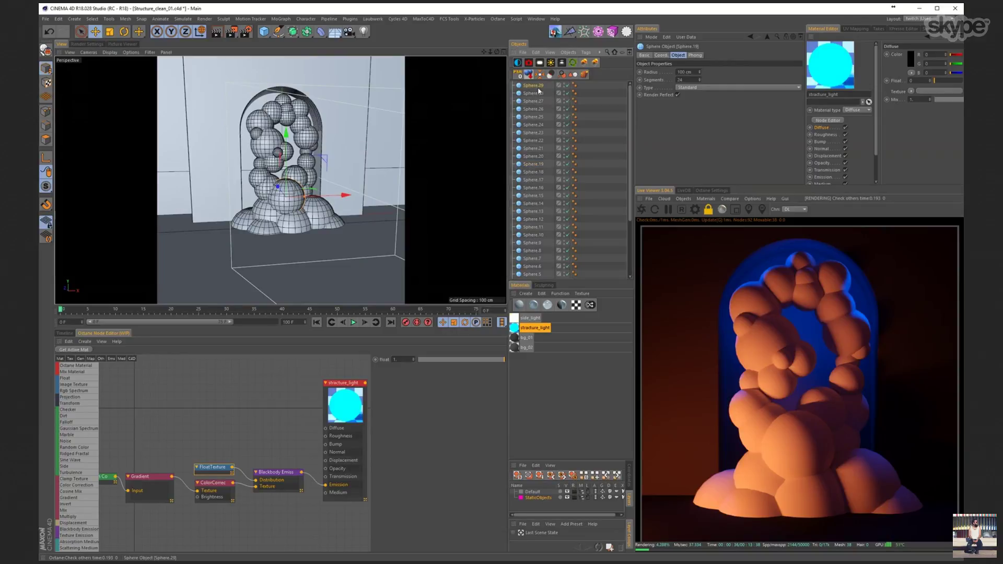
pyautogui.scroll(-4, 538, 157)
pyautogui.keyDown('shift'); pyautogui.click(529, 236); pyautogui.keyUp('shift')
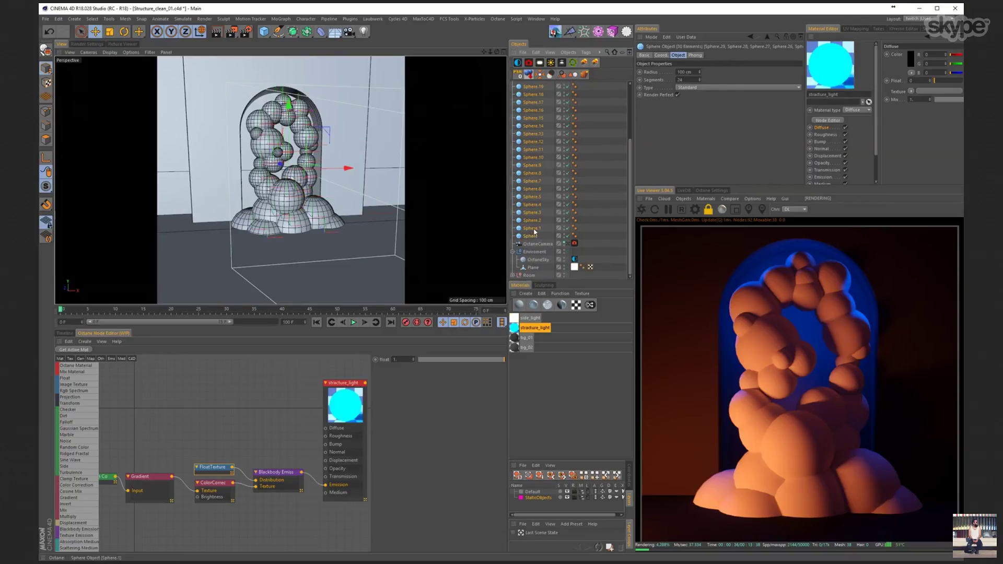
pyautogui.keyDown('alt'); pyautogui.moveTo(290, 171); pyautogui.dragTo(396, 203); pyautogui.keyUp('alt')
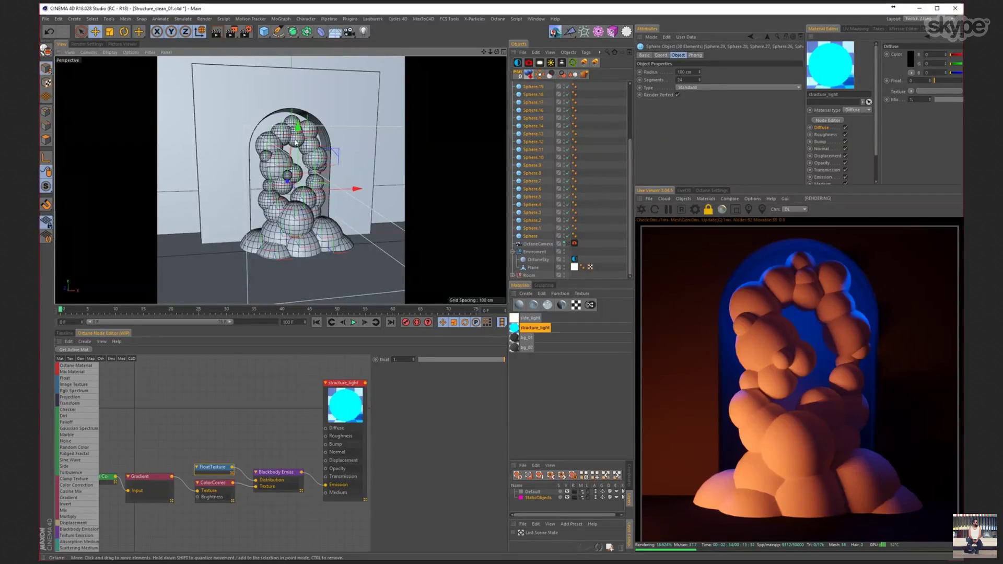
pyautogui.scroll(10, 295, 141)
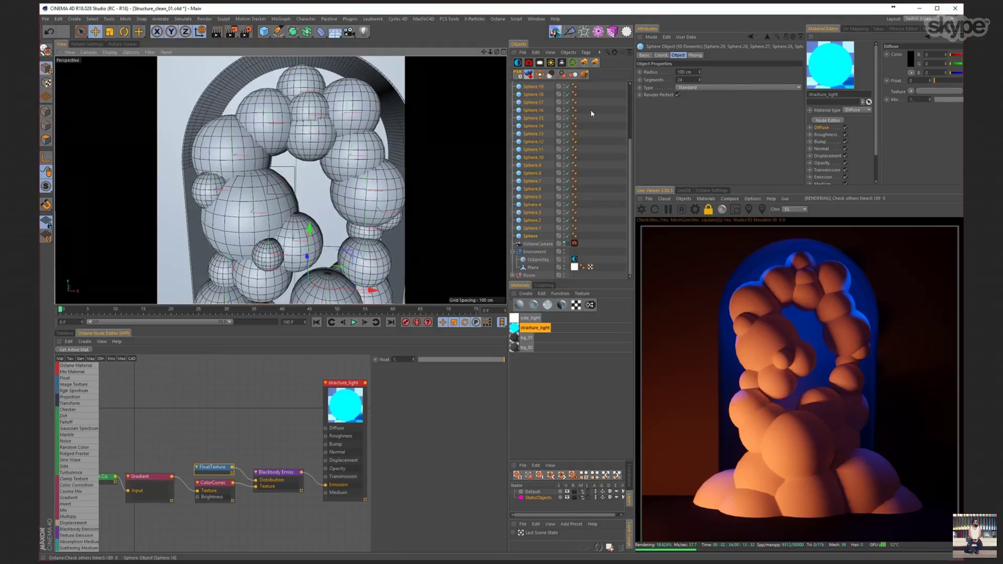
pyautogui.hotkey('alt', 'g')
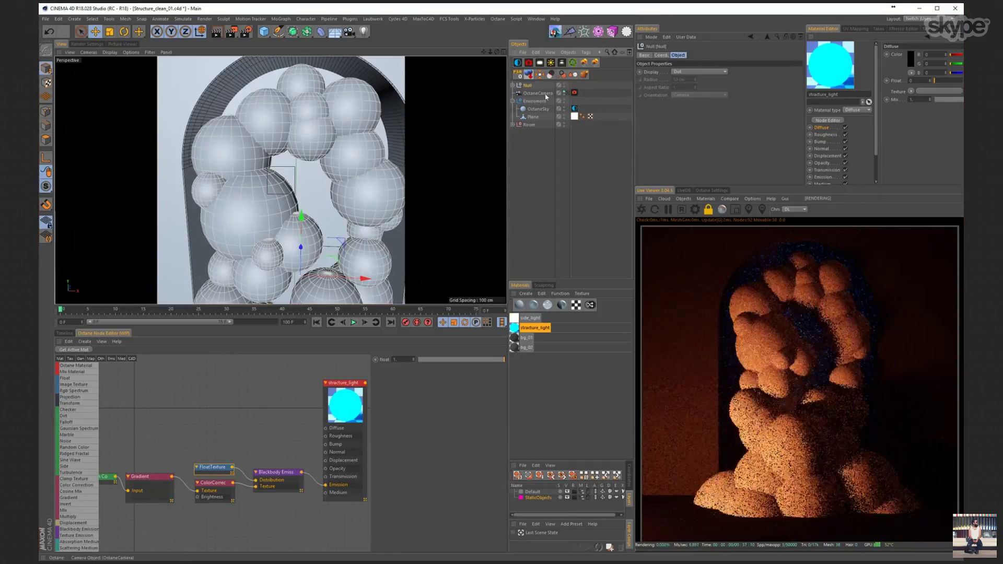
pyautogui.keyDown('alt'); pyautogui.moveTo(356, 119); pyautogui.dragTo(324, 146); pyautogui.keyUp('alt')
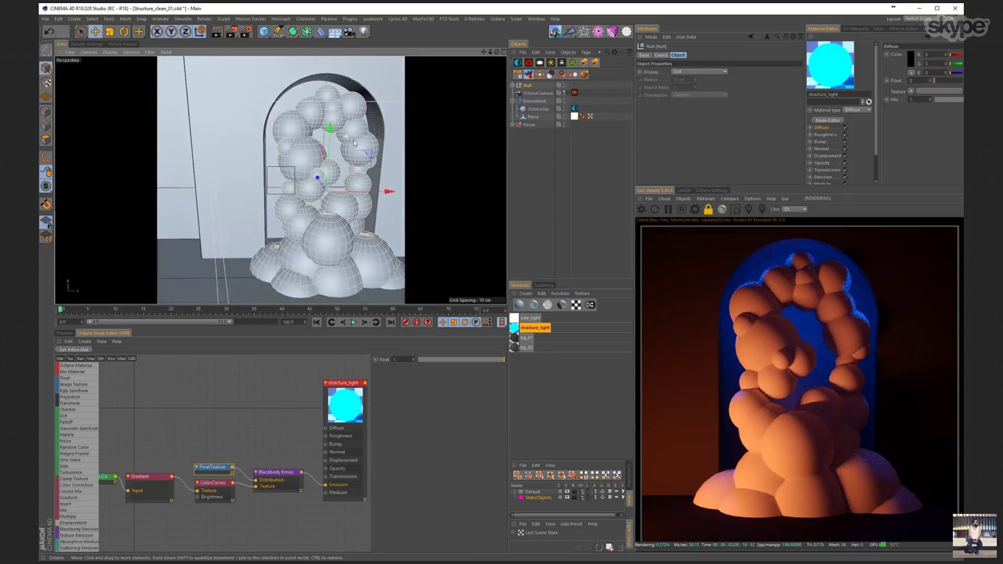
# - Merge the null and all its child spheres into one polygon object with Connect Objects + Delete
pyautogui.click(512, 85)
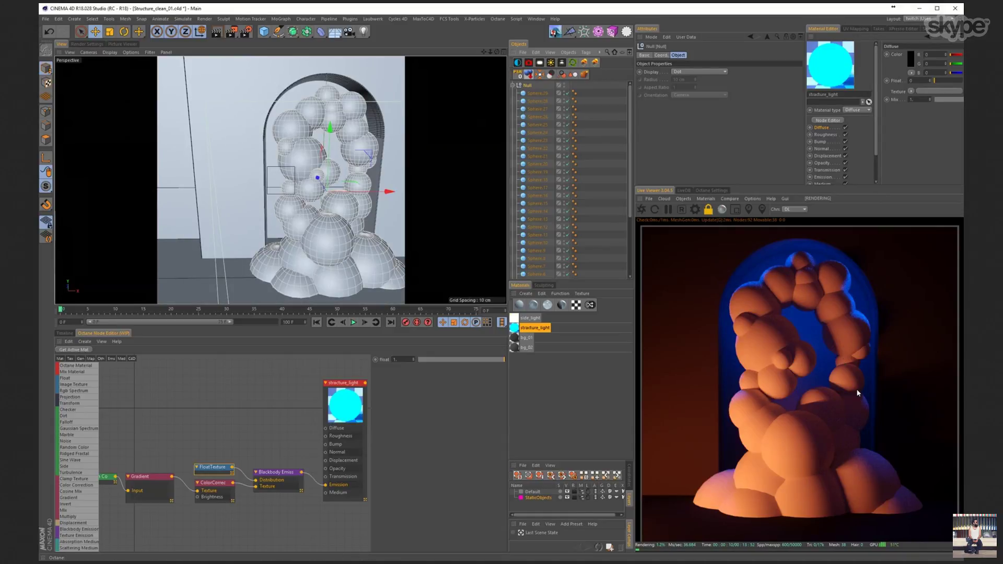
pyautogui.middleClick(526, 87)
pyautogui.click(512, 86)
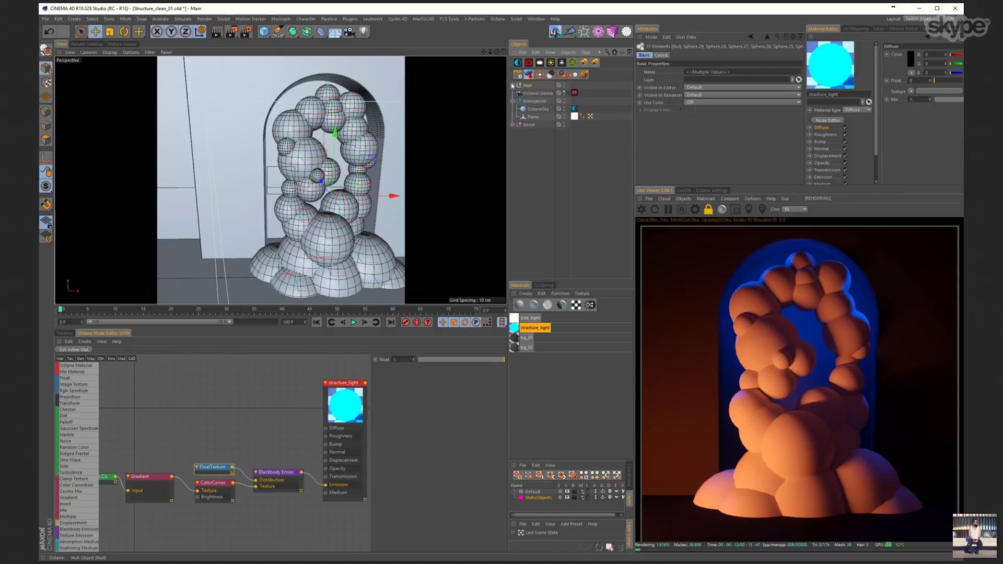
pyautogui.rightClick(519, 86)
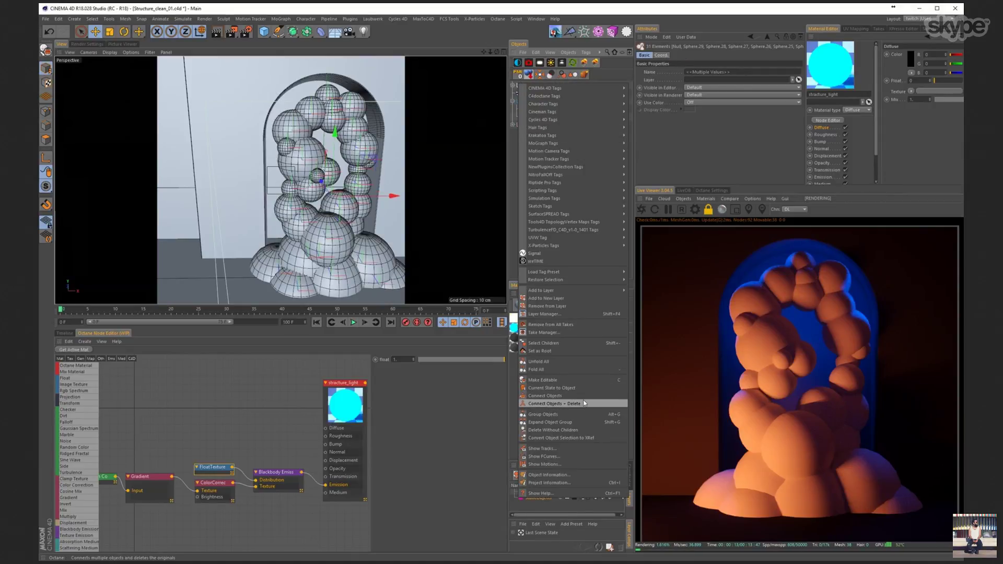
pyautogui.click(548, 404)
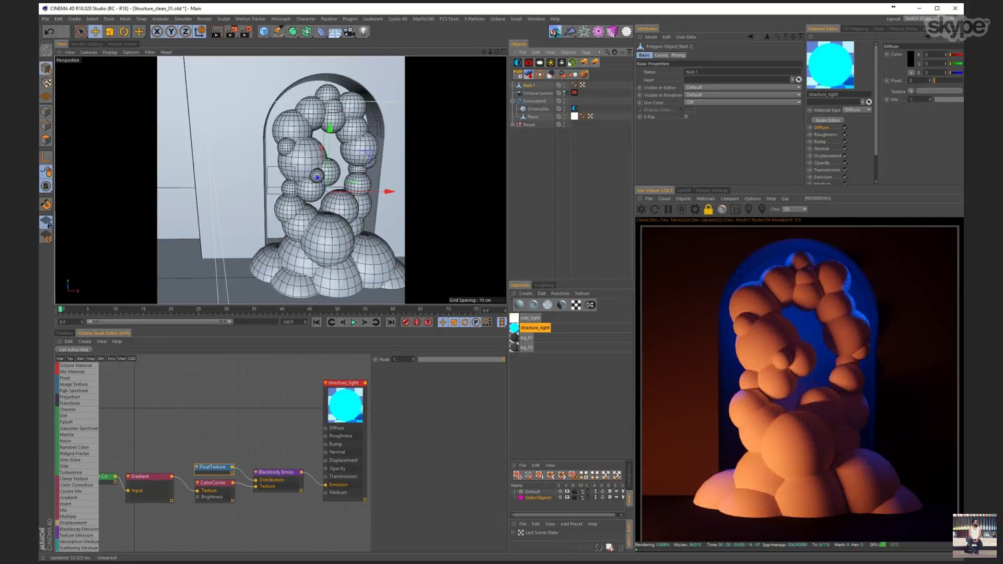
# - Open the export formats for the merged sphere mesh and switch to 3D-Coat
pyautogui.click(556, 32)
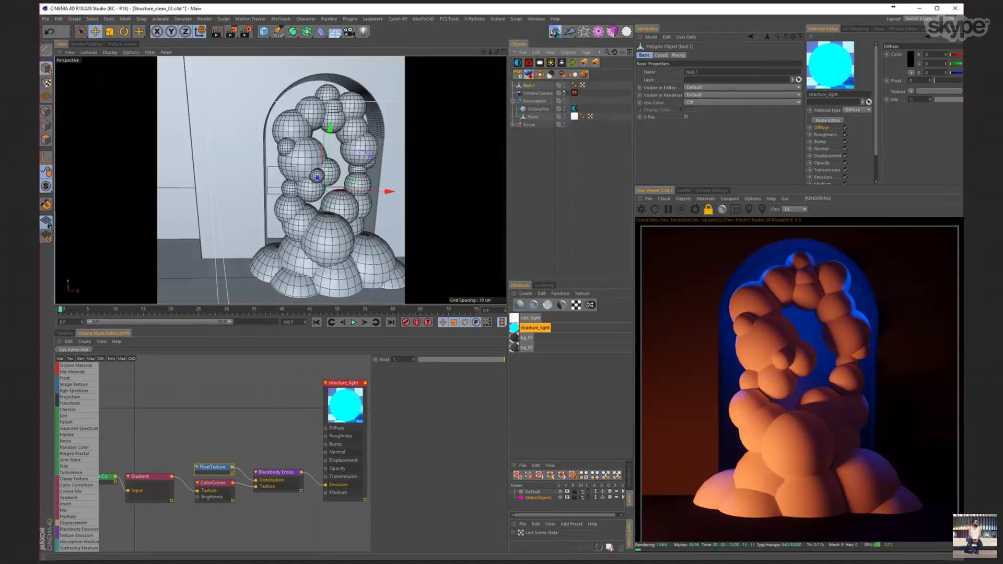
pyautogui.click(45, 18)
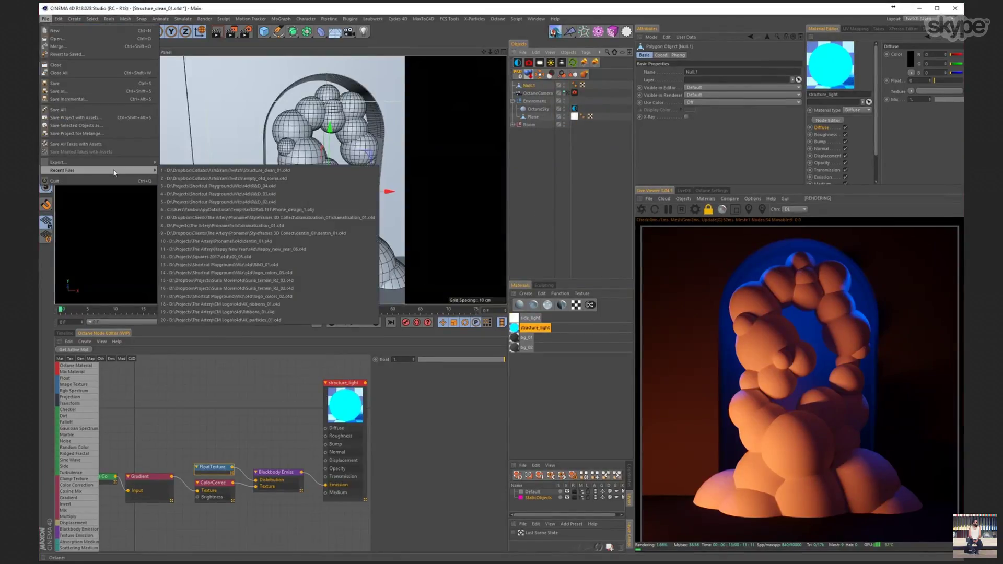
pyautogui.moveTo(120, 164)
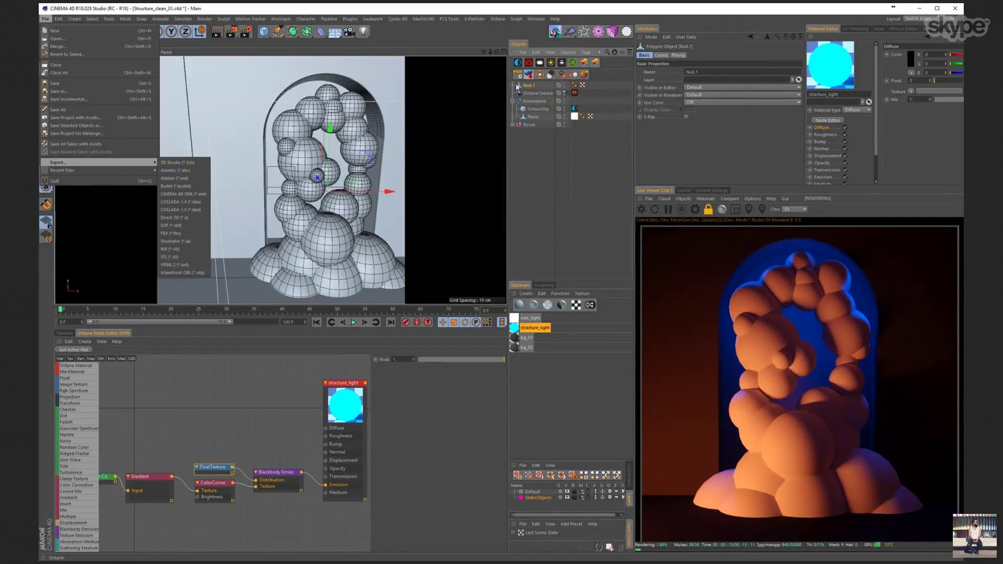
pyautogui.click(531, 34)
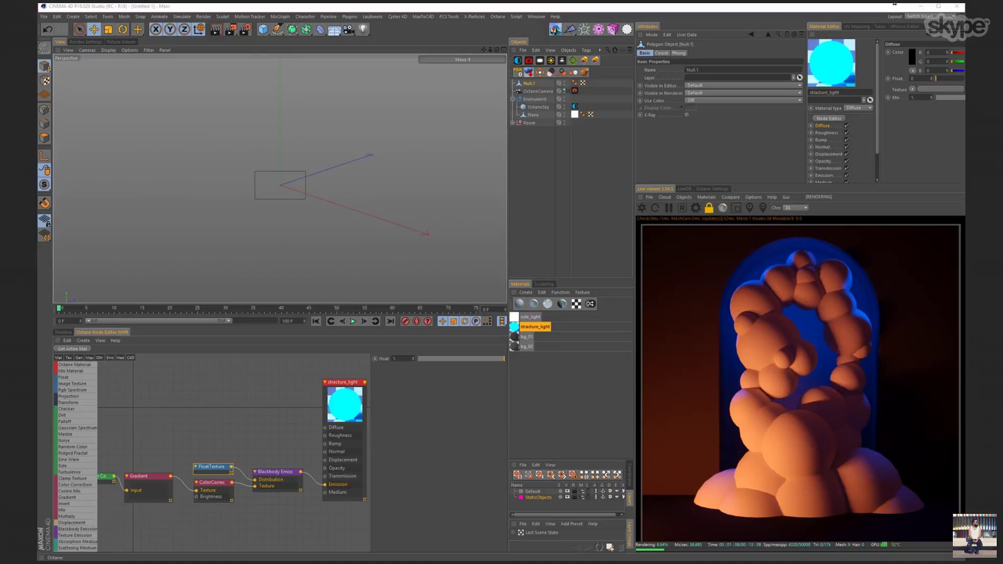
pyautogui.hotkey('alt', 'Tab')
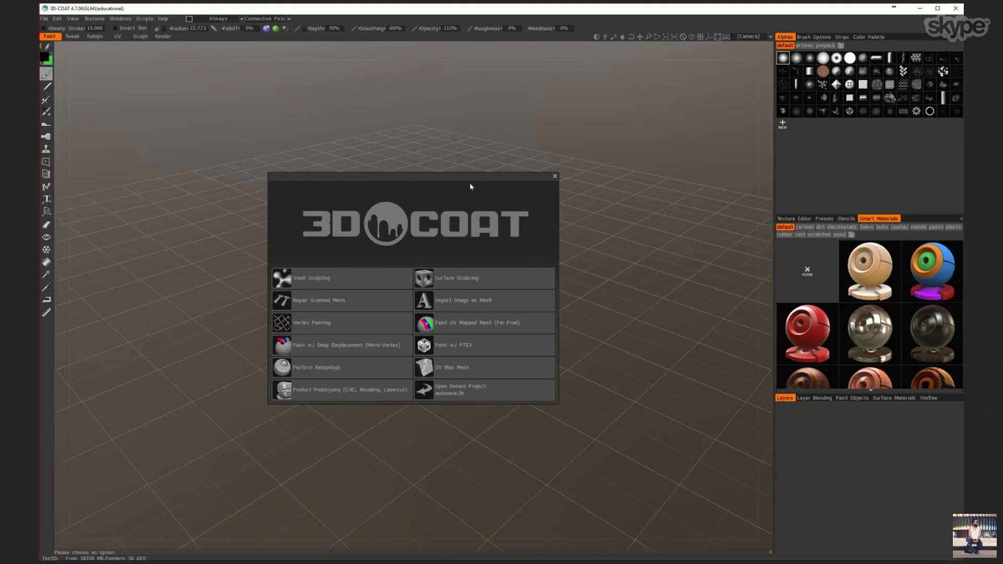
pyautogui.click(337, 277)
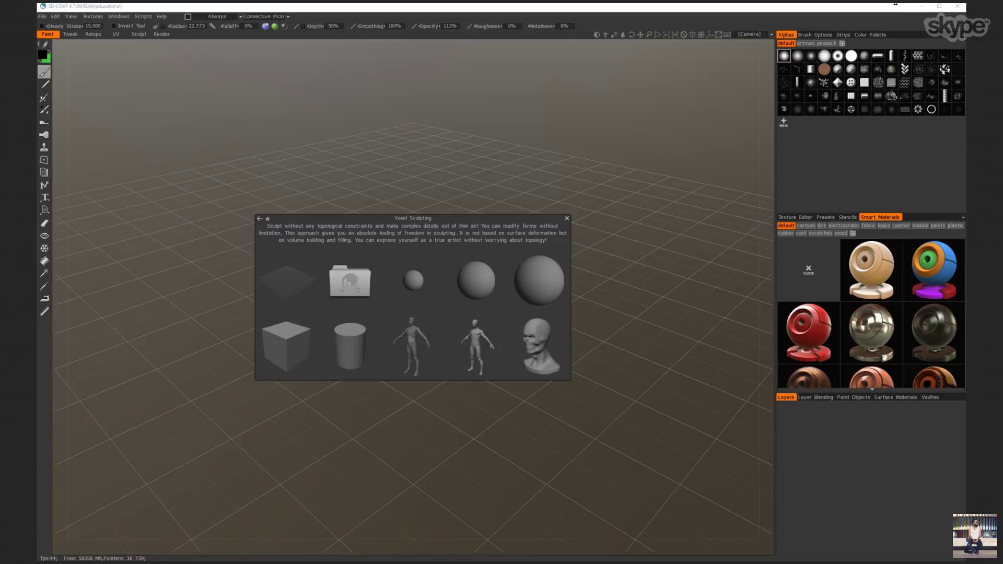
pyautogui.click(476, 281)
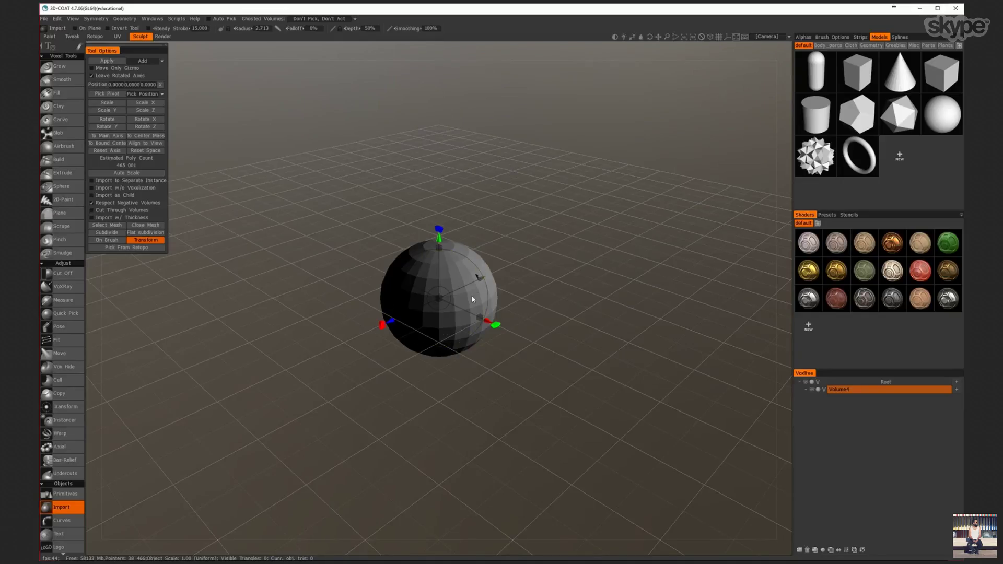
pyautogui.click(132, 174)
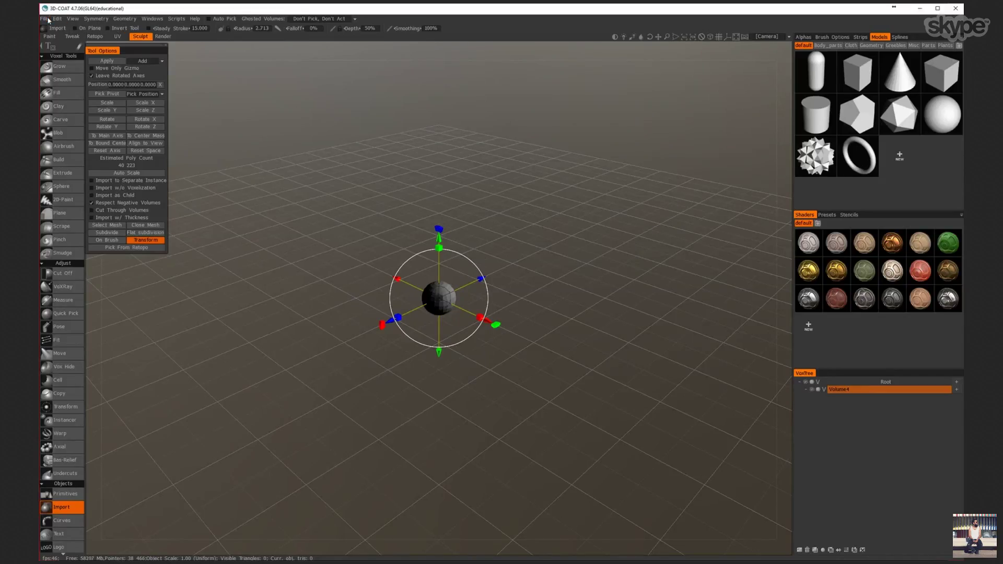
pyautogui.click(46, 18)
pyautogui.click(49, 31)
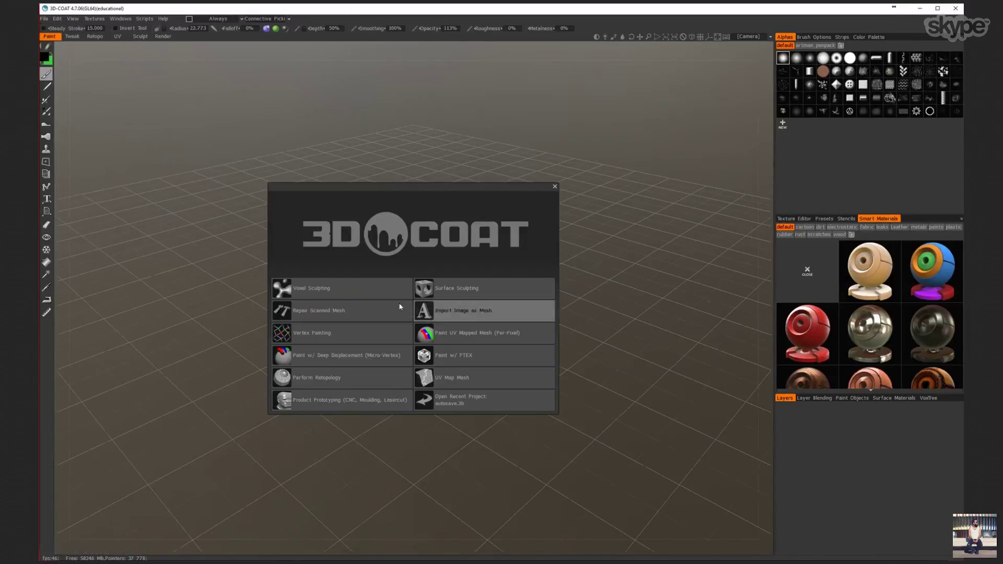
pyautogui.click(354, 287)
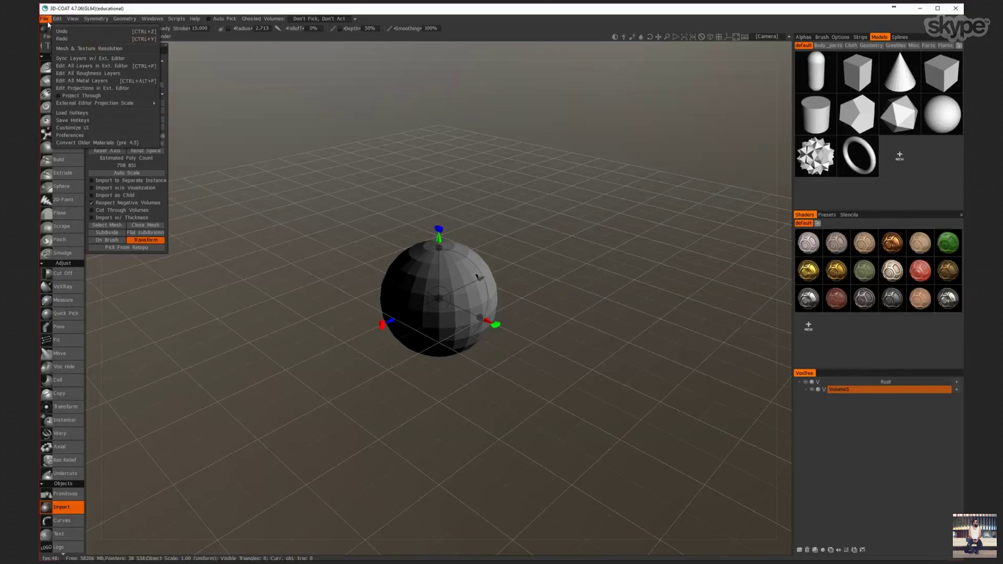
# - Start a fresh voxel sculpting project and auto-scale the imported model
pyautogui.click(44, 18)
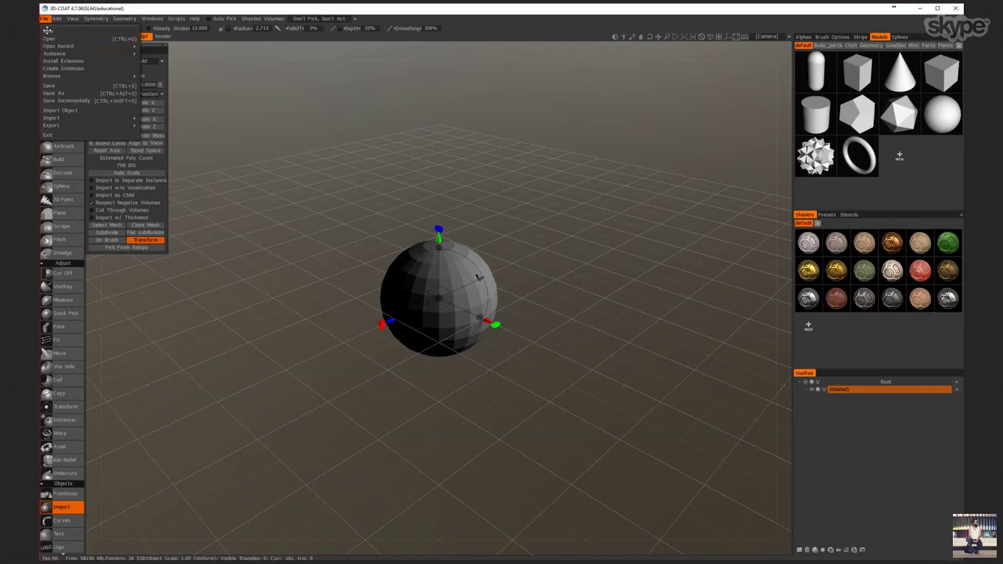
pyautogui.click(48, 31)
pyautogui.click(334, 287)
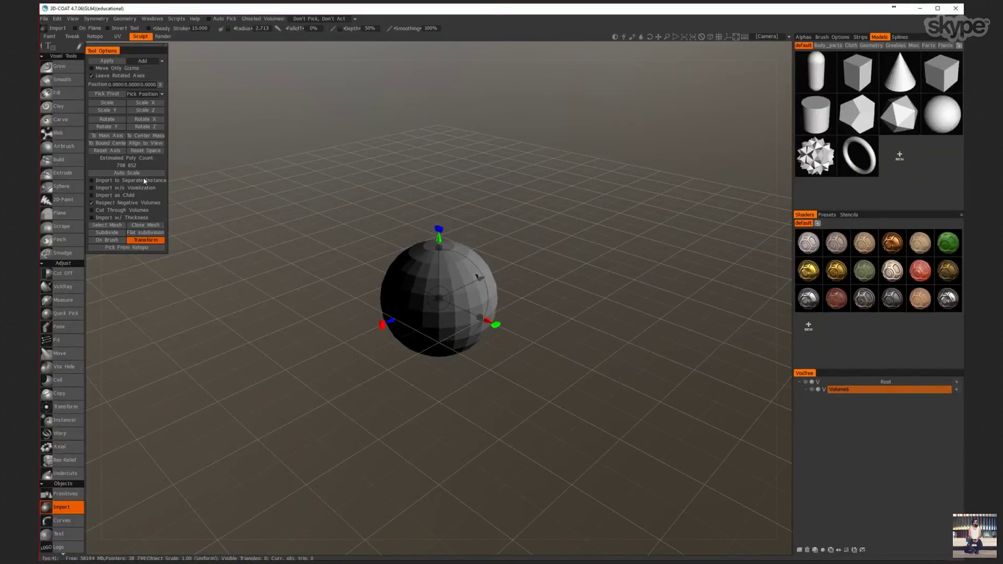
pyautogui.click(136, 173)
# - Examine the imported model's spheres and surrounding geometry up close and from a distance
pyautogui.scroll(5, 646, 231)
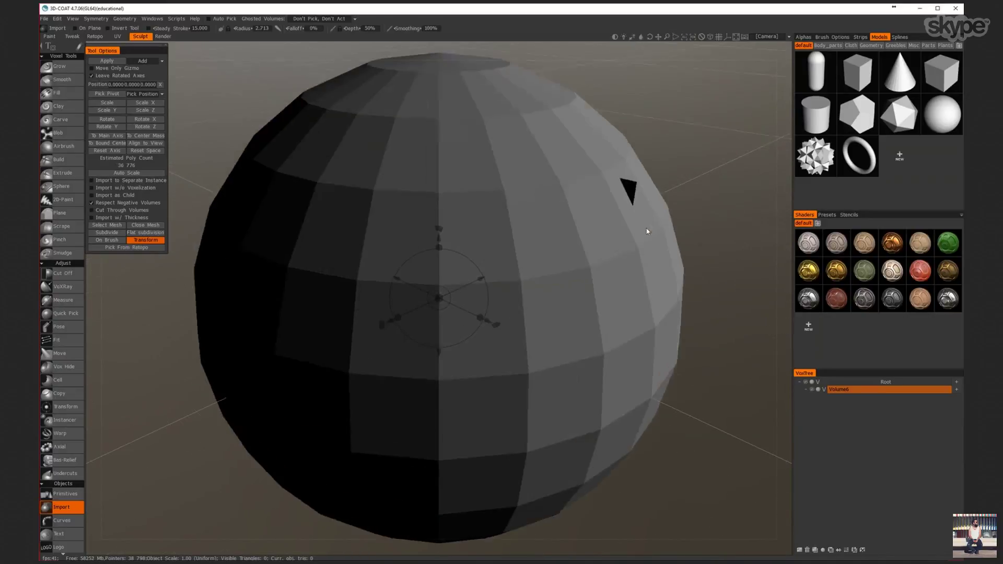
pyautogui.scroll(-5, 514, 264)
pyautogui.scroll(8, 506, 257)
pyautogui.moveTo(531, 256); pyautogui.dragTo(590, 245, button='middle')
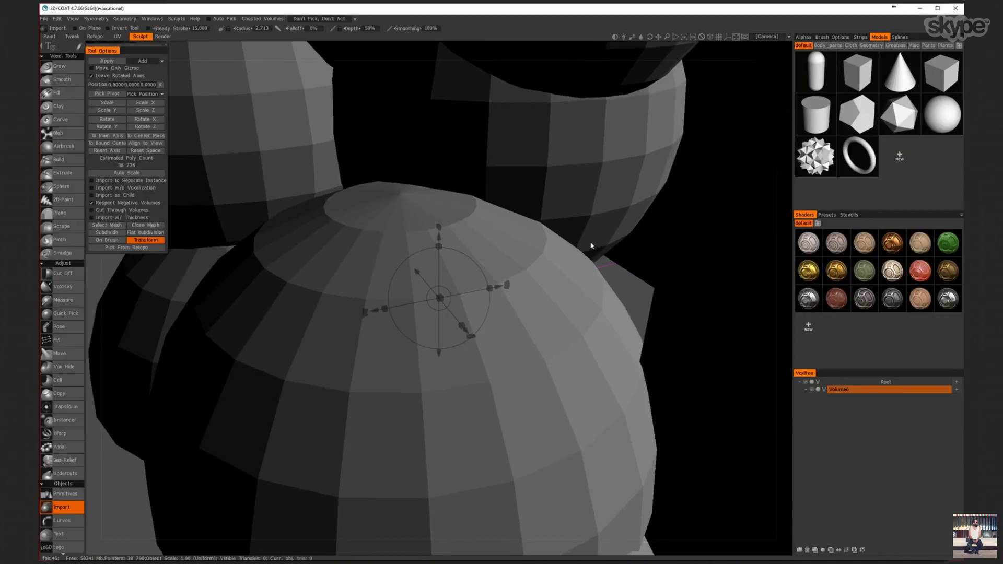
pyautogui.scroll(-4, 537, 260)
pyautogui.scroll(8, 480, 305)
pyautogui.scroll(-1, 505, 289)
pyautogui.moveTo(504, 289); pyautogui.dragTo(584, 206, button='middle')
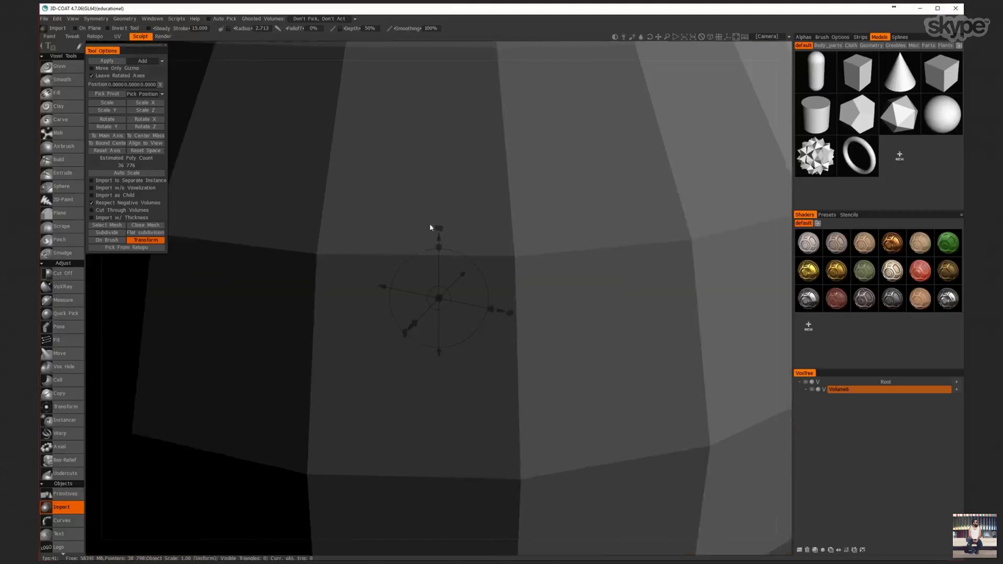
pyautogui.scroll(-5, 429, 224)
pyautogui.scroll(2, 458, 227)
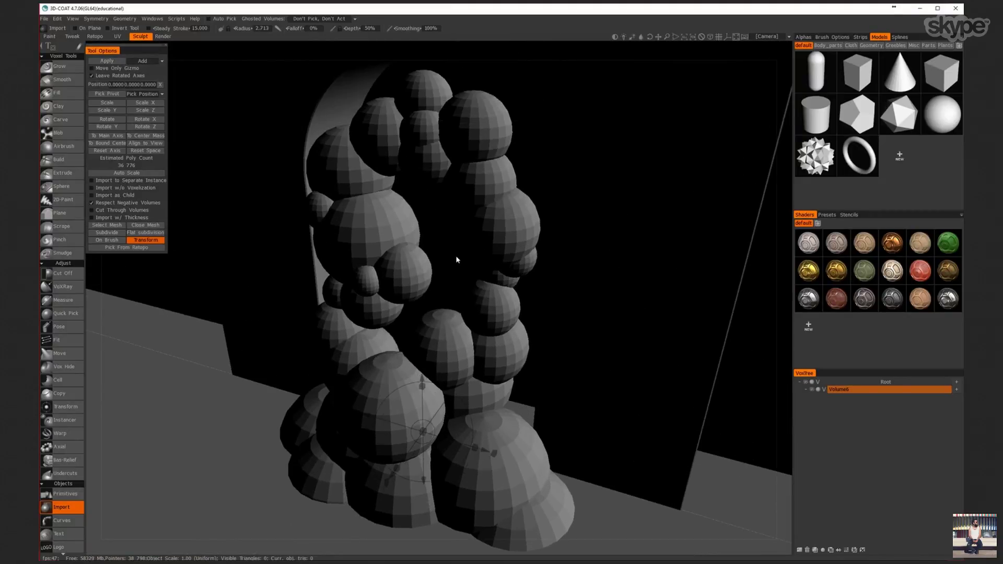
pyautogui.moveTo(456, 260); pyautogui.dragTo(471, 238)
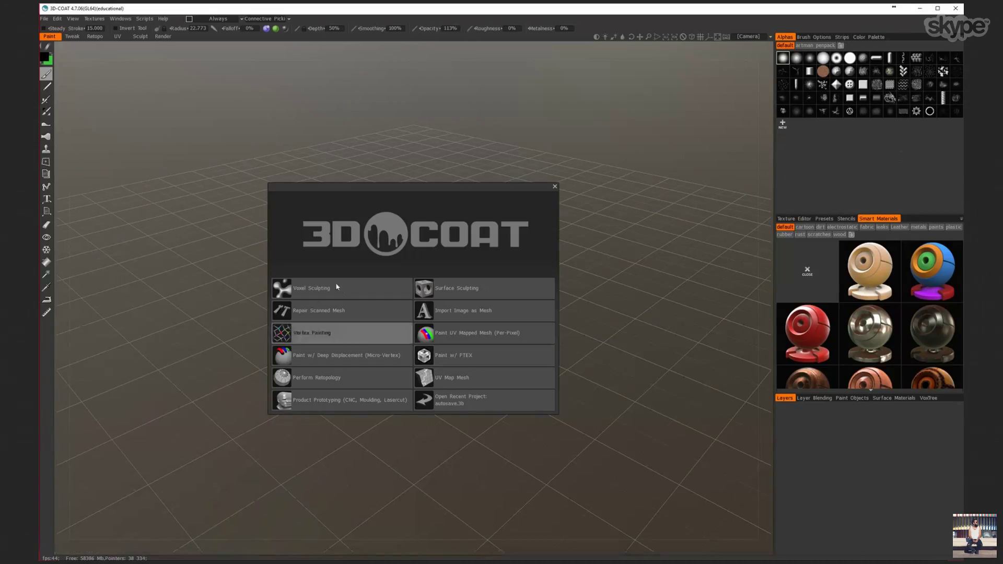
# - Create a new voxel sculpting project importing only the clustered-sphere structure, and check the mesh from several angles
pyautogui.click(319, 287)
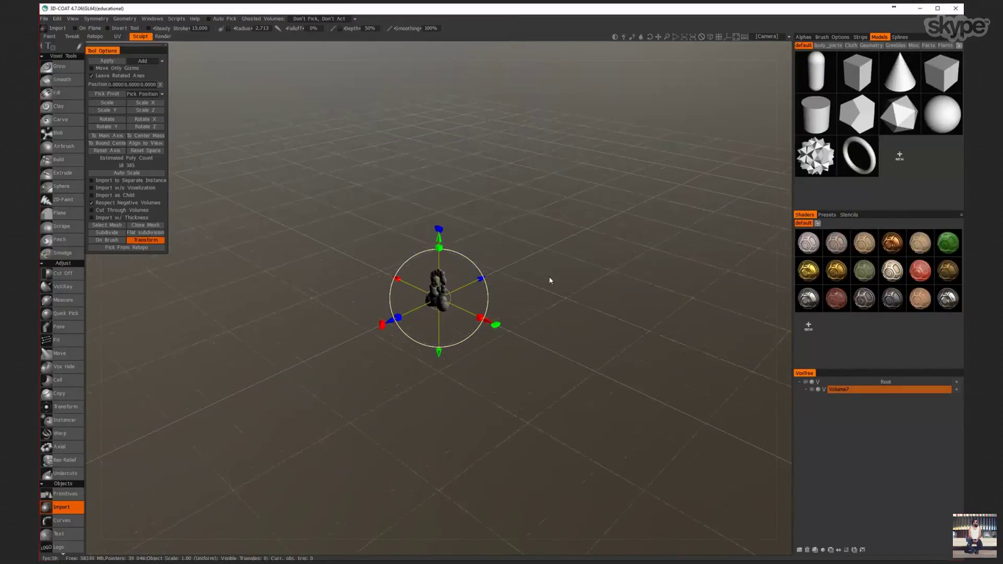
pyautogui.scroll(5, 548, 280)
pyautogui.moveTo(463, 261); pyautogui.dragTo(496, 277, button='middle')
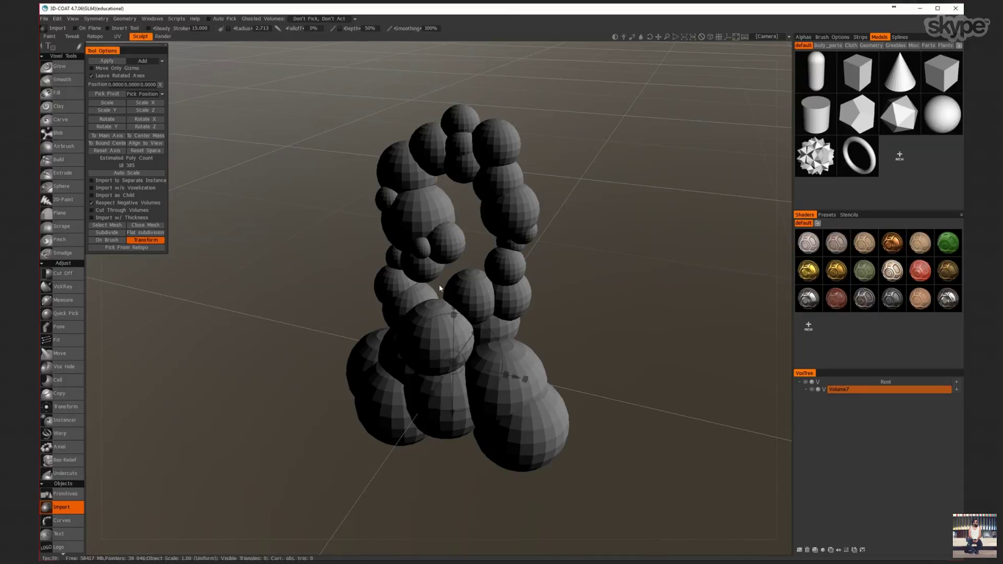
pyautogui.moveTo(458, 271); pyautogui.dragTo(439, 230, button='middle')
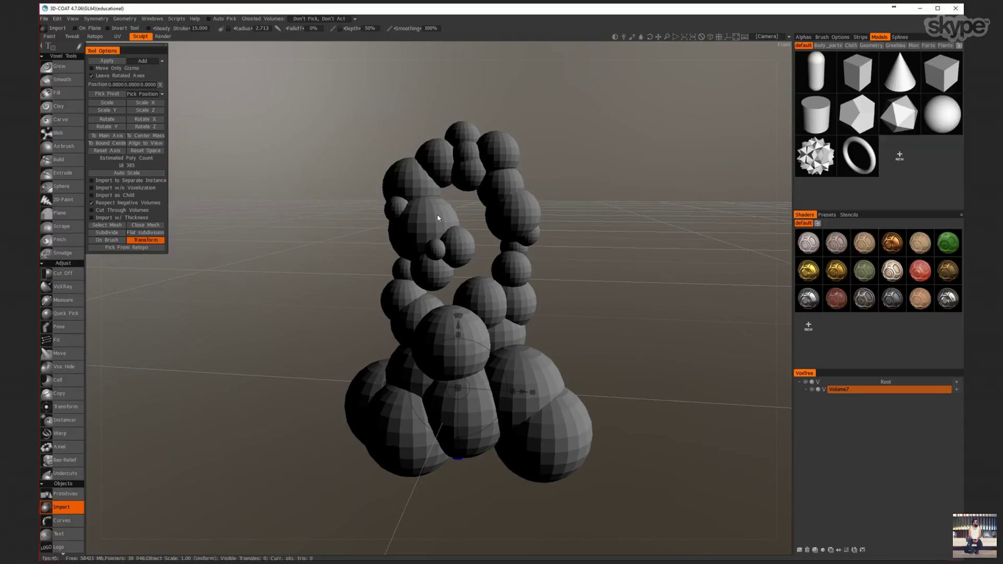
pyautogui.click(438, 215)
pyautogui.moveTo(333, 339); pyautogui.dragTo(351, 351)
pyautogui.moveTo(351, 351); pyautogui.dragTo(330, 341, button='right')
pyautogui.scroll(-5, 329, 341)
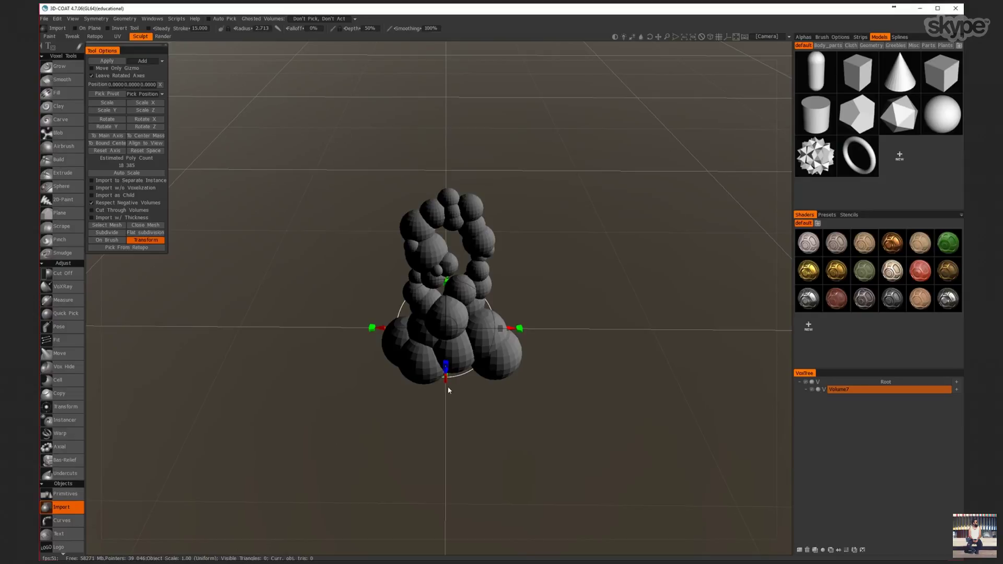
pyautogui.moveTo(398, 290); pyautogui.dragTo(413, 265)
# - Raise the volume's resolution to 2x and apply the imported sphere mesh, keeping its initial scale and position for export
pyautogui.click(849, 548)
pyautogui.click(152, 18)
pyautogui.click(107, 61)
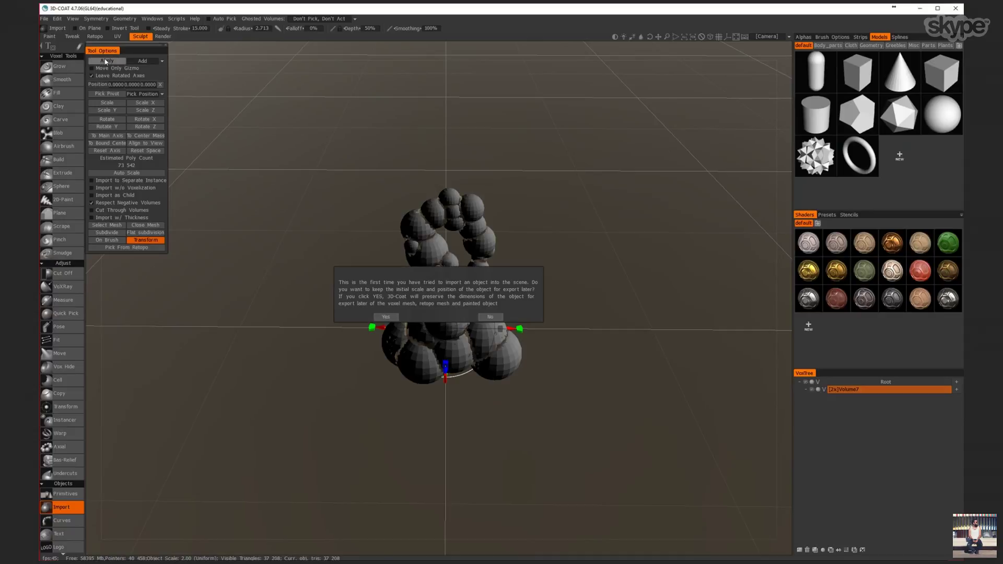
pyautogui.click(384, 317)
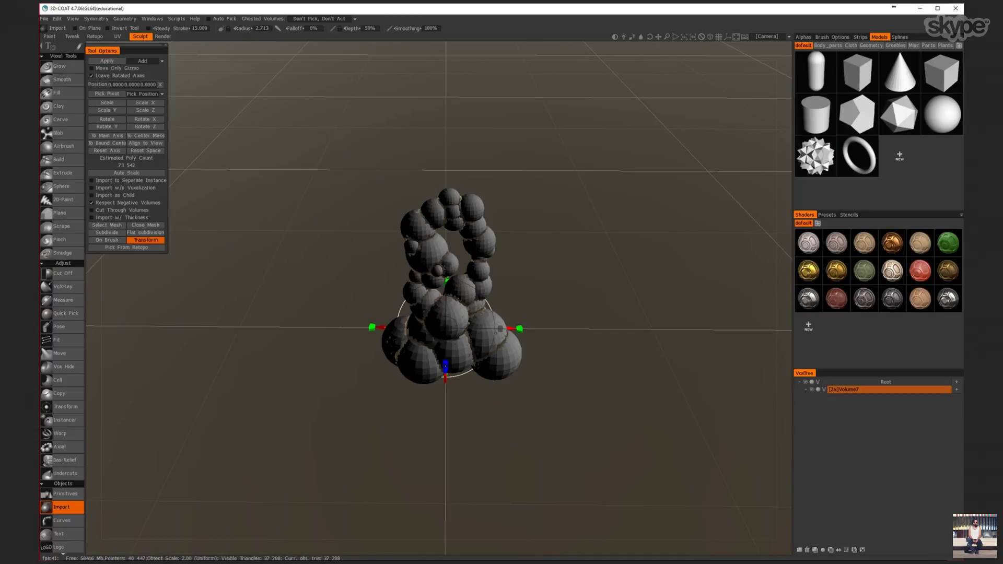
# - Increase the voxel volume's resolution to 4x to refine the clustered-sphere structure
pyautogui.click(61, 67)
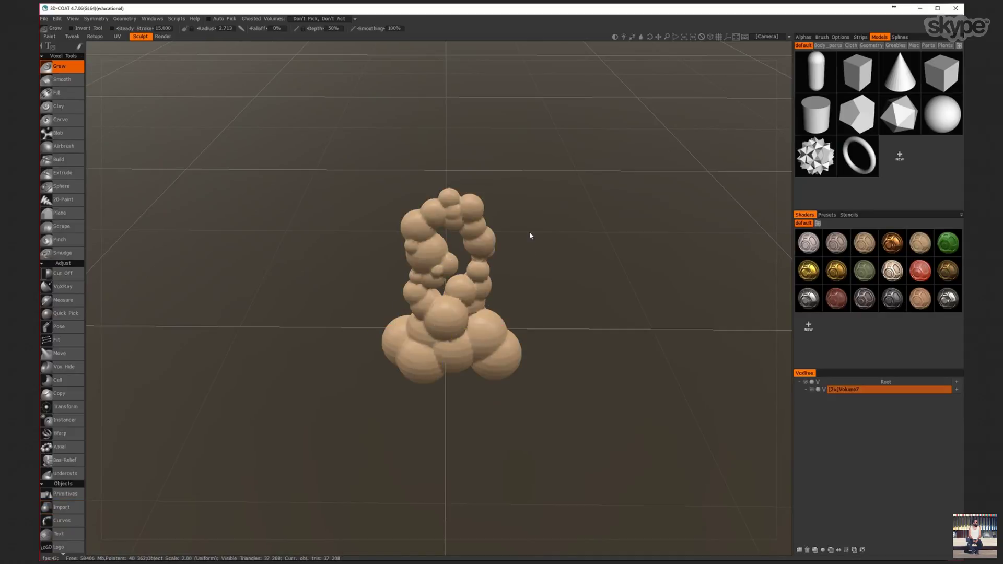
pyautogui.scroll(5, 548, 223)
pyautogui.scroll(-2, 566, 262)
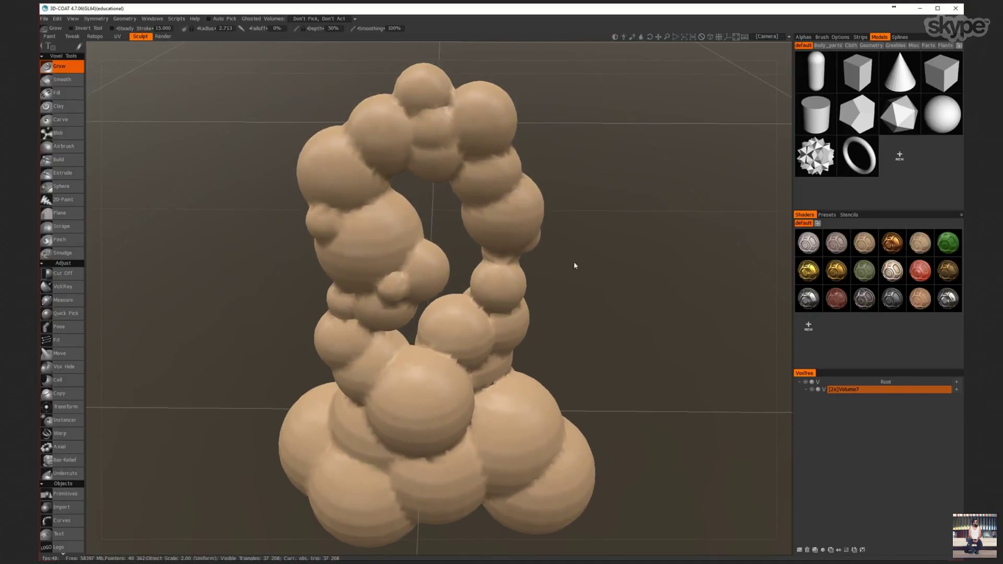
pyautogui.scroll(1, 564, 260)
pyautogui.scroll(-1, 564, 259)
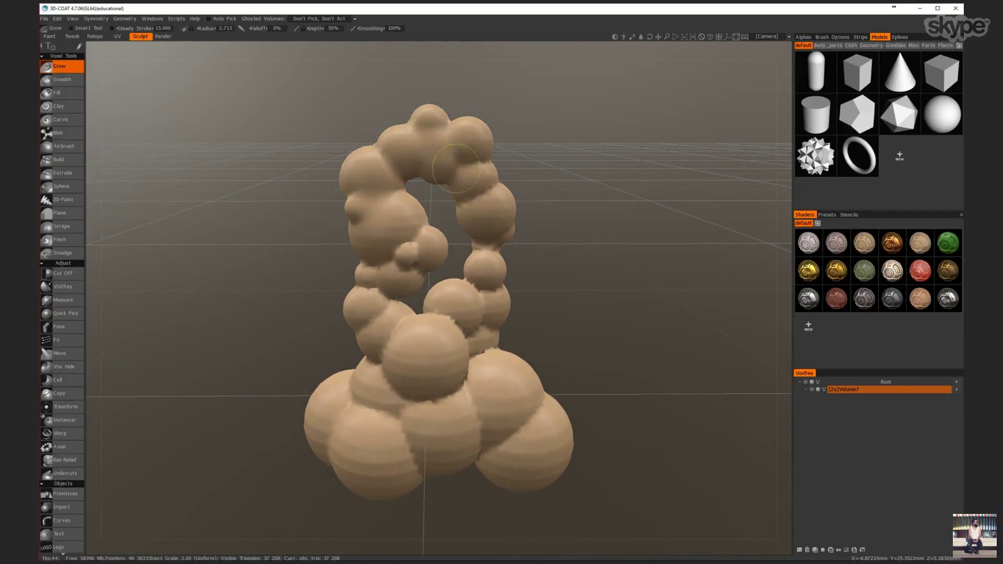
pyautogui.click(846, 551)
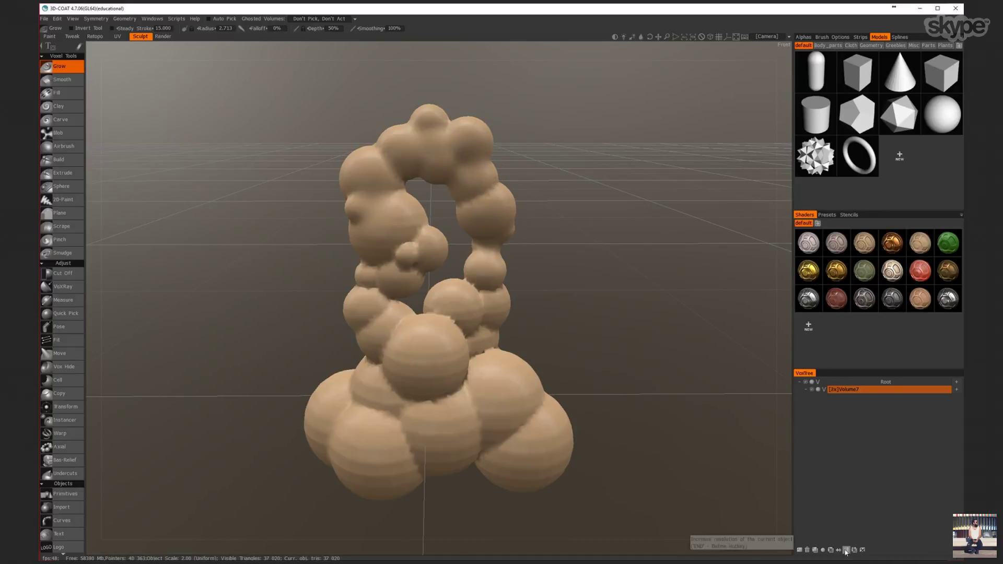
pyautogui.keyDown('alt'); pyautogui.moveTo(460, 280); pyautogui.dragTo(433, 328); pyautogui.keyUp('alt')
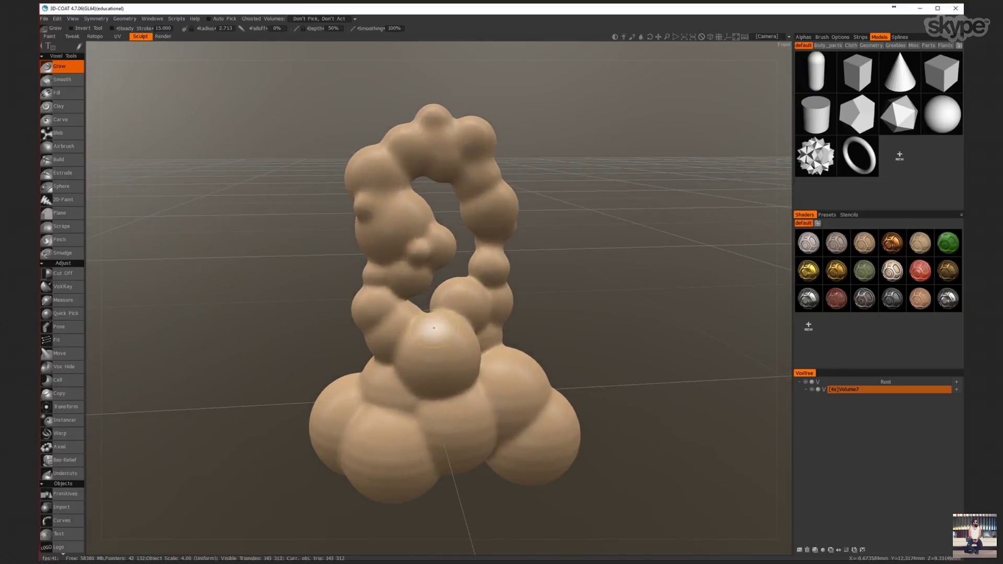
# - Smooth the creases between the merged spheres of the arch and its base from several angles
pyautogui.moveTo(428, 427)
pyautogui.mouseDown()
pyautogui.moveTo(448, 381)
pyautogui.moveTo(489, 354)
pyautogui.mouseUp()
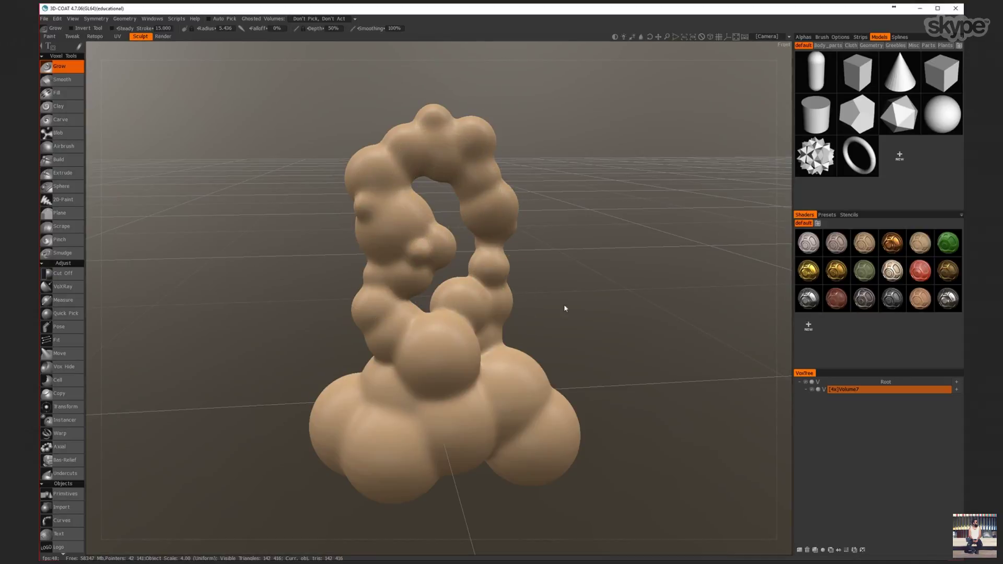
pyautogui.moveTo(564, 309)
pyautogui.keyDown('alt'); pyautogui.mouseDown()
pyautogui.moveTo(502, 318)
pyautogui.moveTo(470, 336)
pyautogui.moveTo(526, 336)
pyautogui.moveTo(562, 314)
pyautogui.moveTo(582, 315)
pyautogui.mouseUp(); pyautogui.keyUp('alt')
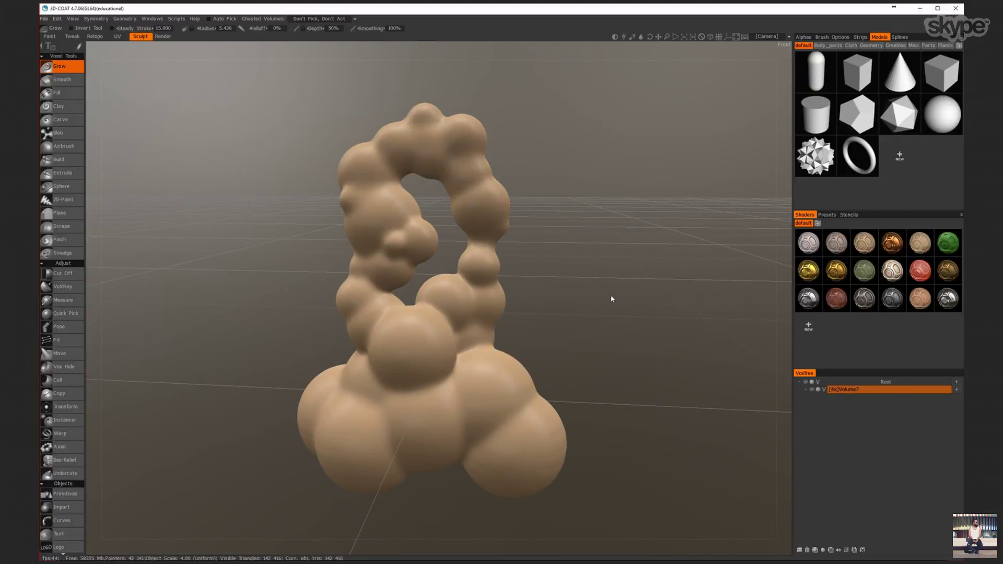
pyautogui.moveTo(512, 267)
pyautogui.keyDown('alt'); pyautogui.mouseDown(button='right')
pyautogui.moveTo(537, 320)
pyautogui.moveTo(508, 346)
pyautogui.moveTo(543, 336)
pyautogui.mouseUp(button='right'); pyautogui.keyUp('alt')
pyautogui.keyDown('alt'); pyautogui.moveTo(543, 336); pyautogui.dragTo(526, 363); pyautogui.keyUp('alt')
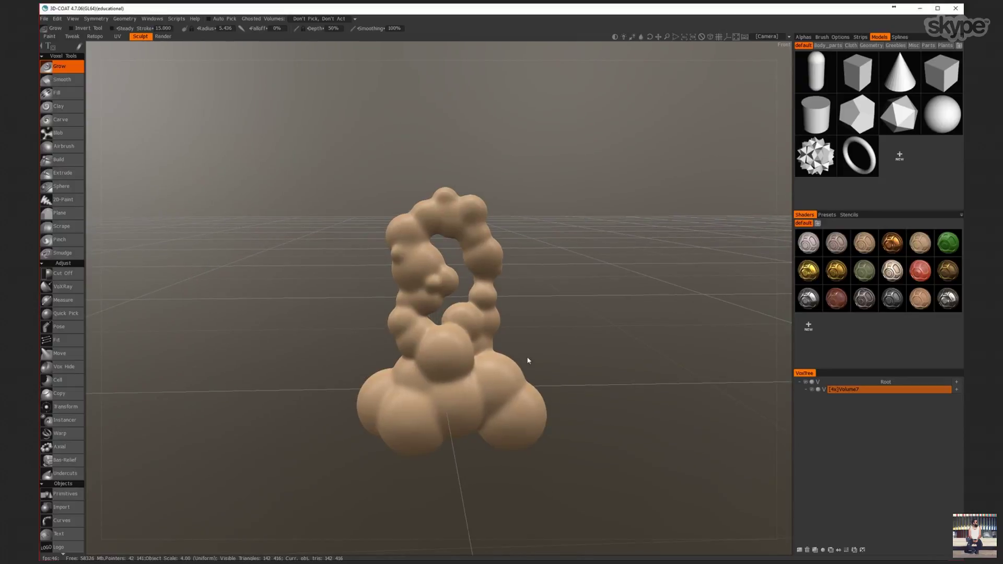
pyautogui.moveTo(404, 393)
pyautogui.mouseDown()
pyautogui.moveTo(368, 416)
pyautogui.moveTo(491, 418)
pyautogui.mouseUp()
pyautogui.moveTo(547, 316)
pyautogui.keyDown('alt'); pyautogui.mouseDown()
pyautogui.moveTo(530, 324)
pyautogui.moveTo(534, 343)
pyautogui.moveTo(423, 304)
pyautogui.moveTo(369, 264)
pyautogui.moveTo(399, 257)
pyautogui.mouseUp(); pyautogui.keyUp('alt')
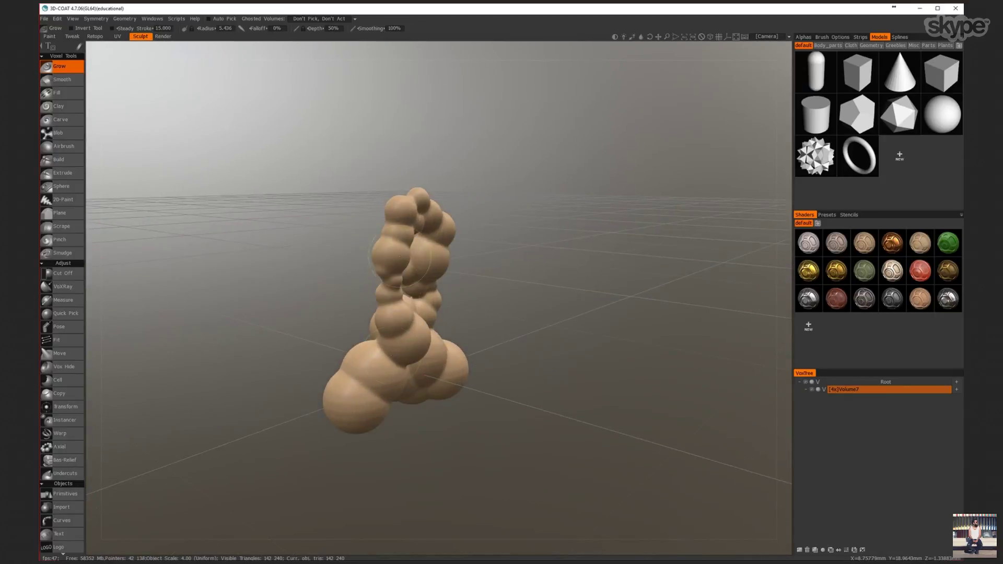
pyautogui.keyDown('alt'); pyautogui.moveTo(508, 401); pyautogui.dragTo(679, 420); pyautogui.keyUp('alt')
pyautogui.scroll(10, 551, 314)
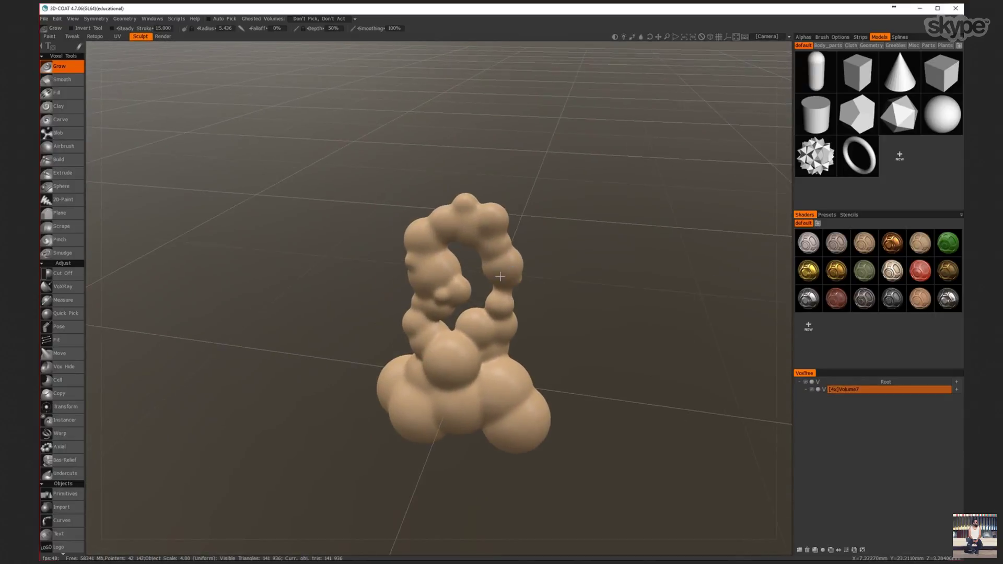
pyautogui.scroll(-6, 543, 316)
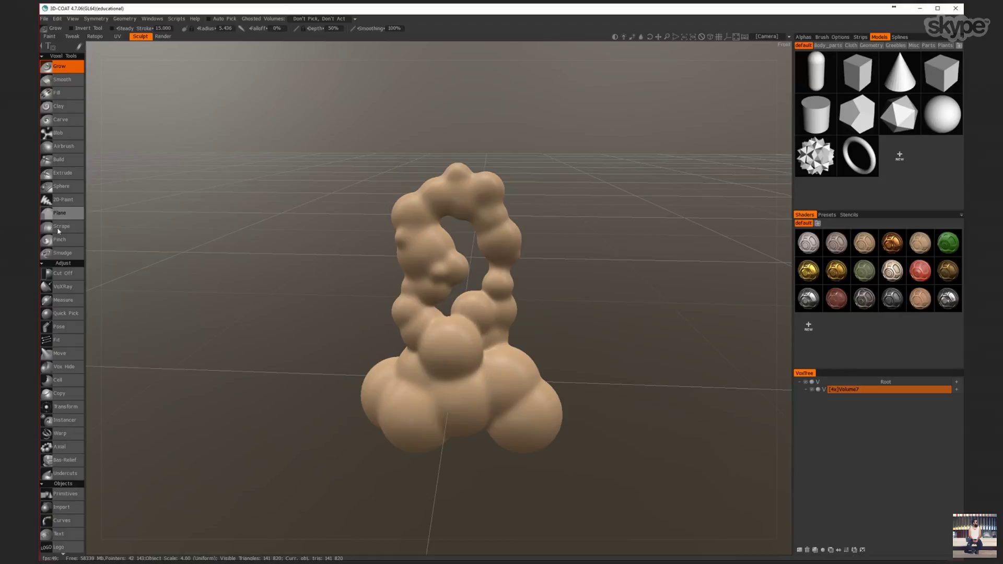
# - Cut the underside of the base spheres flat with Cut Off in orthographic projection, and return to perspective
pyautogui.scroll(-5, 53, 413)
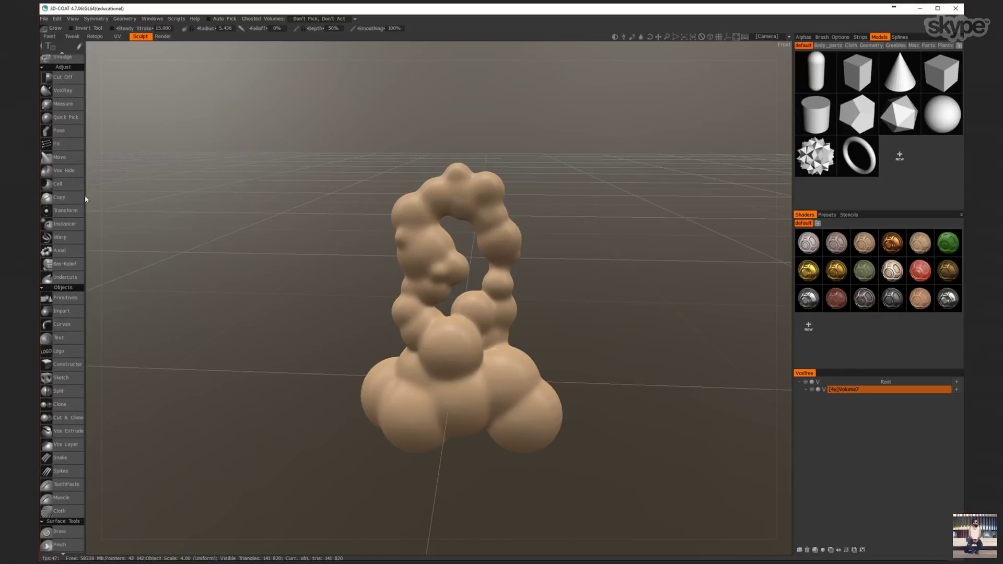
pyautogui.scroll(5, 81, 199)
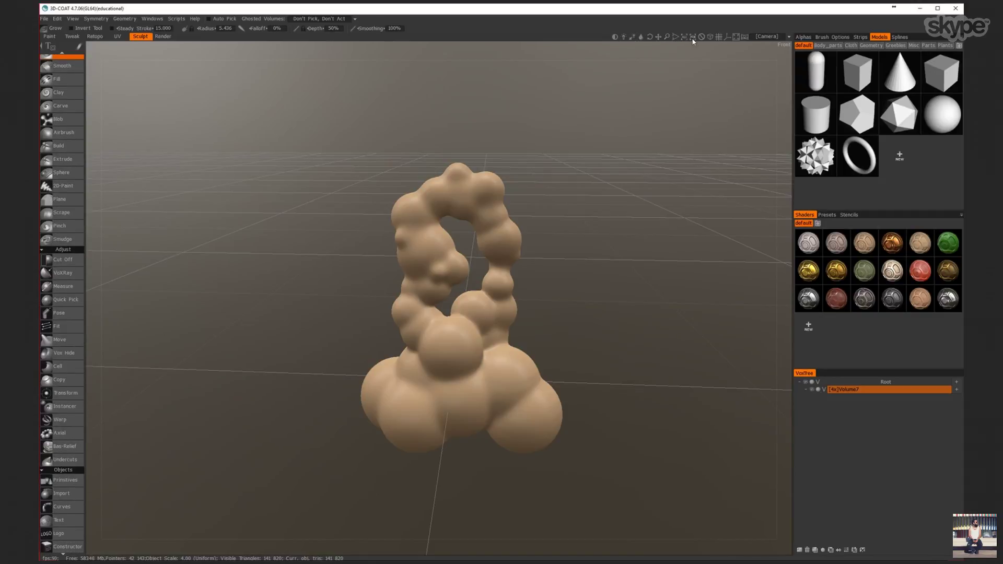
pyautogui.click(710, 39)
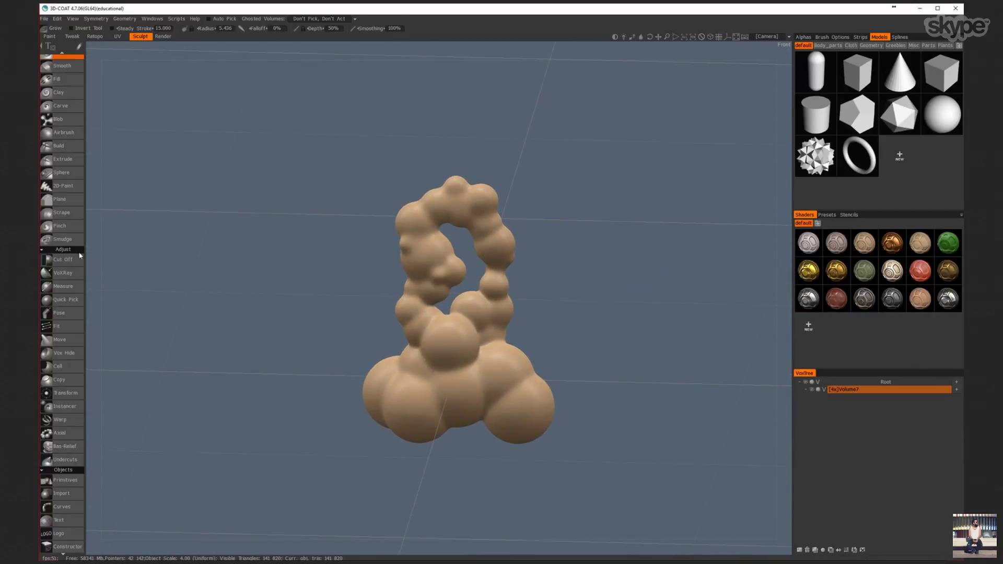
pyautogui.click(62, 260)
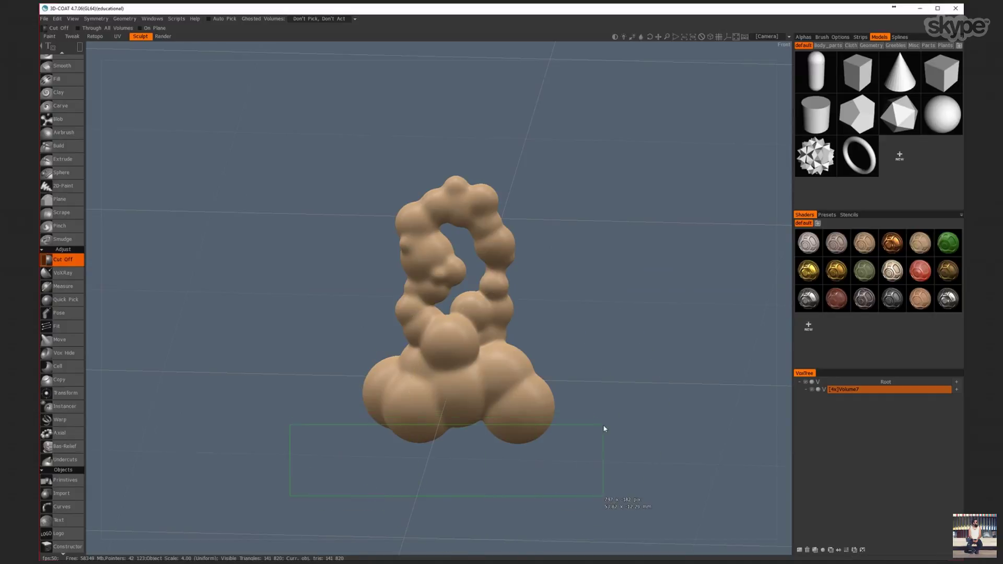
pyautogui.moveTo(638, 403); pyautogui.dragTo(637, 404)
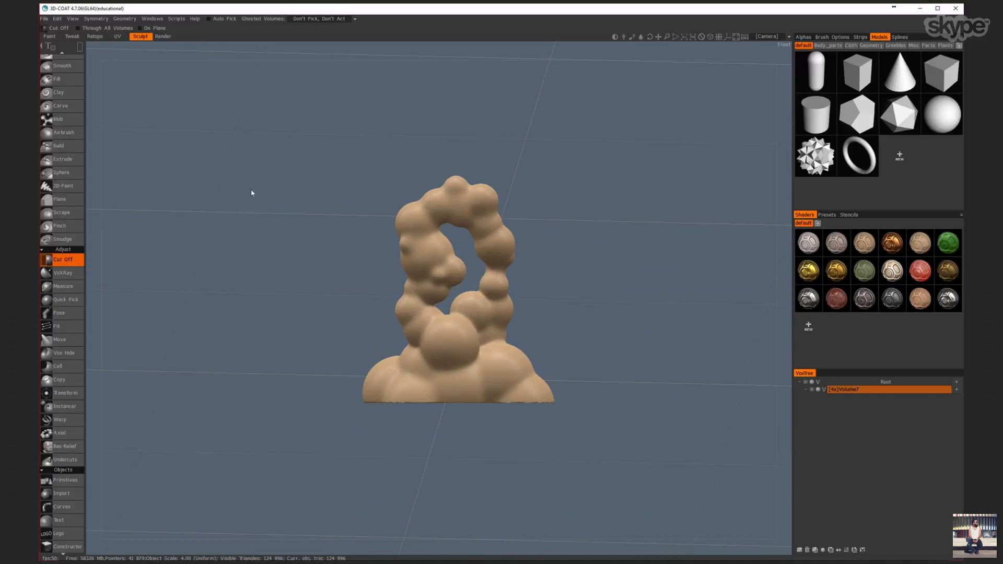
pyautogui.click(710, 37)
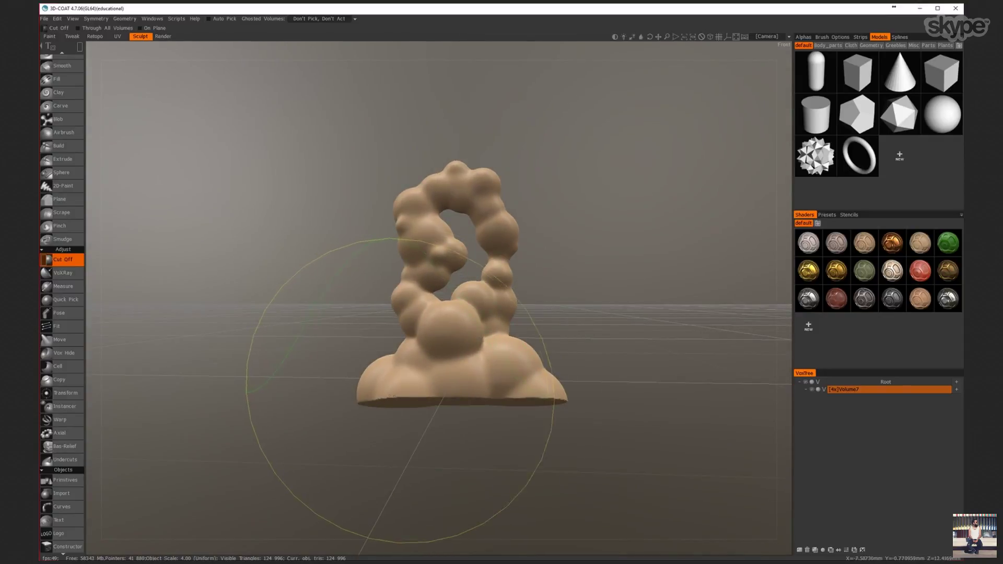
# - Smooth the sharp cut edge around the bottom of the base
pyautogui.click(58, 68)
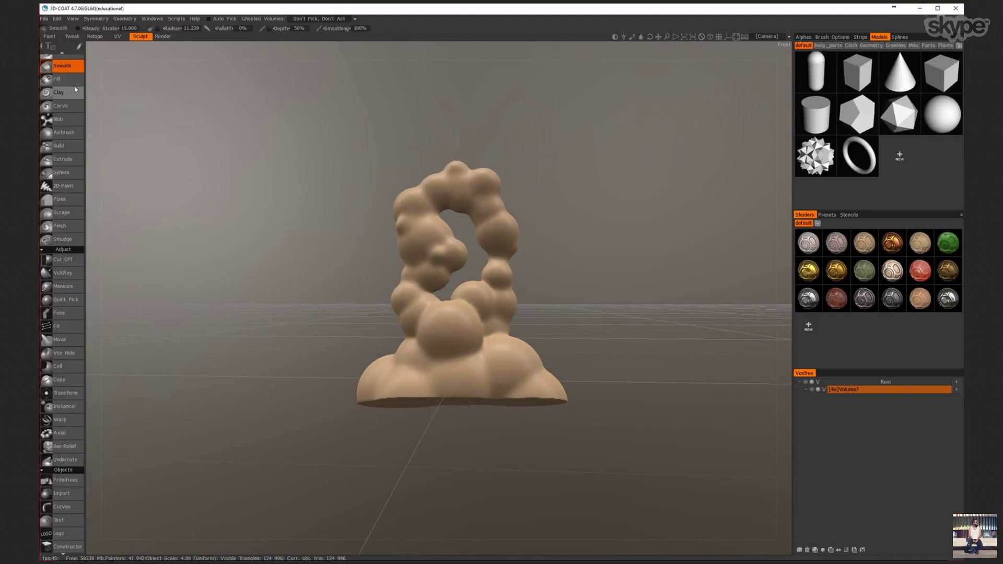
pyautogui.scroll(1, 61, 84)
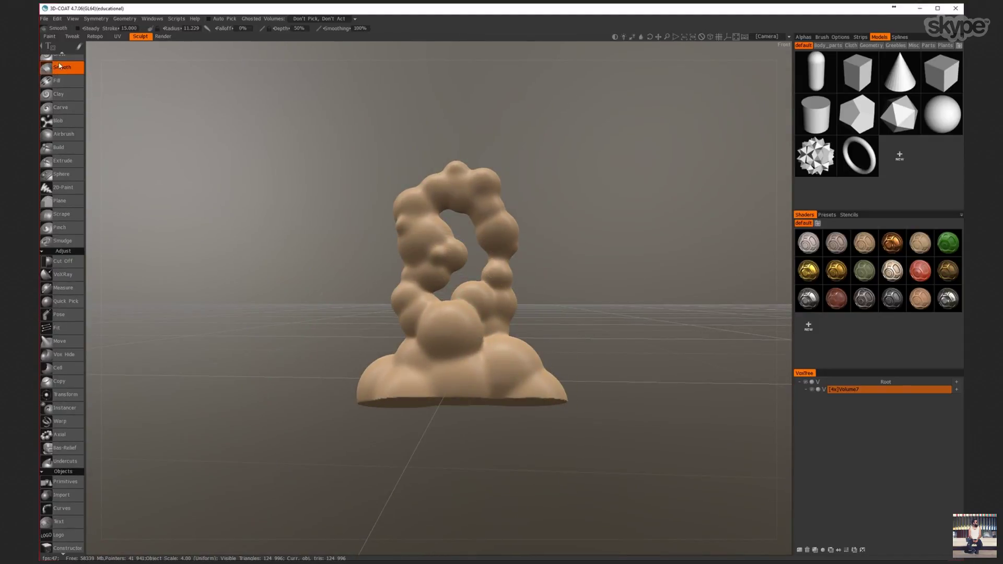
pyautogui.click(60, 55)
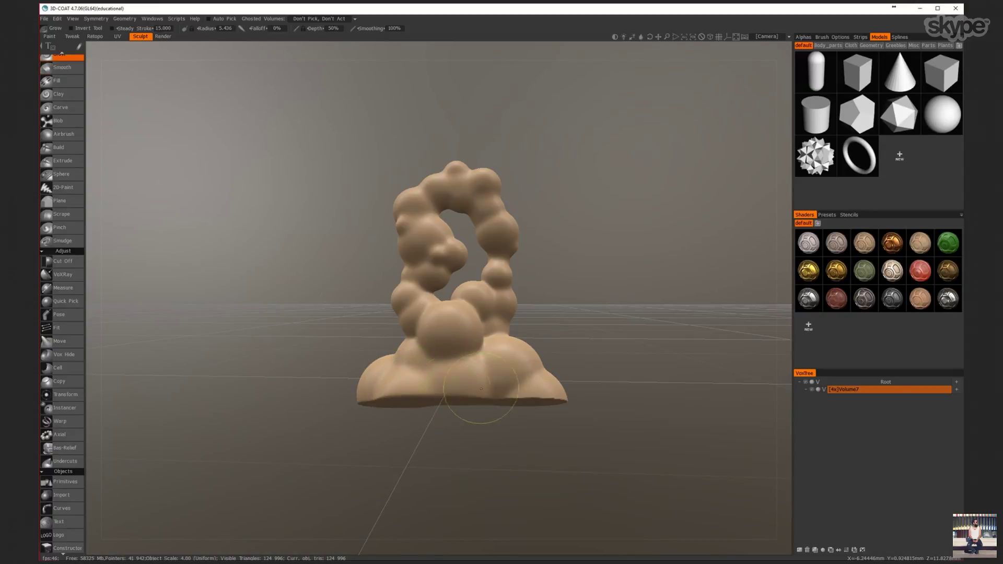
pyautogui.moveTo(599, 351)
pyautogui.mouseDown()
pyautogui.moveTo(578, 389)
pyautogui.moveTo(455, 403)
pyautogui.mouseUp()
pyautogui.moveTo(520, 394)
pyautogui.mouseDown()
pyautogui.moveTo(510, 358)
pyautogui.moveTo(620, 358)
pyautogui.moveTo(702, 329)
pyautogui.moveTo(723, 340)
pyautogui.moveTo(603, 340)
pyautogui.mouseUp()
pyautogui.moveTo(475, 423)
pyautogui.mouseDown()
pyautogui.moveTo(537, 448)
pyautogui.moveTo(441, 390)
pyautogui.mouseUp()
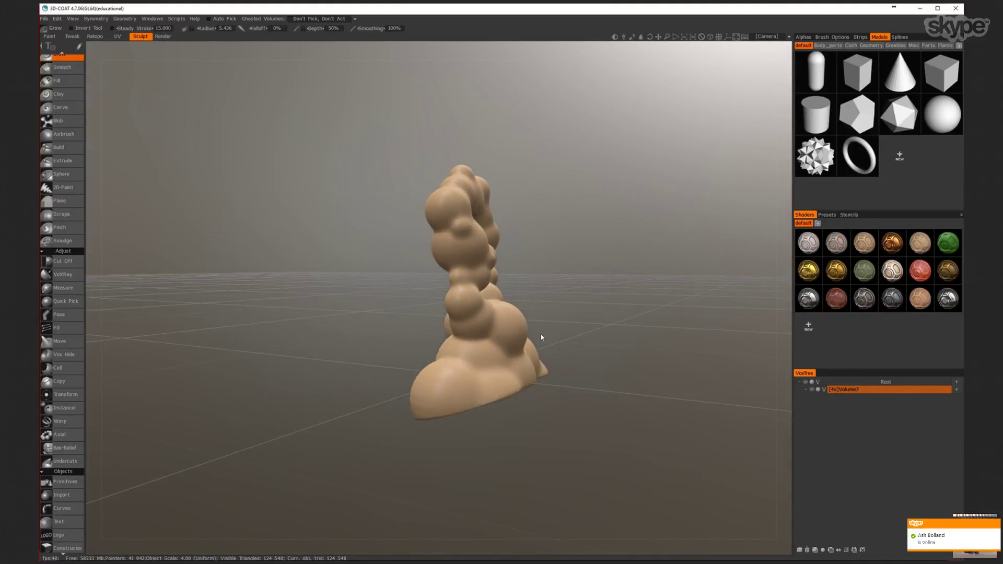
pyautogui.moveTo(540, 334)
pyautogui.mouseDown()
pyautogui.moveTo(519, 367)
pyautogui.moveTo(442, 312)
pyautogui.mouseUp()
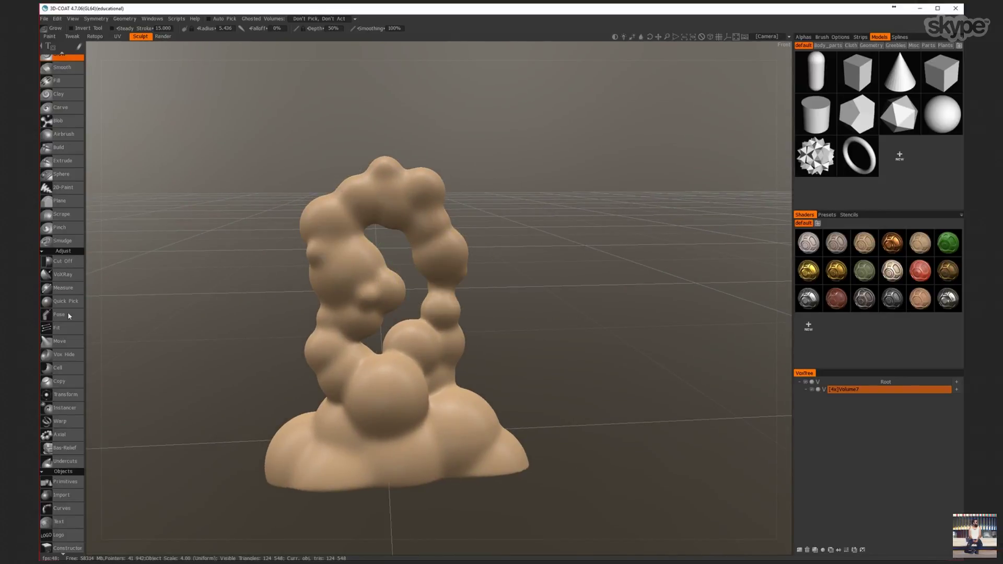
# - Add spheres of varying size with the Sphere tool to the front of the arch's left leg and its upper curve
pyautogui.click(56, 175)
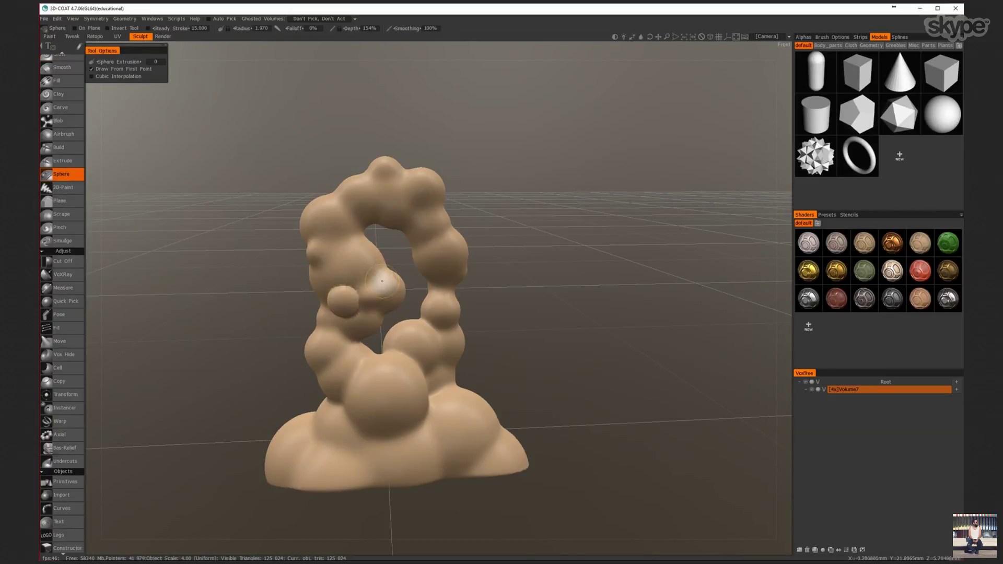
pyautogui.moveTo(357, 243); pyautogui.dragTo(406, 235)
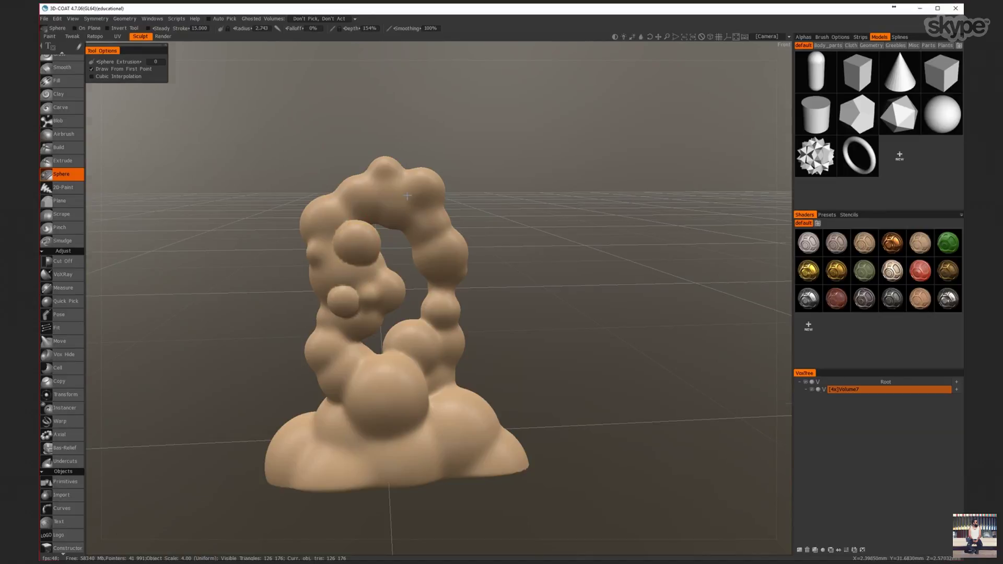
pyautogui.keyDown('alt'); pyautogui.moveTo(406, 196); pyautogui.dragTo(374, 187); pyautogui.keyUp('alt')
pyautogui.click(374, 187)
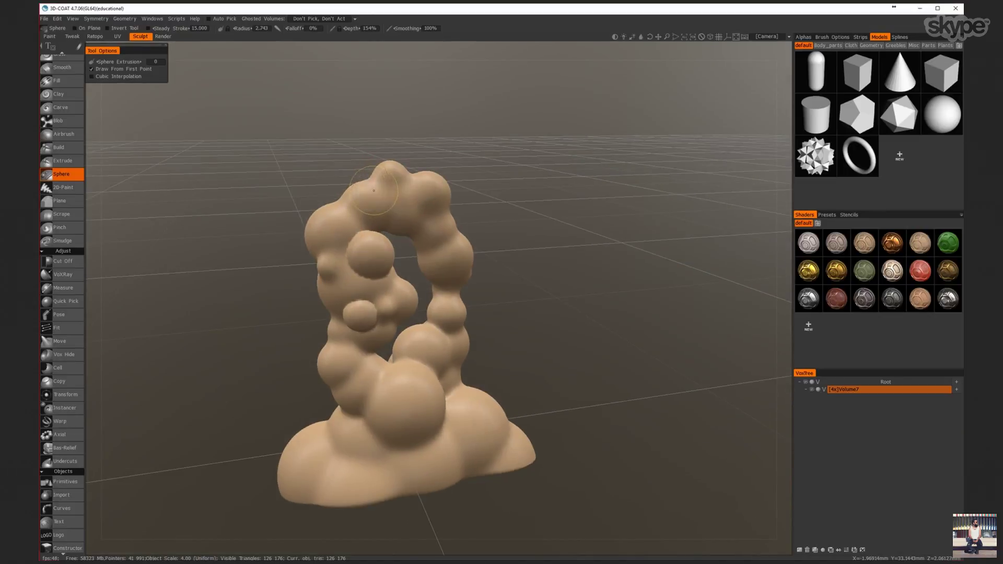
pyautogui.click(424, 226)
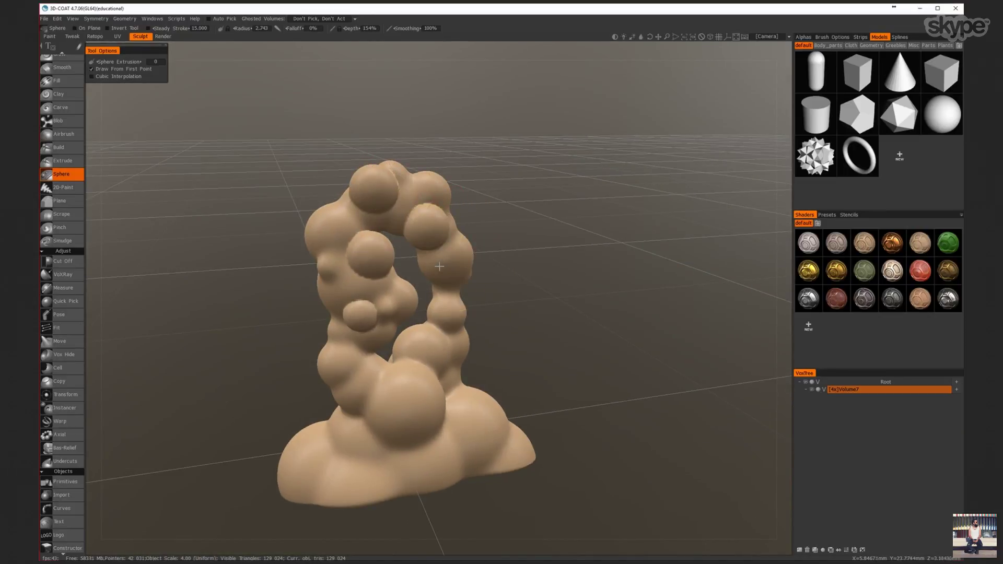
pyautogui.keyDown('alt'); pyautogui.moveTo(439, 266); pyautogui.dragTo(431, 247); pyautogui.keyUp('alt')
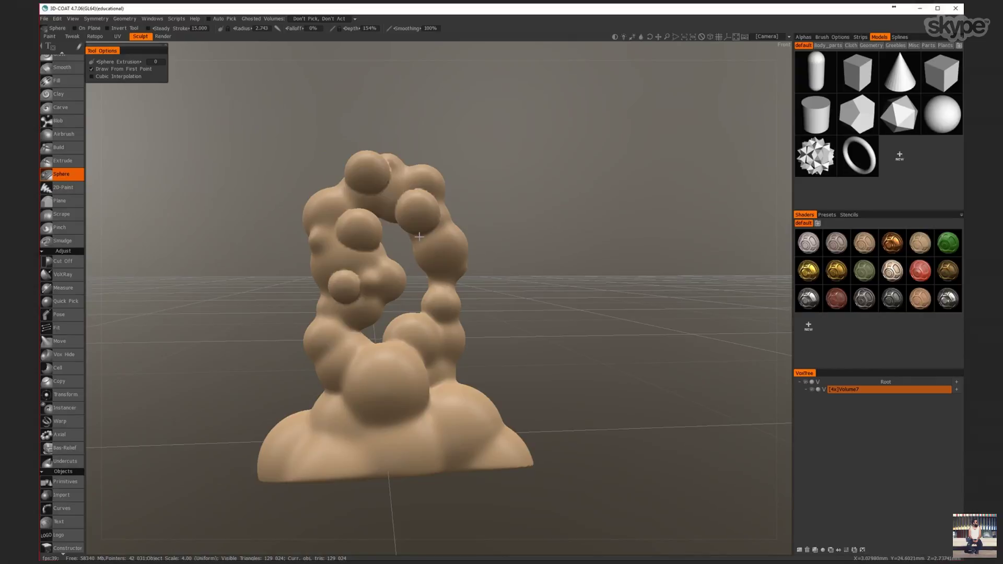
pyautogui.keyDown('alt'); pyautogui.moveTo(419, 237); pyautogui.dragTo(575, 241); pyautogui.keyUp('alt')
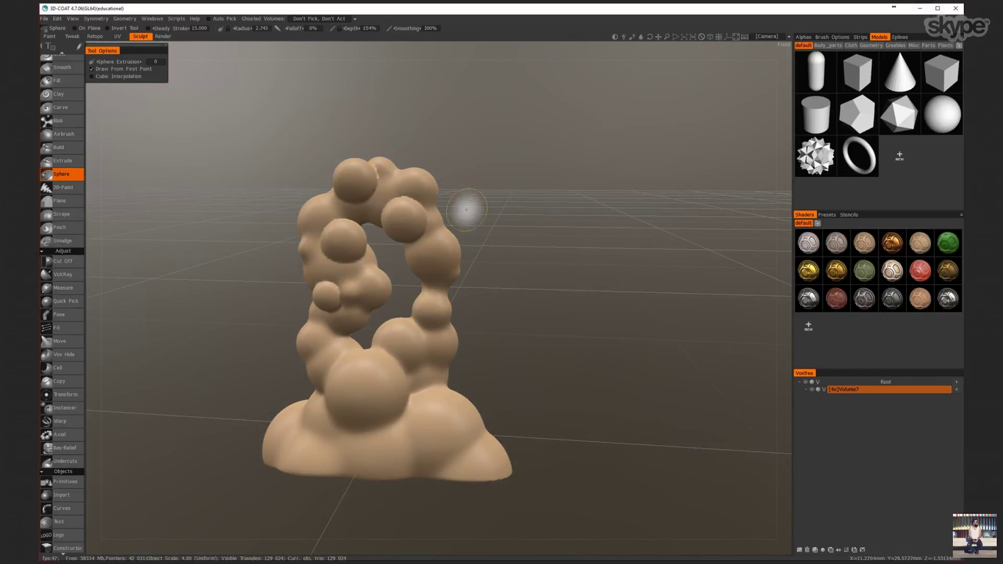
# - Add more spheres down the arch's right leg and around the front of the base
pyautogui.click(431, 282)
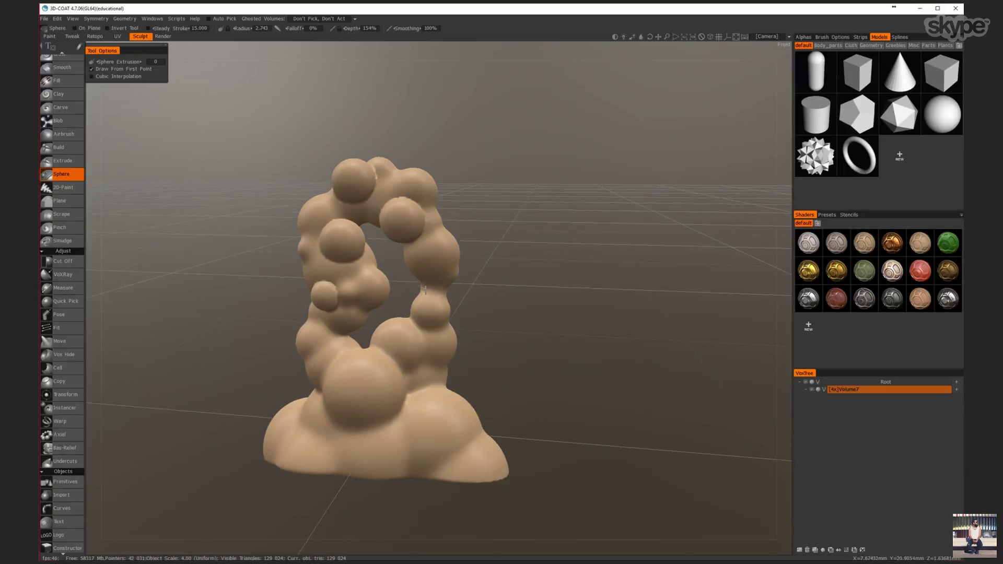
pyautogui.keyDown('alt'); pyautogui.moveTo(432, 282); pyautogui.dragTo(430, 243); pyautogui.keyUp('alt')
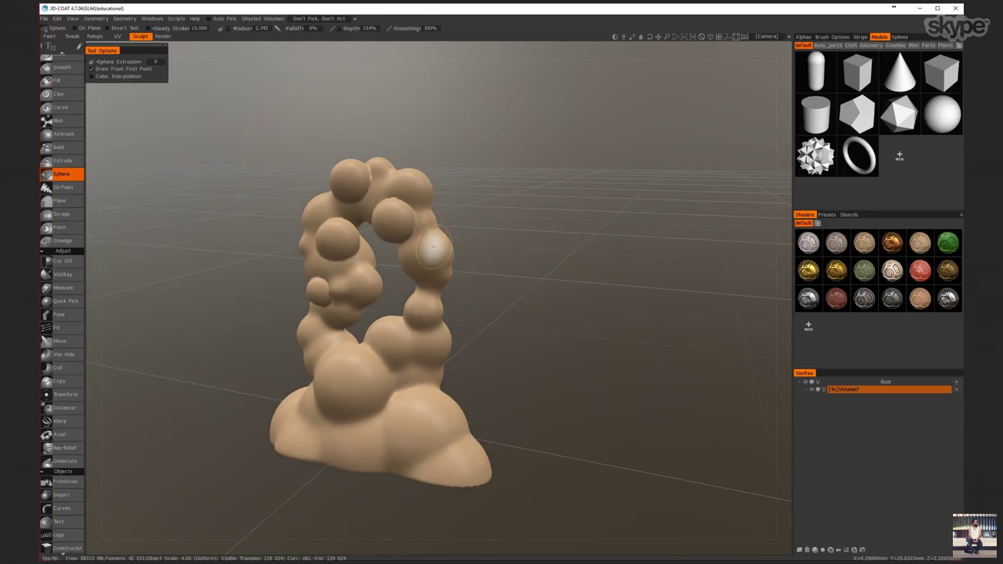
pyautogui.click(427, 291)
pyautogui.moveTo(427, 291)
pyautogui.keyDown('alt'); pyautogui.mouseDown()
pyautogui.moveTo(415, 351)
pyautogui.moveTo(419, 424)
pyautogui.moveTo(322, 441)
pyautogui.moveTo(377, 356)
pyautogui.moveTo(369, 299)
pyautogui.moveTo(351, 286)
pyautogui.moveTo(344, 298)
pyautogui.moveTo(363, 267)
pyautogui.moveTo(390, 277)
pyautogui.moveTo(365, 343)
pyautogui.mouseUp(); pyautogui.keyUp('alt')
pyautogui.click(415, 351)
pyautogui.click(432, 435)
pyautogui.click(377, 432)
pyautogui.click(322, 441)
# - Add smaller spheres across the arch and its rear side, plus another one near the base
pyautogui.click(358, 273)
pyautogui.click(399, 267)
pyautogui.click(375, 296)
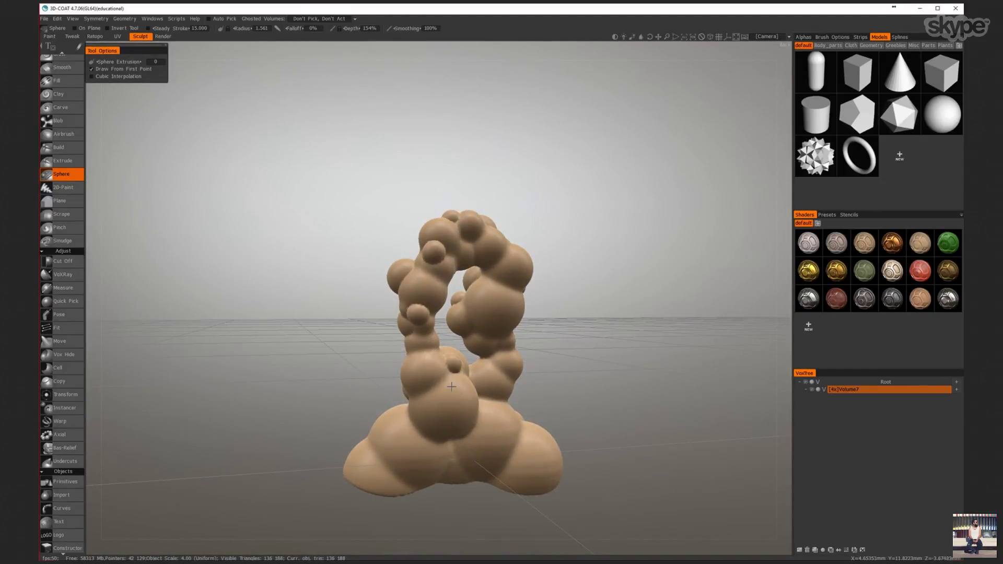
pyautogui.moveTo(451, 386)
pyautogui.keyDown('alt'); pyautogui.mouseDown()
pyautogui.moveTo(410, 412)
pyautogui.moveTo(607, 439)
pyautogui.mouseUp(); pyautogui.keyUp('alt')
pyautogui.click(410, 412)
pyautogui.scroll(5, 448, 387)
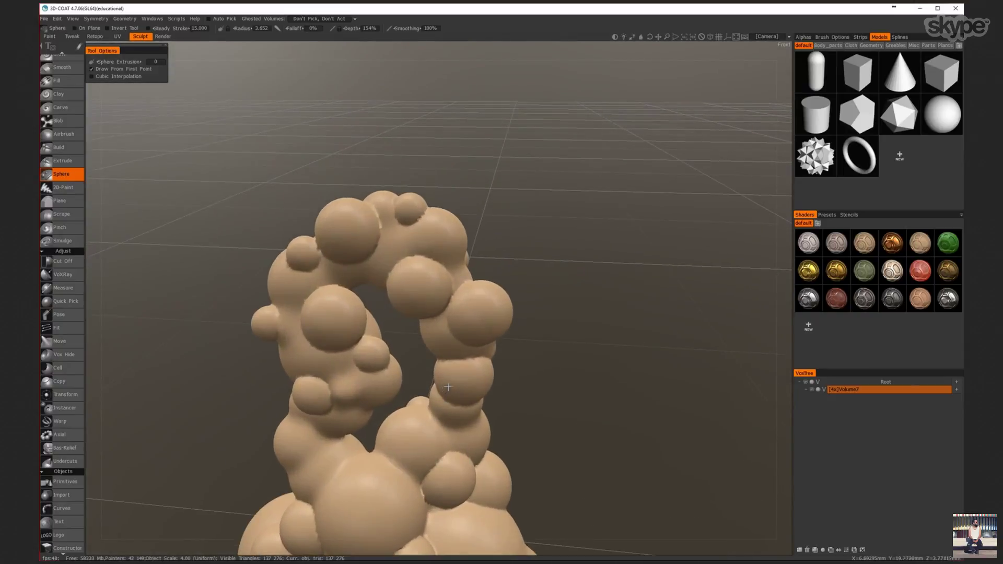
# - Smooth the rough seams where the added spheres meet the arch
pyautogui.scroll(-5, 448, 387)
pyautogui.moveTo(448, 387)
pyautogui.keyDown('alt'); pyautogui.mouseDown()
pyautogui.moveTo(330, 349)
pyautogui.moveTo(358, 224)
pyautogui.mouseUp(); pyautogui.keyUp('alt')
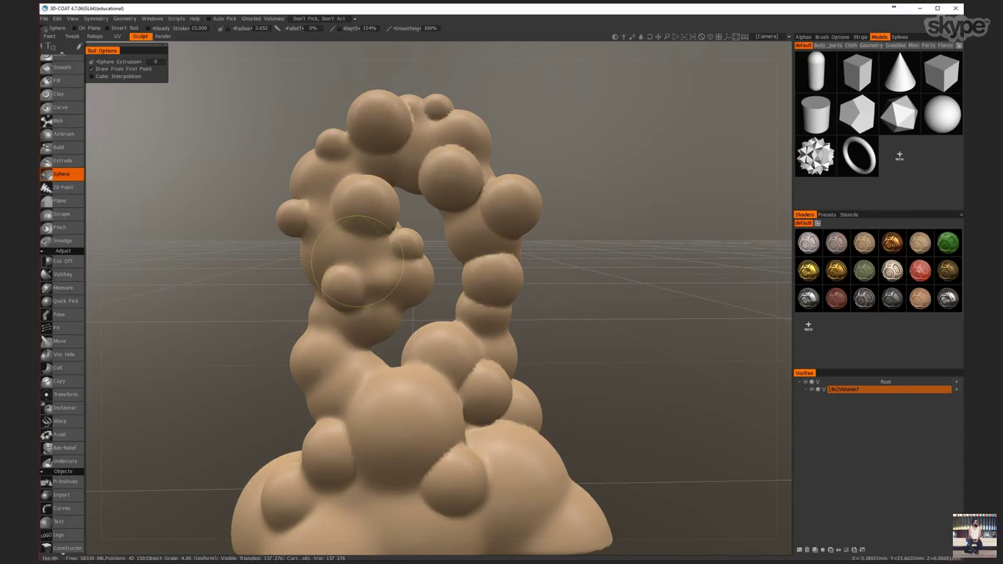
pyautogui.hotkey('ctrl', 'z')
pyautogui.keyDown('alt'); pyautogui.moveTo(324, 151); pyautogui.dragTo(426, 201); pyautogui.keyUp('alt')
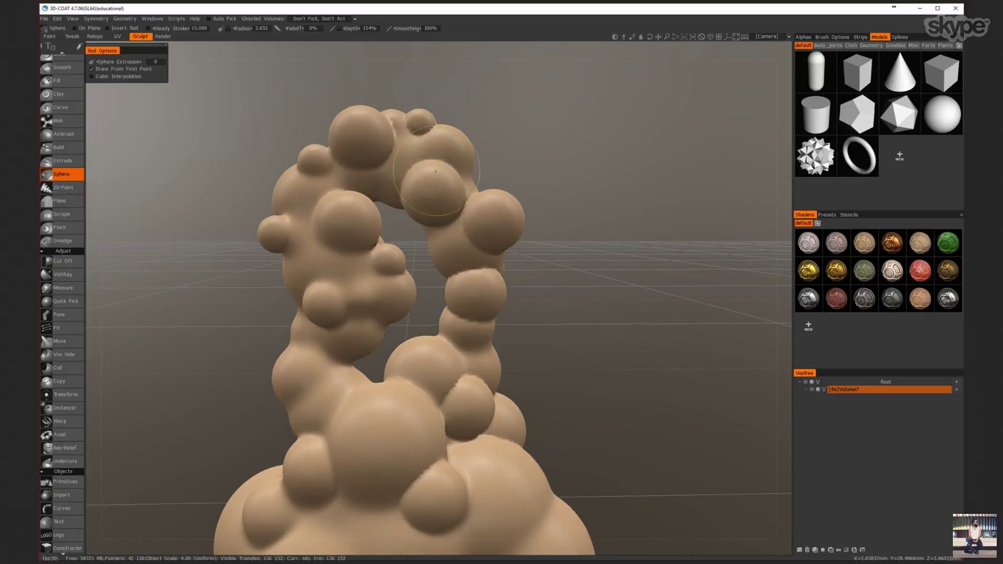
pyautogui.hotkey('ctrl', 'z')
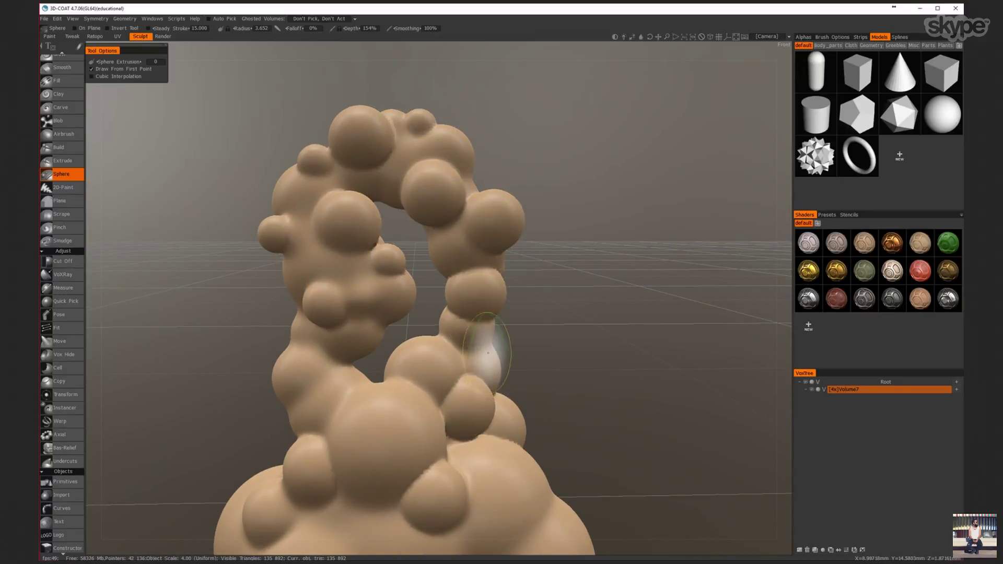
# - Add smaller spheres beside the arch's upper right curve and its left inner cluster, reducing the Sphere radius to 1.540
pyautogui.moveTo(359, 368)
pyautogui.keyDown('alt'); pyautogui.mouseDown()
pyautogui.moveTo(423, 316)
pyautogui.moveTo(470, 318)
pyautogui.mouseUp(); pyautogui.keyUp('alt')
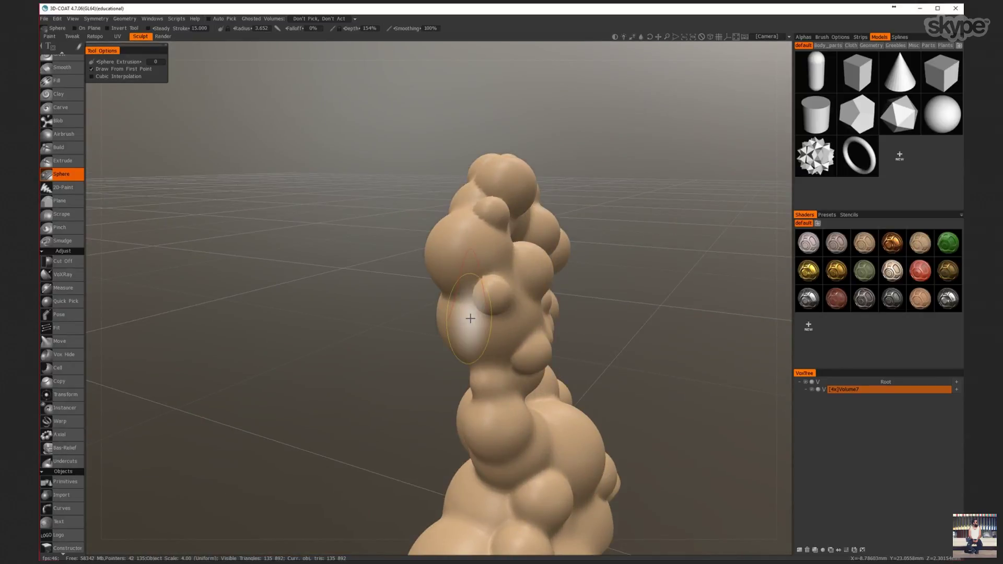
pyautogui.keyDown('alt'); pyautogui.moveTo(513, 308); pyautogui.dragTo(426, 309); pyautogui.keyUp('alt')
pyautogui.keyDown('alt'); pyautogui.moveTo(373, 248); pyautogui.dragTo(526, 278); pyautogui.keyUp('alt')
pyautogui.moveTo(526, 278); pyautogui.dragTo(481, 256, button='right')
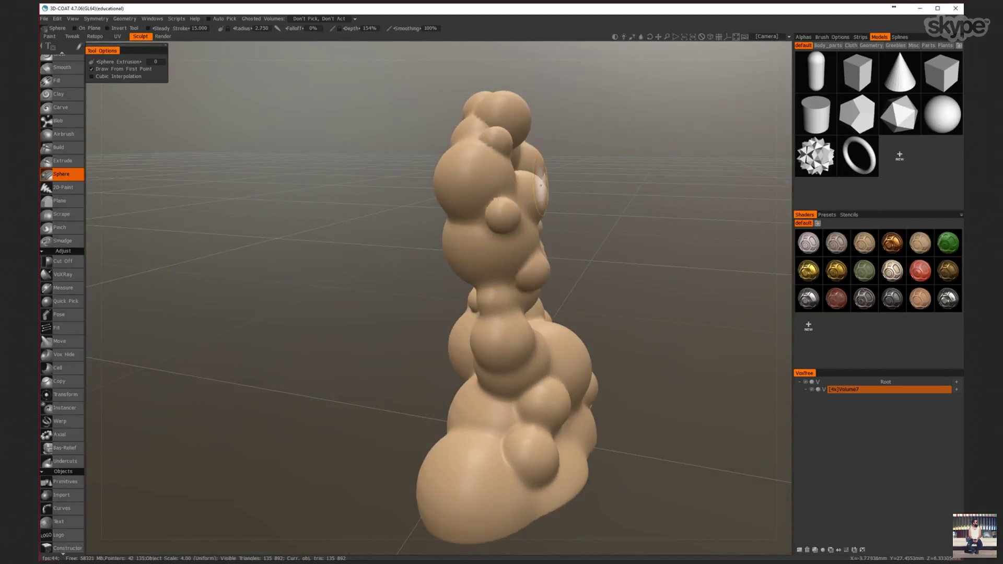
pyautogui.moveTo(481, 256)
pyautogui.keyDown('alt'); pyautogui.mouseDown()
pyautogui.moveTo(473, 204)
pyautogui.moveTo(472, 249)
pyautogui.moveTo(450, 270)
pyautogui.moveTo(434, 265)
pyautogui.mouseUp(); pyautogui.keyUp('alt')
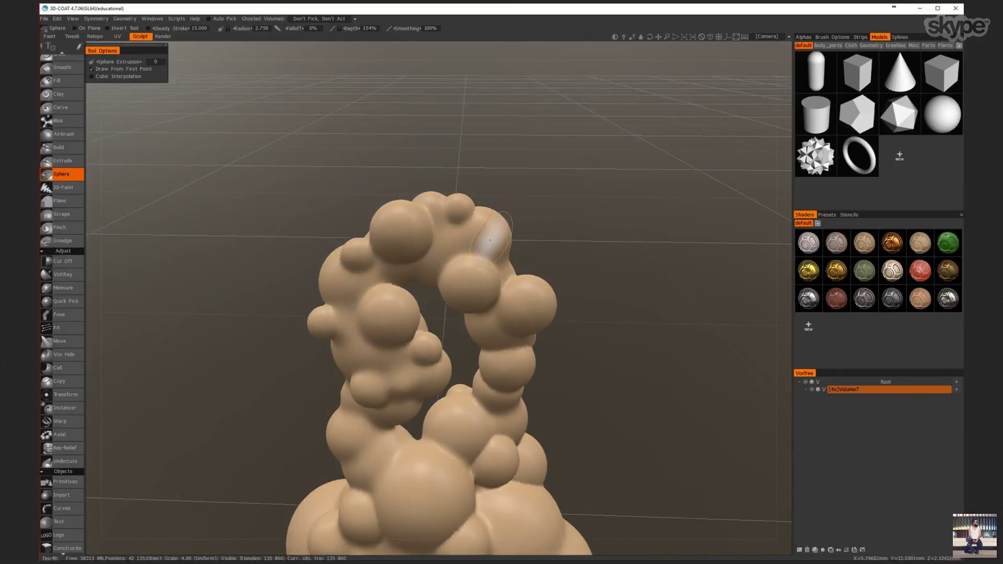
pyautogui.moveTo(474, 227)
pyautogui.keyDown('alt'); pyautogui.mouseDown()
pyautogui.moveTo(432, 204)
pyautogui.moveTo(458, 190)
pyautogui.mouseUp(); pyautogui.keyUp('alt')
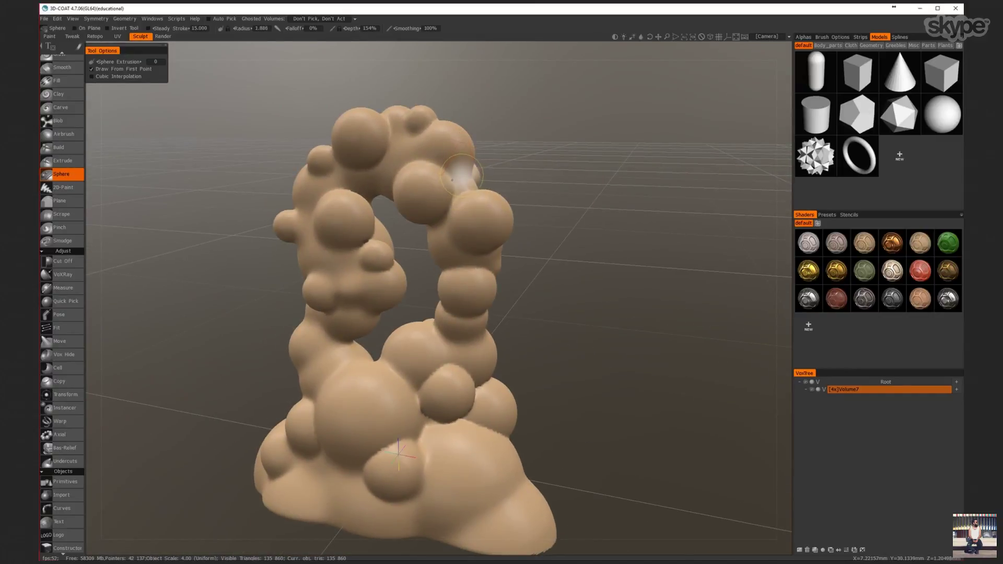
pyautogui.moveTo(467, 228)
pyautogui.keyDown('alt'); pyautogui.mouseDown()
pyautogui.moveTo(476, 225)
pyautogui.moveTo(413, 257)
pyautogui.moveTo(447, 233)
pyautogui.moveTo(475, 362)
pyautogui.moveTo(459, 384)
pyautogui.moveTo(479, 347)
pyautogui.moveTo(437, 305)
pyautogui.moveTo(442, 355)
pyautogui.mouseUp(); pyautogui.keyUp('alt')
pyautogui.moveTo(455, 303)
pyautogui.keyDown('alt'); pyautogui.mouseDown()
pyautogui.moveTo(543, 234)
pyautogui.moveTo(543, 257)
pyautogui.moveTo(556, 268)
pyautogui.mouseUp(); pyautogui.keyUp('alt')
pyautogui.moveTo(543, 344)
pyautogui.keyDown('alt'); pyautogui.mouseDown()
pyautogui.moveTo(541, 380)
pyautogui.moveTo(557, 384)
pyautogui.moveTo(548, 374)
pyautogui.mouseUp(); pyautogui.keyUp('alt')
pyautogui.keyDown('alt'); pyautogui.moveTo(475, 353); pyautogui.dragTo(486, 367); pyautogui.keyUp('alt')
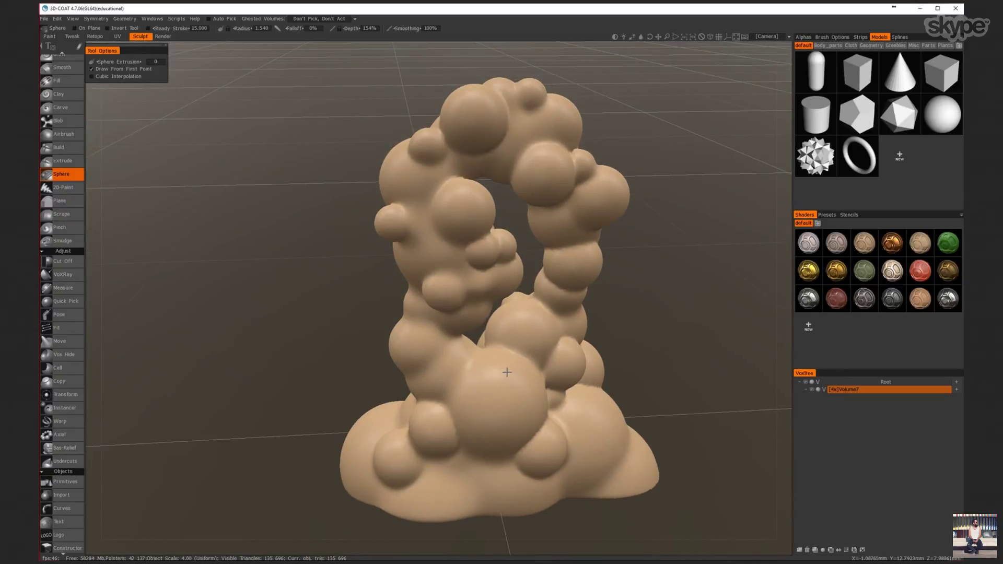
pyautogui.keyDown('alt'); pyautogui.moveTo(512, 194); pyautogui.dragTo(559, 233); pyautogui.keyUp('alt')
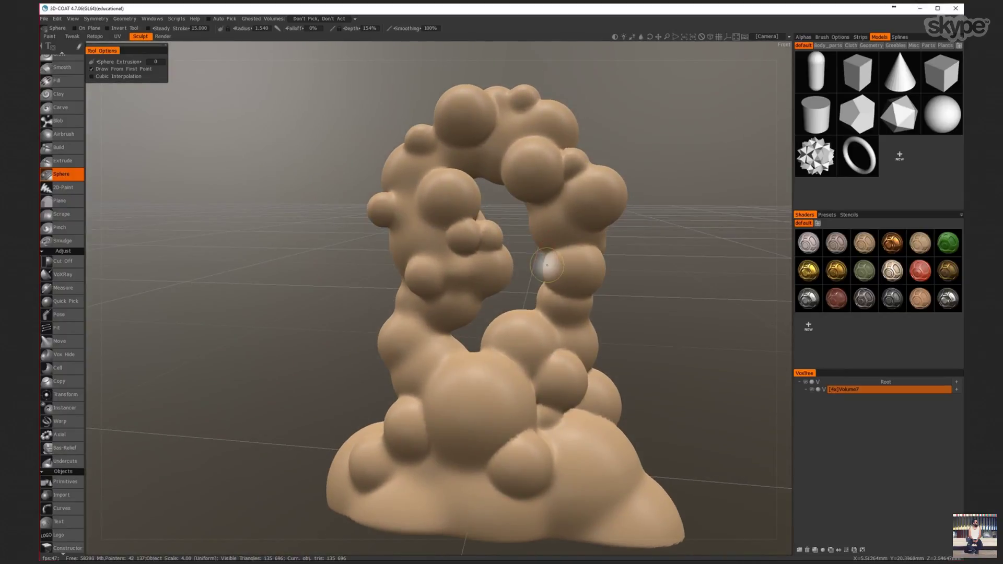
# - Increase the arch volume's resolution to 8x and add a new empty volume layer
pyautogui.keyDown('alt'); pyautogui.moveTo(570, 361); pyautogui.dragTo(608, 381); pyautogui.keyUp('alt')
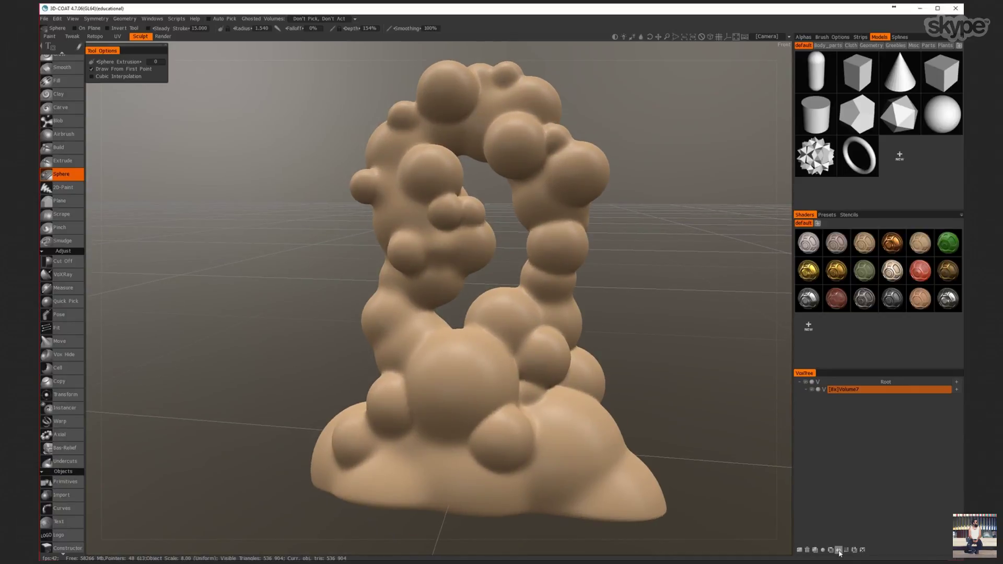
pyautogui.click(799, 550)
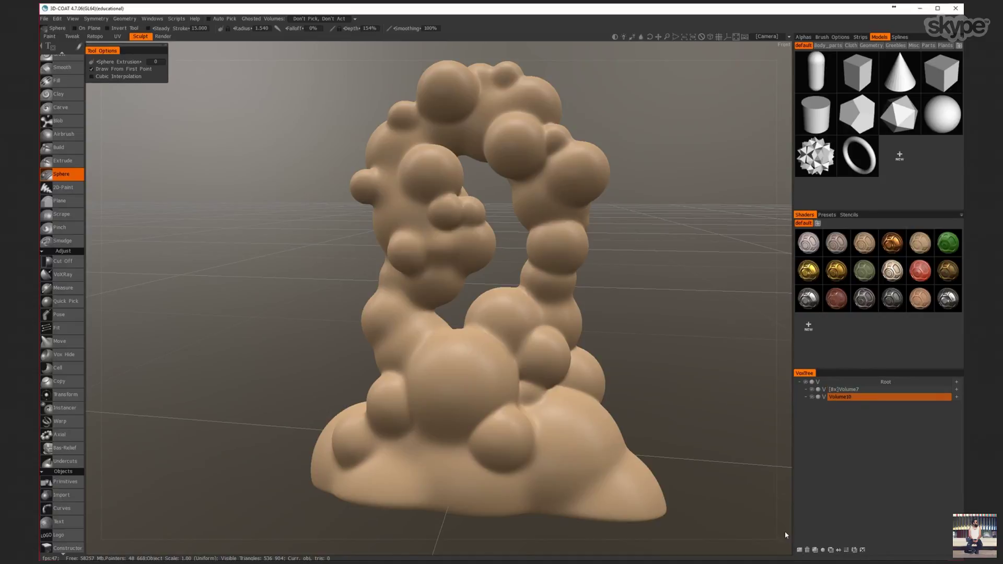
pyautogui.moveTo(417, 354)
pyautogui.mouseDown()
pyautogui.moveTo(430, 357)
pyautogui.moveTo(410, 353)
pyautogui.mouseUp()
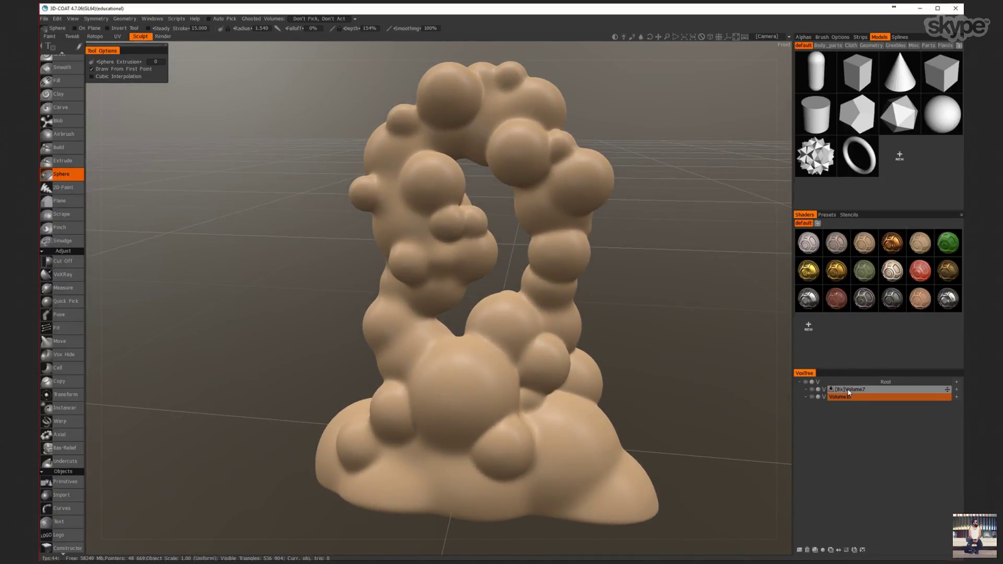
# - Switch to the Snake tool on the new layer and try a thin tube up the arch's right leg at radius 0.411
pyautogui.scroll(-2, 59, 473)
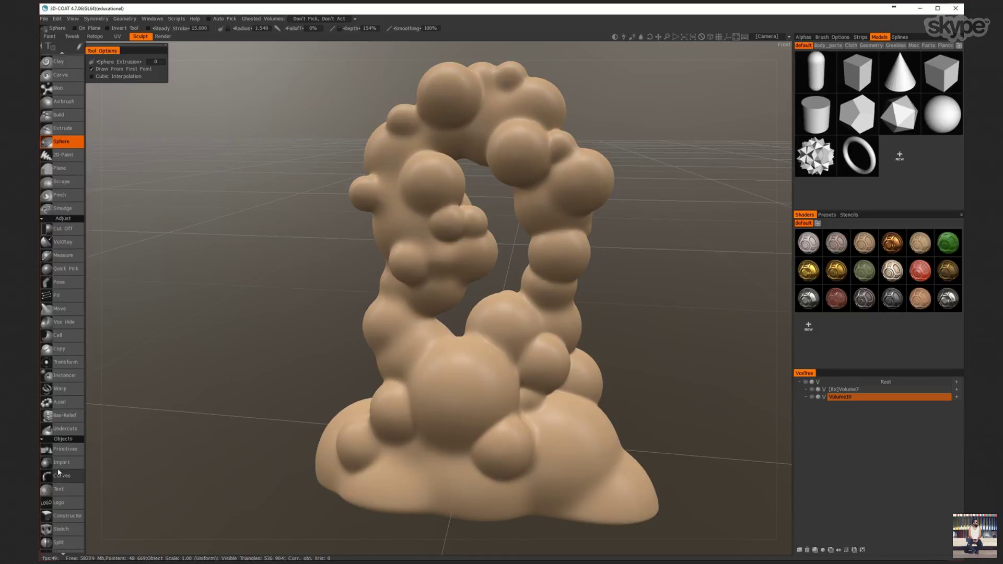
pyautogui.scroll(-1, 58, 472)
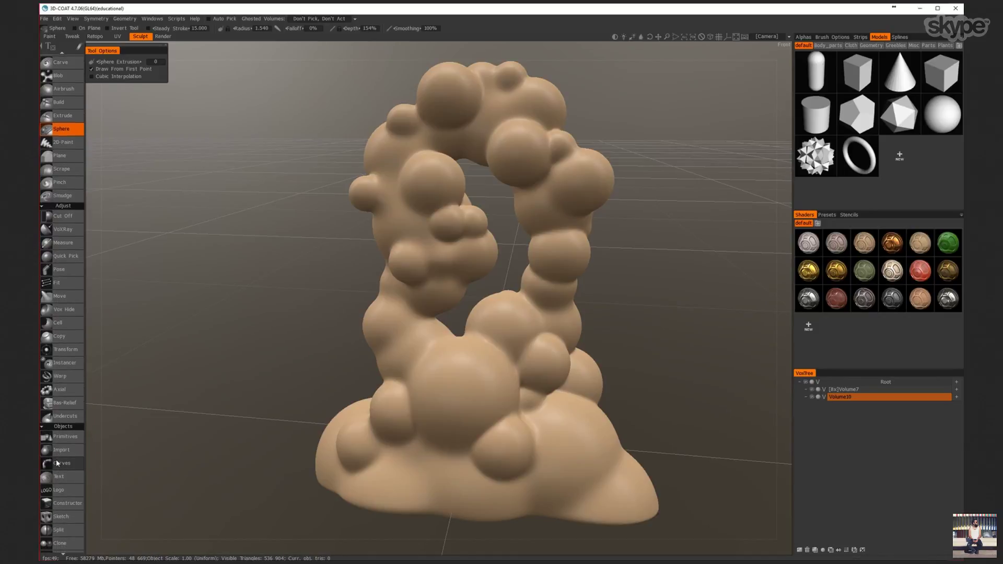
pyautogui.click(848, 398)
pyautogui.scroll(-4, 57, 400)
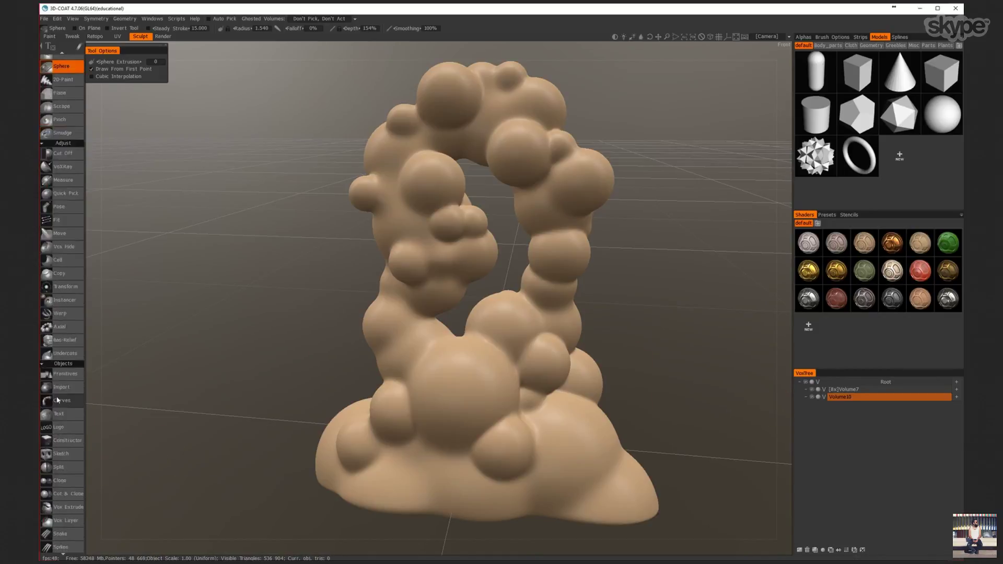
pyautogui.scroll(-6, 58, 400)
pyautogui.click(61, 429)
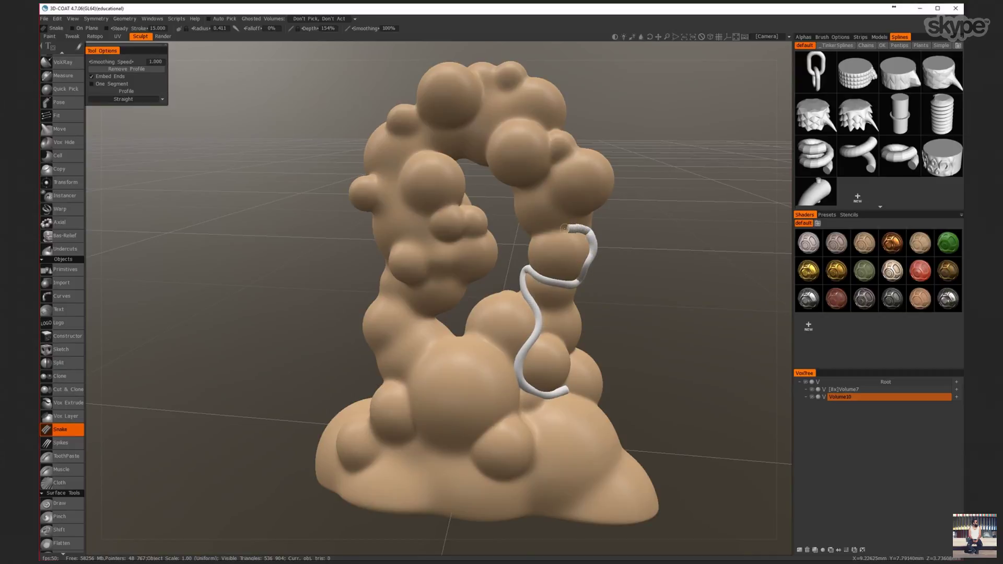
pyautogui.press('Return')
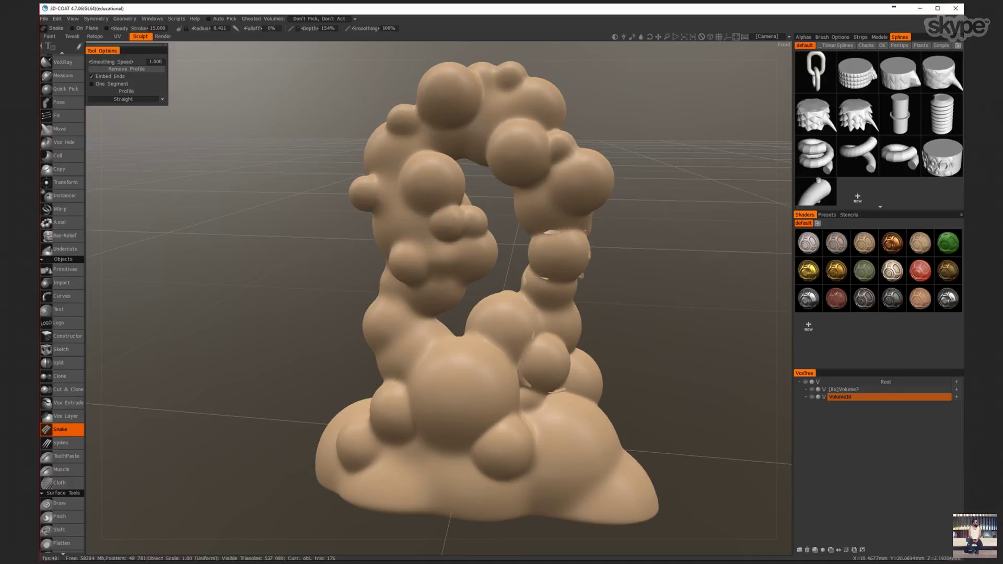
# - Increase the new layer's resolution to 4x and set the Snake radius to 0.854
pyautogui.moveTo(544, 277); pyautogui.dragTo(517, 313, button='middle')
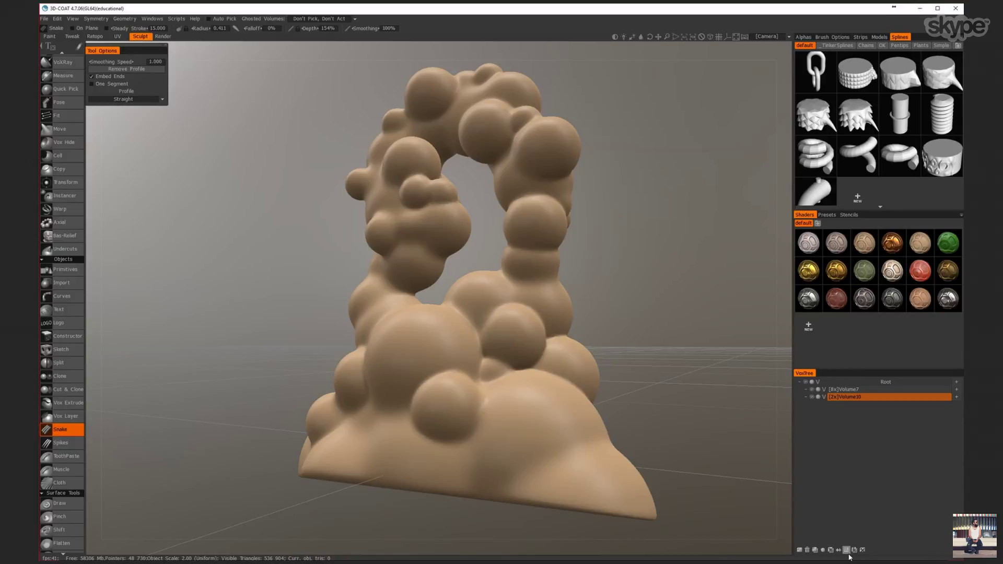
pyautogui.keyDown('alt'); pyautogui.moveTo(460, 331); pyautogui.dragTo(517, 381); pyautogui.keyUp('alt')
pyautogui.scroll(5, 545, 412)
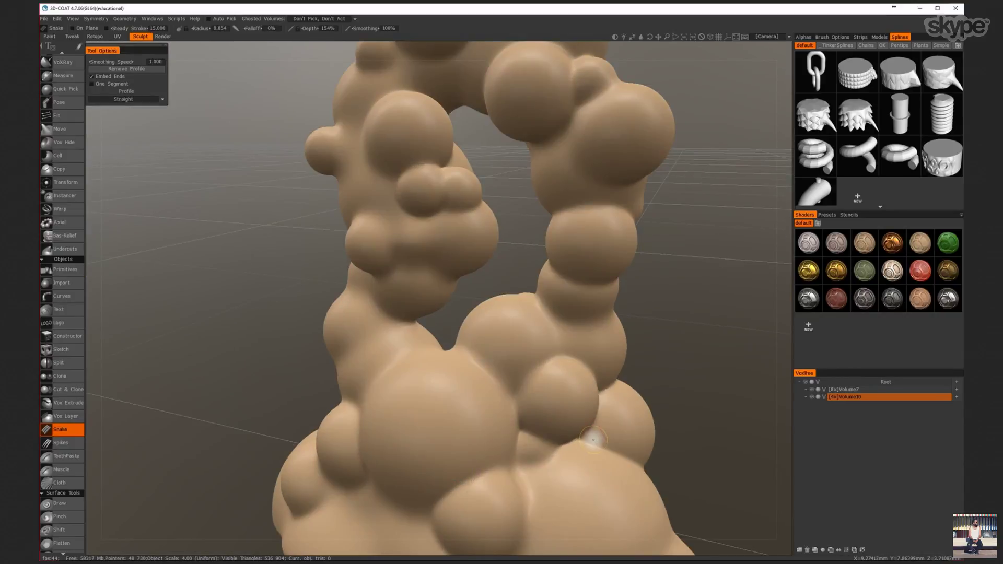
# - Draw Snake tubes winding up the right leg and branching over the large front sphere down to the left of the base
pyautogui.moveTo(580, 434)
pyautogui.mouseDown()
pyautogui.moveTo(549, 447)
pyautogui.moveTo(520, 405)
pyautogui.moveTo(548, 335)
pyautogui.moveTo(533, 284)
pyautogui.moveTo(546, 261)
pyautogui.moveTo(609, 286)
pyautogui.moveTo(633, 273)
pyautogui.moveTo(648, 225)
pyautogui.moveTo(624, 195)
pyautogui.moveTo(545, 198)
pyautogui.moveTo(525, 140)
pyautogui.moveTo(568, 116)
pyautogui.moveTo(587, 88)
pyautogui.moveTo(642, 79)
pyautogui.mouseUp()
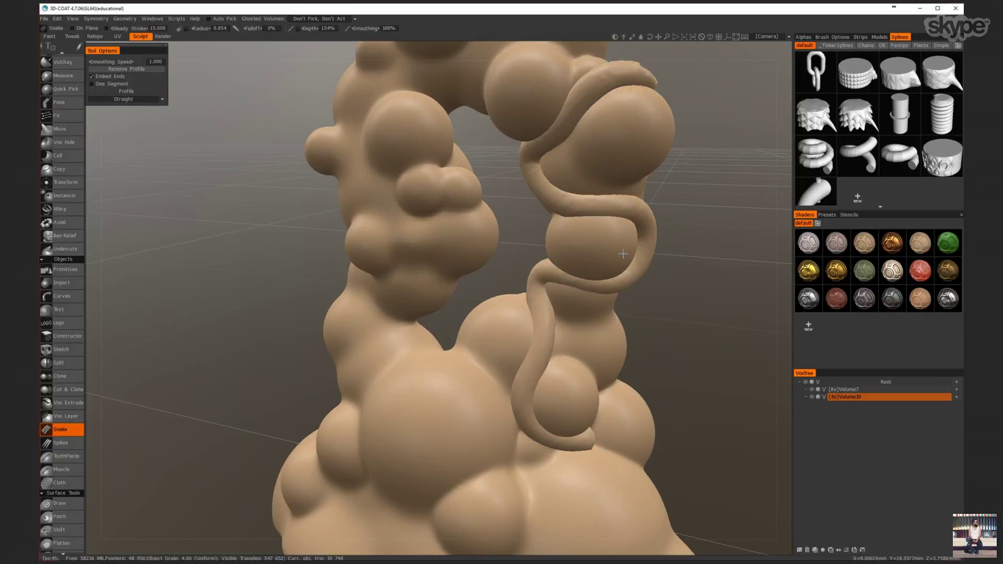
pyautogui.moveTo(622, 254)
pyautogui.mouseDown(button='right')
pyautogui.moveTo(616, 242)
pyautogui.moveTo(589, 269)
pyautogui.moveTo(598, 390)
pyautogui.mouseUp(button='right')
pyautogui.moveTo(599, 389)
pyautogui.mouseDown()
pyautogui.moveTo(553, 353)
pyautogui.moveTo(509, 363)
pyautogui.mouseUp()
pyautogui.moveTo(529, 377); pyautogui.dragTo(546, 332, button='right')
pyautogui.moveTo(558, 299)
pyautogui.mouseDown()
pyautogui.moveTo(459, 381)
pyautogui.moveTo(450, 478)
pyautogui.moveTo(418, 494)
pyautogui.moveTo(400, 444)
pyautogui.mouseUp()
pyautogui.moveTo(551, 405); pyautogui.dragTo(447, 386, button='right')
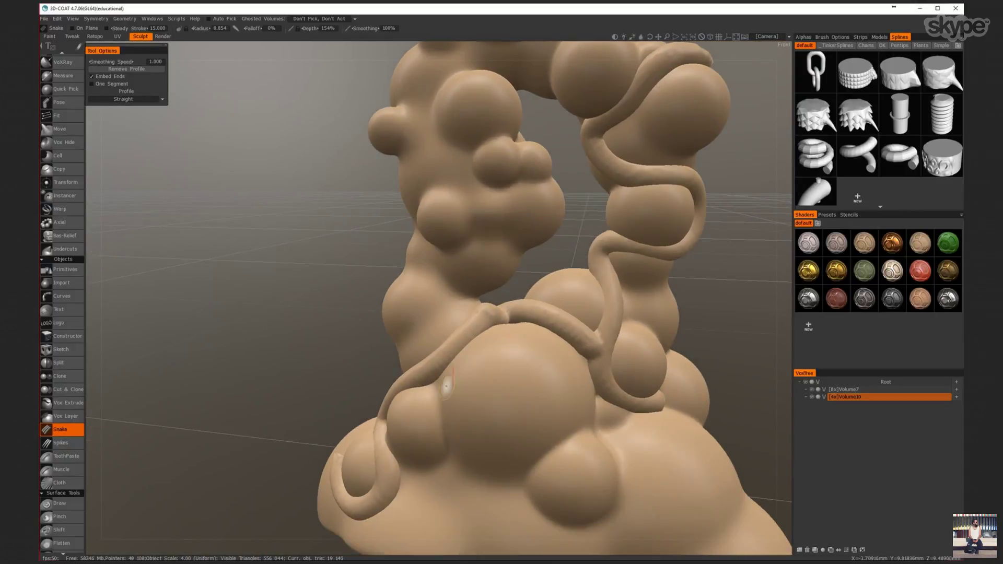
# - Draw a Snake tube under the large front sphere, linking the left branch to the right leg's tube
pyautogui.moveTo(431, 374); pyautogui.dragTo(443, 443)
pyautogui.moveTo(478, 485)
pyautogui.mouseDown()
pyautogui.moveTo(517, 478)
pyautogui.moveTo(554, 443)
pyautogui.moveTo(639, 420)
pyautogui.mouseUp()
pyautogui.moveTo(642, 406); pyautogui.dragTo(612, 449, button='middle')
# - Run Snake tubes up the left leg, looping them around its small sphere, twin spheres and large front sphere
pyautogui.moveTo(468, 474); pyautogui.dragTo(396, 417)
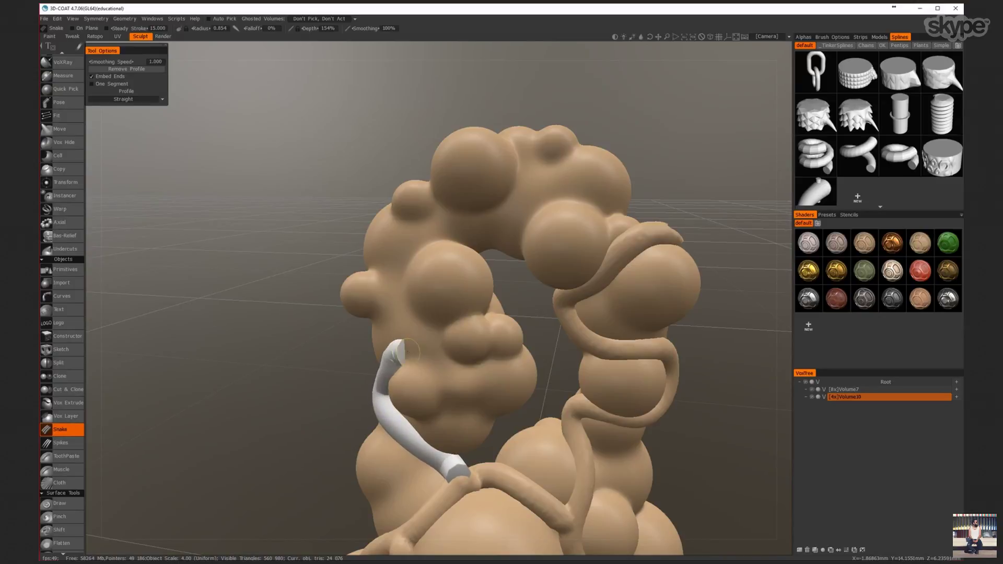
pyautogui.moveTo(407, 353)
pyautogui.mouseDown()
pyautogui.moveTo(434, 366)
pyautogui.moveTo(442, 410)
pyautogui.moveTo(417, 435)
pyautogui.moveTo(421, 445)
pyautogui.mouseUp()
pyautogui.moveTo(421, 445); pyautogui.dragTo(417, 397, button='middle')
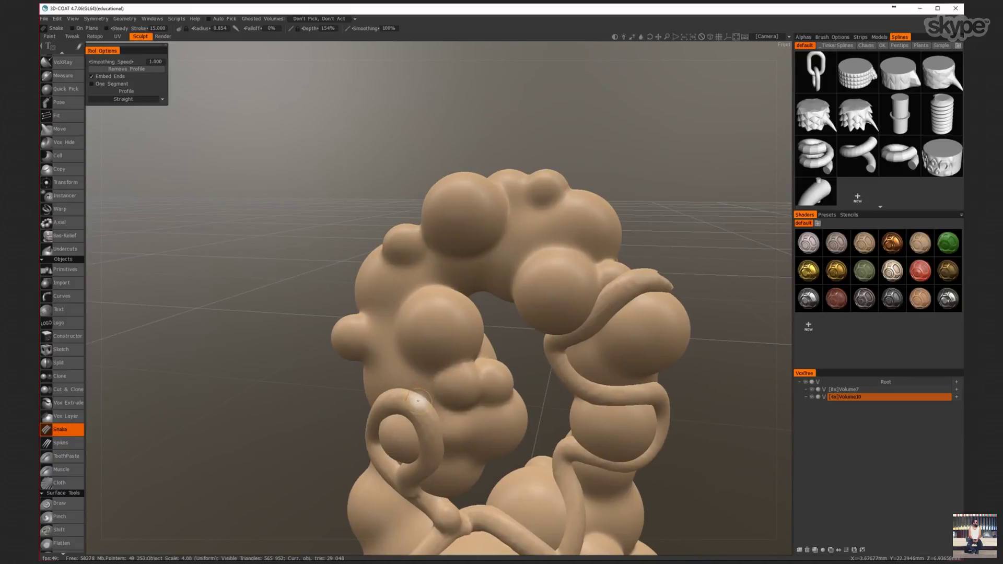
pyautogui.moveTo(417, 397); pyautogui.dragTo(418, 393)
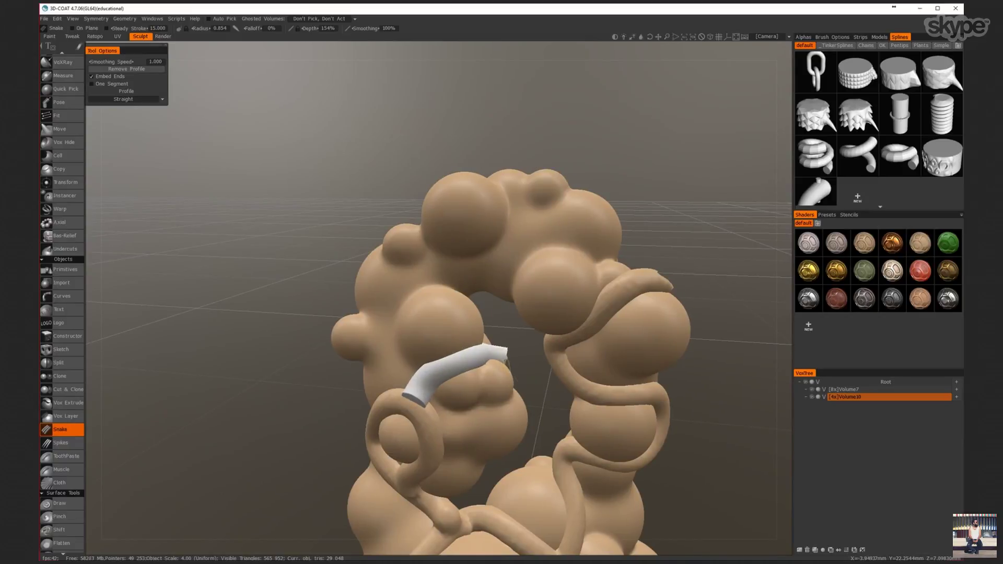
pyautogui.moveTo(504, 356)
pyautogui.mouseDown()
pyautogui.moveTo(525, 397)
pyautogui.moveTo(486, 418)
pyautogui.moveTo(439, 420)
pyautogui.moveTo(413, 405)
pyautogui.mouseUp()
pyautogui.moveTo(413, 405); pyautogui.dragTo(502, 418, button='middle')
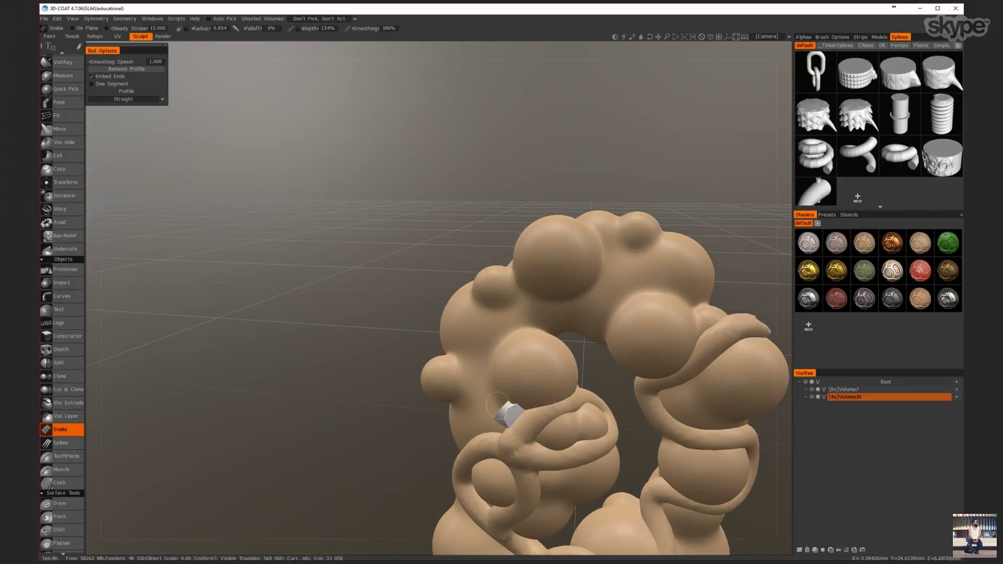
pyautogui.moveTo(498, 404)
pyautogui.mouseDown()
pyautogui.moveTo(486, 341)
pyautogui.moveTo(538, 327)
pyautogui.moveTo(586, 399)
pyautogui.mouseUp()
pyautogui.moveTo(586, 400)
pyautogui.mouseDown(button='middle')
pyautogui.moveTo(593, 354)
pyautogui.moveTo(588, 381)
pyautogui.mouseUp(button='middle')
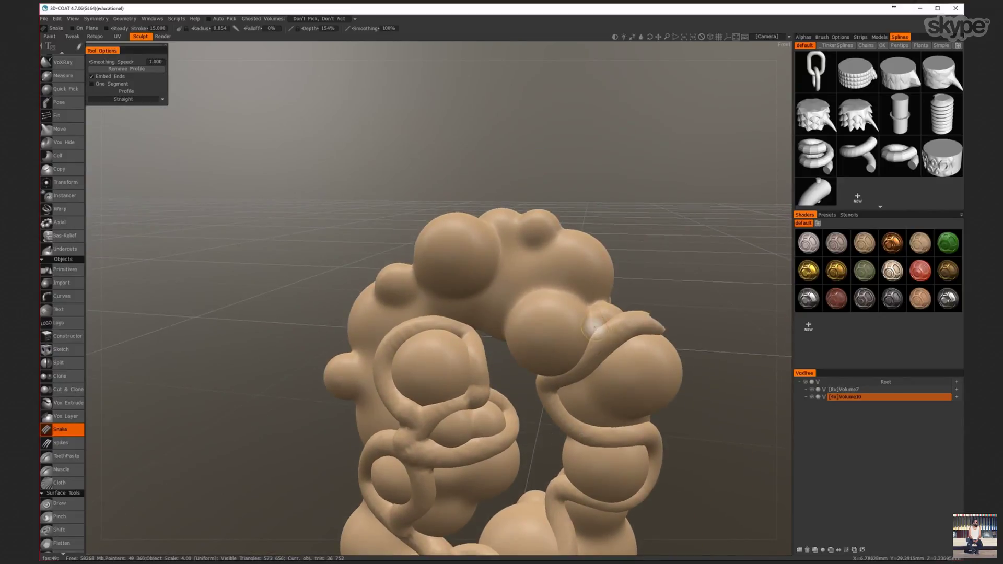
# - Loop a Snake tube around the sphere on the upper right inner curve and run another down the right leg's outer side
pyautogui.moveTo(595, 320)
pyautogui.mouseDown()
pyautogui.moveTo(589, 295)
pyautogui.moveTo(538, 288)
pyautogui.moveTo(499, 328)
pyautogui.moveTo(512, 369)
pyautogui.moveTo(551, 379)
pyautogui.mouseUp()
pyautogui.moveTo(623, 320)
pyautogui.mouseDown(button='middle')
pyautogui.moveTo(575, 349)
pyautogui.moveTo(314, 187)
pyautogui.mouseUp(button='middle')
pyautogui.moveTo(311, 185)
pyautogui.mouseDown()
pyautogui.moveTo(337, 240)
pyautogui.moveTo(312, 322)
pyautogui.mouseUp()
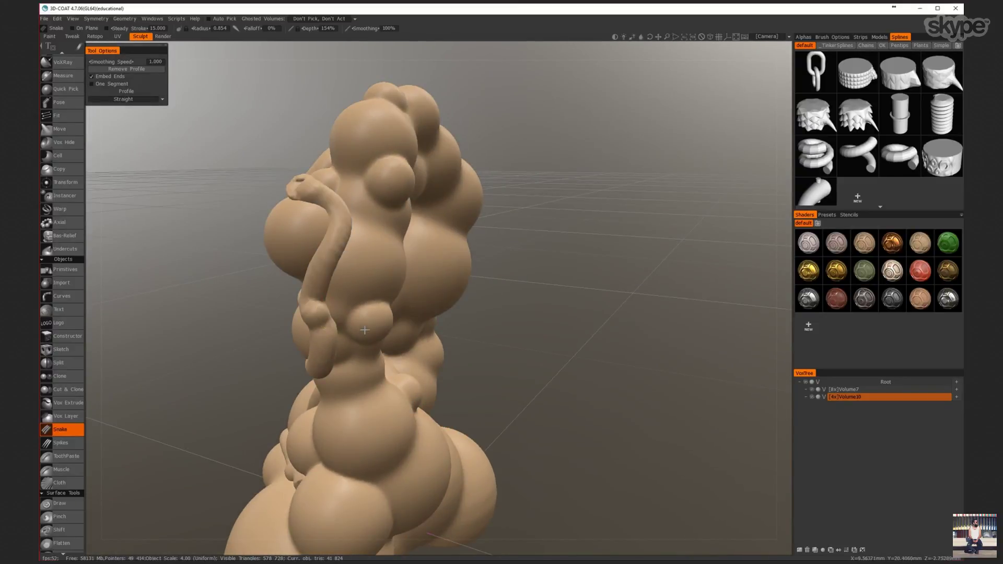
pyautogui.moveTo(312, 322)
pyautogui.mouseDown(button='middle')
pyautogui.moveTo(403, 278)
pyautogui.moveTo(555, 289)
pyautogui.moveTo(447, 235)
pyautogui.moveTo(499, 280)
pyautogui.mouseUp(button='middle')
# - Encircle the large sphere at the arch's top with a Snake tube and connect it to the neighbouring loop
pyautogui.moveTo(547, 299); pyautogui.dragTo(515, 222)
pyautogui.moveTo(442, 235)
pyautogui.mouseDown()
pyautogui.moveTo(422, 264)
pyautogui.moveTo(460, 312)
pyautogui.moveTo(504, 309)
pyautogui.moveTo(524, 285)
pyautogui.mouseUp()
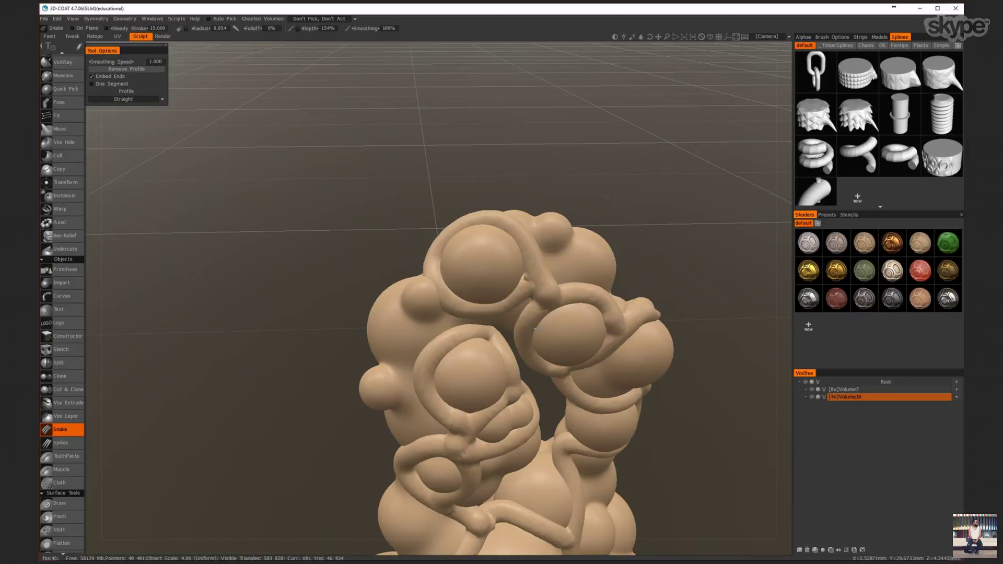
pyautogui.moveTo(524, 285)
pyautogui.mouseDown(button='middle')
pyautogui.moveTo(519, 240)
pyautogui.moveTo(514, 275)
pyautogui.mouseUp(button='middle')
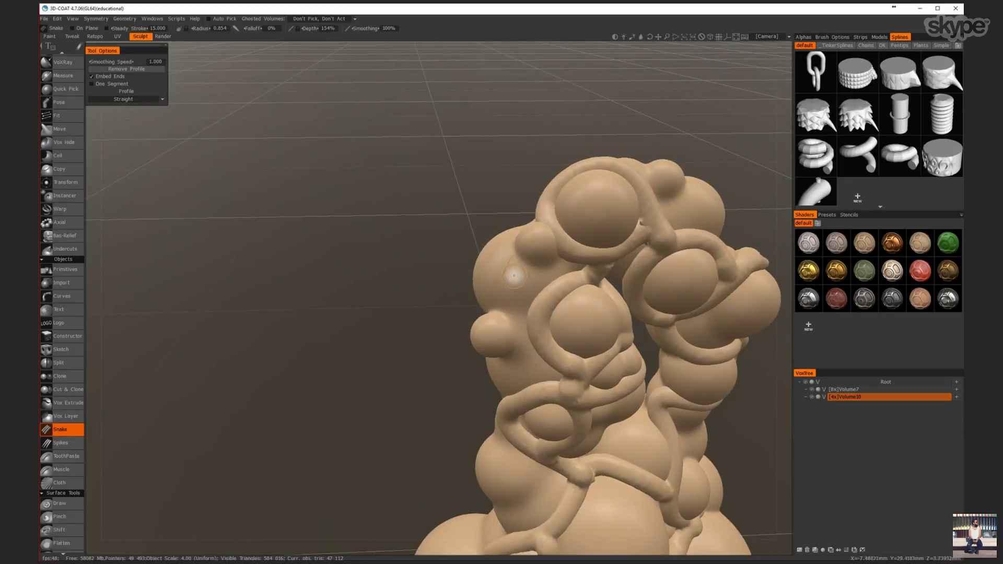
# - Loop a Snake tube around the small sphere on the left leg's outer side, branching off the existing tube
pyautogui.moveTo(530, 317); pyautogui.dragTo(549, 284, button='middle')
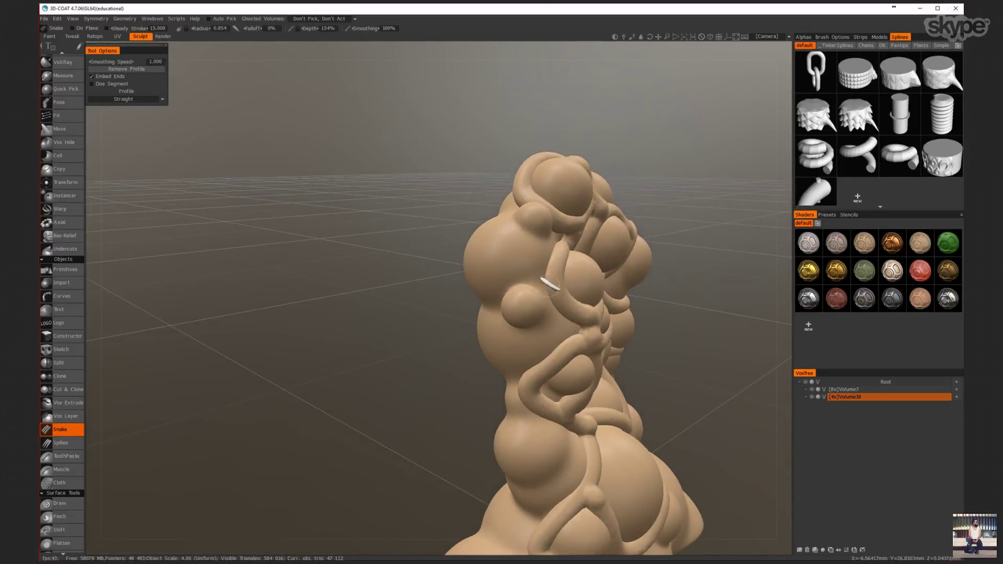
pyautogui.moveTo(500, 286)
pyautogui.mouseDown()
pyautogui.moveTo(504, 323)
pyautogui.moveTo(493, 298)
pyautogui.mouseUp()
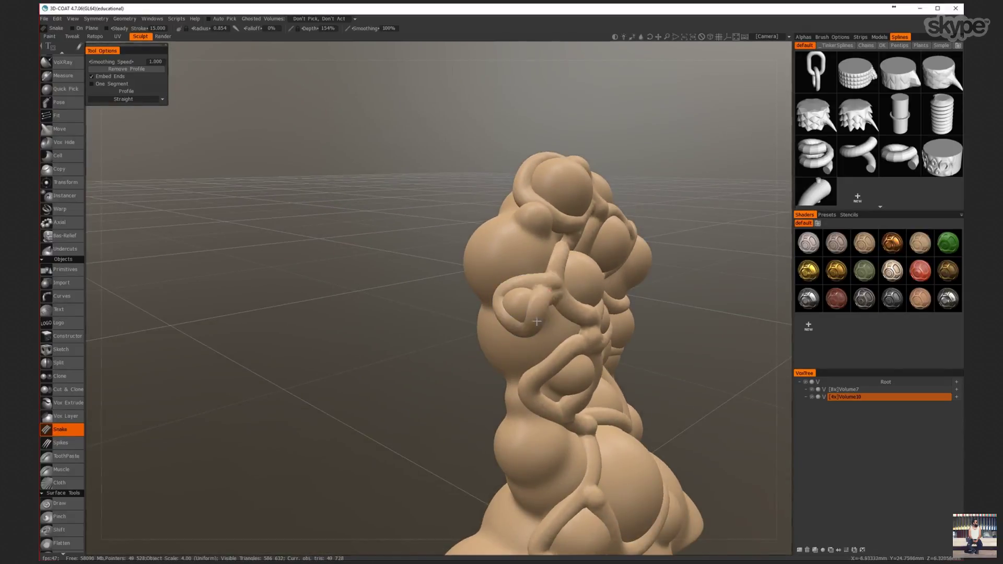
pyautogui.moveTo(493, 297)
pyautogui.mouseDown(button='middle')
pyautogui.moveTo(485, 319)
pyautogui.moveTo(499, 305)
pyautogui.mouseUp(button='middle')
# - Enlarge the brush radius to 3.264 and smooth the Snake tubes across the front of the arch
pyautogui.scroll(3, 500, 305)
pyautogui.scroll(-5, 499, 305)
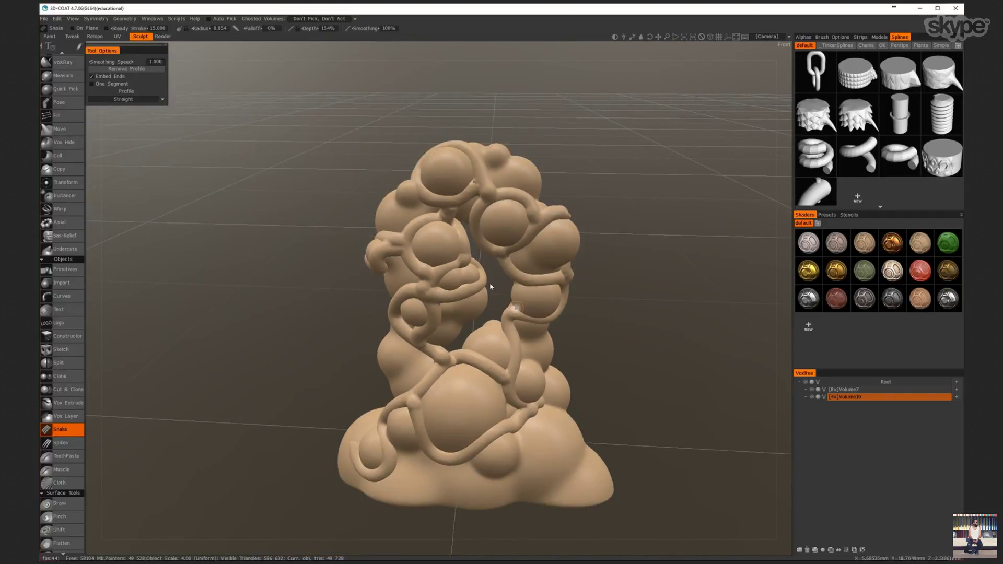
pyautogui.moveTo(433, 281); pyautogui.dragTo(439, 270, button='right')
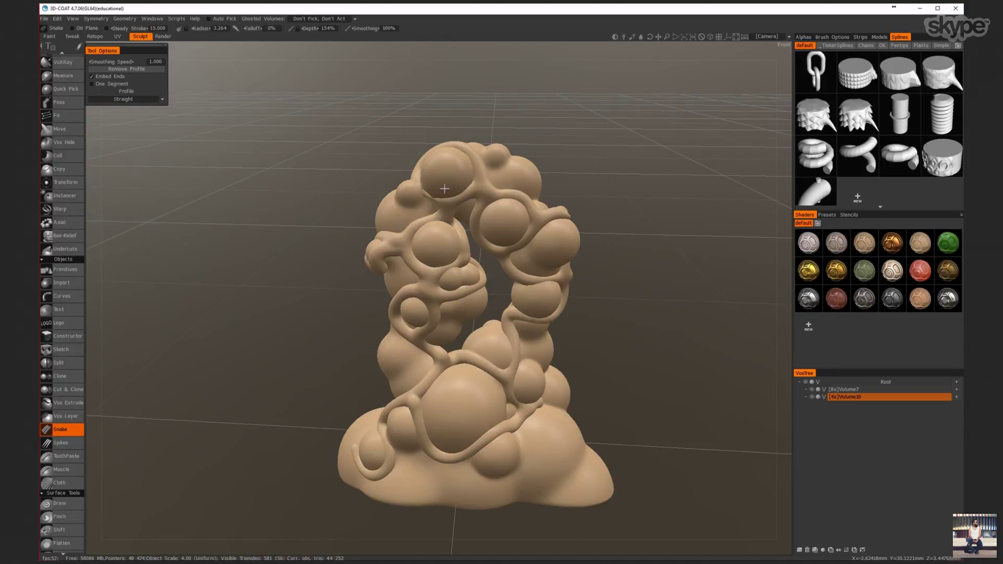
pyautogui.moveTo(439, 214)
pyautogui.keyDown('alt'); pyautogui.mouseDown()
pyautogui.moveTo(517, 229)
pyautogui.moveTo(460, 263)
pyautogui.mouseUp(); pyautogui.keyUp('alt')
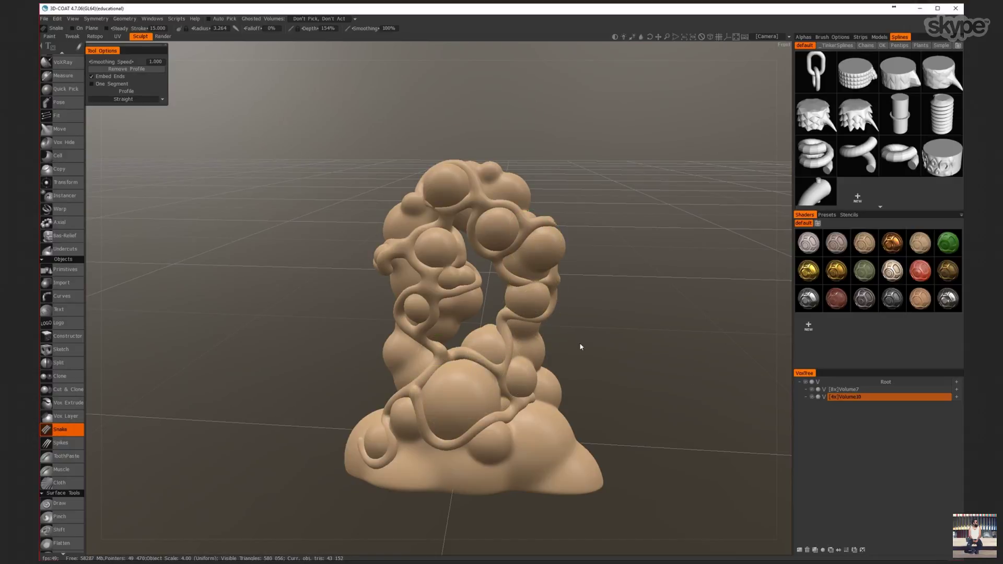
# - Smooth the remaining tube joins around the large front sphere and along both legs
pyautogui.scroll(3, 523, 246)
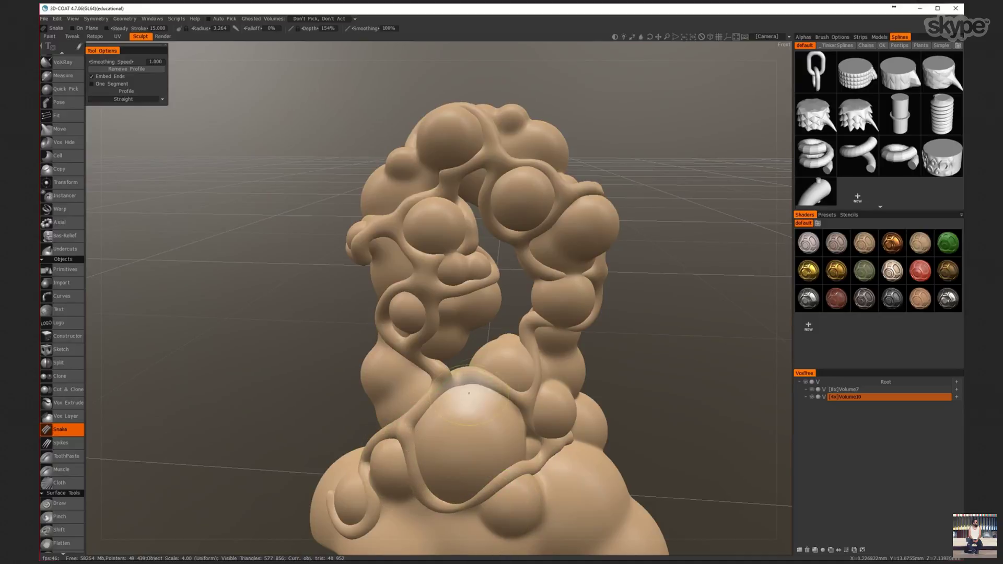
pyautogui.moveTo(506, 405); pyautogui.dragTo(459, 397, button='middle')
pyautogui.keyDown('alt'); pyautogui.moveTo(459, 397); pyautogui.dragTo(425, 347); pyautogui.keyUp('alt')
pyautogui.scroll(-5, 425, 346)
pyautogui.scroll(5, 424, 346)
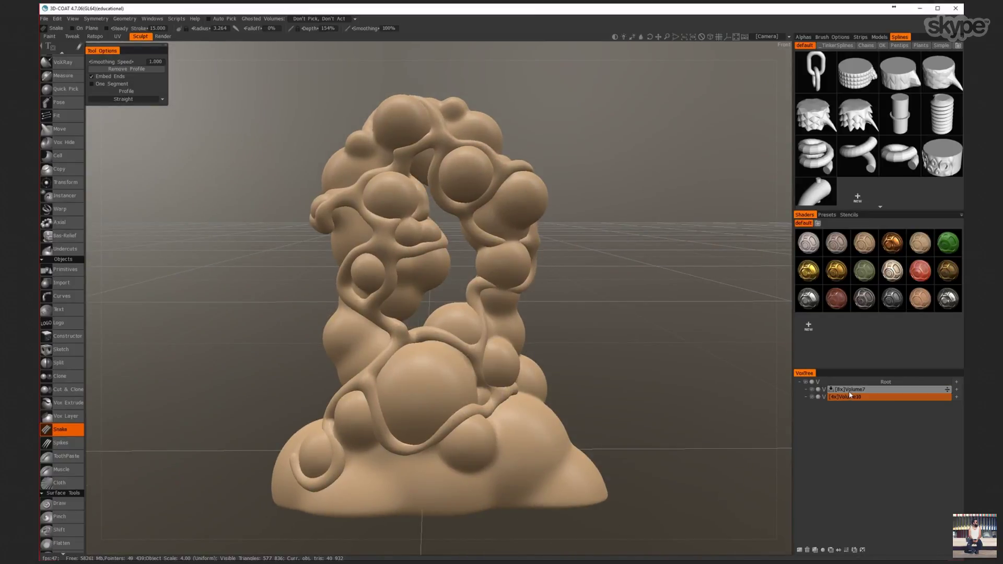
pyautogui.moveTo(678, 339)
pyautogui.keyDown('alt'); pyautogui.mouseDown()
pyautogui.moveTo(563, 294)
pyautogui.moveTo(593, 284)
pyautogui.moveTo(526, 291)
pyautogui.moveTo(474, 275)
pyautogui.mouseUp(); pyautogui.keyUp('alt')
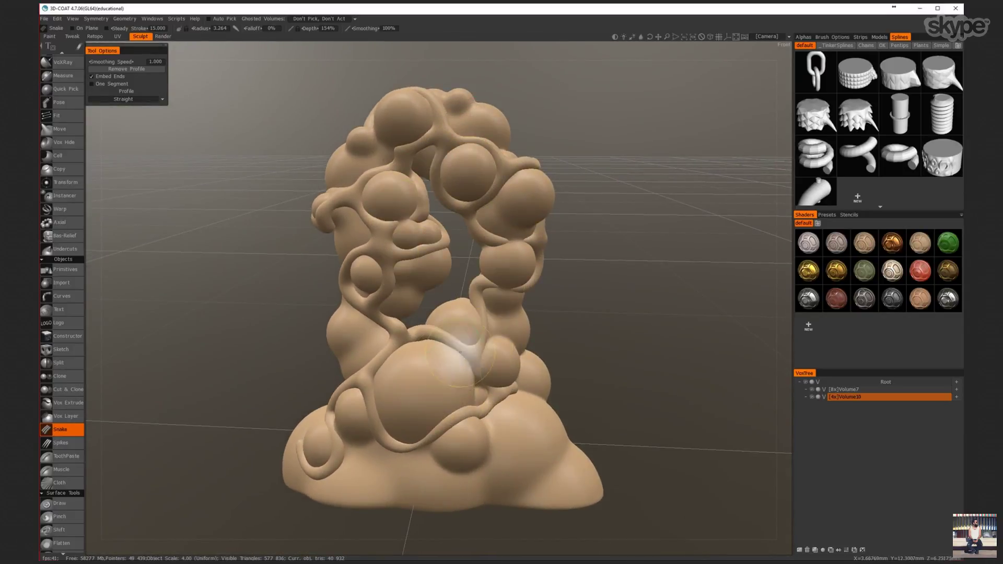
pyautogui.moveTo(460, 352)
pyautogui.keyDown('alt'); pyautogui.mouseDown()
pyautogui.moveTo(445, 333)
pyautogui.moveTo(502, 335)
pyautogui.moveTo(448, 349)
pyautogui.moveTo(468, 353)
pyautogui.mouseUp(); pyautogui.keyUp('alt')
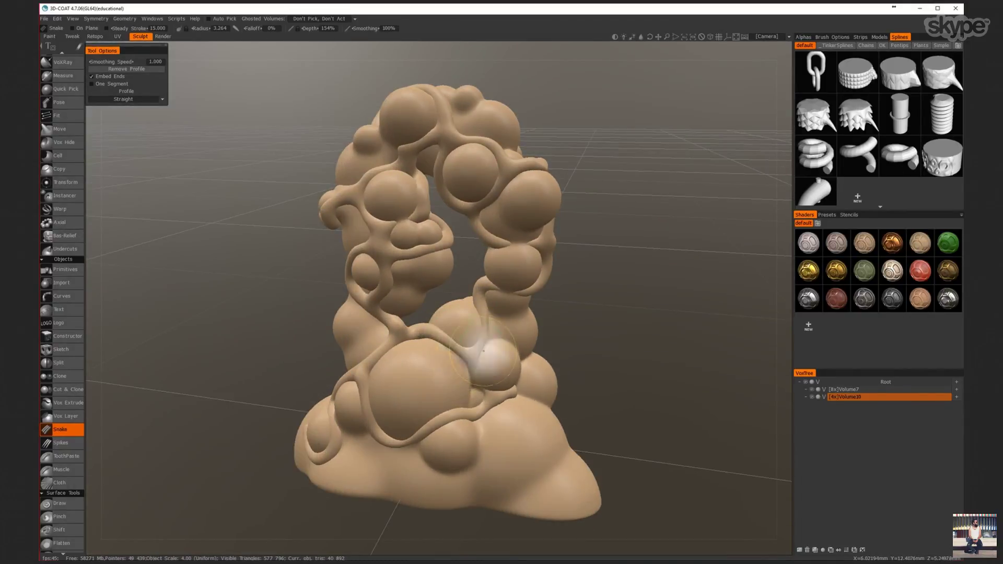
pyautogui.keyDown('alt'); pyautogui.moveTo(464, 345); pyautogui.dragTo(470, 391, button='right'); pyautogui.keyUp('alt')
pyautogui.moveTo(477, 379)
pyautogui.keyDown('alt'); pyautogui.mouseDown()
pyautogui.moveTo(511, 392)
pyautogui.moveTo(465, 372)
pyautogui.moveTo(479, 355)
pyautogui.mouseUp(); pyautogui.keyUp('alt')
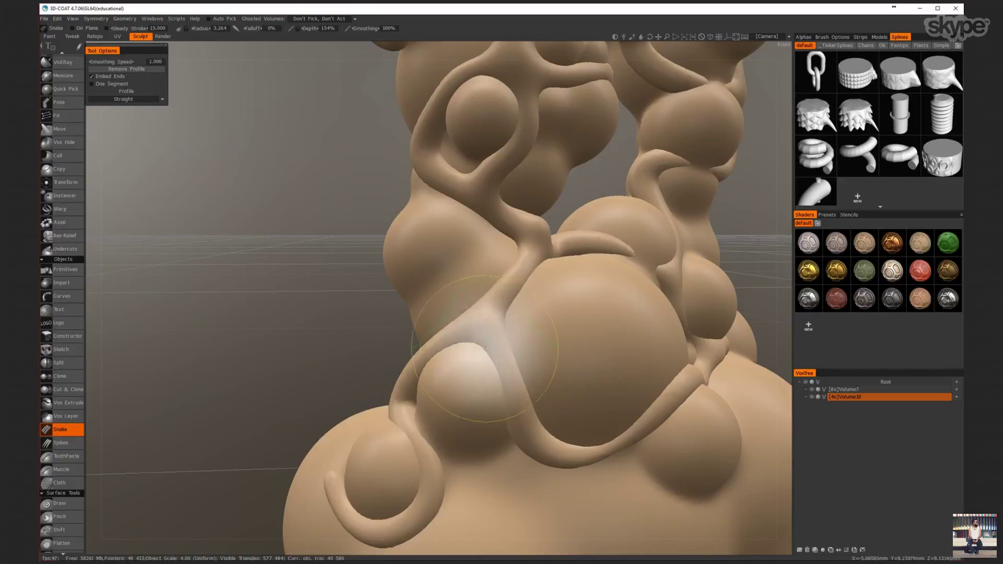
pyautogui.moveTo(535, 381)
pyautogui.keyDown('alt'); pyautogui.mouseDown()
pyautogui.moveTo(470, 369)
pyautogui.moveTo(532, 291)
pyautogui.moveTo(543, 246)
pyautogui.moveTo(498, 271)
pyautogui.moveTo(460, 269)
pyautogui.moveTo(473, 269)
pyautogui.moveTo(484, 291)
pyautogui.moveTo(519, 277)
pyautogui.moveTo(450, 283)
pyautogui.moveTo(457, 268)
pyautogui.moveTo(449, 214)
pyautogui.moveTo(441, 291)
pyautogui.moveTo(465, 418)
pyautogui.mouseUp(); pyautogui.keyUp('alt')
pyautogui.scroll(-5, 449, 214)
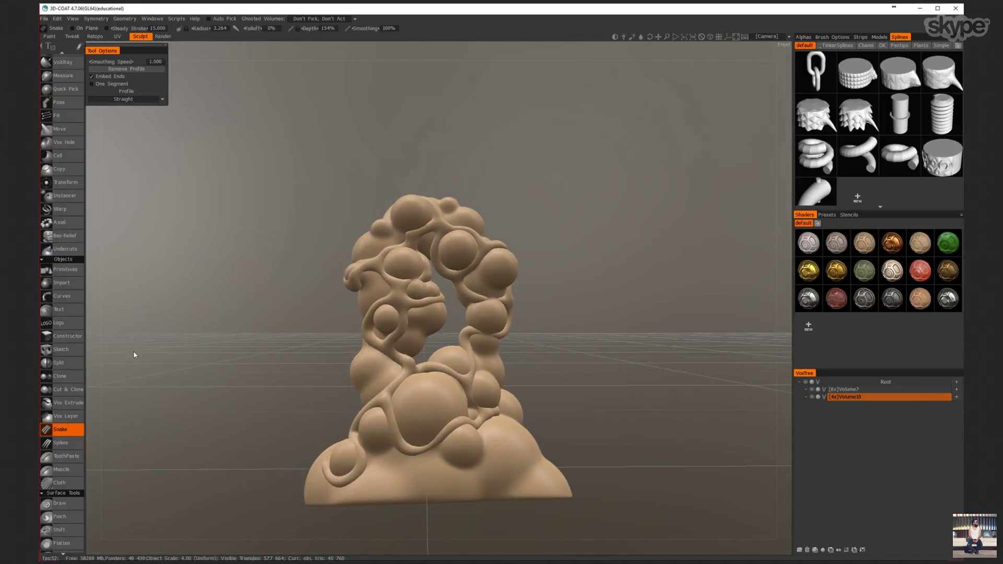
pyautogui.moveTo(501, 431)
pyautogui.keyDown('alt'); pyautogui.mouseDown()
pyautogui.moveTo(513, 442)
pyautogui.moveTo(500, 445)
pyautogui.mouseUp(); pyautogui.keyUp('alt')
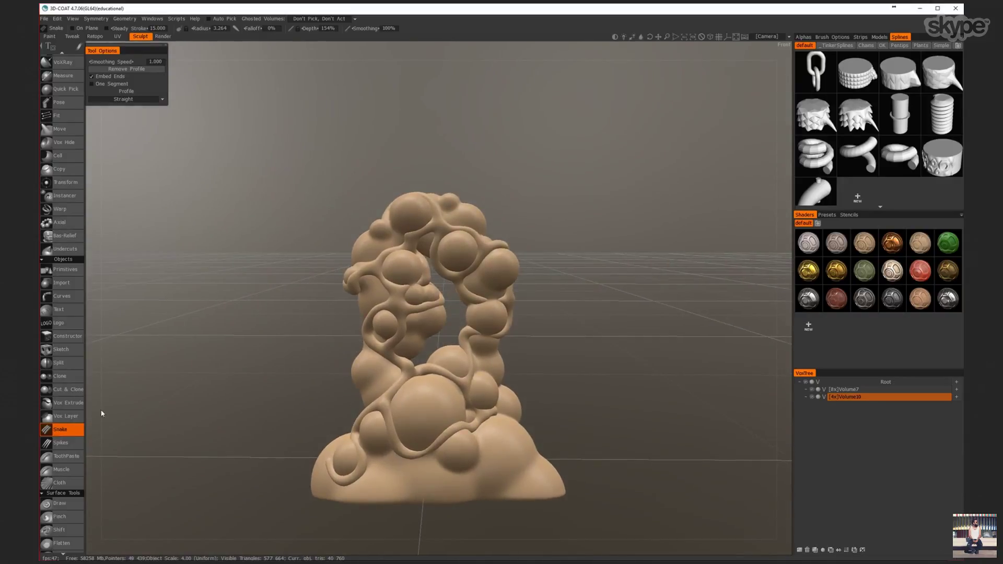
# - Try to extrude with an alpha over the base's right lobe on the tube layer, and undo the stroke
pyautogui.scroll(5, 65, 446)
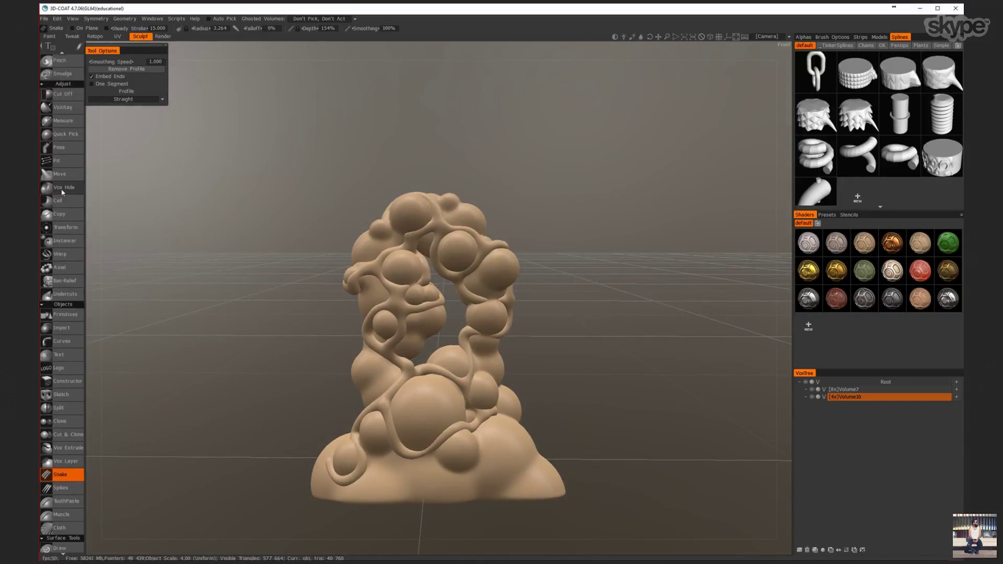
pyautogui.click(62, 173)
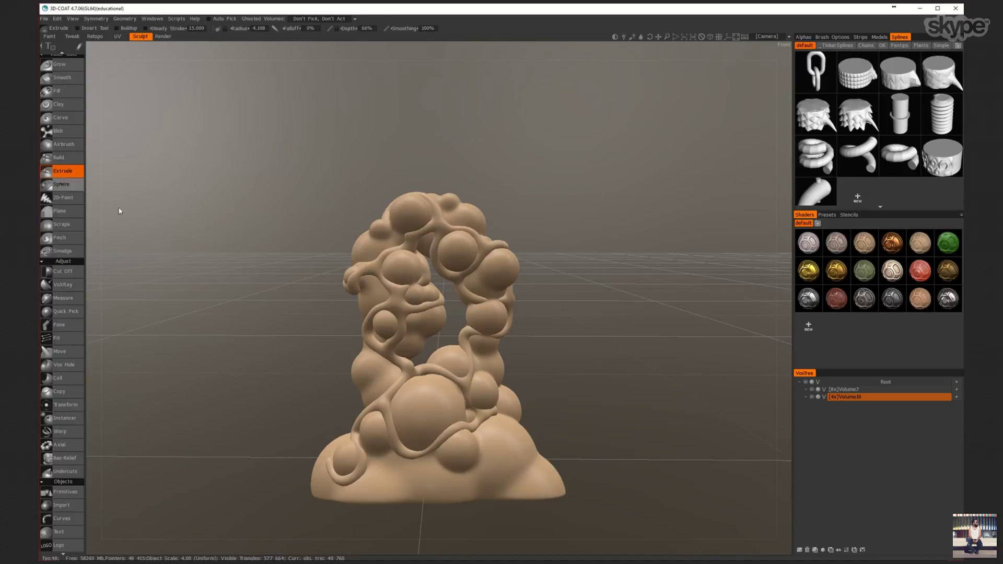
pyautogui.moveTo(497, 440)
pyautogui.keyDown('alt'); pyautogui.mouseDown()
pyautogui.moveTo(494, 407)
pyautogui.moveTo(474, 418)
pyautogui.moveTo(861, 28)
pyautogui.mouseUp(); pyautogui.keyUp('alt')
pyautogui.click(810, 37)
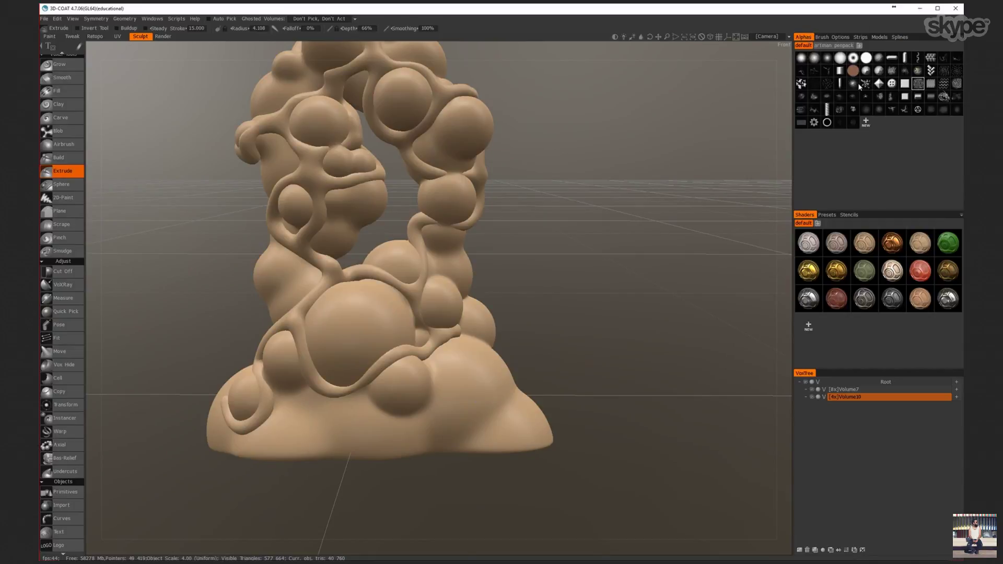
pyautogui.moveTo(470, 378); pyautogui.dragTo(477, 360, button='right')
pyautogui.moveTo(459, 387); pyautogui.dragTo(483, 364)
pyautogui.hotkey('ctrl', 'z')
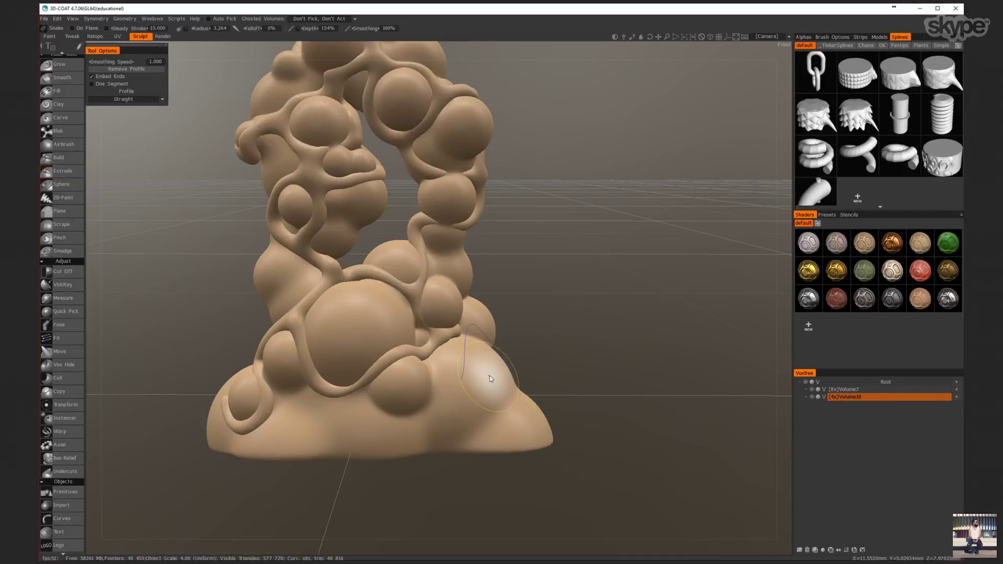
# - Activate the Volume7 sphere layer and choose the Extrude brush with the scattered-speck alpha
pyautogui.click(841, 390)
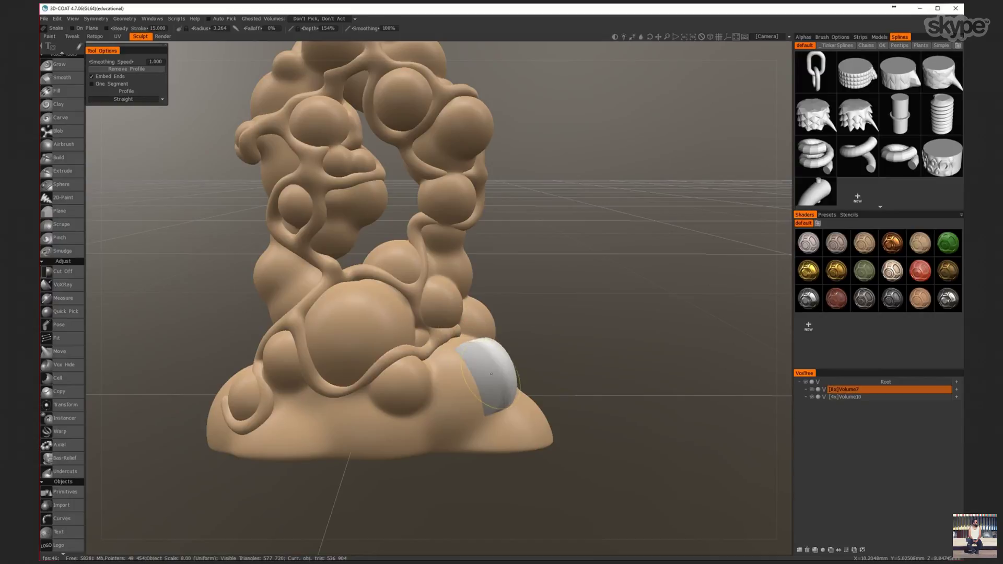
pyautogui.click(61, 170)
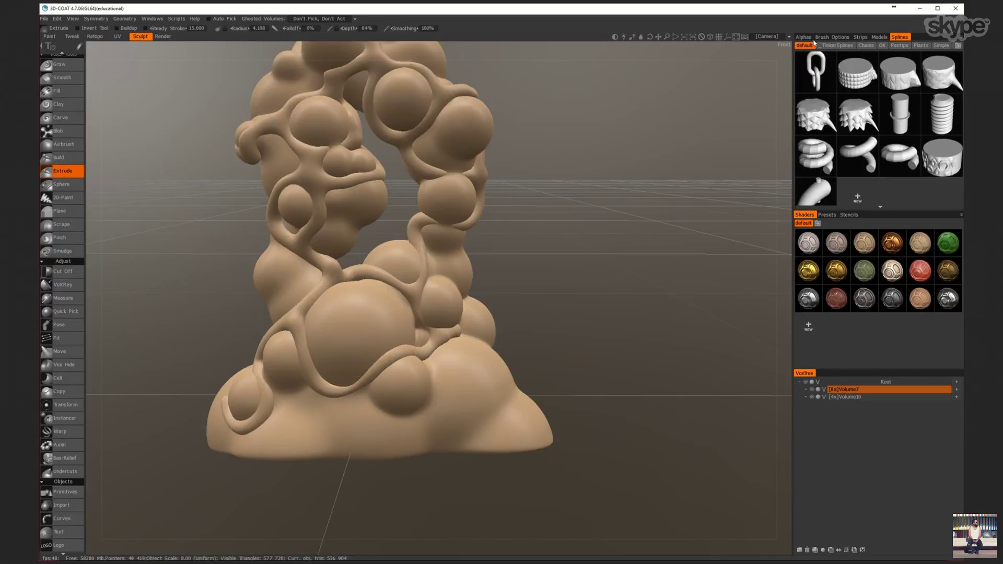
pyautogui.click(802, 37)
pyautogui.moveTo(477, 365); pyautogui.dragTo(465, 358, button='right')
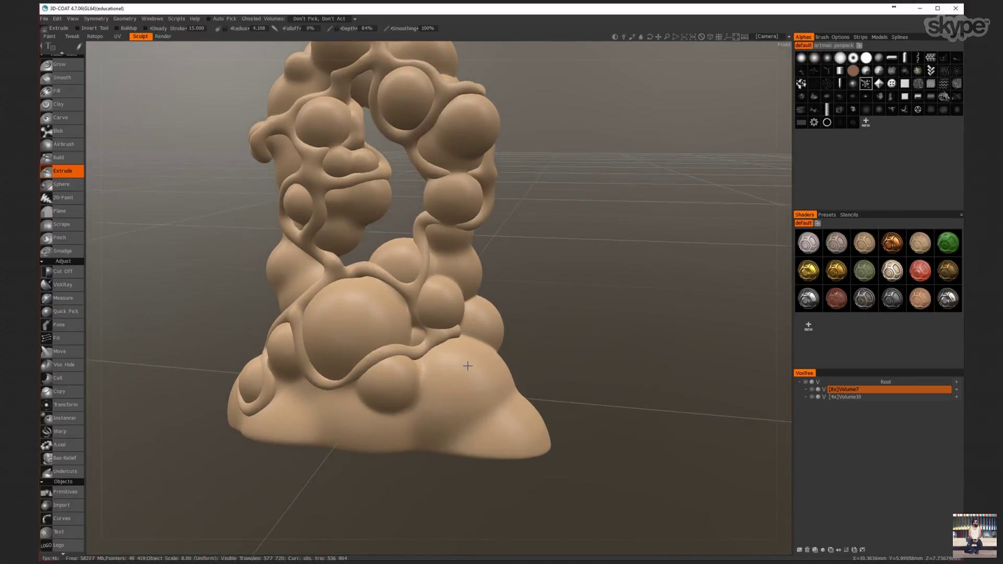
# - Extrude a dense spiky texture over the base's right lobe, reducing the radius to 1.738 and raising the depth to 3896%
pyautogui.moveTo(465, 359); pyautogui.dragTo(438, 347)
pyautogui.moveTo(503, 374); pyautogui.dragTo(489, 386, button='right')
pyautogui.moveTo(488, 386)
pyautogui.mouseDown()
pyautogui.moveTo(482, 403)
pyautogui.moveTo(471, 400)
pyautogui.moveTo(479, 392)
pyautogui.mouseUp()
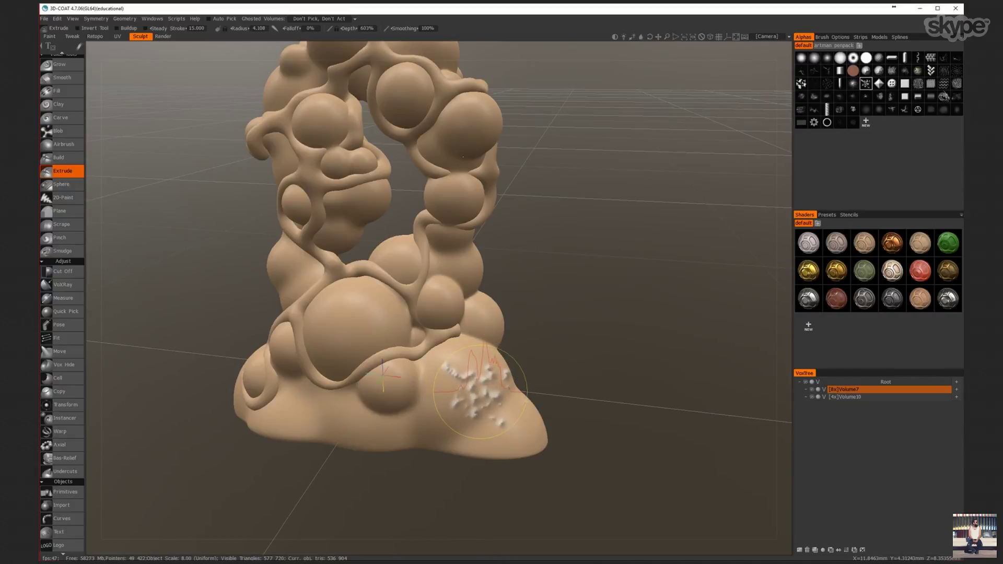
pyautogui.moveTo(477, 391); pyautogui.dragTo(475, 342, button='right')
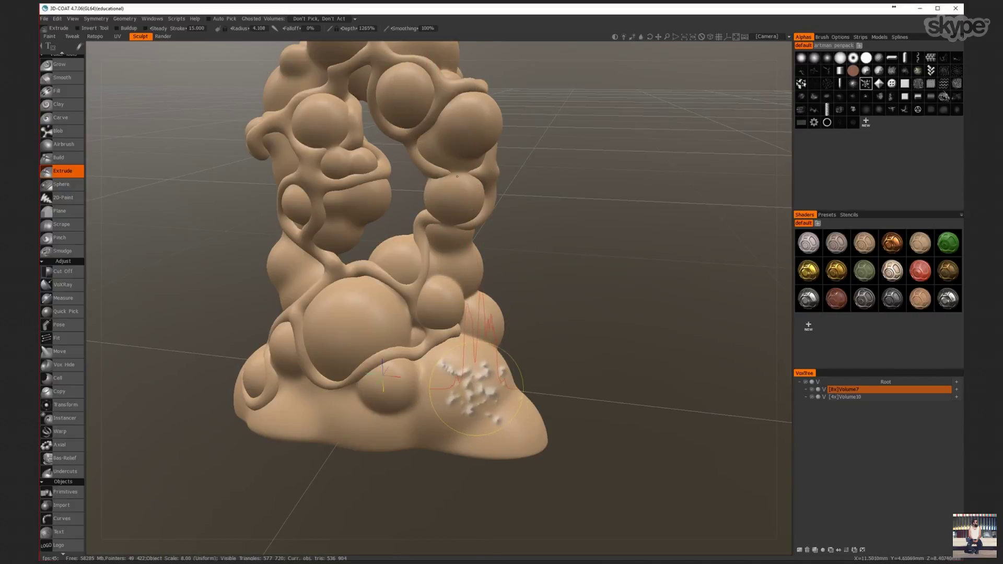
pyautogui.moveTo(457, 176); pyautogui.dragTo(436, 220, button='right')
pyautogui.moveTo(470, 386)
pyautogui.mouseDown()
pyautogui.moveTo(522, 378)
pyautogui.moveTo(428, 389)
pyautogui.mouseUp()
pyautogui.moveTo(501, 376); pyautogui.dragTo(514, 340, button='right')
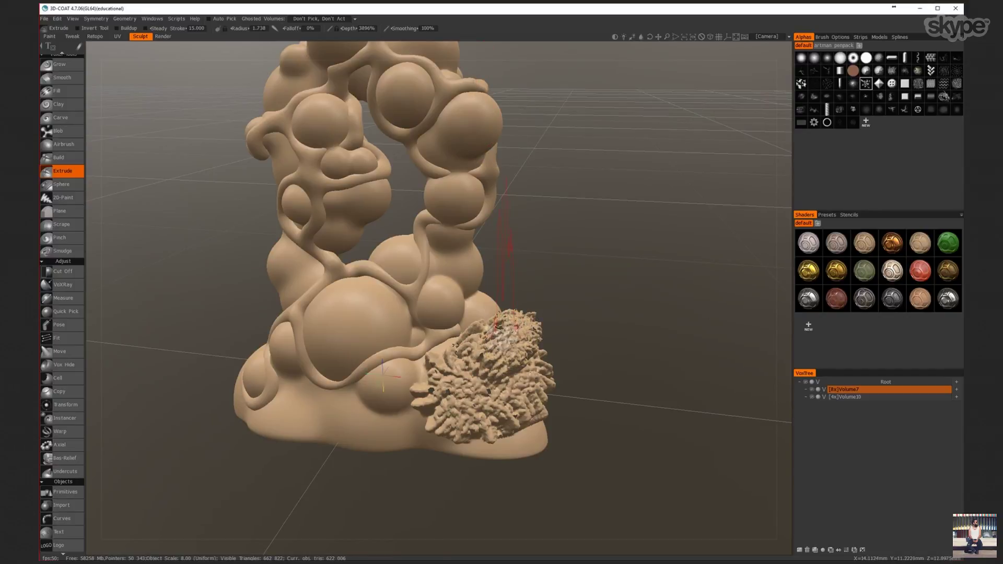
# - Raise the Extrude depth to 4661% and grow the spiky mass outward and upward from the base's right lobe
pyautogui.moveTo(512, 320); pyautogui.dragTo(485, 348, button='middle')
pyautogui.moveTo(484, 348); pyautogui.dragTo(499, 308)
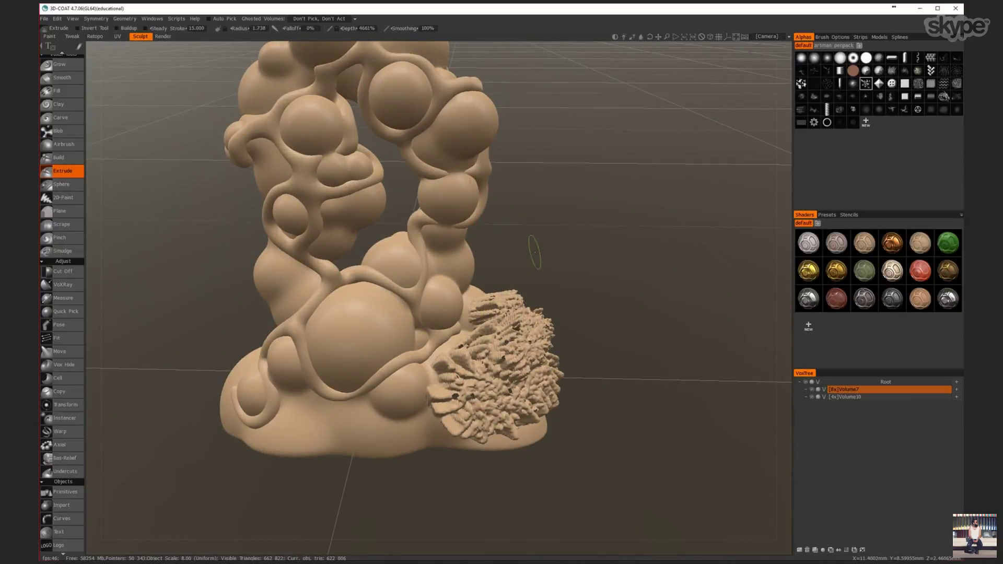
pyautogui.moveTo(534, 252)
pyautogui.mouseDown(button='middle')
pyautogui.moveTo(491, 274)
pyautogui.moveTo(467, 265)
pyautogui.mouseUp(button='middle')
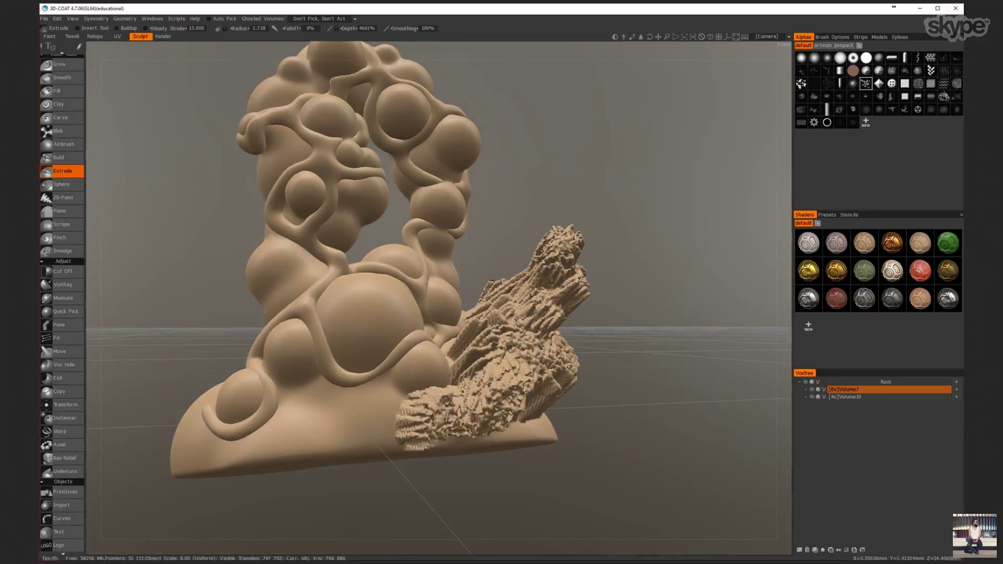
pyautogui.moveTo(509, 314); pyautogui.dragTo(449, 293, button='middle')
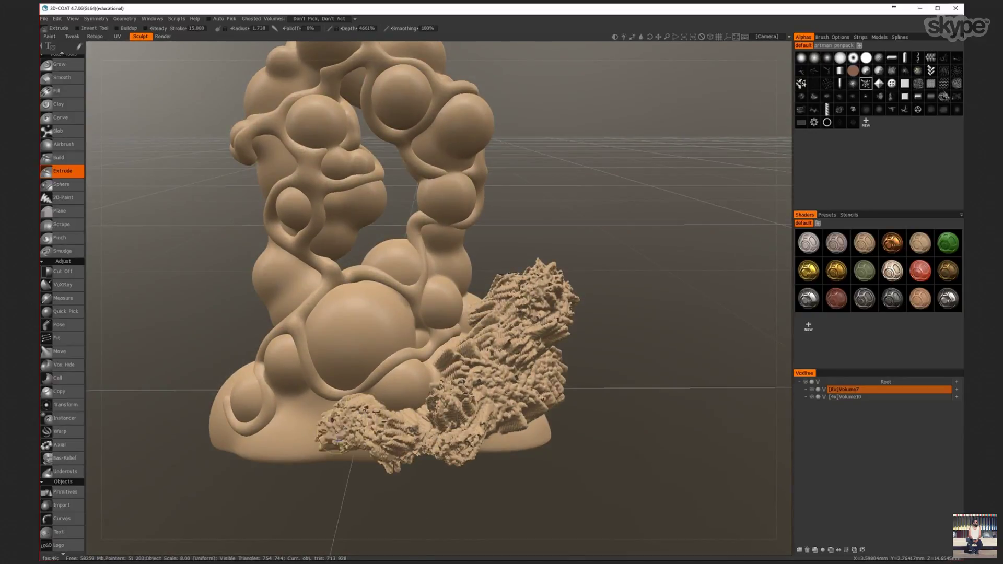
# - Extend the extruded spiky texture along the front of the base to its left end
pyautogui.moveTo(334, 448)
pyautogui.mouseDown(button='middle')
pyautogui.moveTo(482, 386)
pyautogui.moveTo(524, 406)
pyautogui.moveTo(418, 412)
pyautogui.mouseUp(button='middle')
pyautogui.moveTo(414, 408)
pyautogui.mouseDown()
pyautogui.moveTo(336, 470)
pyautogui.moveTo(293, 470)
pyautogui.moveTo(277, 449)
pyautogui.mouseUp()
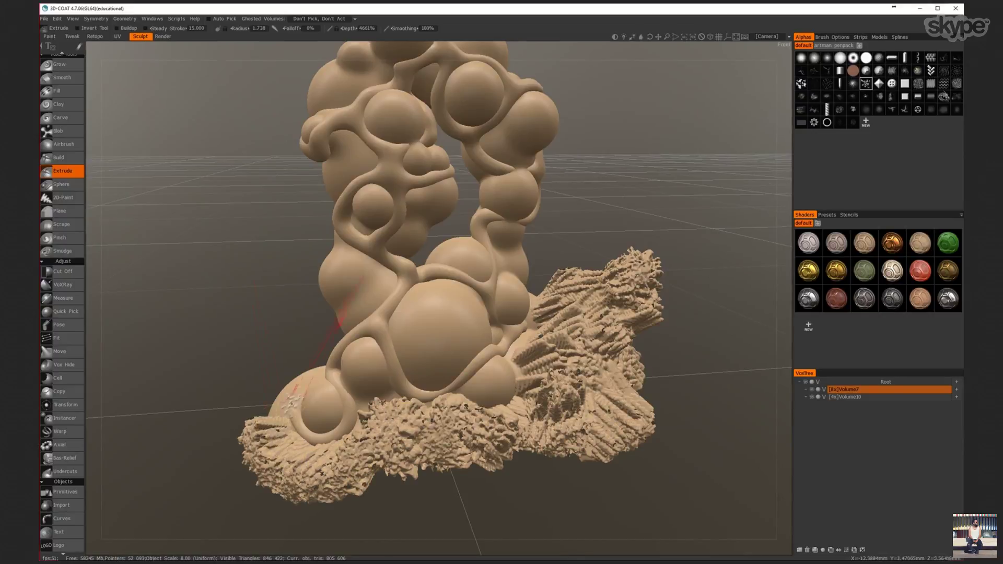
pyautogui.moveTo(293, 413); pyautogui.dragTo(309, 423, button='middle')
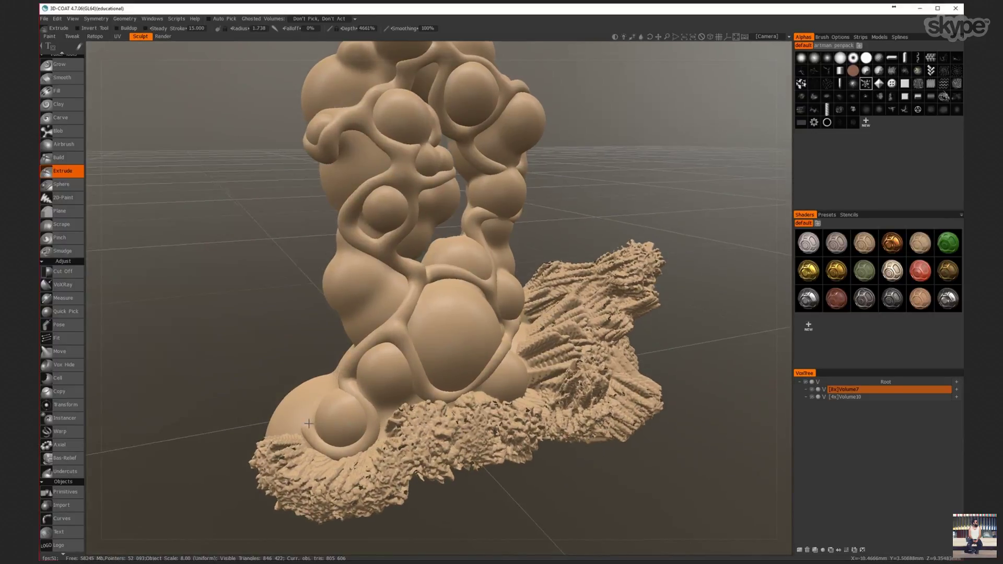
pyautogui.moveTo(309, 423); pyautogui.dragTo(250, 418)
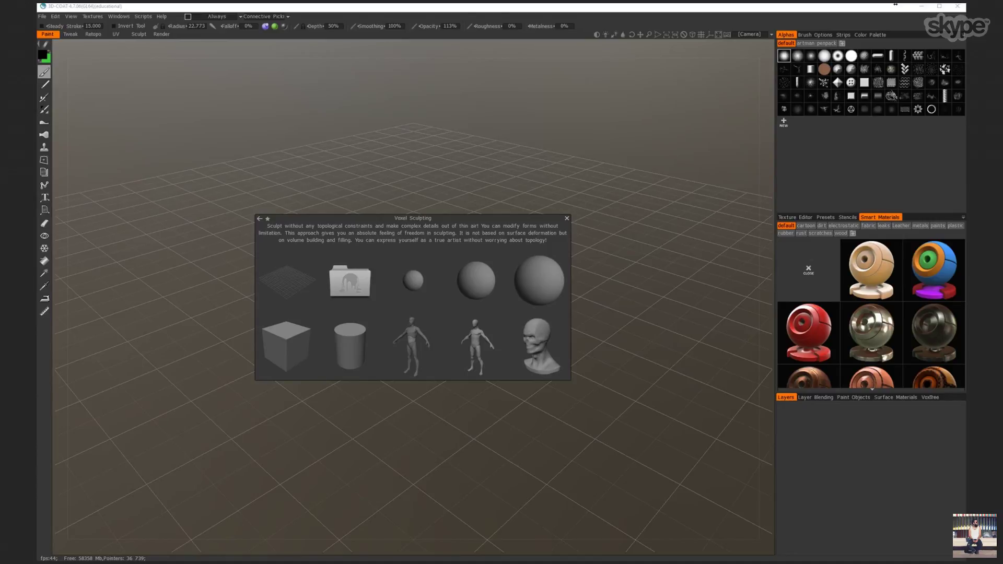
# - Switch to Chrome and look through the Hugo in Garden sculptures and the Six N. Five portfolio overview for references
pyautogui.hotkey('alt', 'Tab')
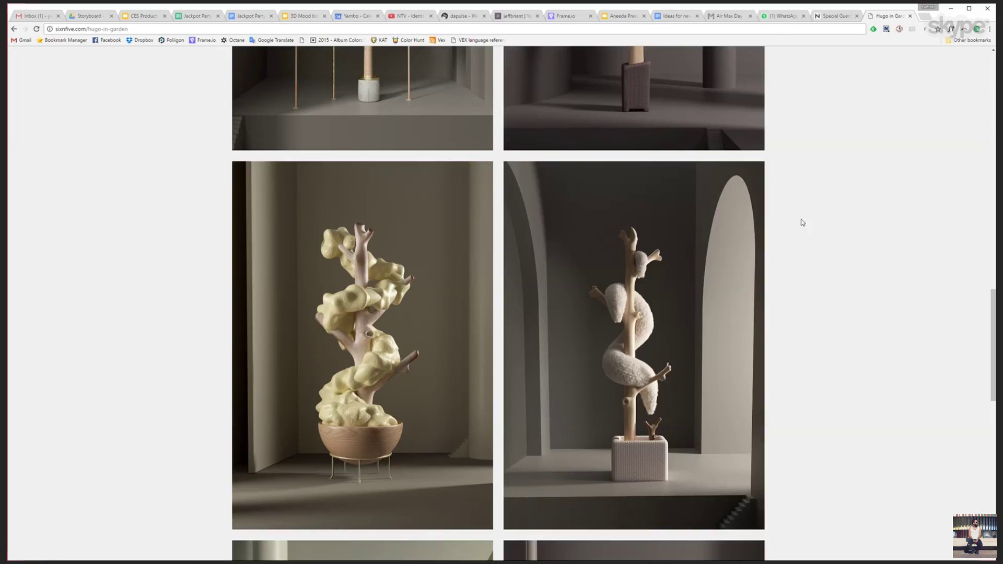
pyautogui.scroll(20, 788, 278)
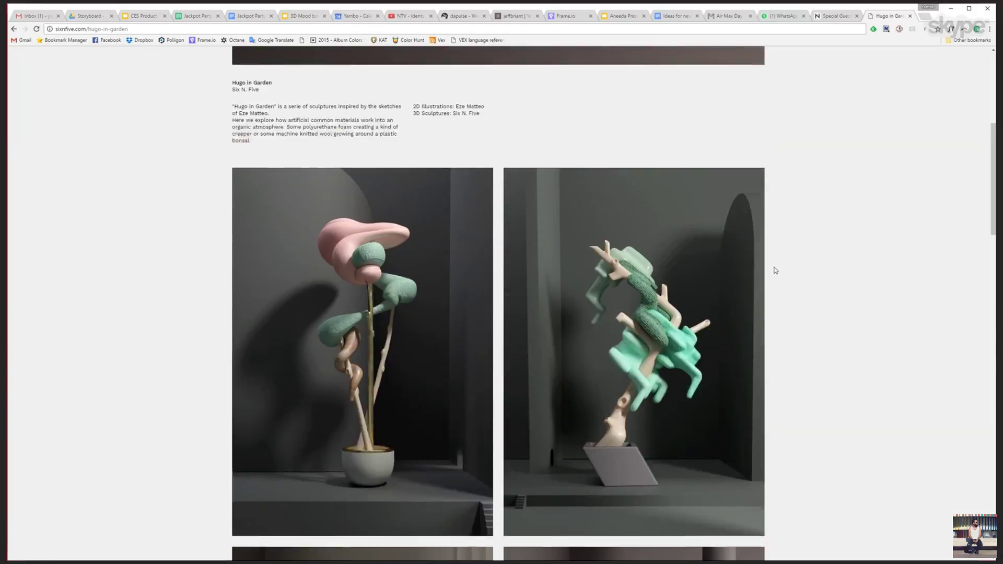
pyautogui.scroll(1, 771, 260)
pyautogui.scroll(-6, 735, 225)
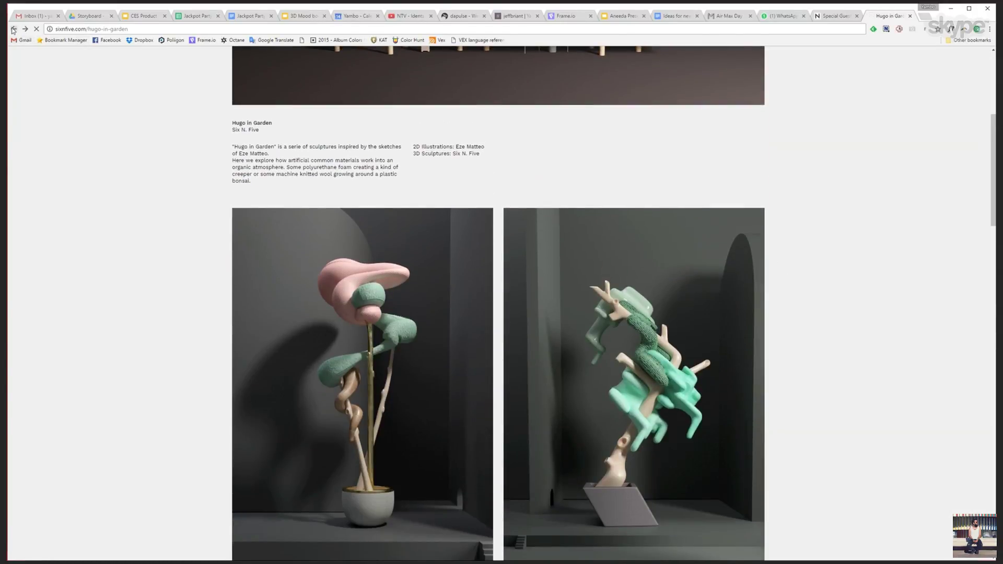
pyautogui.scroll(-12, 807, 311)
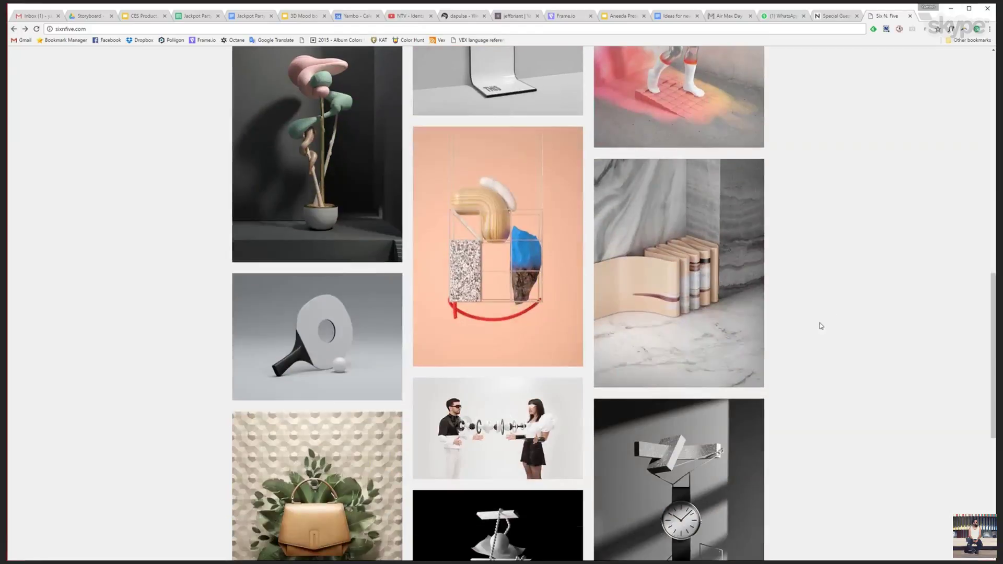
pyautogui.scroll(11, 807, 311)
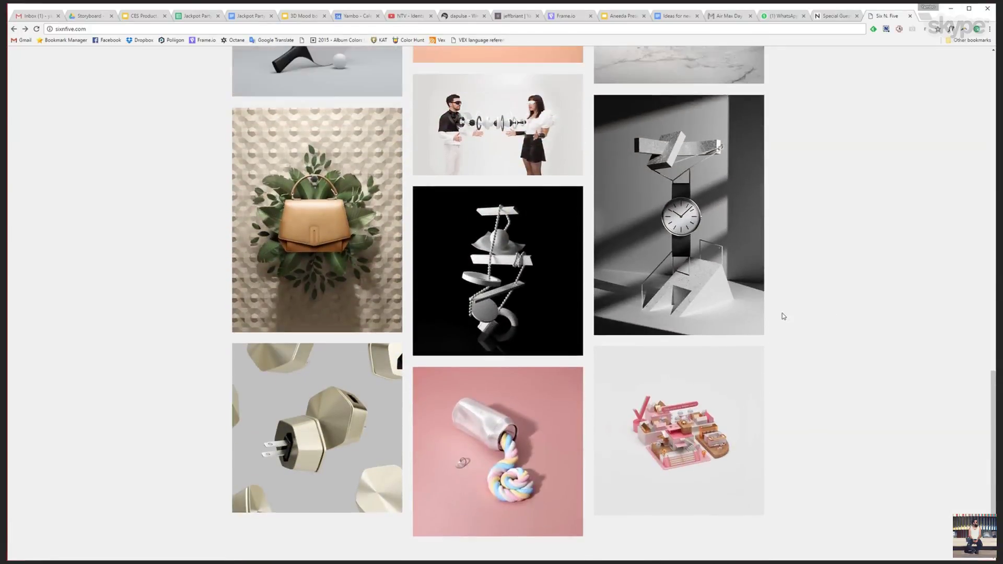
pyautogui.scroll(1, 783, 316)
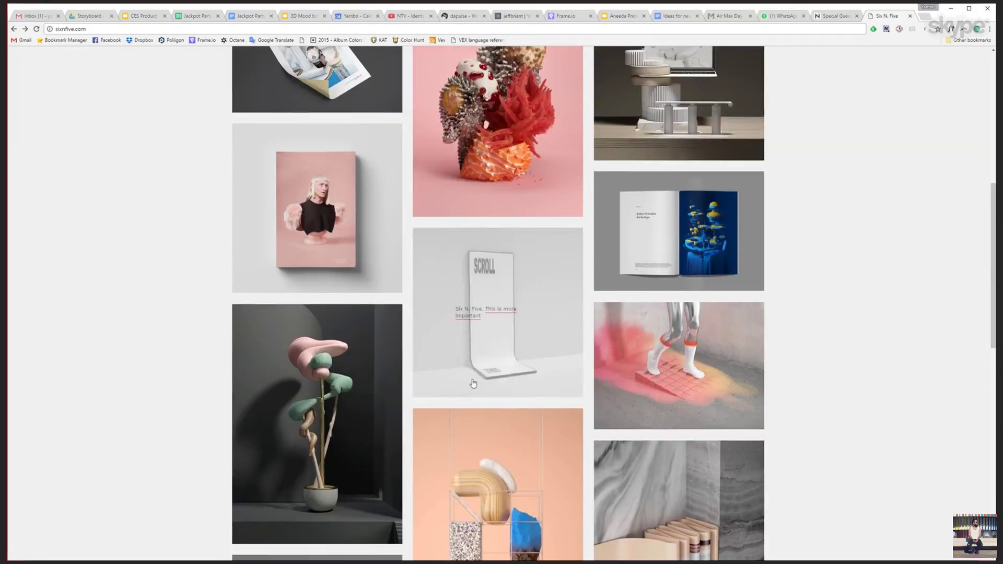
# - Open the Morbo project and examine how its still-life sculptures combine spikes, fur, tubes and bumpy surfaces
pyautogui.click(509, 89)
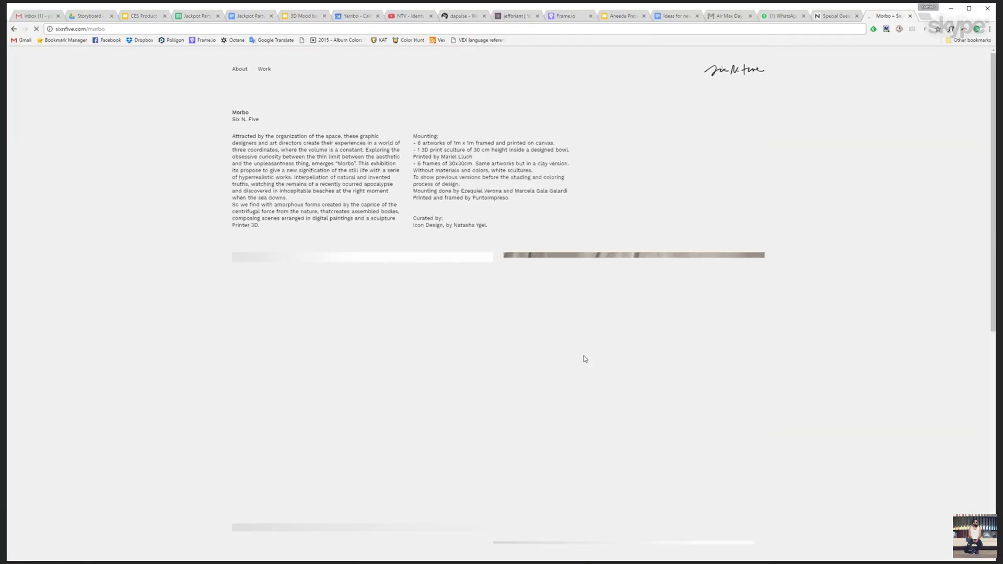
pyautogui.scroll(-8, 469, 238)
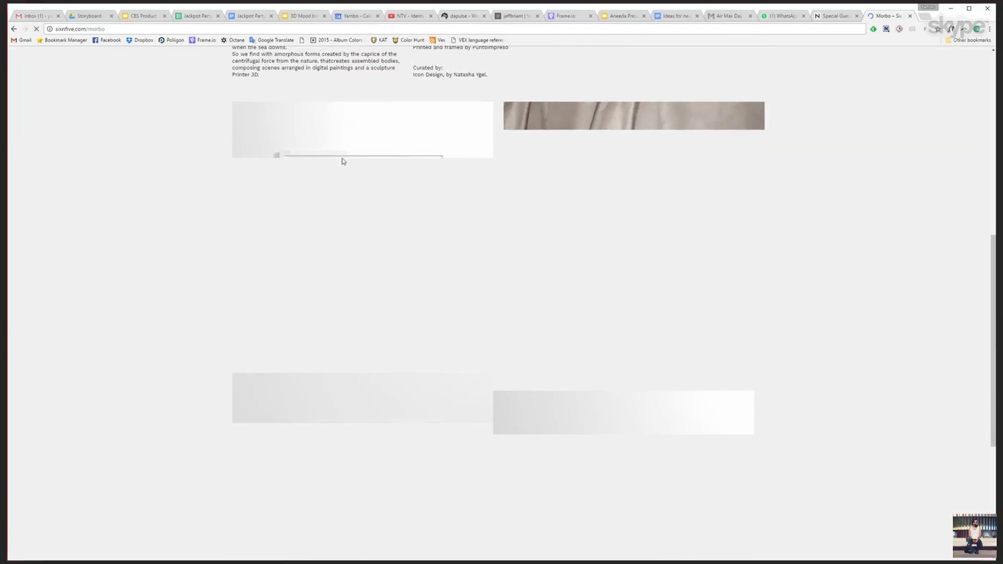
pyautogui.scroll(-4, 723, 197)
pyautogui.scroll(4, 707, 248)
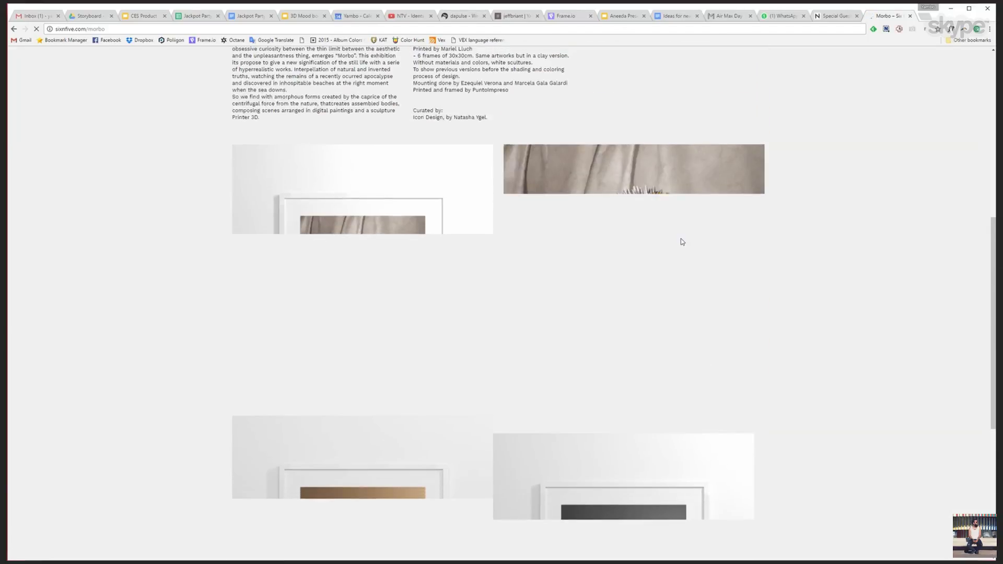
pyautogui.scroll(6, 680, 239)
pyautogui.scroll(-4, 575, 233)
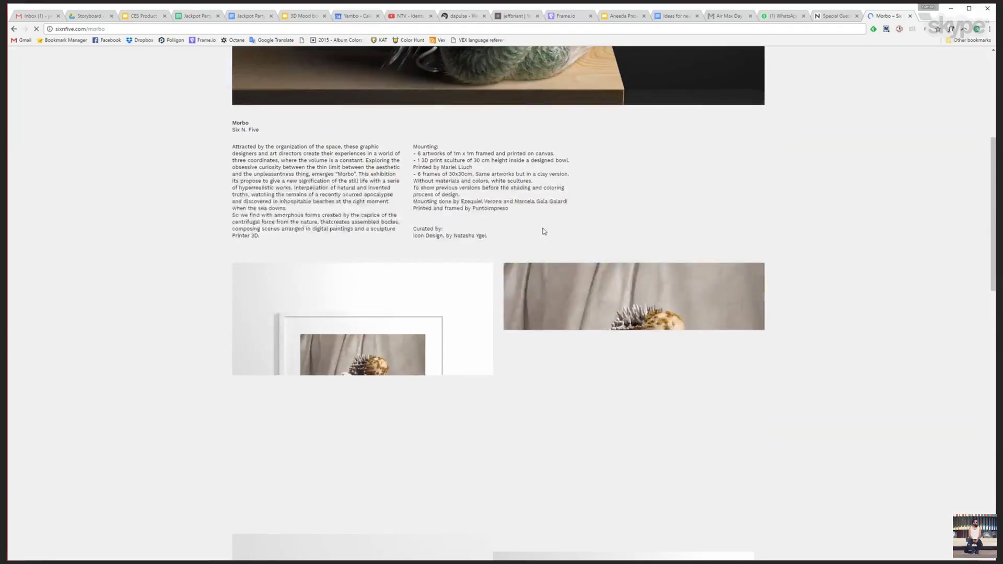
pyautogui.scroll(-4, 540, 238)
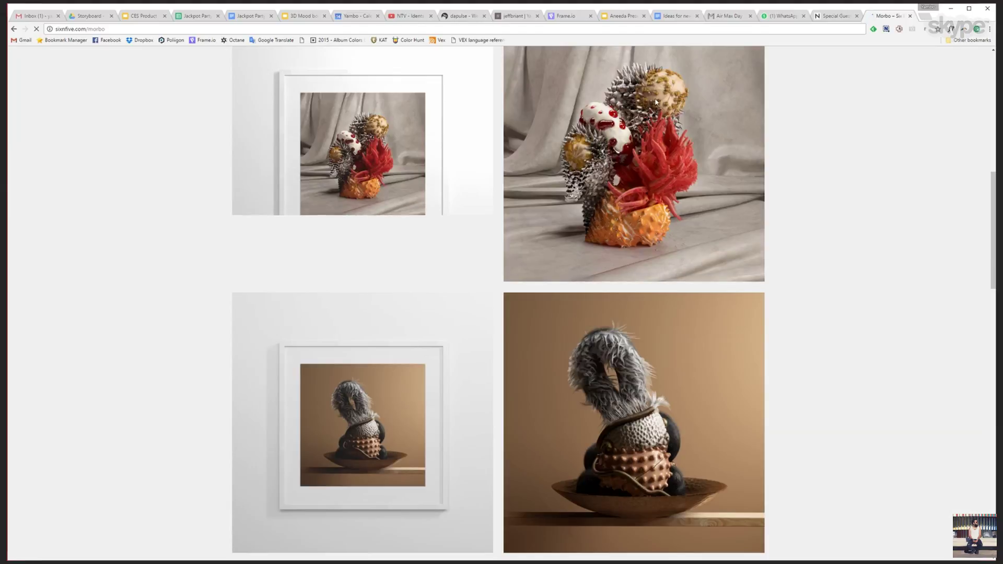
pyautogui.scroll(-2, 339, 349)
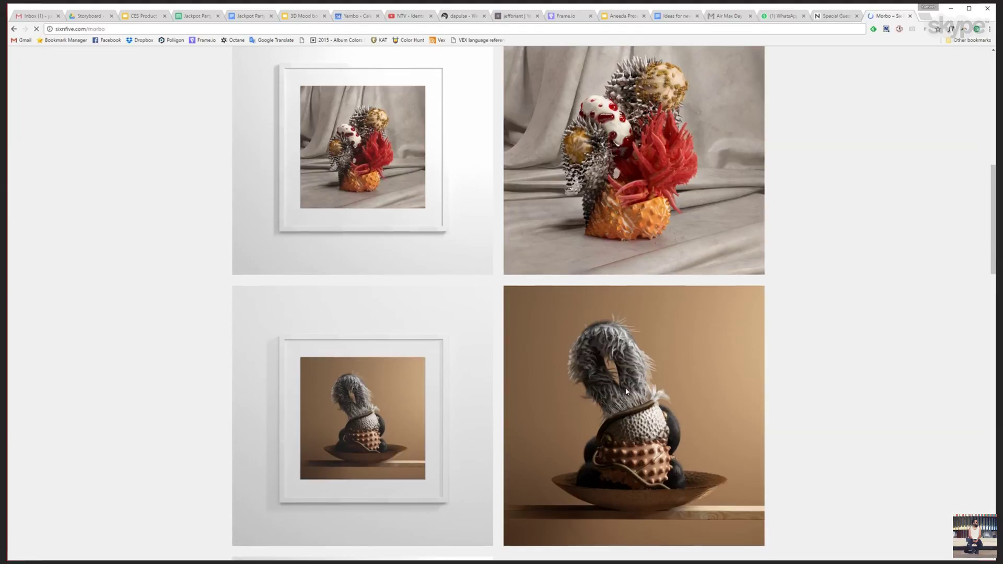
pyautogui.scroll(-7, 566, 356)
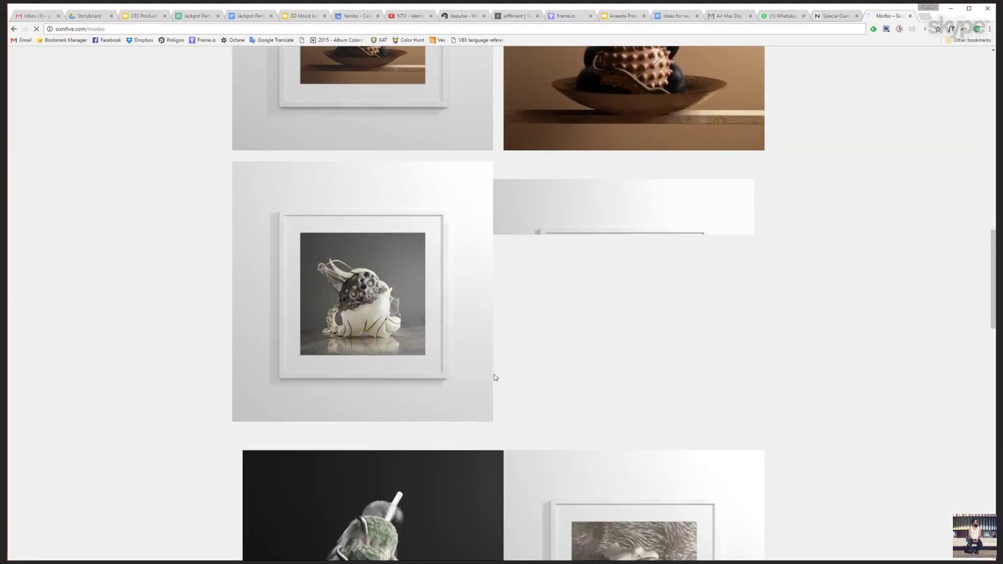
pyautogui.scroll(-3, 389, 321)
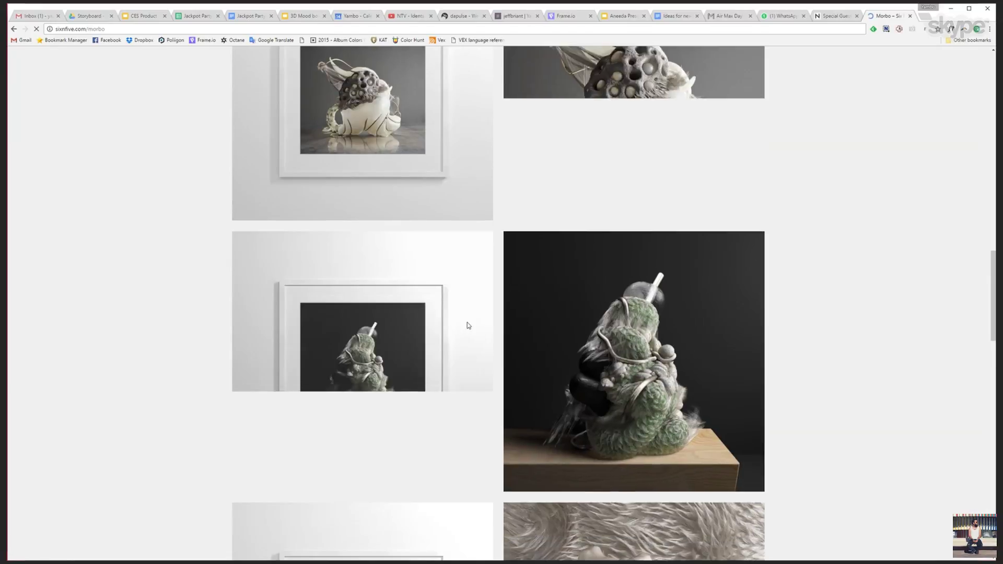
pyautogui.scroll(-3, 694, 340)
pyautogui.scroll(-4, 666, 335)
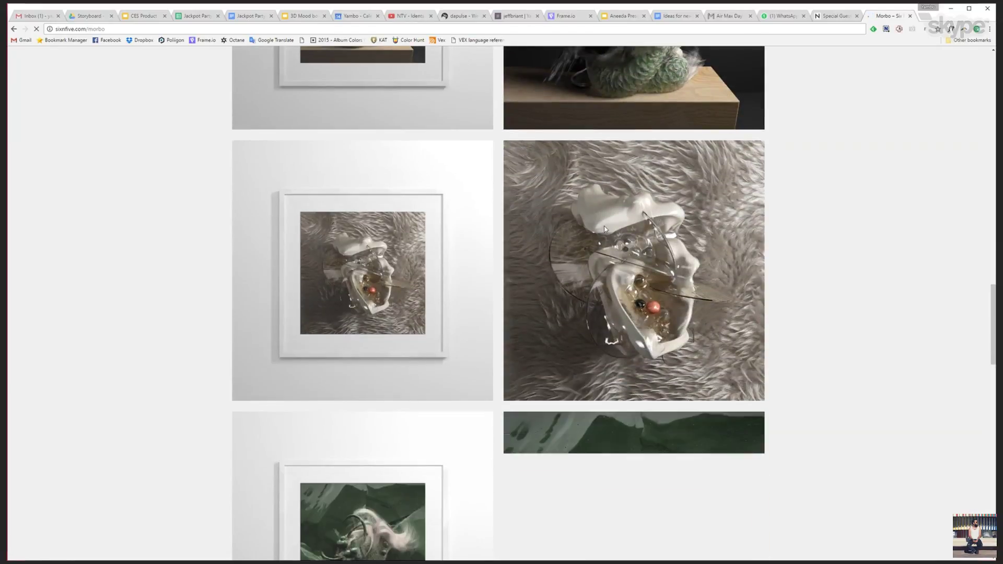
pyautogui.scroll(-3, 640, 277)
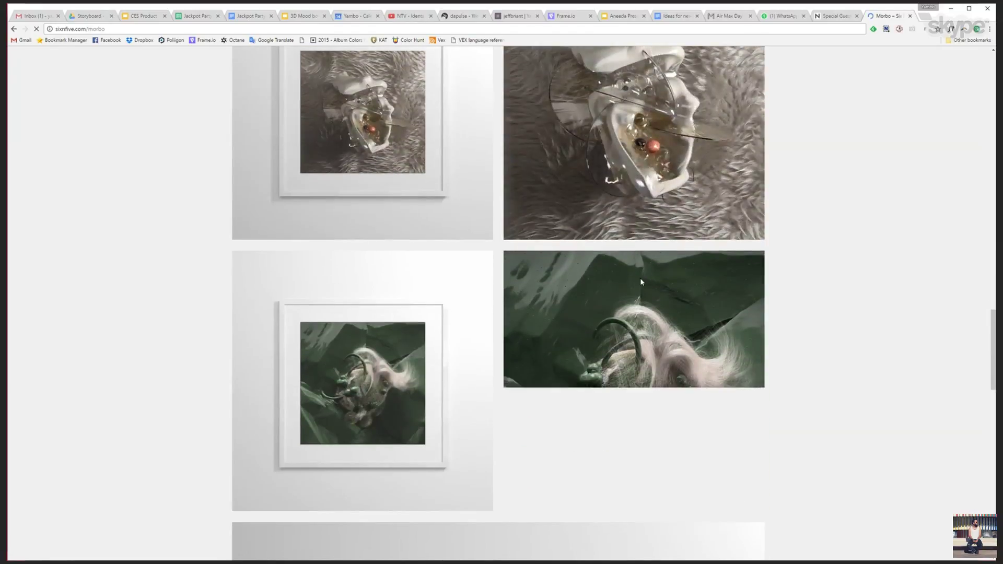
# - Look back over the other Morbo sculptures, comparing the horned fur piece, the glass-and-fur piece and the stacked green figure
pyautogui.scroll(-4, 628, 288)
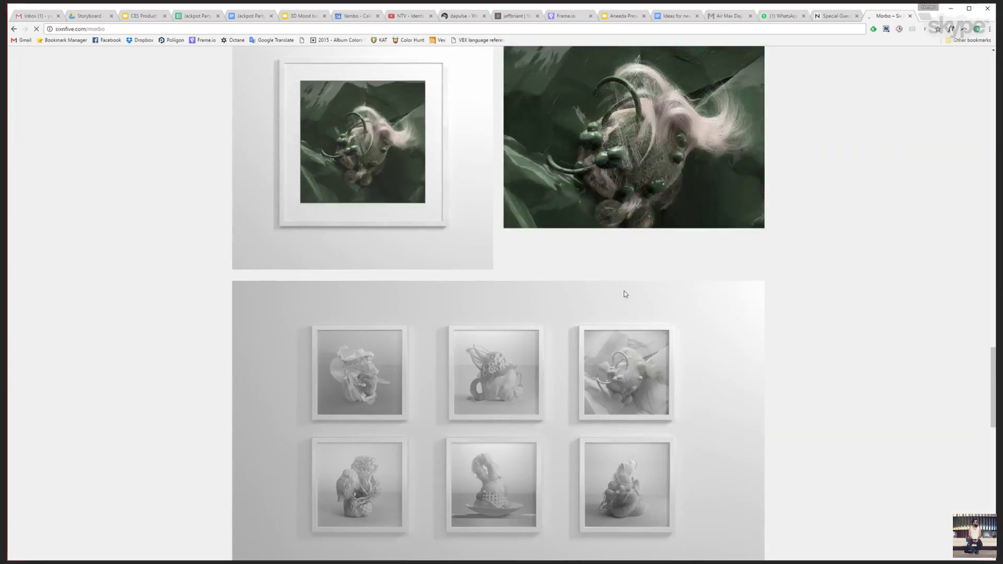
pyautogui.scroll(4, 623, 290)
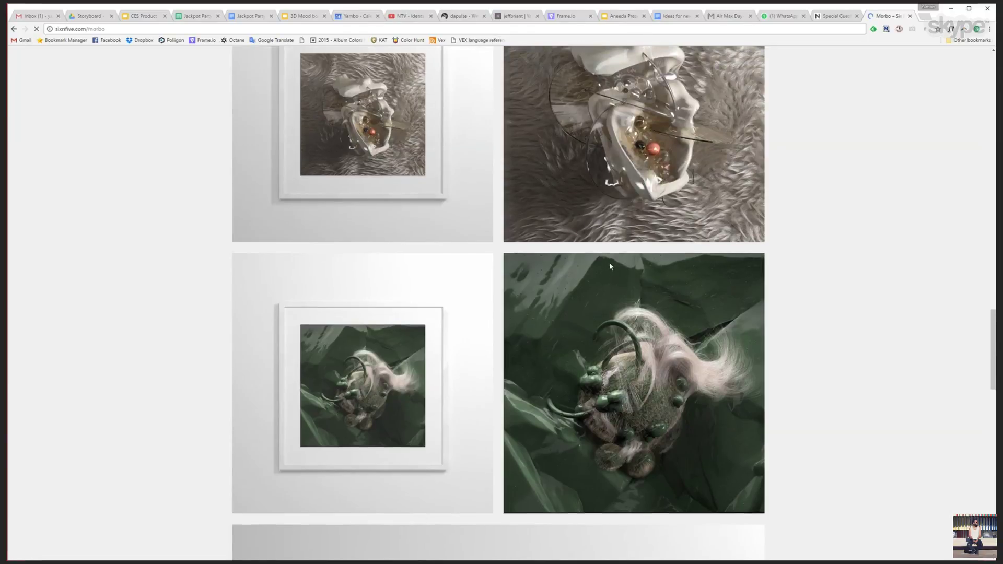
pyautogui.scroll(6, 616, 284)
pyautogui.scroll(3, 612, 282)
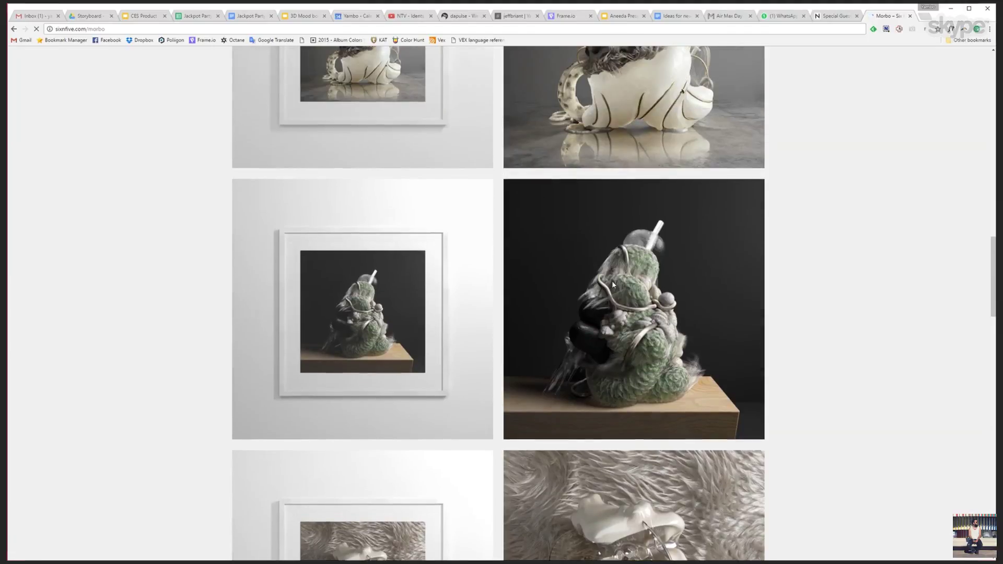
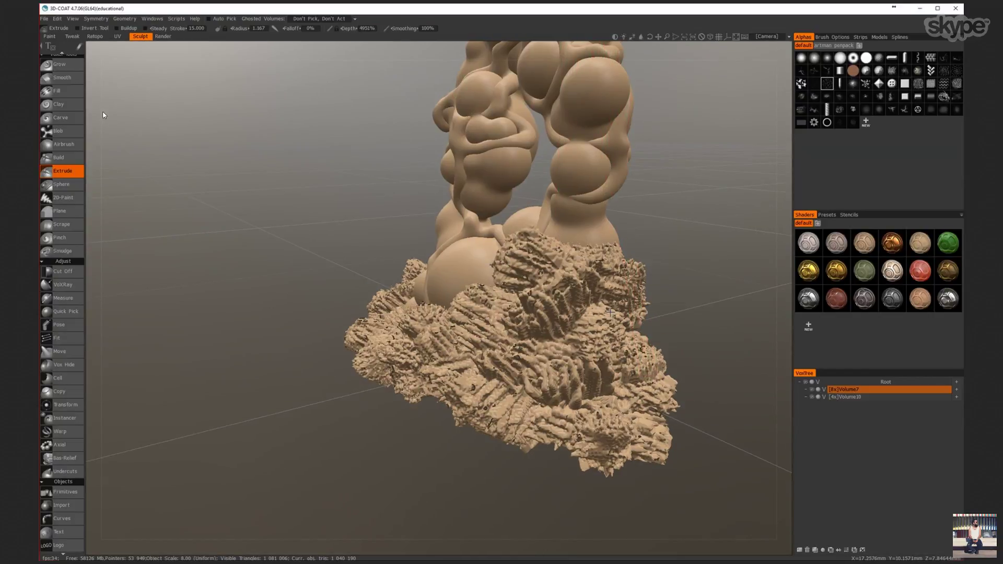
# - Return to 3D-Coat and extrude more spiky texture along the side of the base below the arch
pyautogui.moveTo(610, 311); pyautogui.dragTo(651, 286, button='middle')
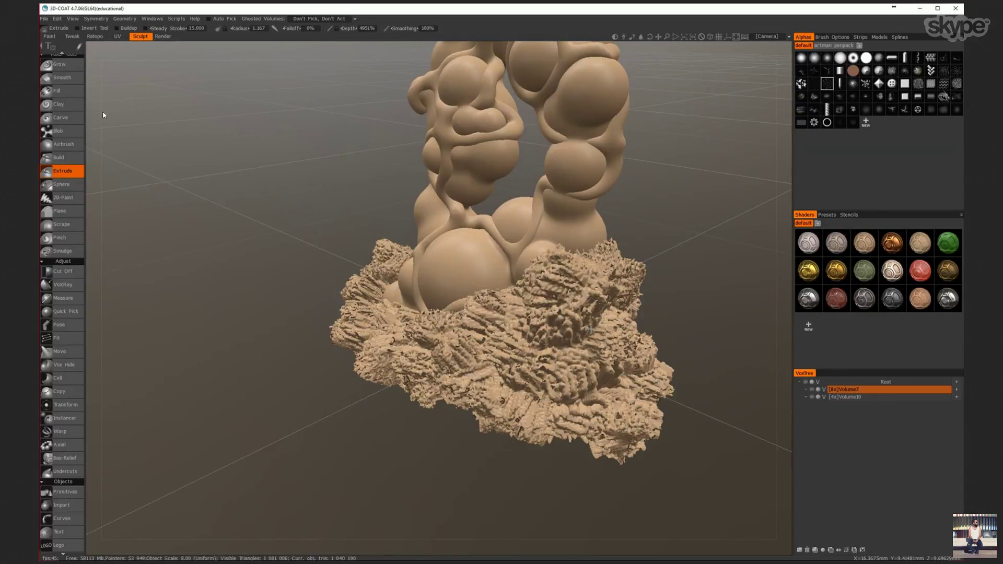
pyautogui.moveTo(103, 115); pyautogui.dragTo(103, 115, button='middle')
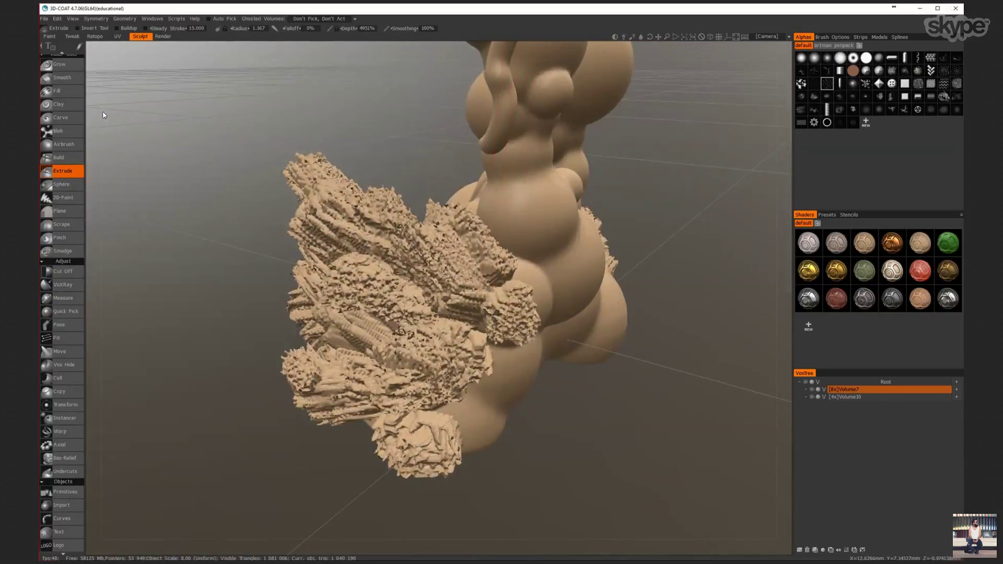
pyautogui.moveTo(510, 292)
pyautogui.mouseDown()
pyautogui.moveTo(514, 334)
pyautogui.moveTo(483, 361)
pyautogui.moveTo(478, 428)
pyautogui.moveTo(423, 334)
pyautogui.mouseUp()
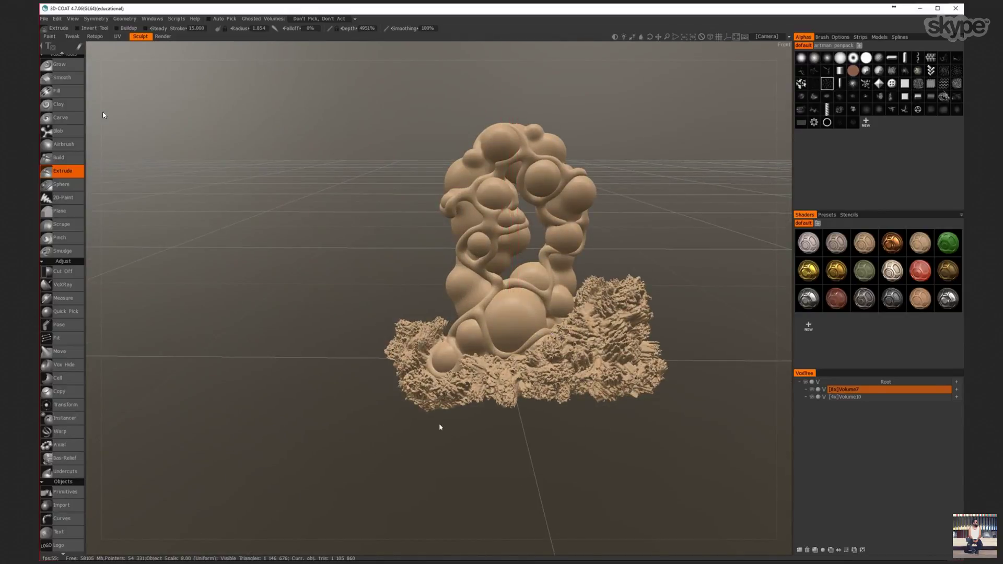
# - With an Extrude radius of 1.854, grow the base's right side outward and extend its upper tip into a long spiky protrusion
pyautogui.moveTo(439, 427); pyautogui.dragTo(463, 379, button='right')
pyautogui.scroll(3, 517, 272)
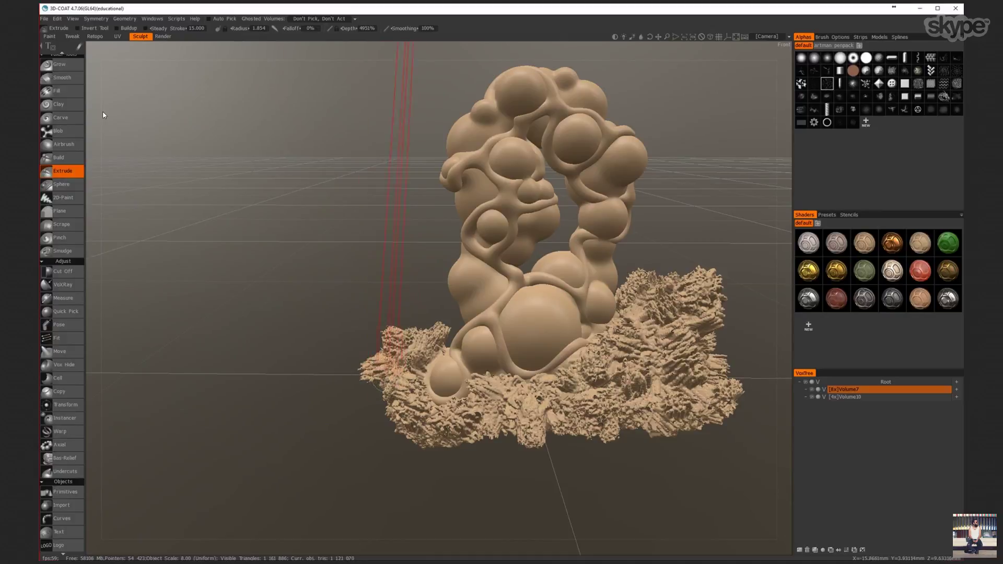
pyautogui.moveTo(522, 314); pyautogui.dragTo(465, 314, button='right')
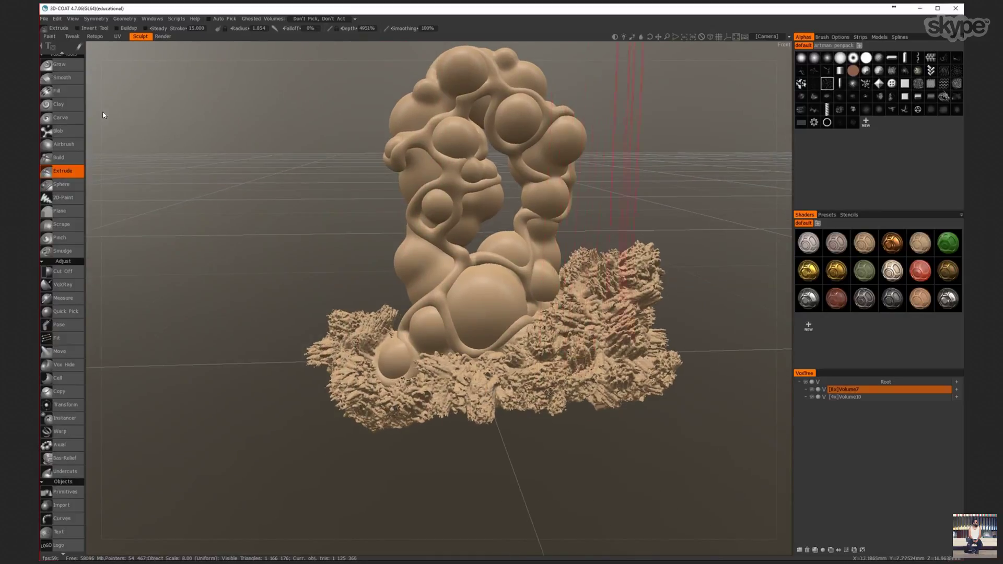
pyautogui.moveTo(655, 282)
pyautogui.mouseDown()
pyautogui.moveTo(692, 360)
pyautogui.moveTo(654, 303)
pyautogui.moveTo(674, 298)
pyautogui.mouseUp()
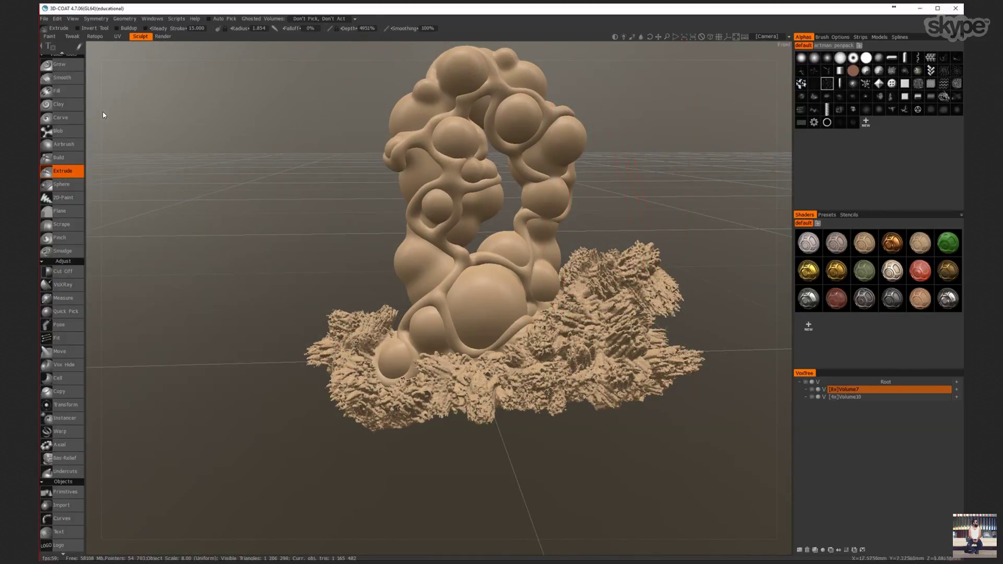
pyautogui.moveTo(673, 298)
pyautogui.mouseDown(button='right')
pyautogui.moveTo(575, 305)
pyautogui.moveTo(661, 340)
pyautogui.moveTo(685, 331)
pyautogui.moveTo(628, 271)
pyautogui.mouseUp(button='right')
pyautogui.moveTo(628, 271); pyautogui.dragTo(648, 252)
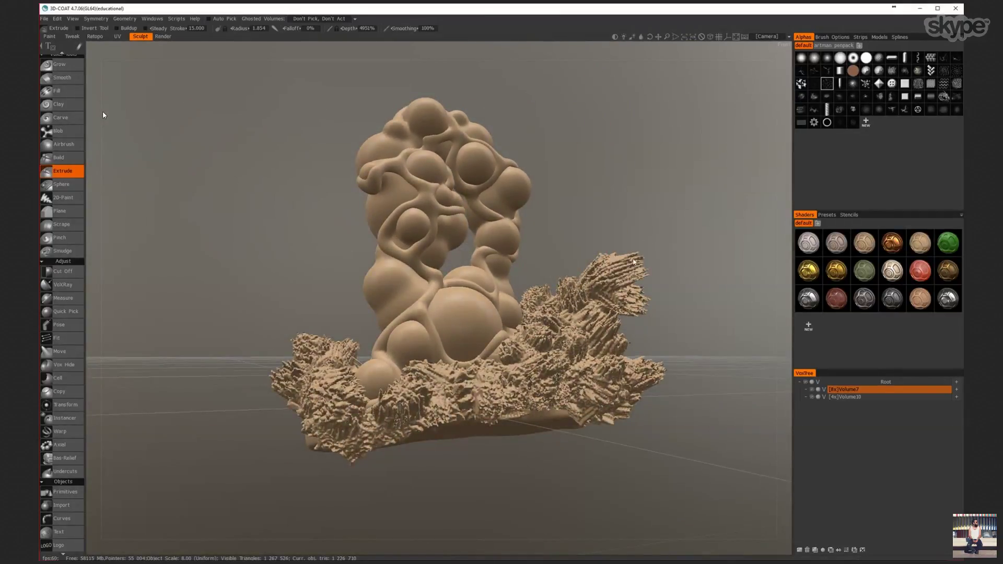
# - Choose the Spikes tool and add a new empty volume for its strokes
pyautogui.moveTo(633, 261); pyautogui.dragTo(689, 279, button='right')
pyautogui.scroll(-3, 62, 392)
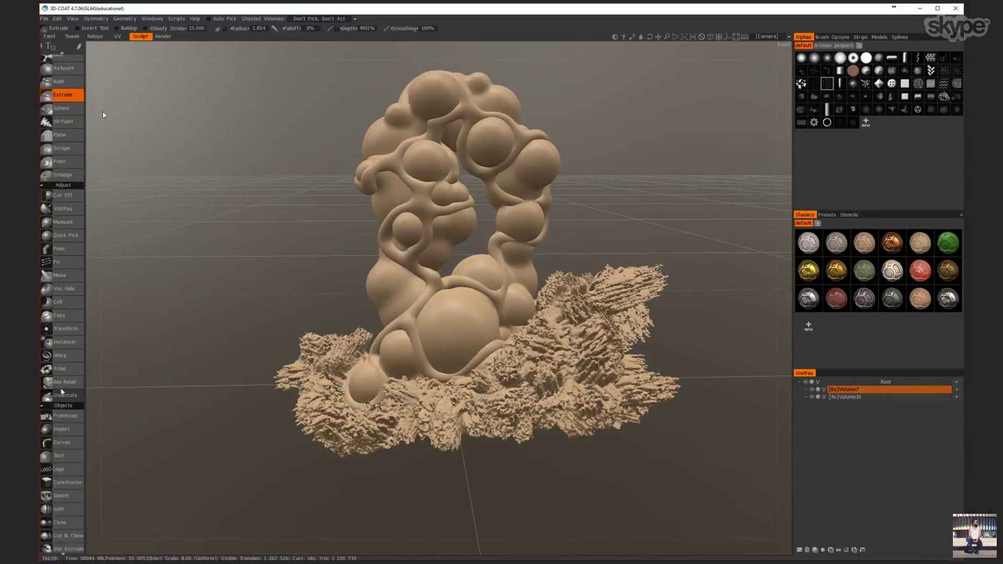
pyautogui.scroll(-2, 62, 392)
pyautogui.scroll(-2, 58, 491)
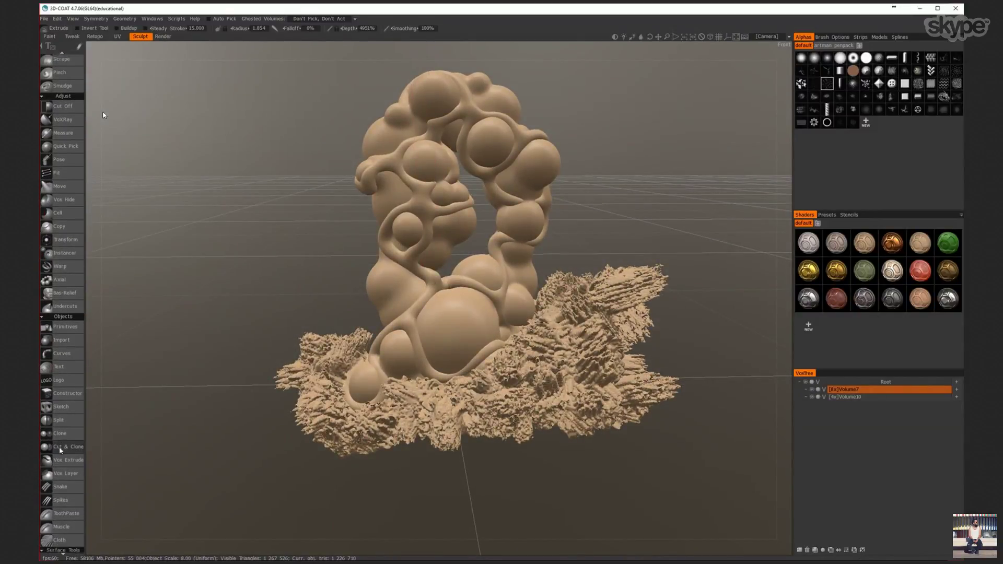
pyautogui.click(57, 496)
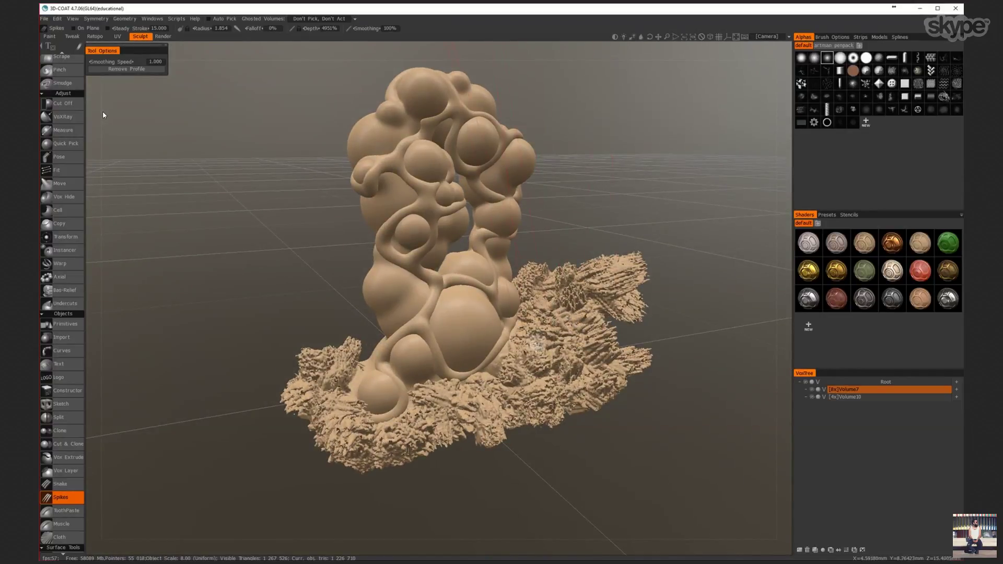
pyautogui.scroll(2, 556, 299)
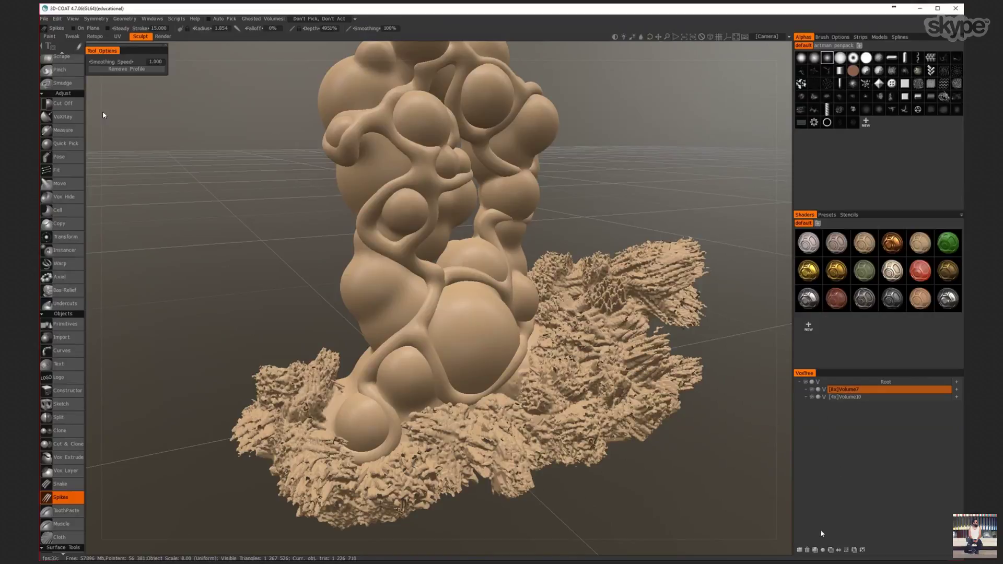
pyautogui.click(800, 550)
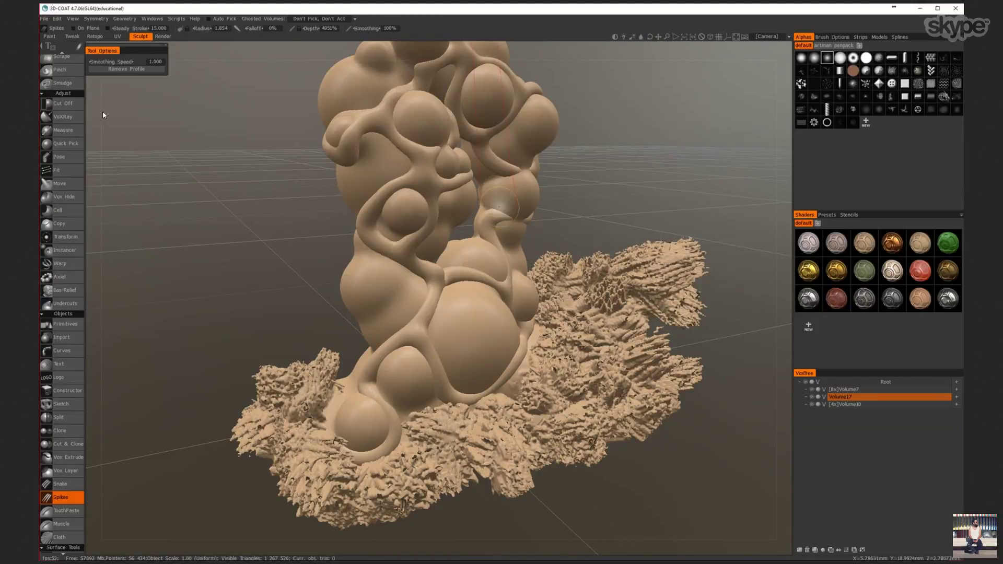
# - Undo a trial spike stroke across the arch and raise the new volume's density to 8x
pyautogui.moveTo(499, 207)
pyautogui.keyDown('alt'); pyautogui.mouseDown()
pyautogui.moveTo(546, 320)
pyautogui.moveTo(641, 332)
pyautogui.moveTo(720, 396)
pyautogui.mouseUp(); pyautogui.keyUp('alt')
pyautogui.hotkey('ctrl', 'z')
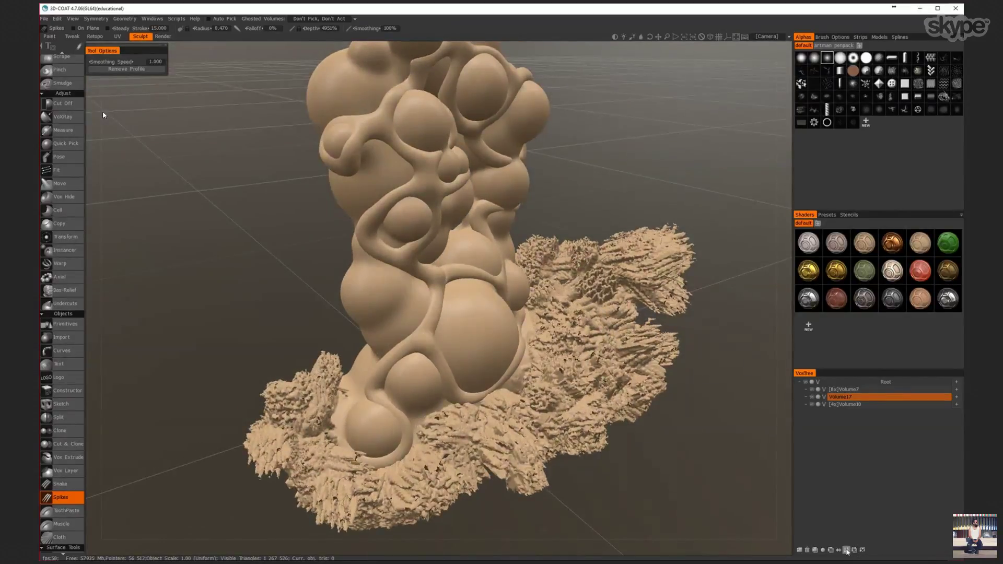
pyautogui.click(846, 550)
pyautogui.click(847, 550)
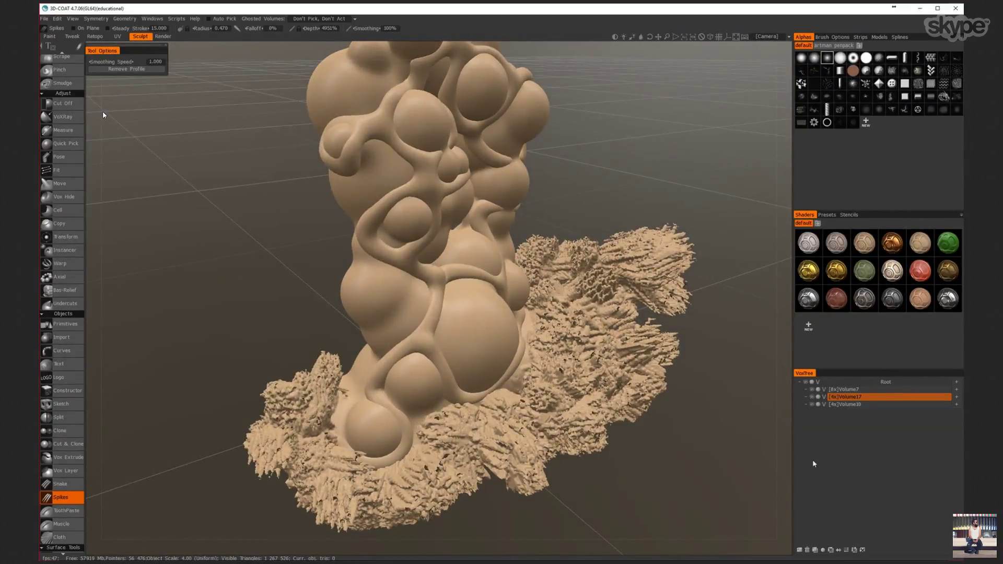
pyautogui.click(846, 550)
# - Try drawing a curved spike over the front of the textured base
pyautogui.moveTo(592, 294)
pyautogui.mouseDown(button='right')
pyautogui.moveTo(497, 297)
pyautogui.moveTo(600, 374)
pyautogui.mouseUp(button='right')
pyautogui.moveTo(601, 374); pyautogui.dragTo(515, 420)
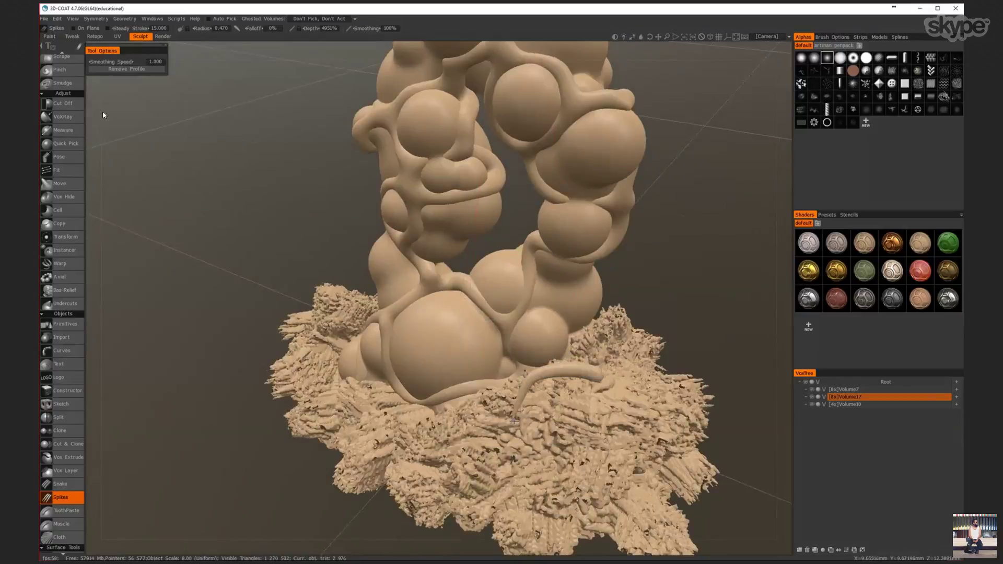
pyautogui.moveTo(514, 421); pyautogui.dragTo(381, 389, button='right')
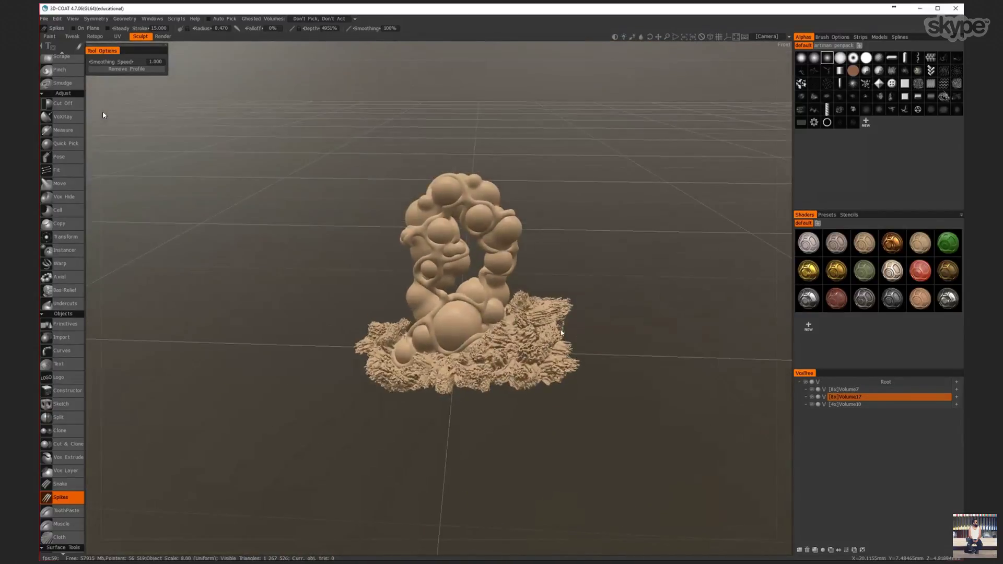
# - Export Volume7, the arch with its spiky base, using a 50% polygon reduction
pyautogui.click(846, 389)
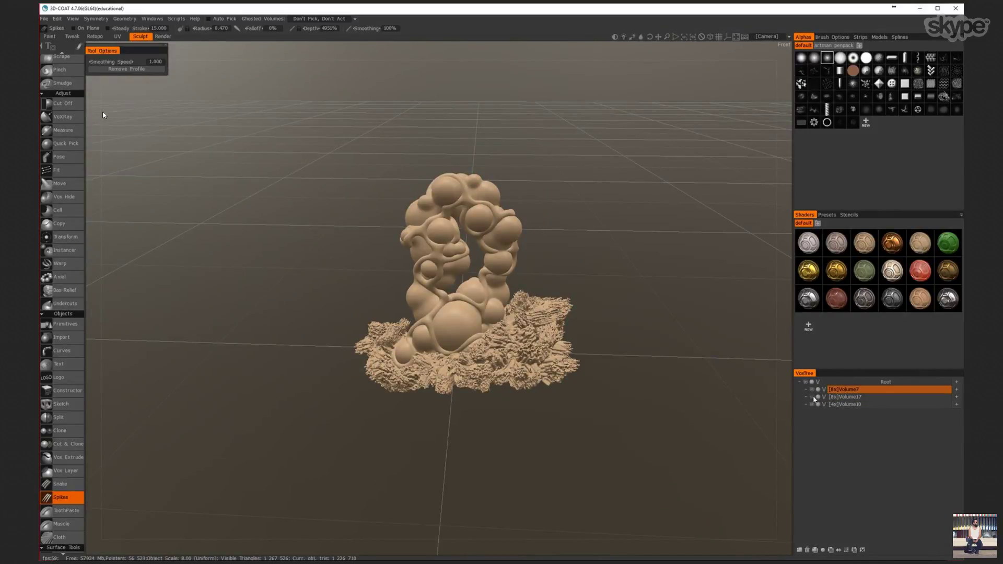
pyautogui.click(813, 390)
pyautogui.click(813, 390)
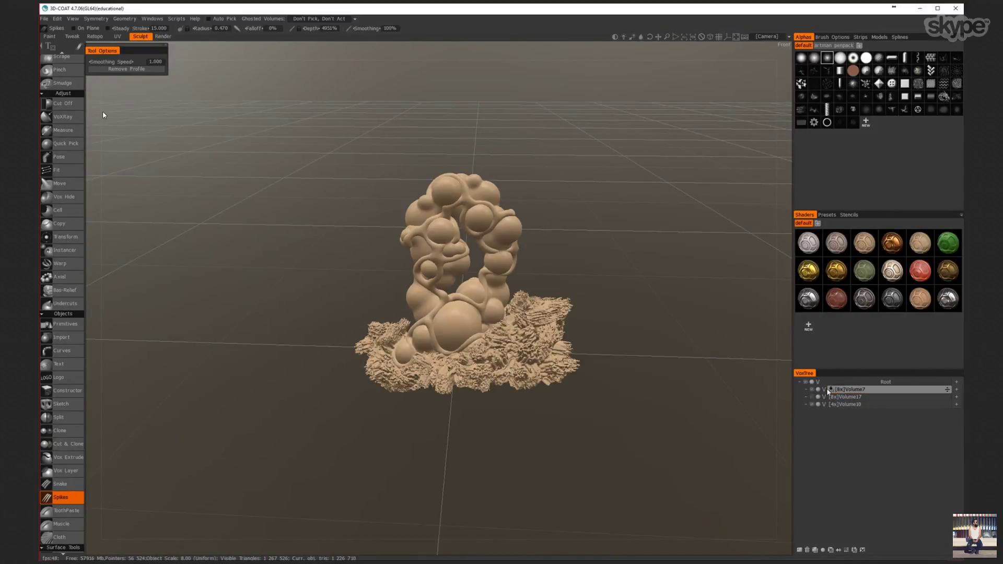
pyautogui.click(813, 390)
pyautogui.click(814, 390)
pyautogui.rightClick(843, 388)
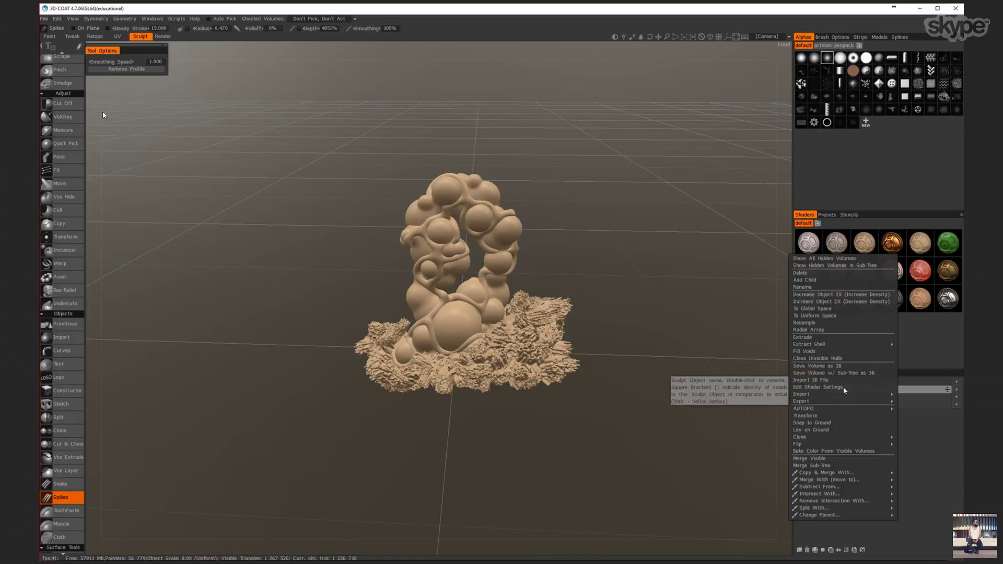
pyautogui.moveTo(864, 404)
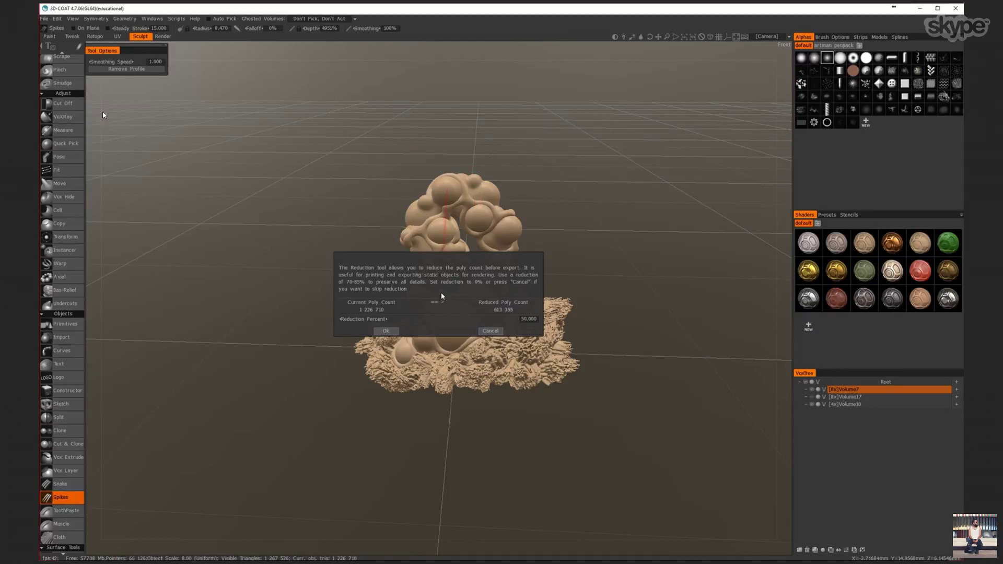
pyautogui.click(393, 330)
pyautogui.click(385, 330)
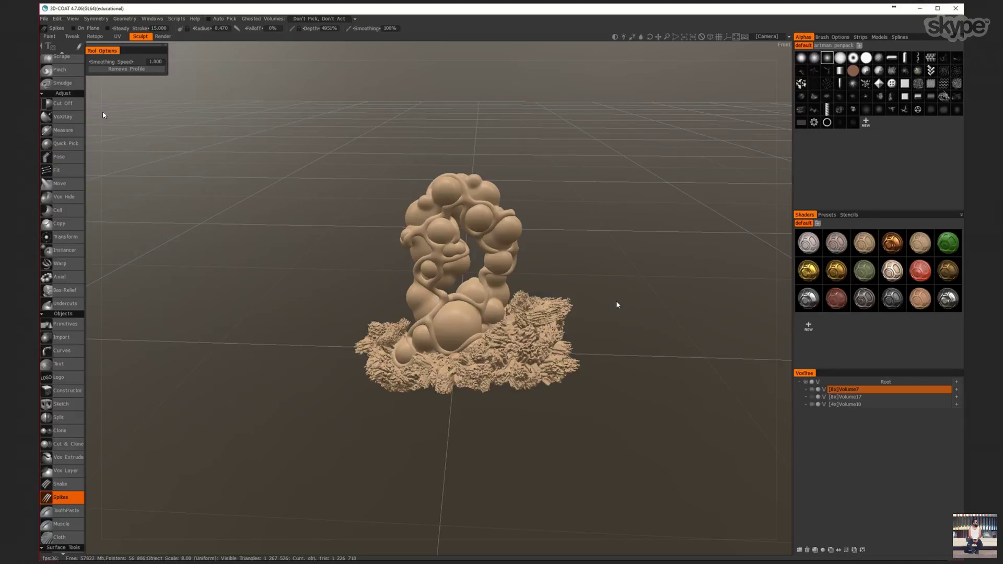
# - Hide Volume7 and export the volume with the Snake tubes as a separate mesh
pyautogui.click(812, 390)
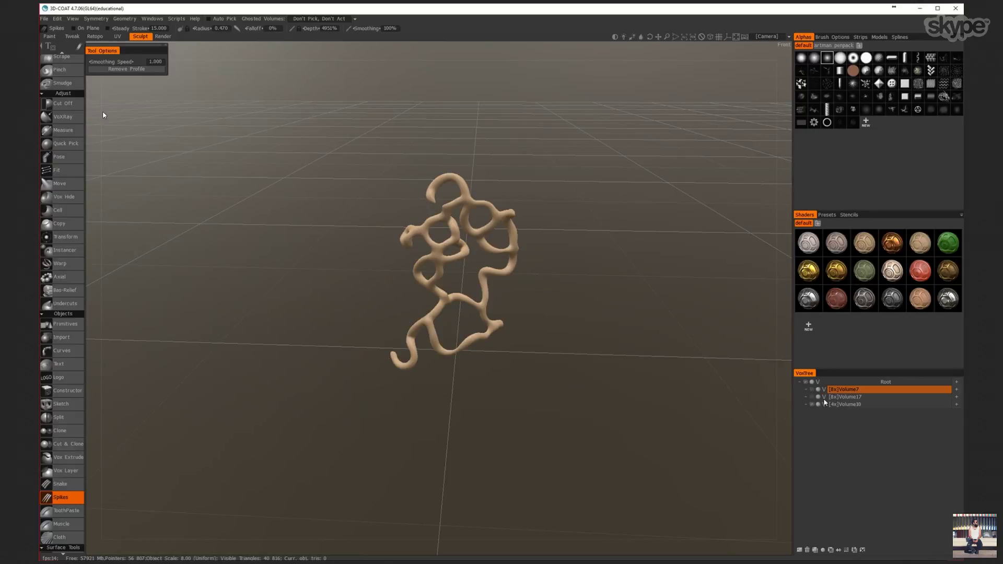
pyautogui.rightClick(836, 404)
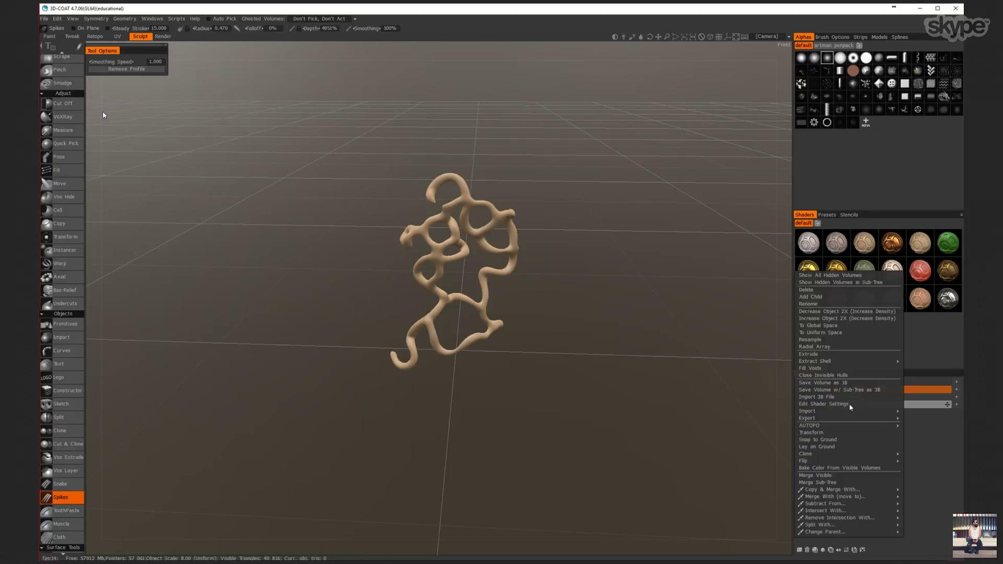
pyautogui.moveTo(835, 417)
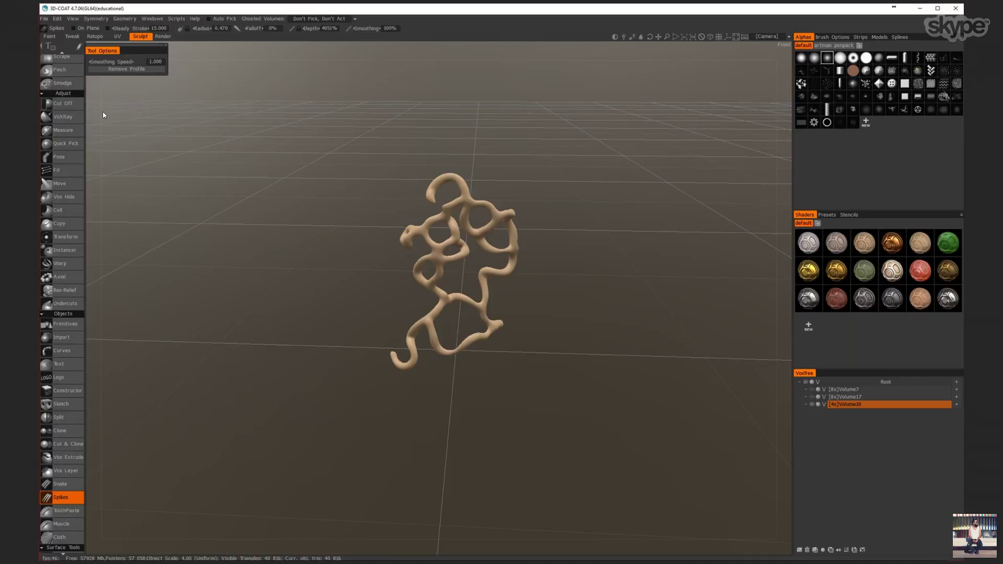
# - Switch to the Structure_clean_01.c4d scene in Cinema 4D and merge the exported Volume7 mesh into it
pyautogui.moveTo(161, 563)
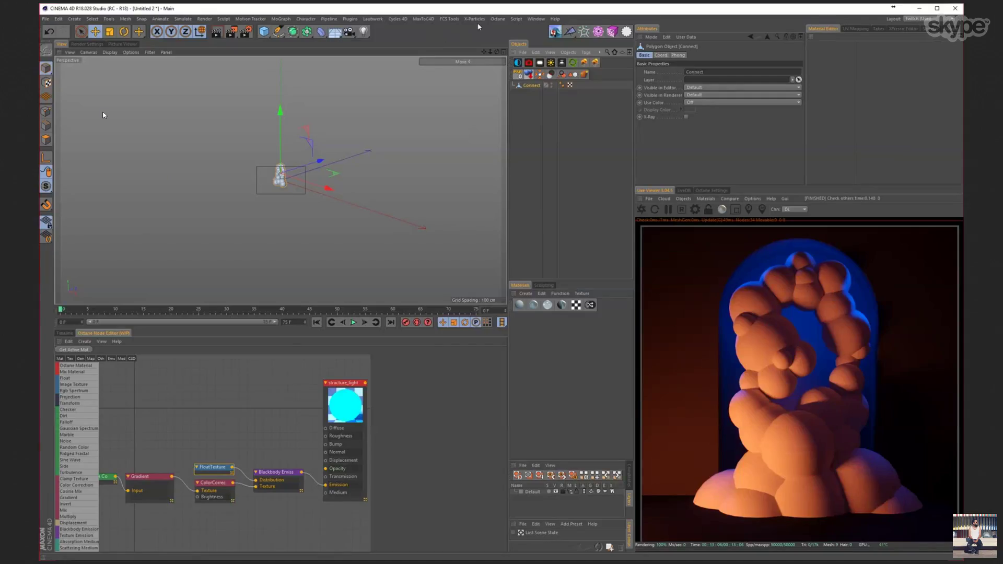
pyautogui.click(536, 19)
pyautogui.click(558, 212)
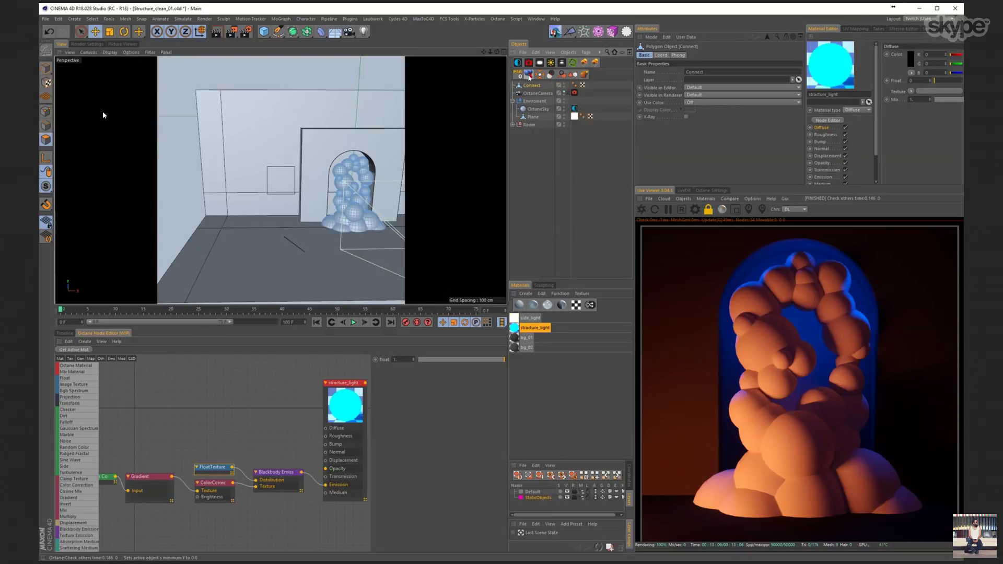
pyautogui.click(522, 52)
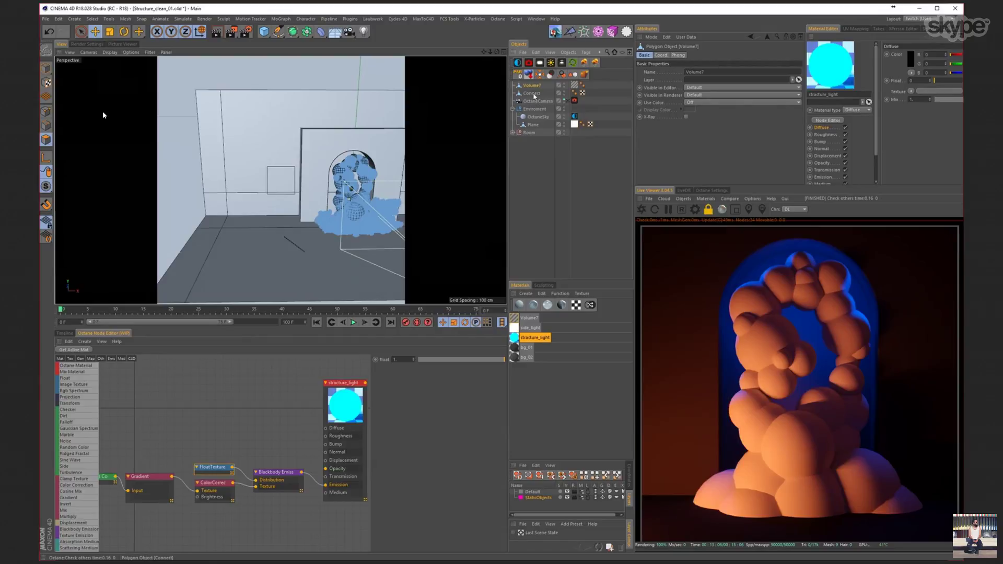
# - Delete the old Connect sphere arch from the scene and merge in the exported Snake tube mesh
pyautogui.click(532, 86)
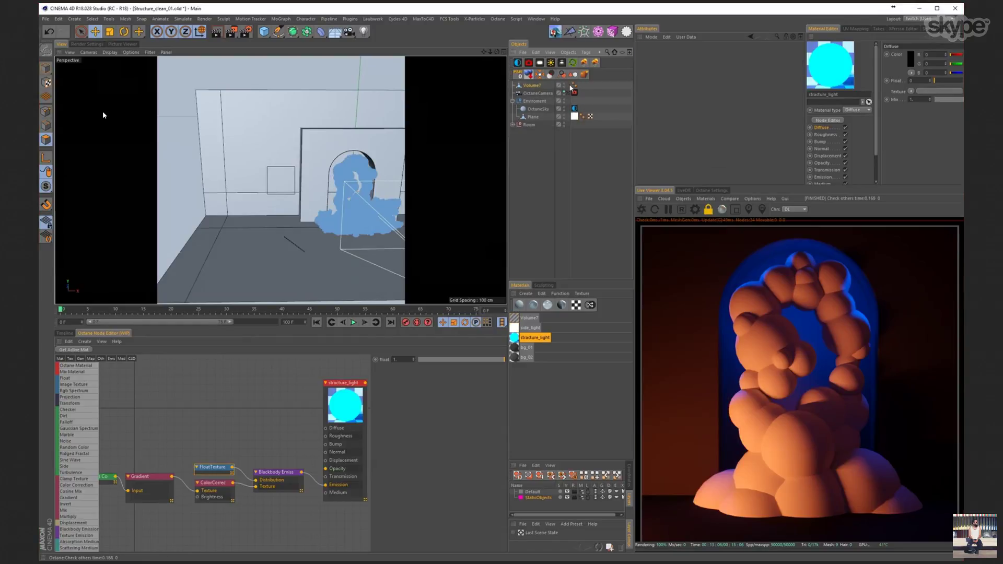
pyautogui.click(557, 145)
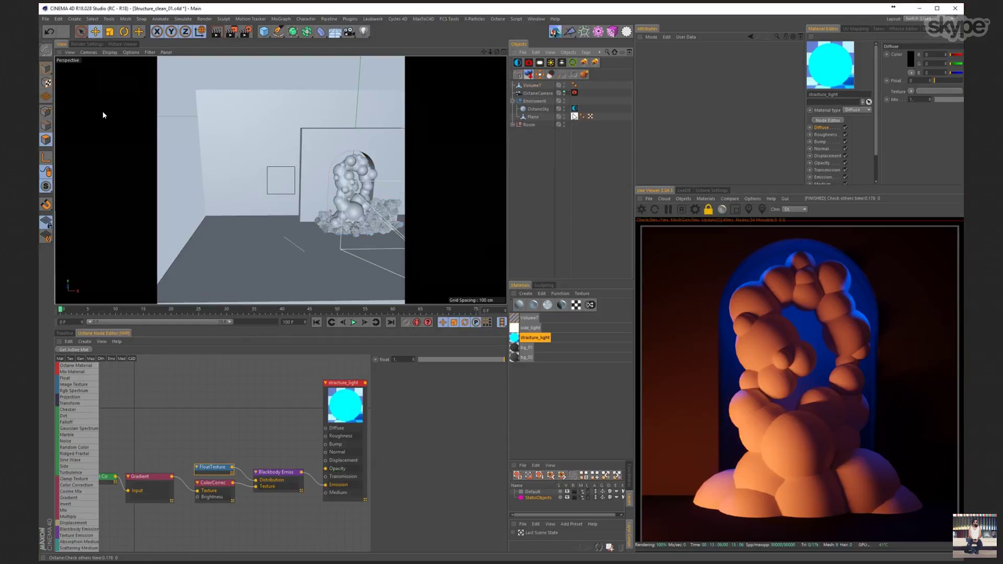
pyautogui.click(567, 93)
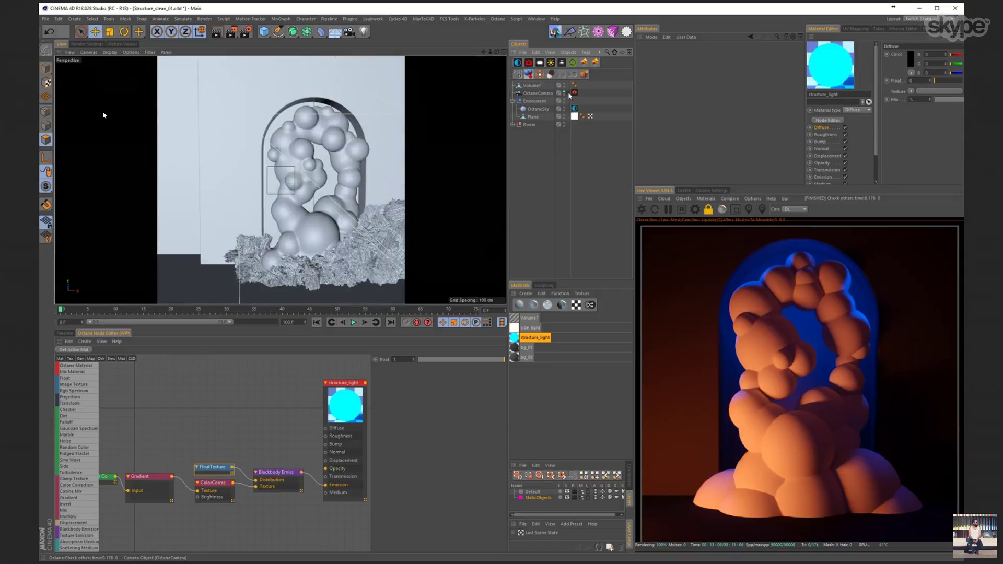
pyautogui.click(522, 53)
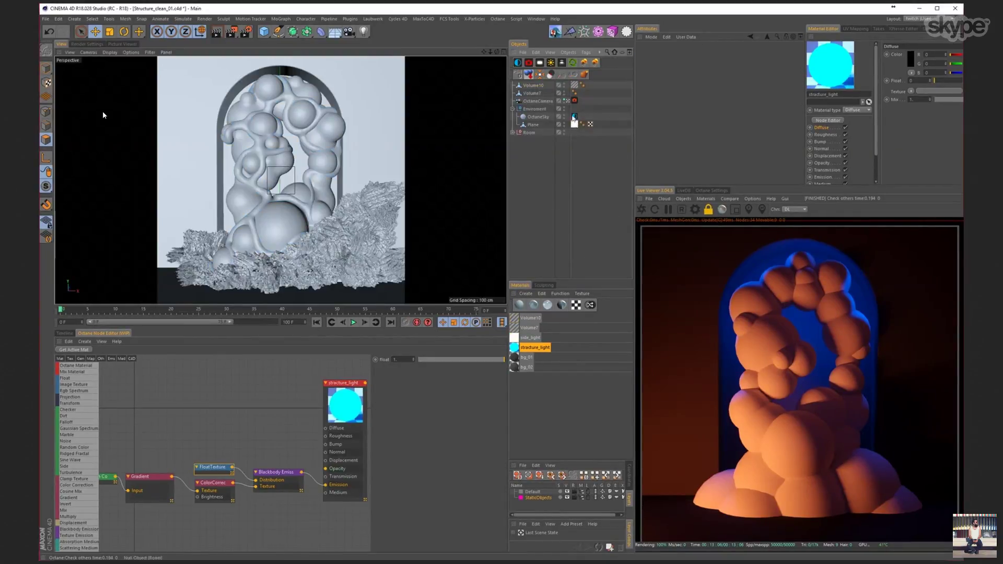
# - Restart the Octane live render and reposition OctaneCamera to about 20 cm in Y and -100 cm in Z
pyautogui.click(641, 209)
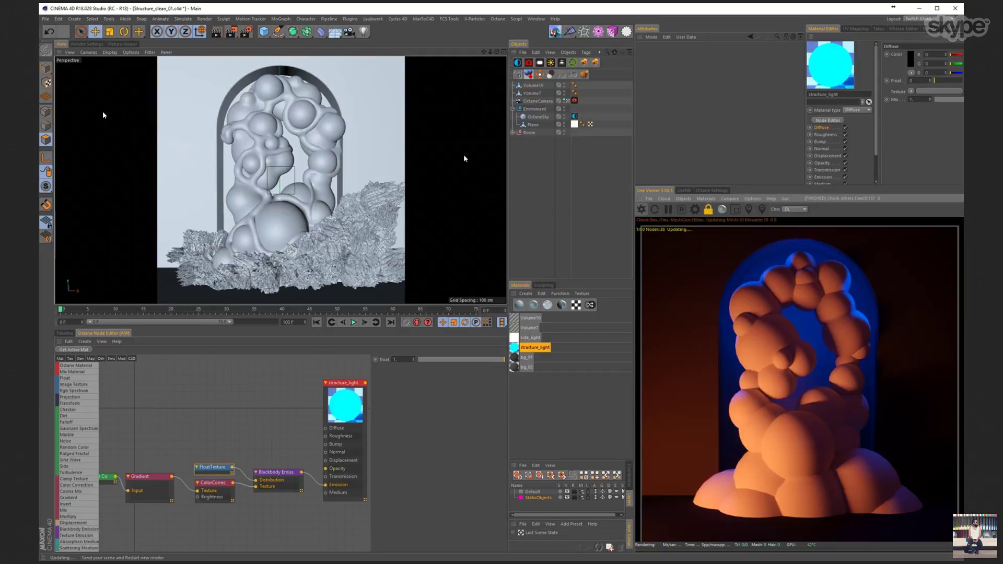
pyautogui.click(538, 101)
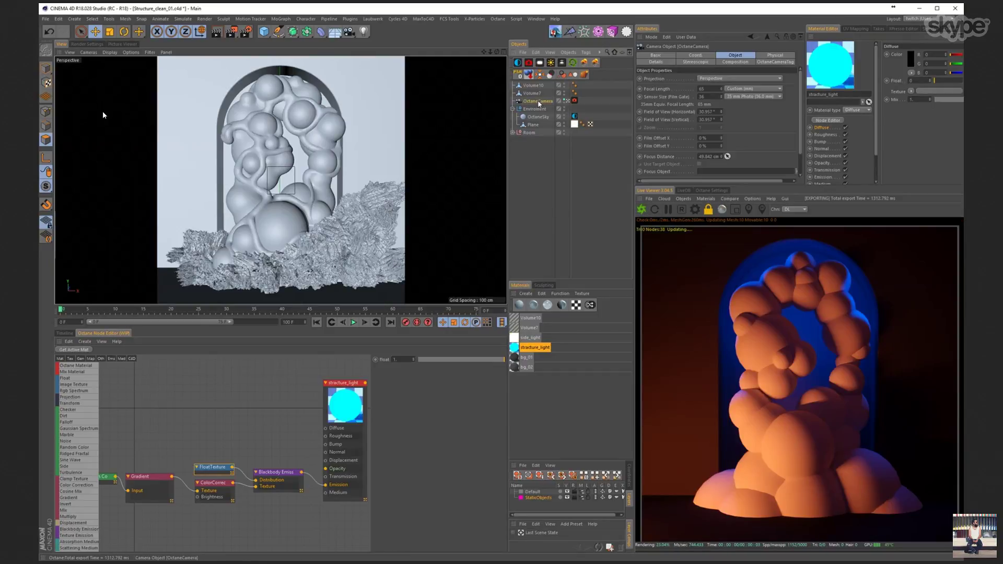
pyautogui.click(679, 55)
pyautogui.moveTo(682, 90); pyautogui.dragTo(664, 143)
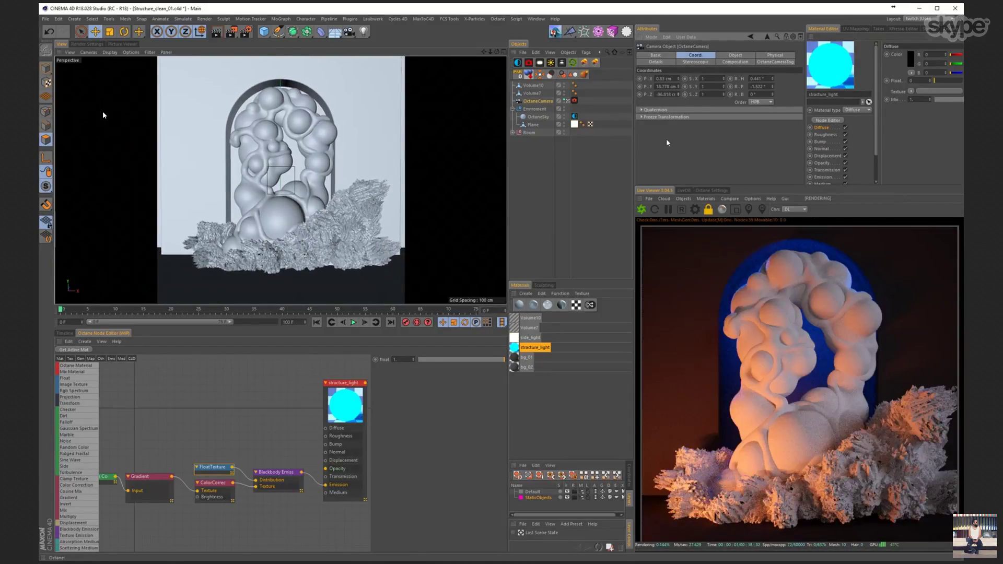
pyautogui.moveTo(678, 86); pyautogui.dragTo(676, 111)
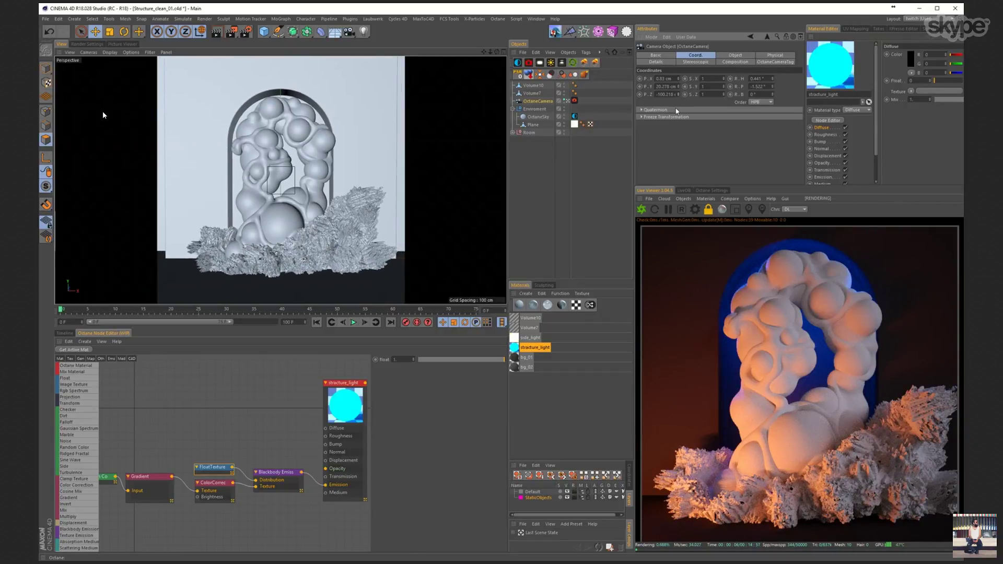
# - Scale Volume10 and Volume7 down together so the sculpture fits within the arched niche, and nudge them slightly sideways
pyautogui.click(533, 86)
pyautogui.keyDown('shift'); pyautogui.click(531, 93); pyautogui.keyUp('shift')
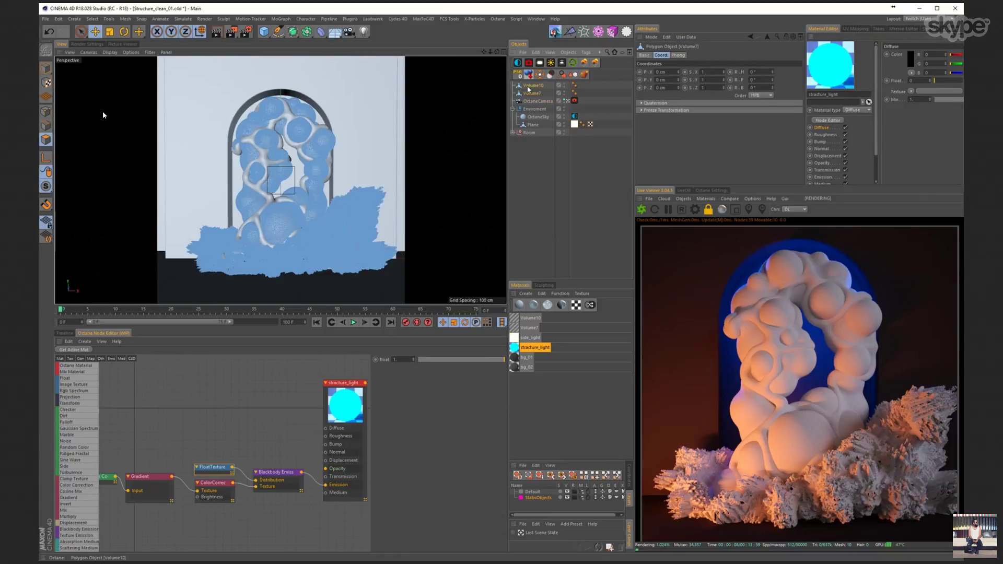
pyautogui.press('t')
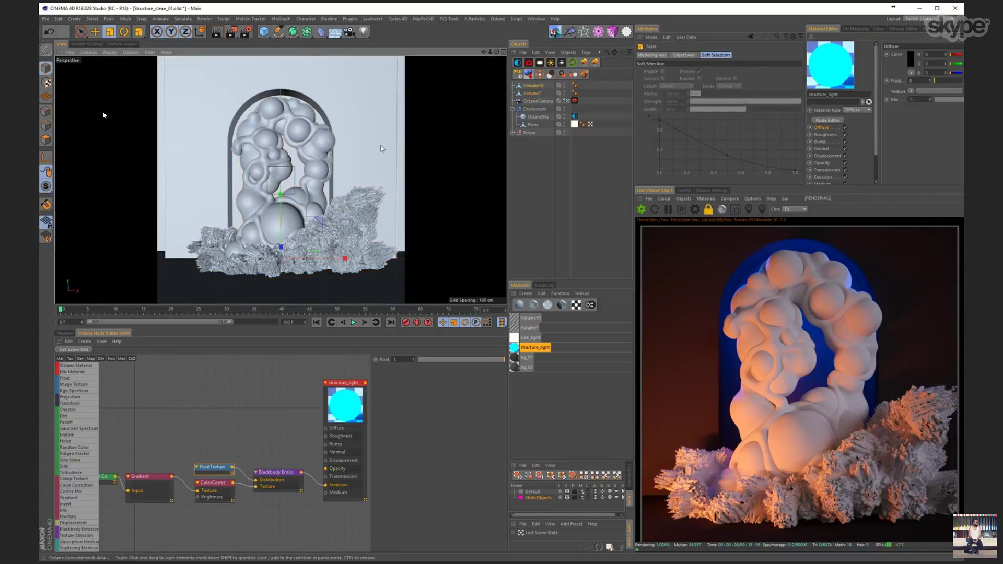
pyautogui.moveTo(380, 148); pyautogui.dragTo(357, 156)
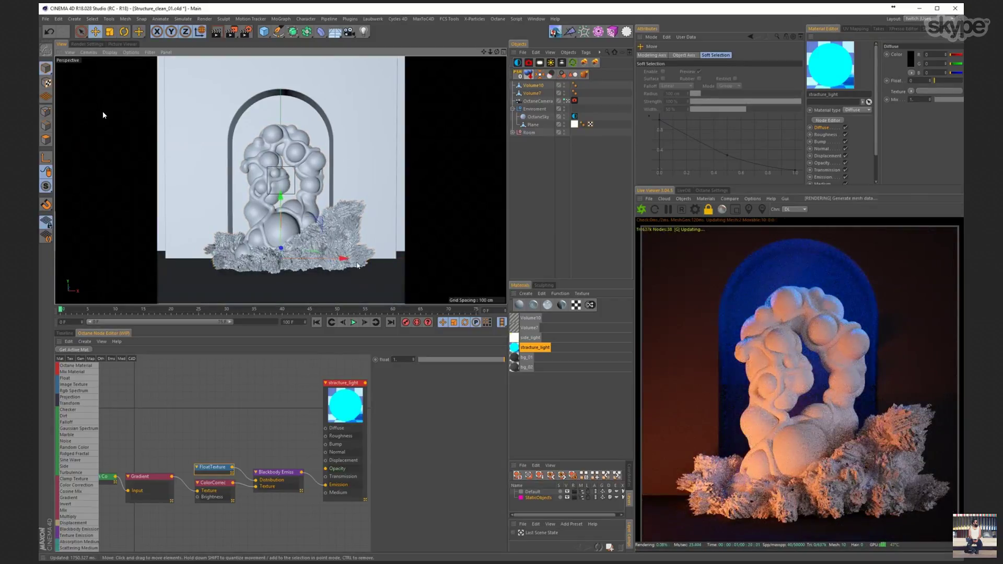
pyautogui.press('e')
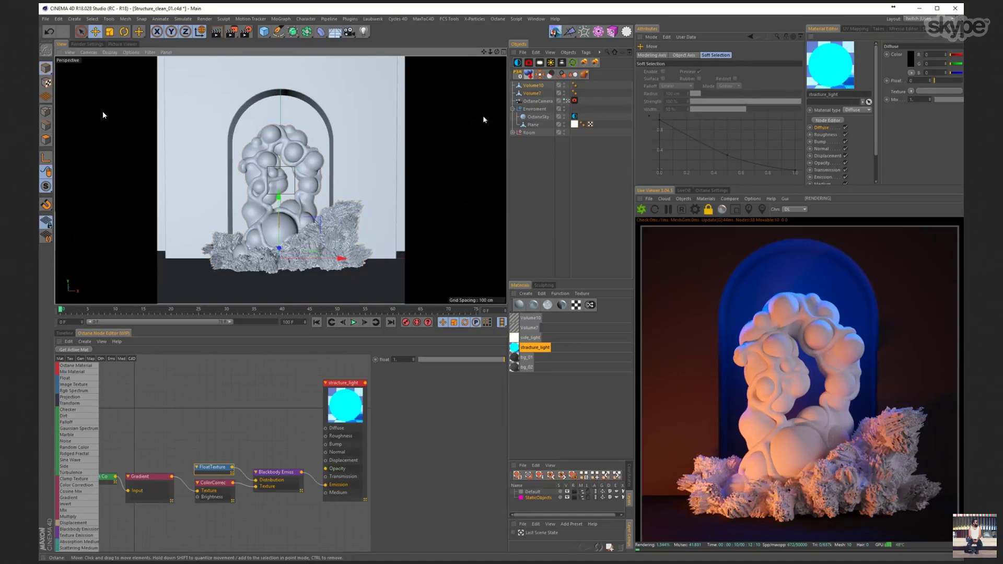
# - Check the meshes' placement in the four-view layout and inspect the Snake tubes alone by temporarily hiding Volume7
pyautogui.click(503, 52)
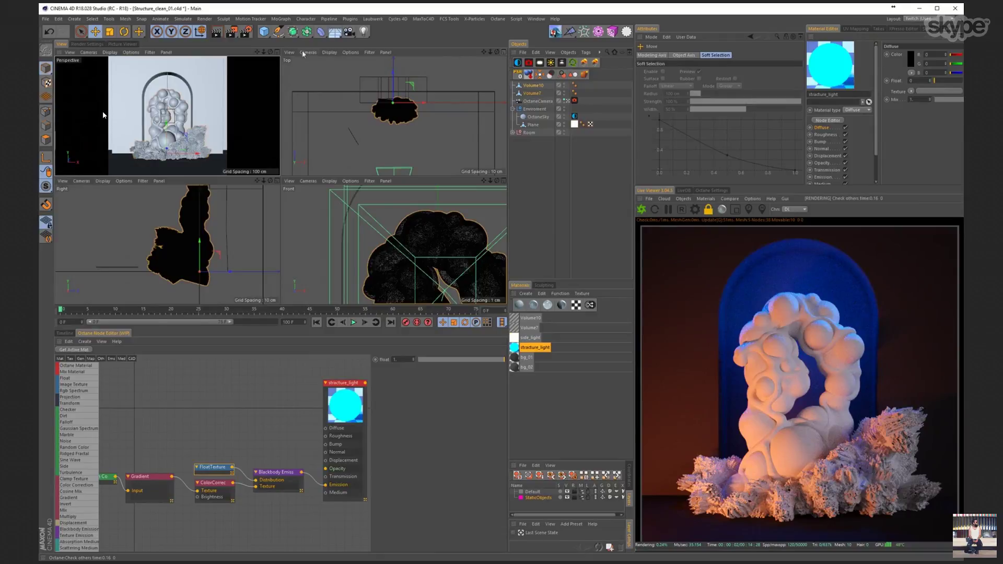
pyautogui.click(277, 52)
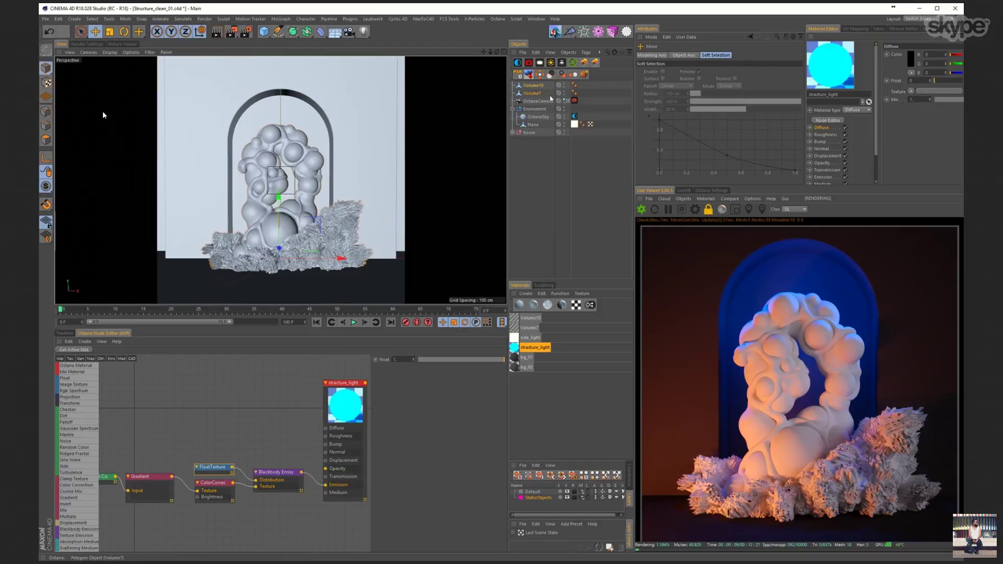
pyautogui.hotkey('alt', 'h')
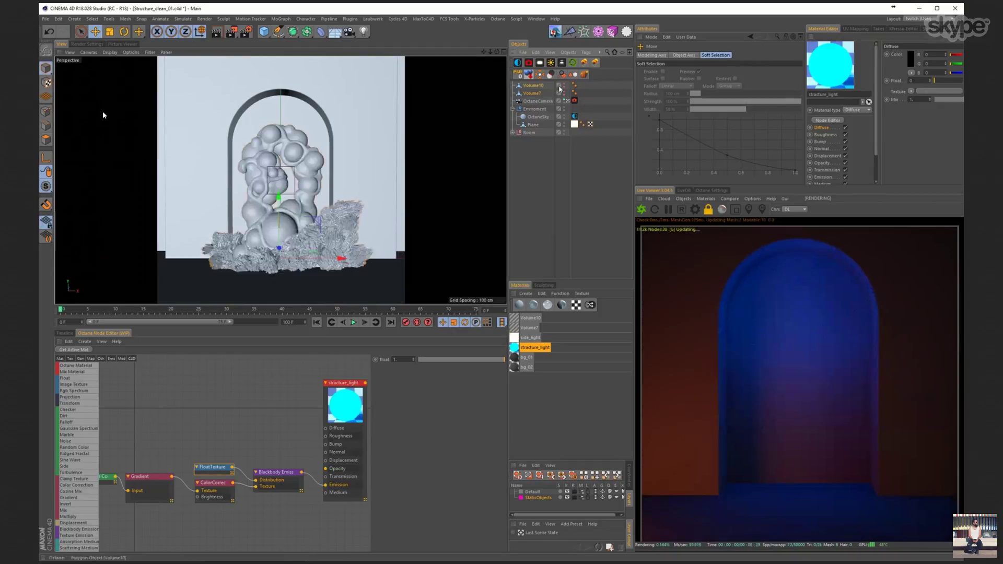
pyautogui.hotkey('alt', 'h')
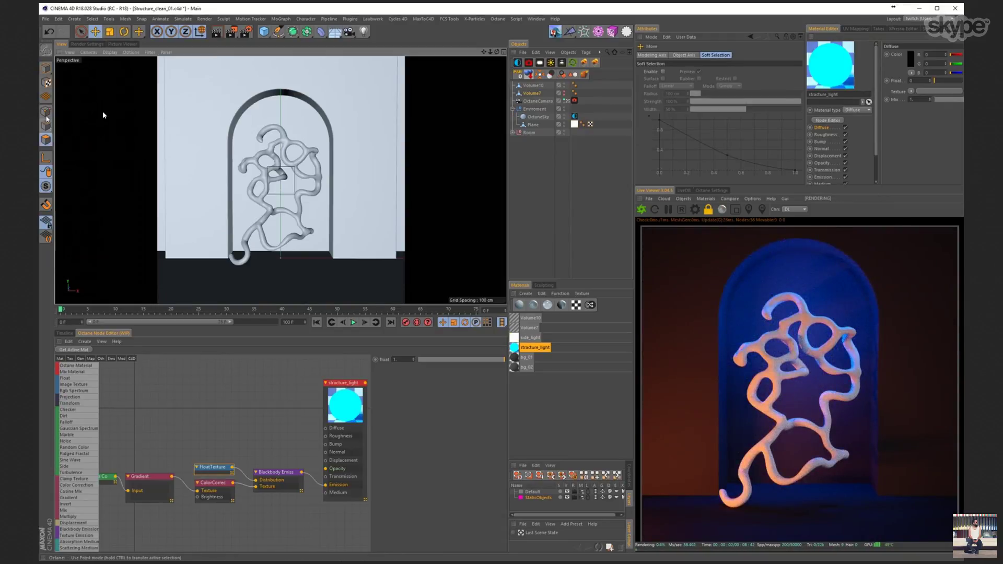
pyautogui.click(46, 66)
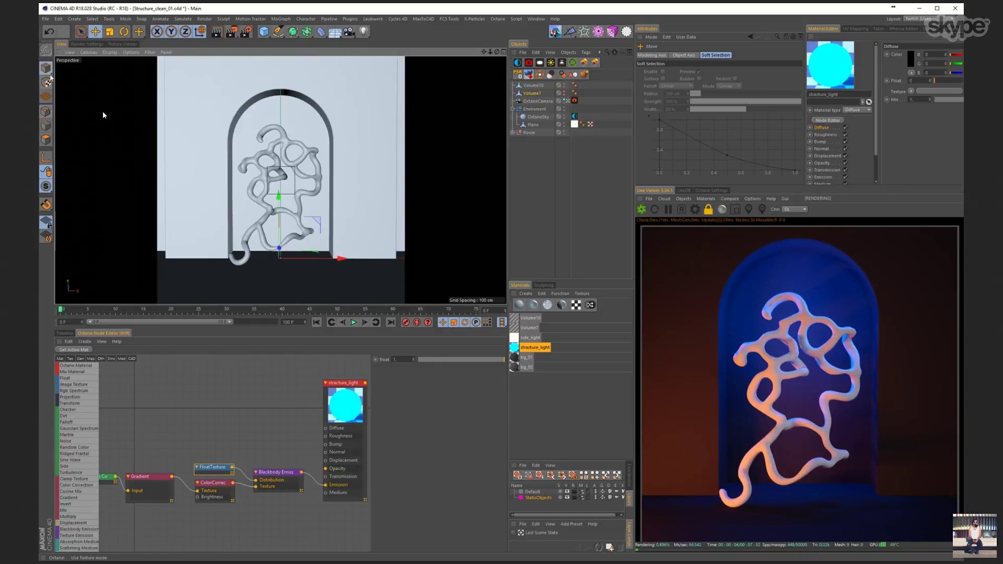
pyautogui.click(530, 94)
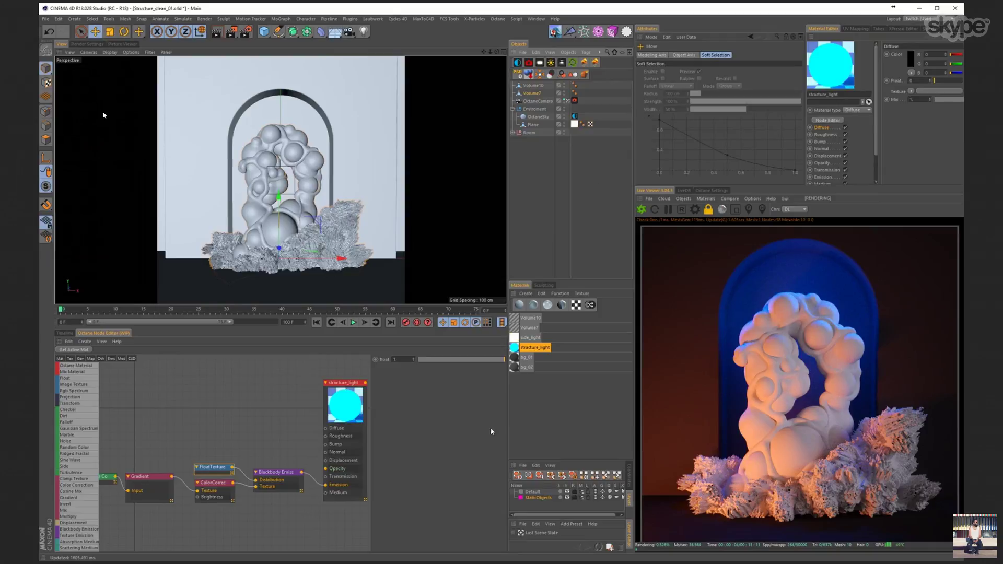
# - Create an Octane Glossy material and assign it to Volume7, the sphere arch with the spiky base
pyautogui.click(548, 410)
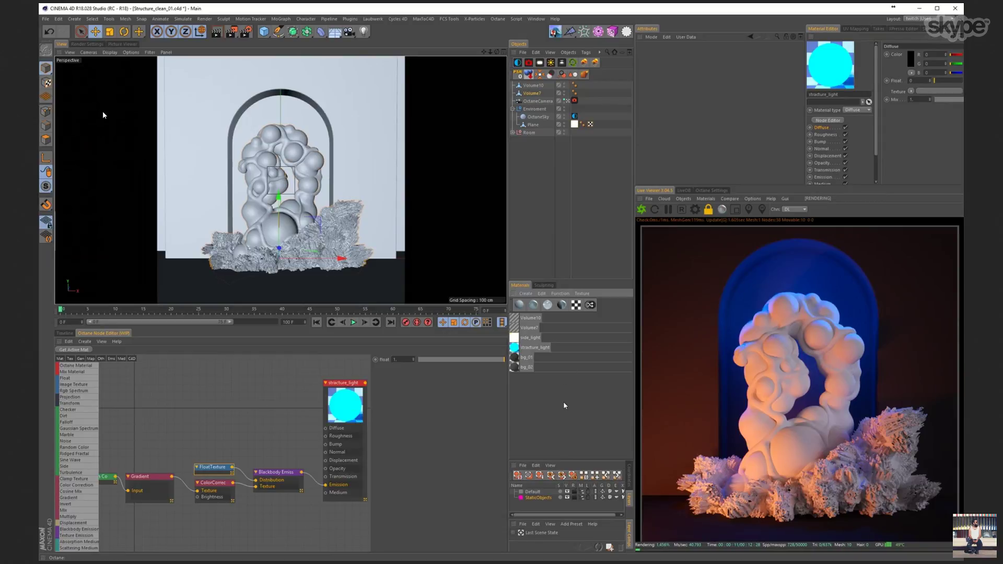
pyautogui.click(534, 307)
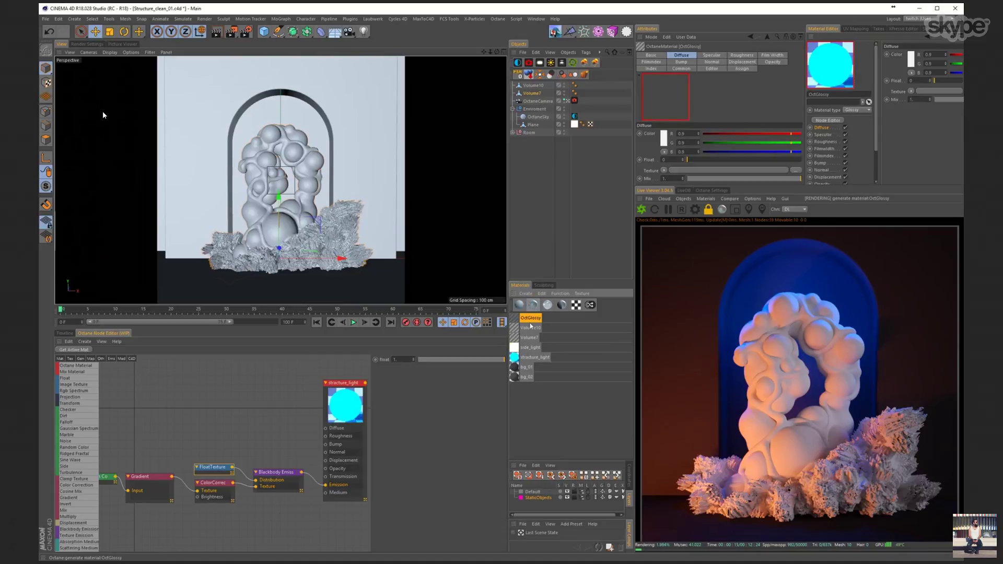
pyautogui.click(533, 85)
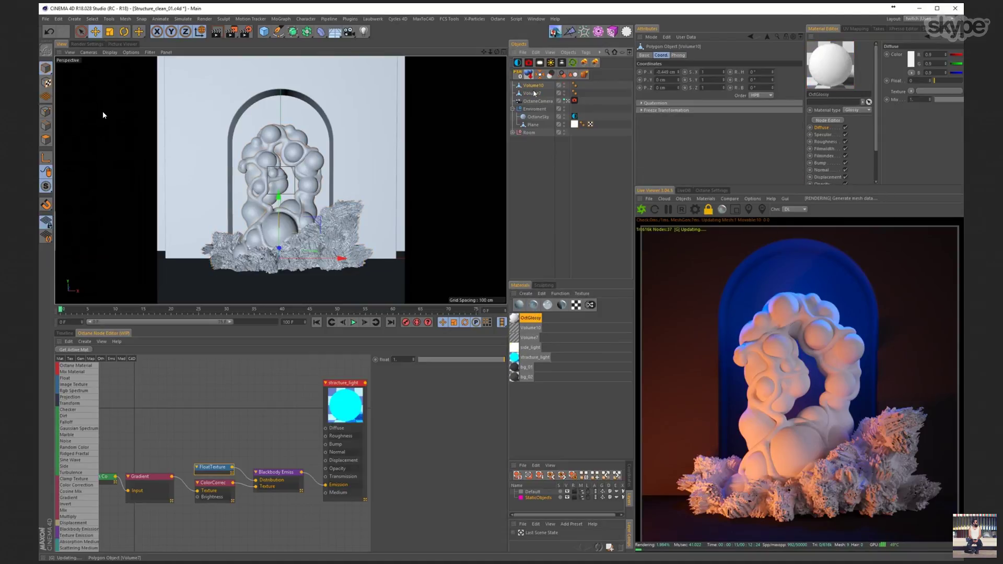
pyautogui.moveTo(530, 317); pyautogui.dragTo(528, 94)
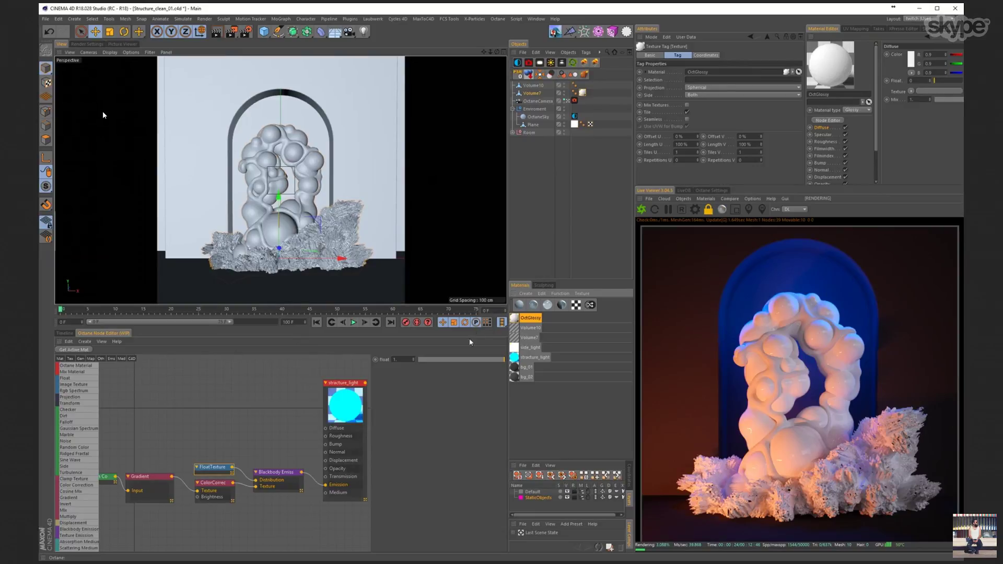
# - Connect an RGB Spectrum node to OctGlossy's Diffuse and set its colour to crimson, about R 0.587, G 0.021, B 0.112
pyautogui.click(79, 350)
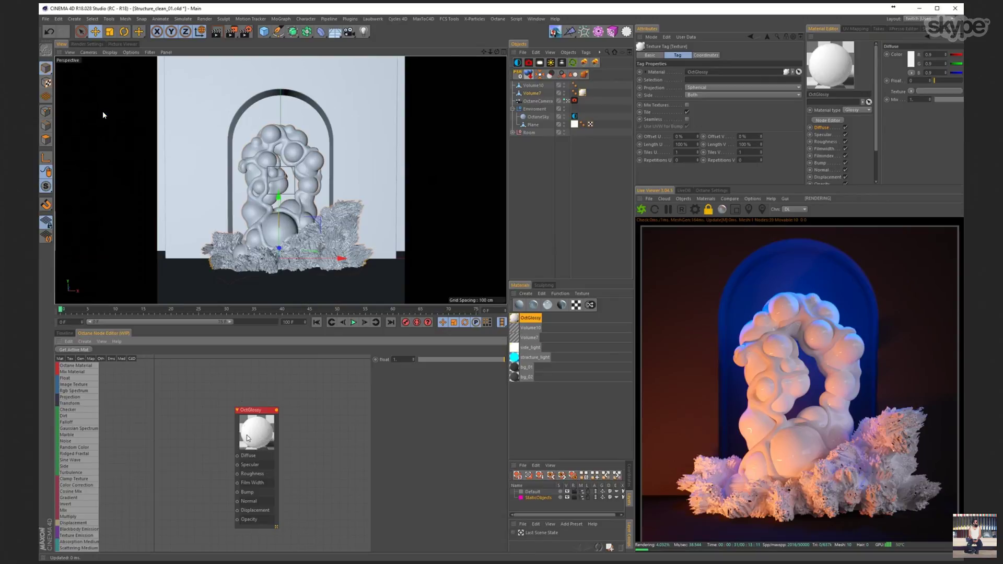
pyautogui.moveTo(249, 436); pyautogui.dragTo(296, 413)
pyautogui.click(296, 413)
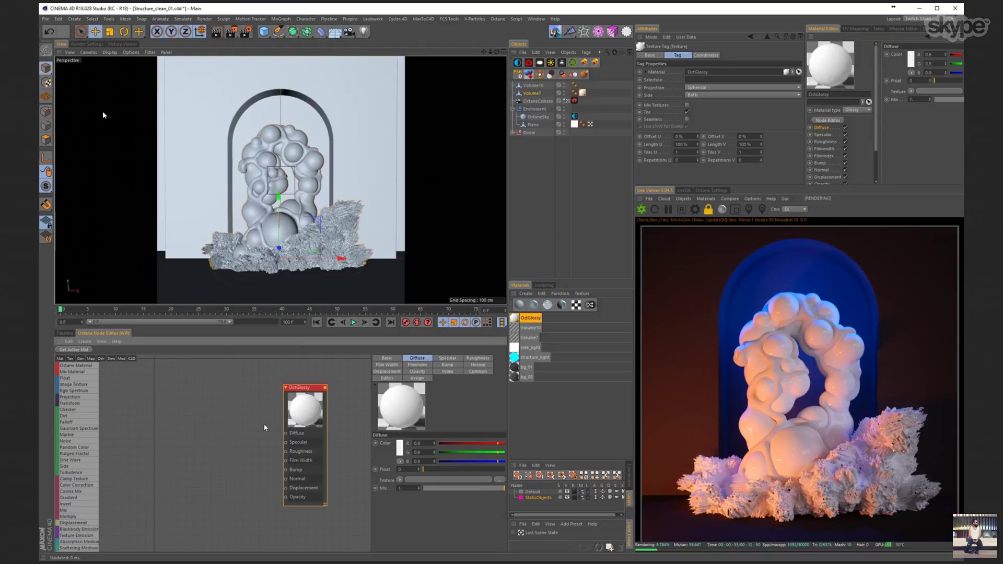
pyautogui.moveTo(307, 416); pyautogui.dragTo(307, 405)
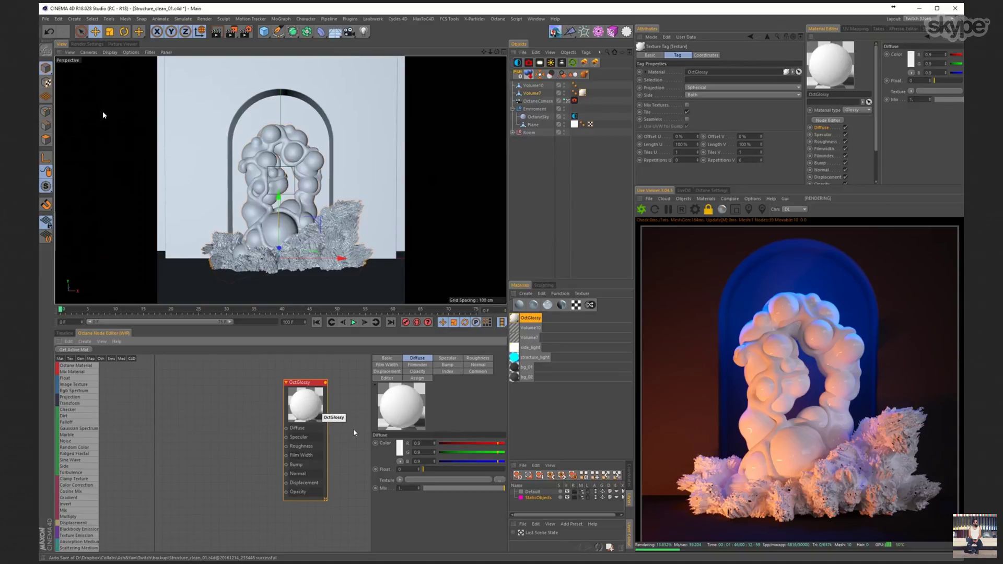
pyautogui.moveTo(310, 408); pyautogui.dragTo(307, 408)
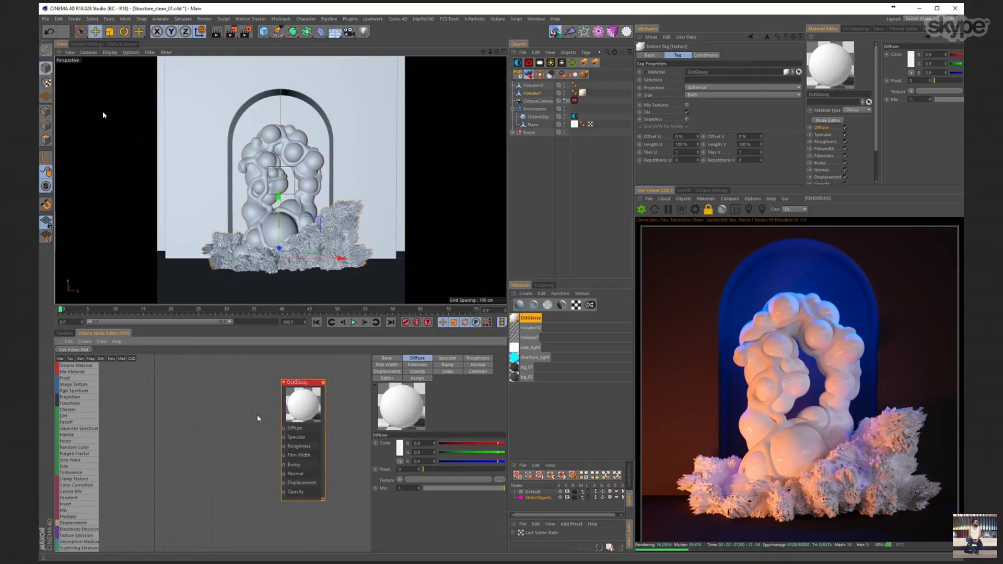
pyautogui.moveTo(73, 391); pyautogui.dragTo(276, 431)
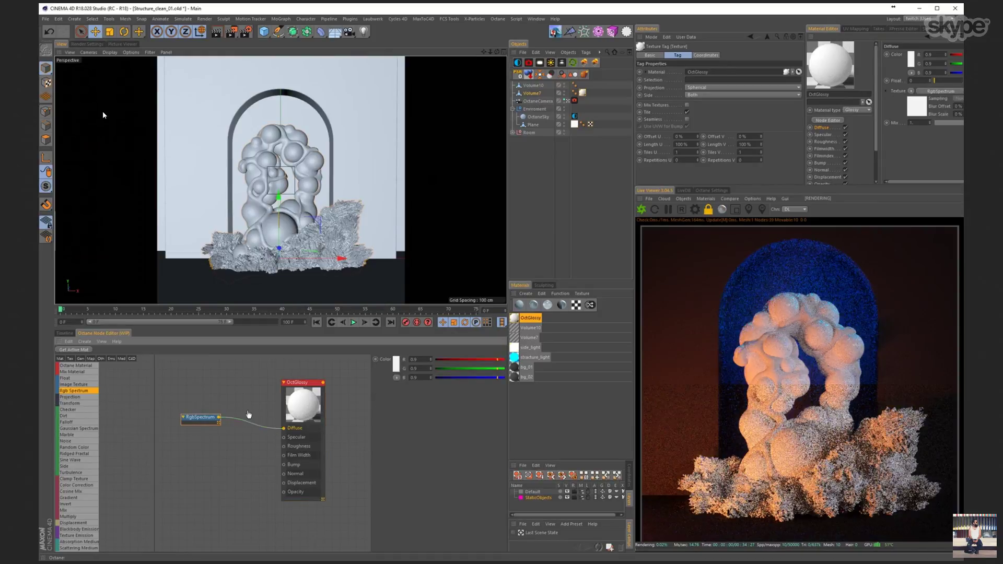
pyautogui.middleClick(103, 115)
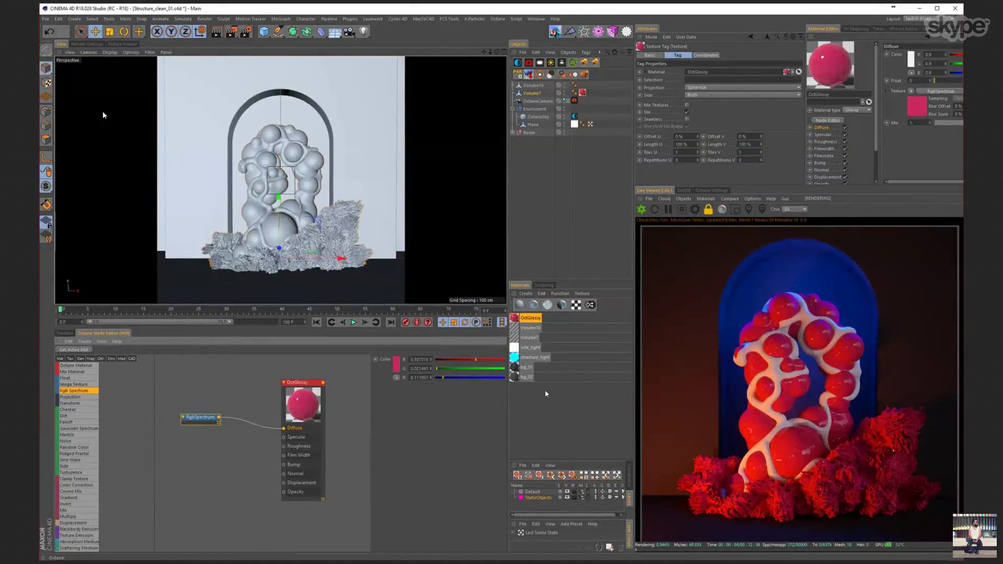
# - Set the RGB Spectrum colour of the bg_01 room material to blue, about R 0.07, G 0.10, B 0.45
pyautogui.click(526, 368)
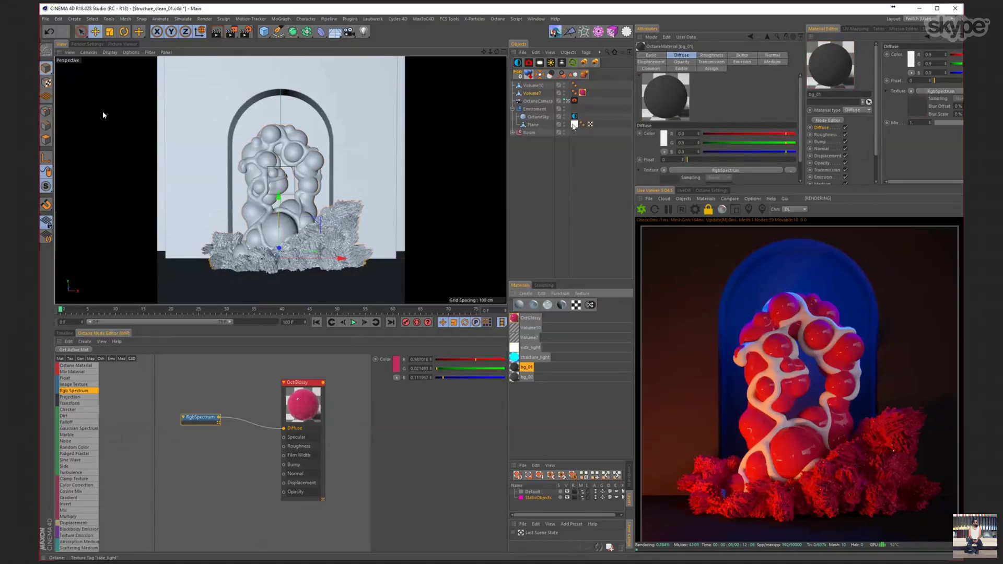
pyautogui.click(513, 132)
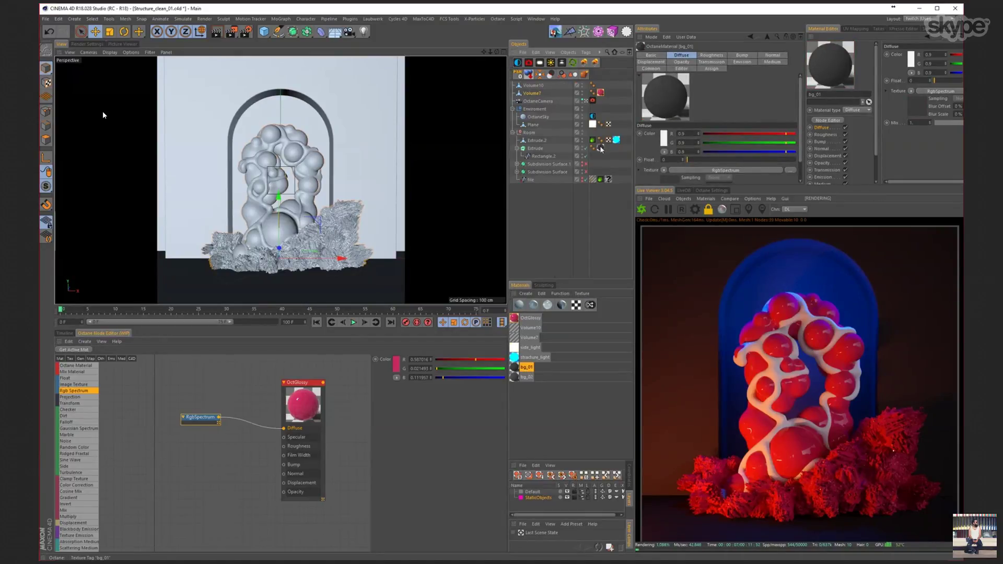
pyautogui.click(74, 350)
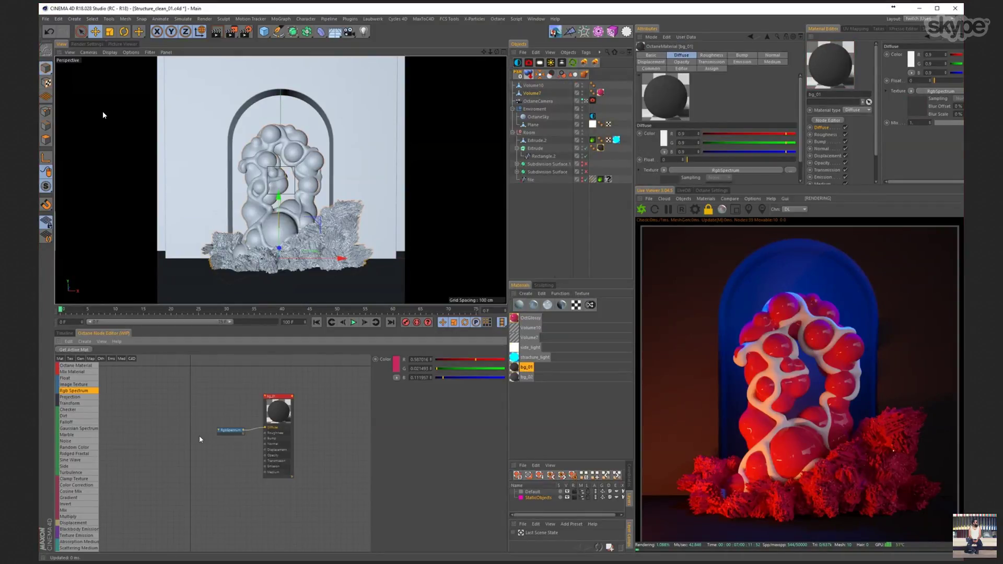
pyautogui.click(219, 431)
pyautogui.middleClick(103, 114)
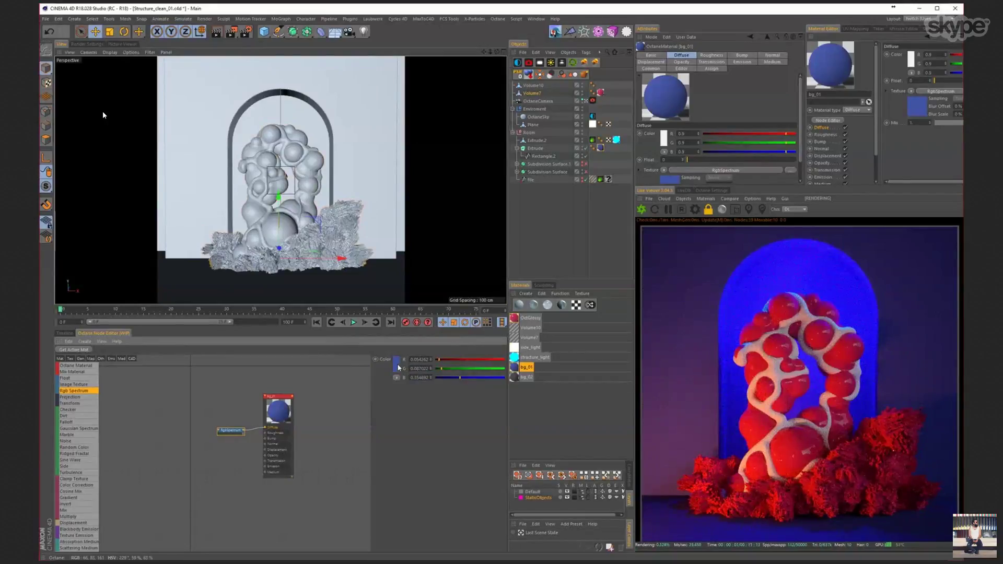
pyautogui.middleClick(103, 115)
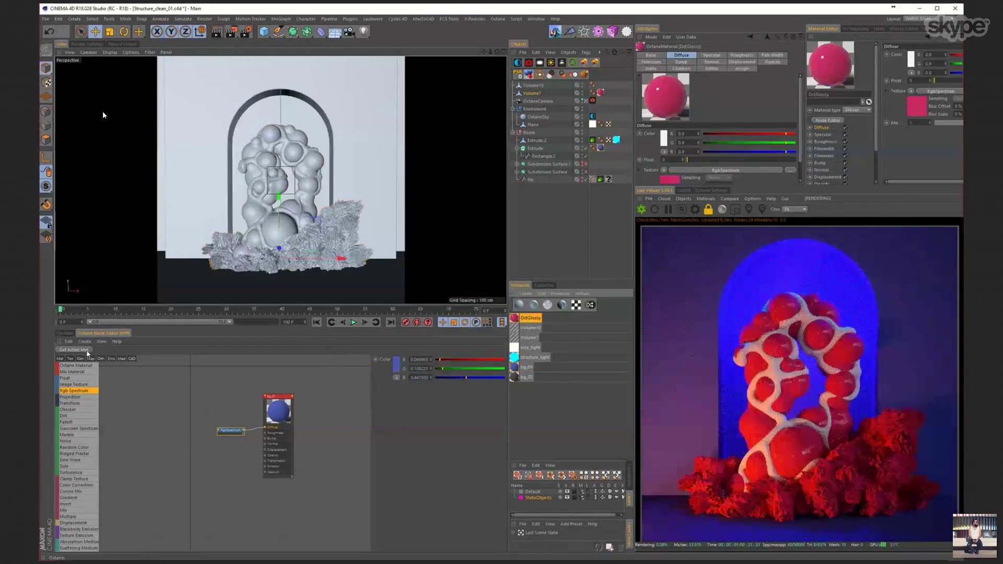
# - Load the OctGlossy material into the node editor and hide Volume10, the Snake tube mesh
pyautogui.click(75, 349)
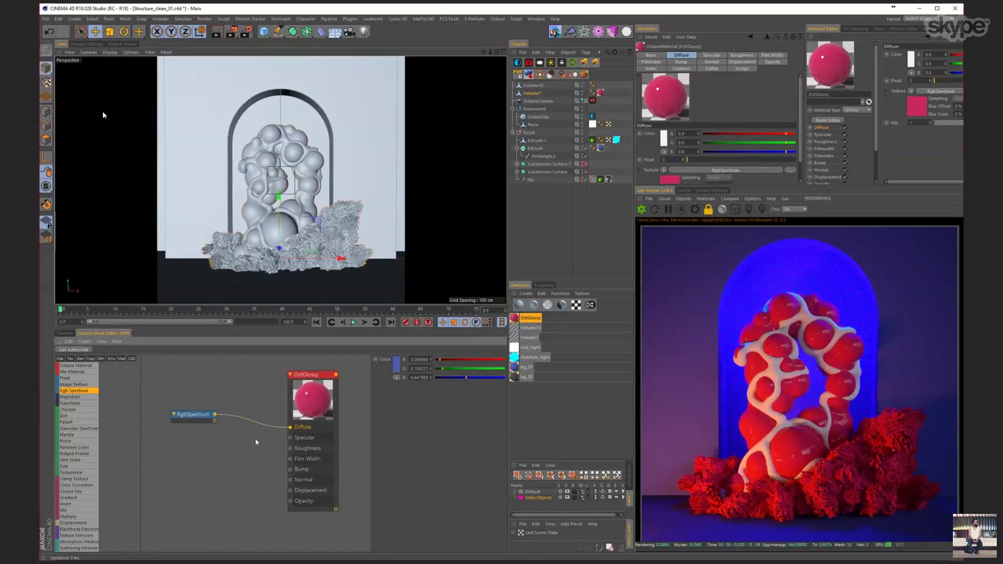
pyautogui.click(534, 85)
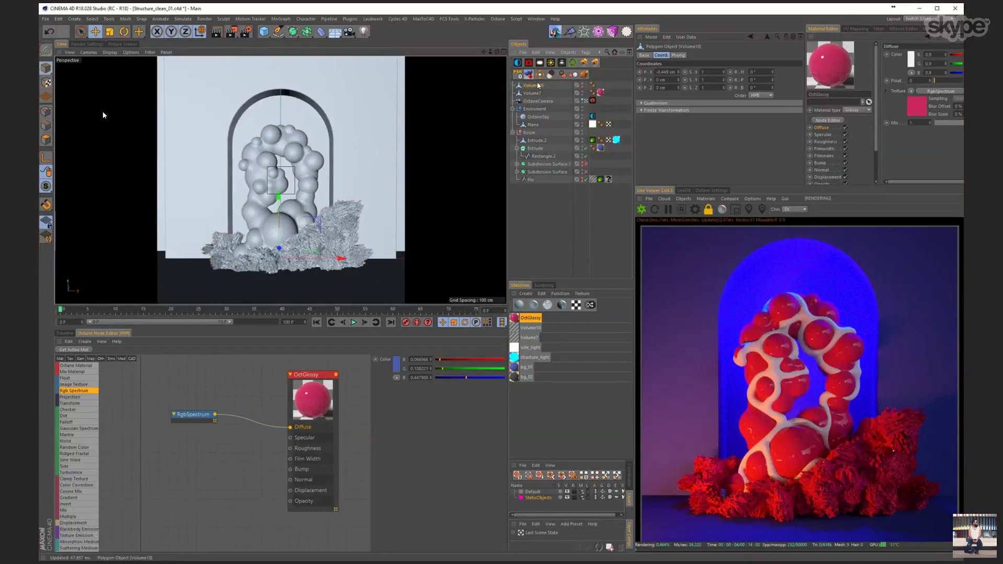
# - Connect a Dirt node to the OctGlossy material's Diffuse input in place of RgbSpectrum and set its Strength to 10
pyautogui.moveTo(193, 414); pyautogui.dragTo(160, 425)
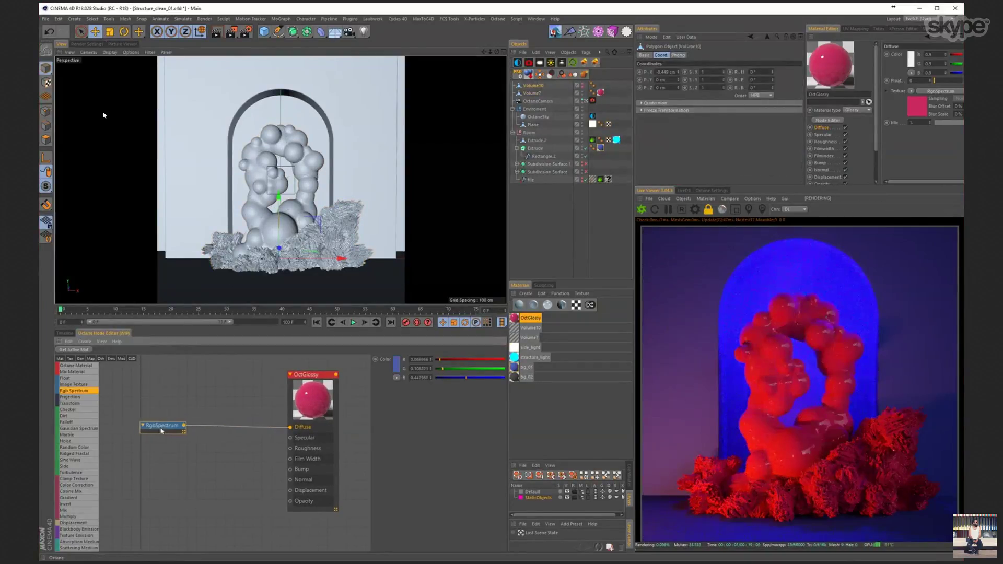
pyautogui.moveTo(68, 415); pyautogui.dragTo(291, 428)
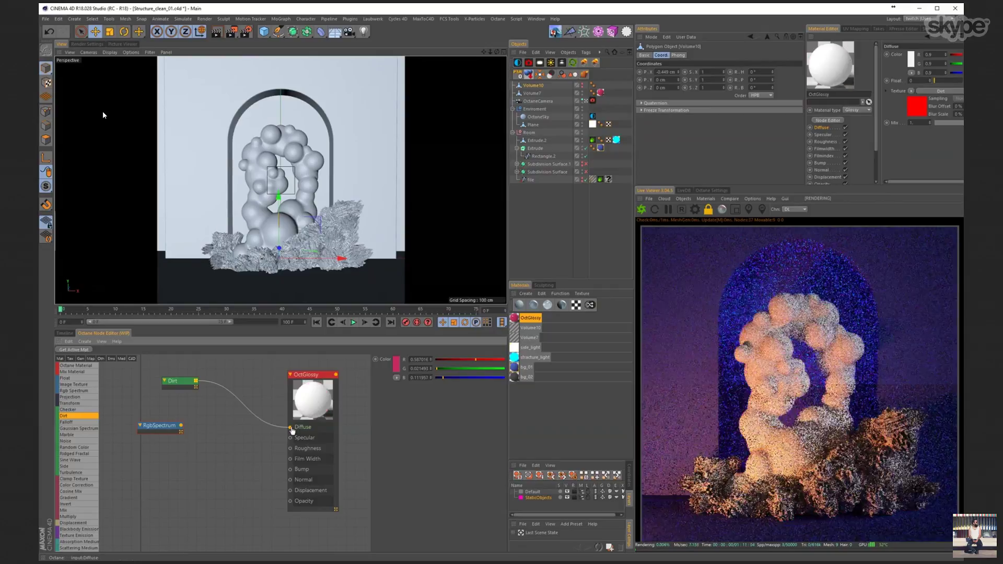
pyautogui.click(177, 383)
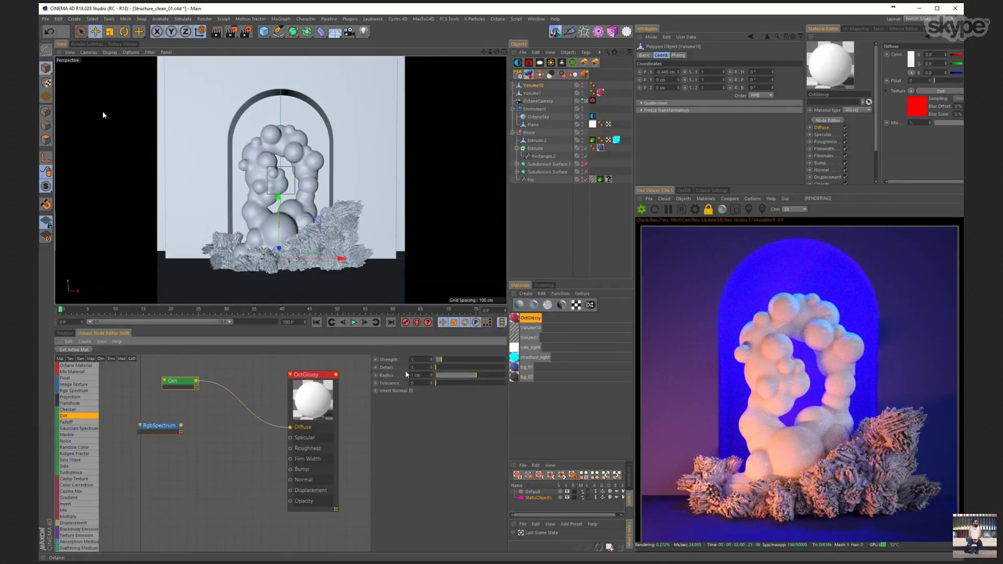
pyautogui.click(452, 360)
pyautogui.moveTo(460, 365); pyautogui.dragTo(528, 365)
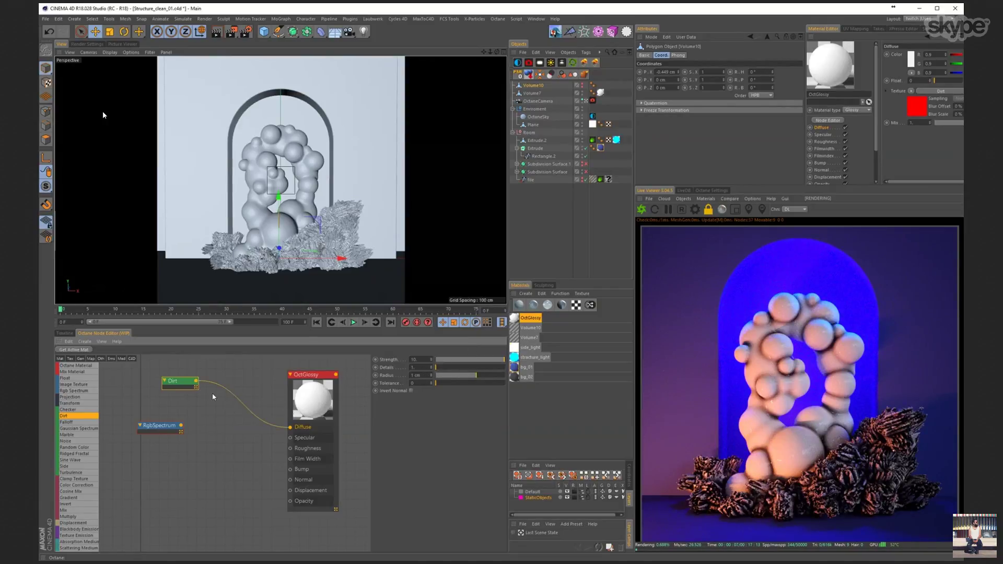
# - Try Invert Normal on the Dirt node, then reduce its Radius to 0.277 cm and raise its Details
pyautogui.click(411, 391)
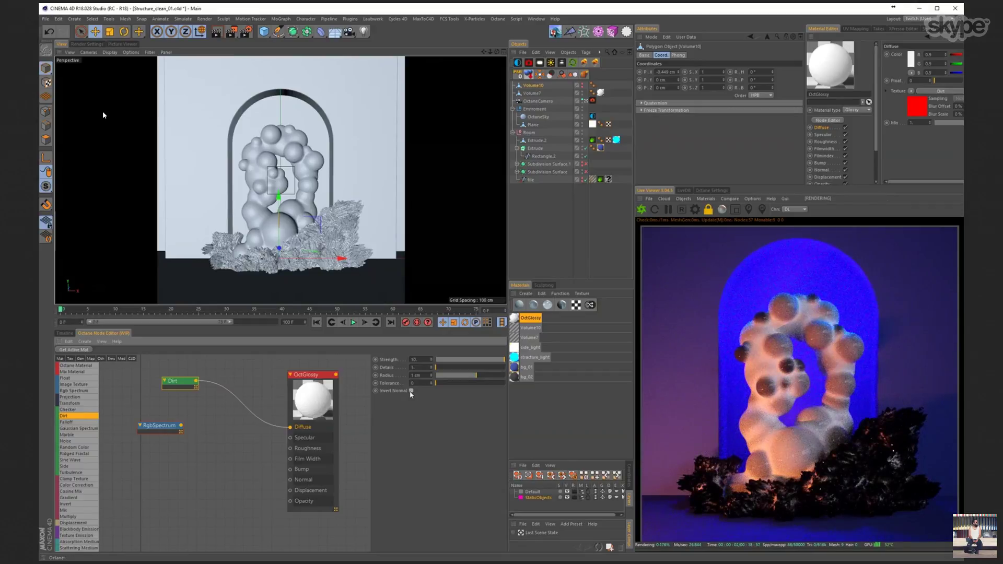
pyautogui.click(411, 391)
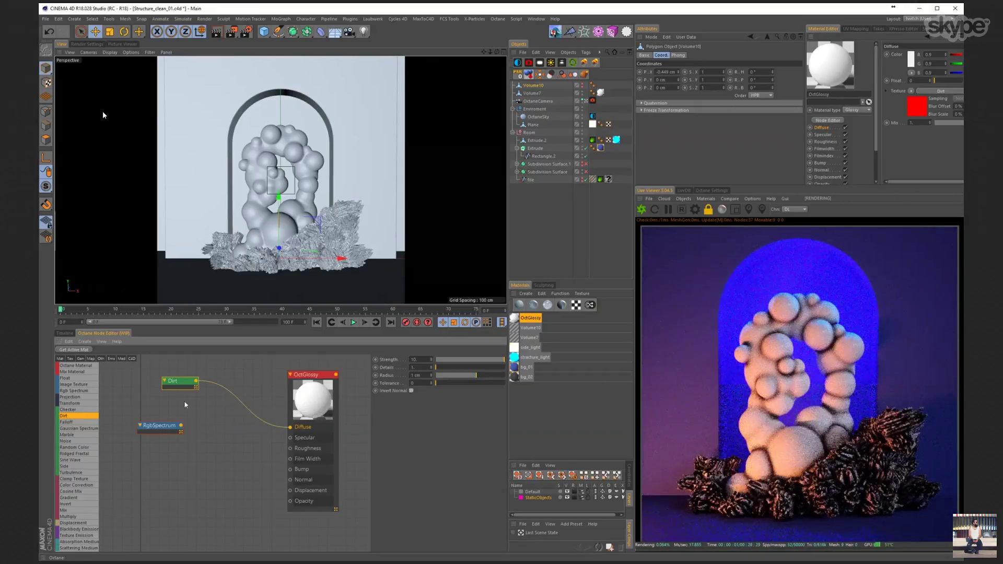
pyautogui.moveTo(180, 383); pyautogui.dragTo(175, 383)
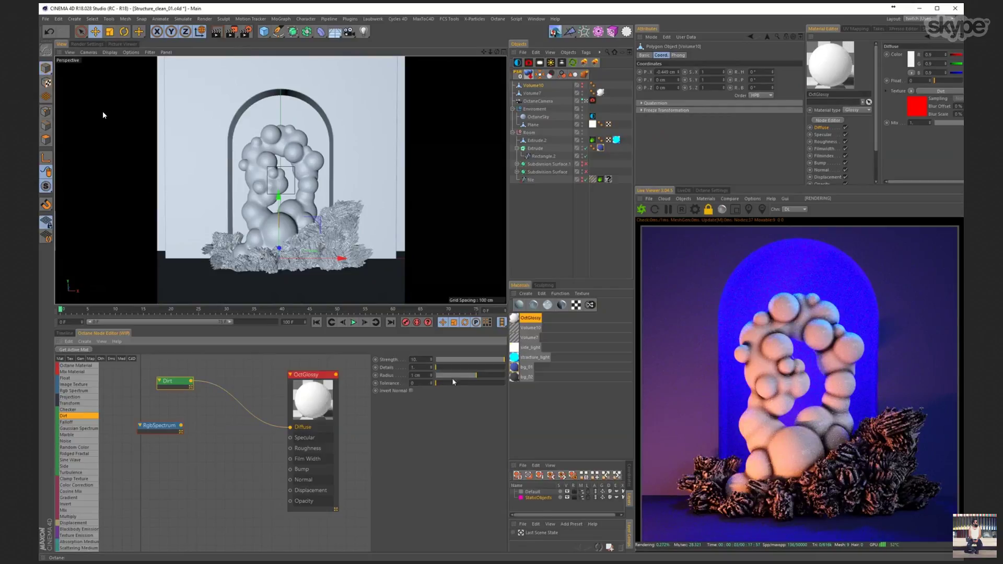
pyautogui.moveTo(476, 376)
pyautogui.mouseDown()
pyautogui.moveTo(505, 367)
pyautogui.moveTo(470, 378)
pyautogui.moveTo(472, 368)
pyautogui.mouseUp()
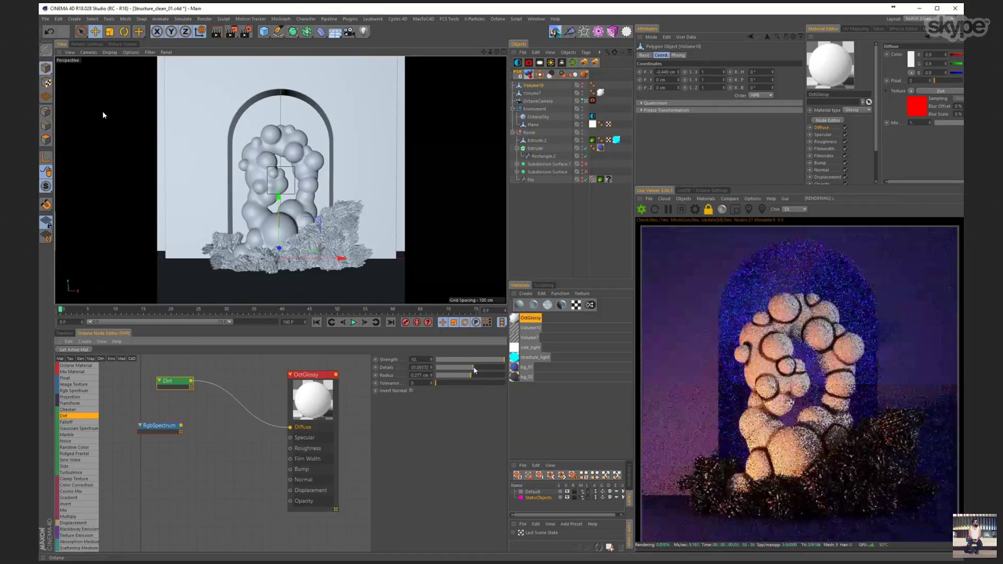
# - Insert a Gradient node between the Dirt node and the Diffuse input, placing it level with the Dirt node and making it compact
pyautogui.click(157, 430)
pyautogui.click(70, 498)
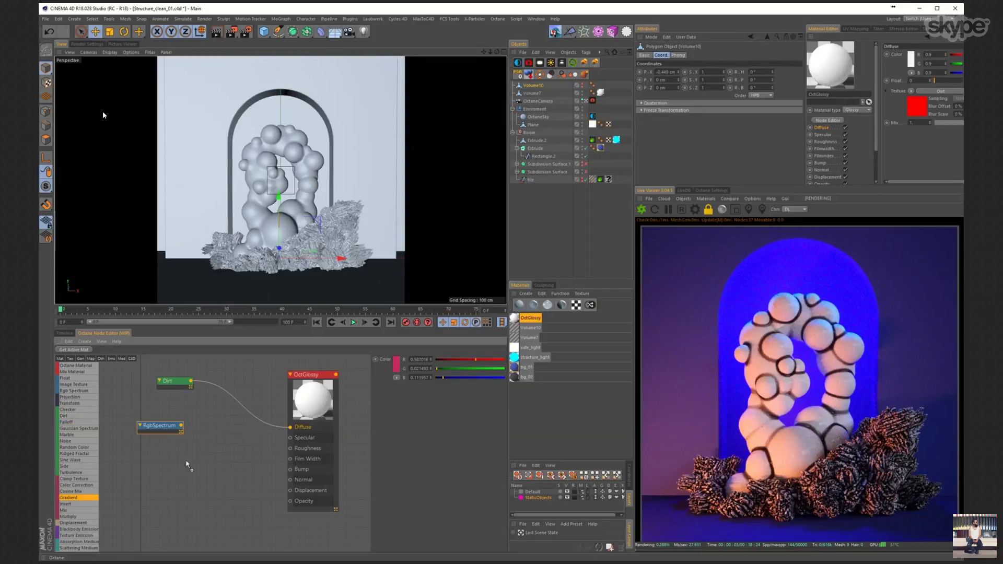
pyautogui.click(248, 416)
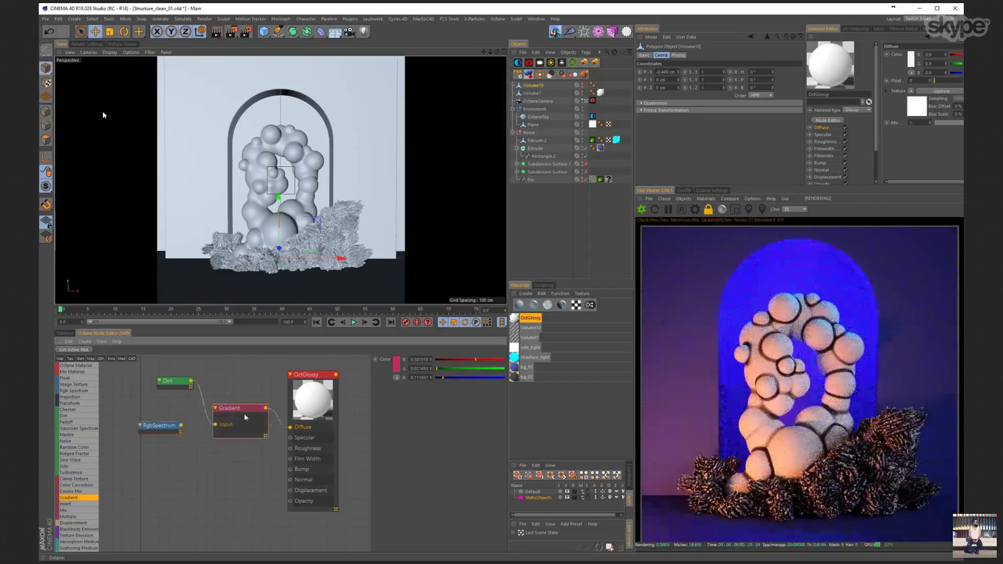
pyautogui.moveTo(245, 417); pyautogui.dragTo(245, 410)
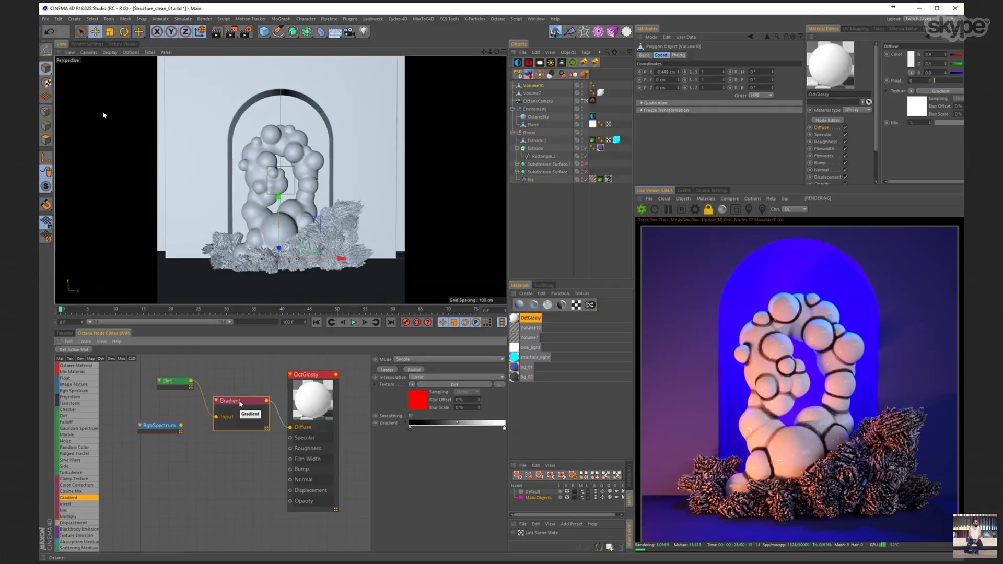
pyautogui.moveTo(240, 403); pyautogui.dragTo(240, 389)
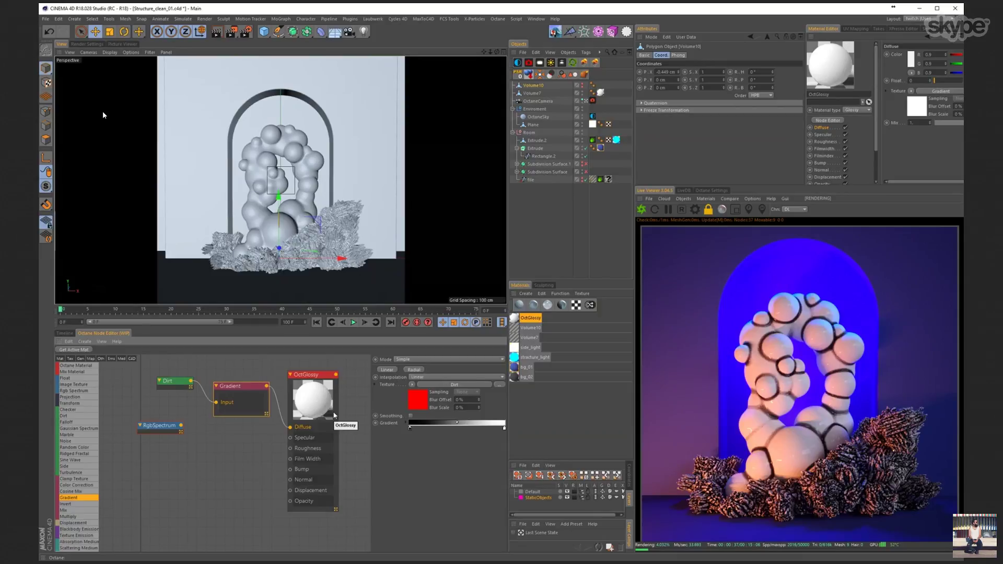
pyautogui.moveTo(266, 414); pyautogui.dragTo(263, 404)
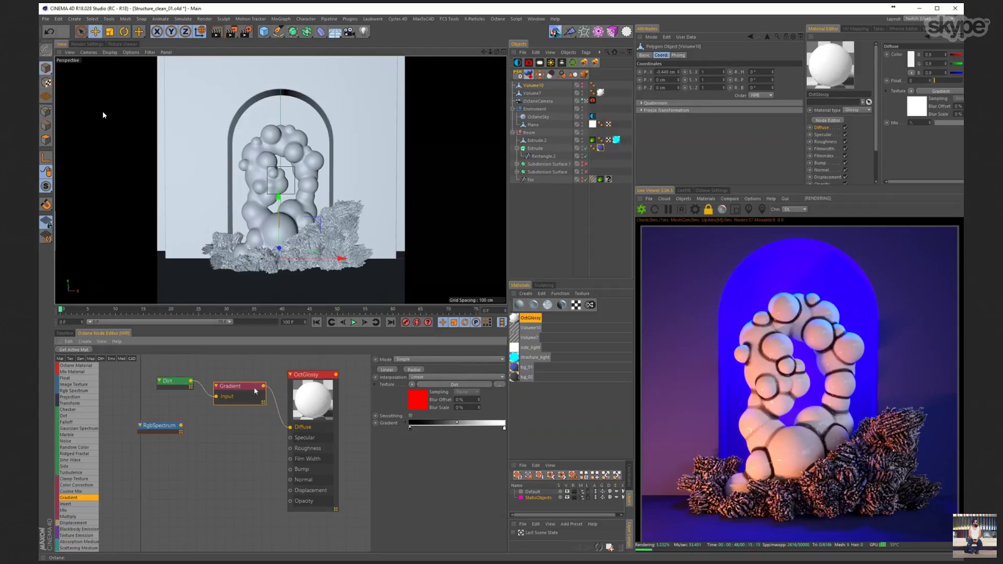
# - Set the Gradient node's mode to Complex and wire two RgbSpectrum nodes into its Start, End and value inputs
pyautogui.click(410, 359)
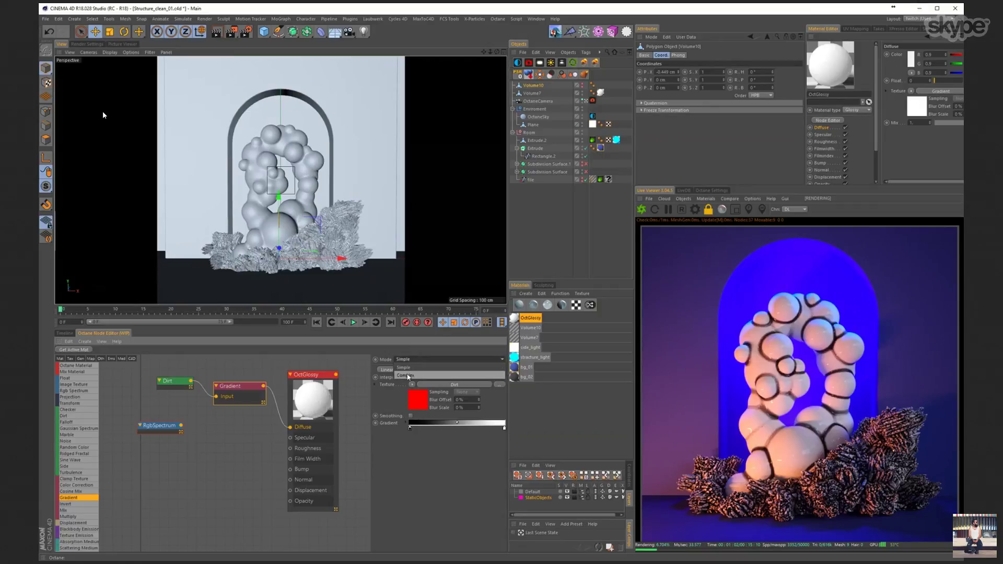
pyautogui.click(406, 375)
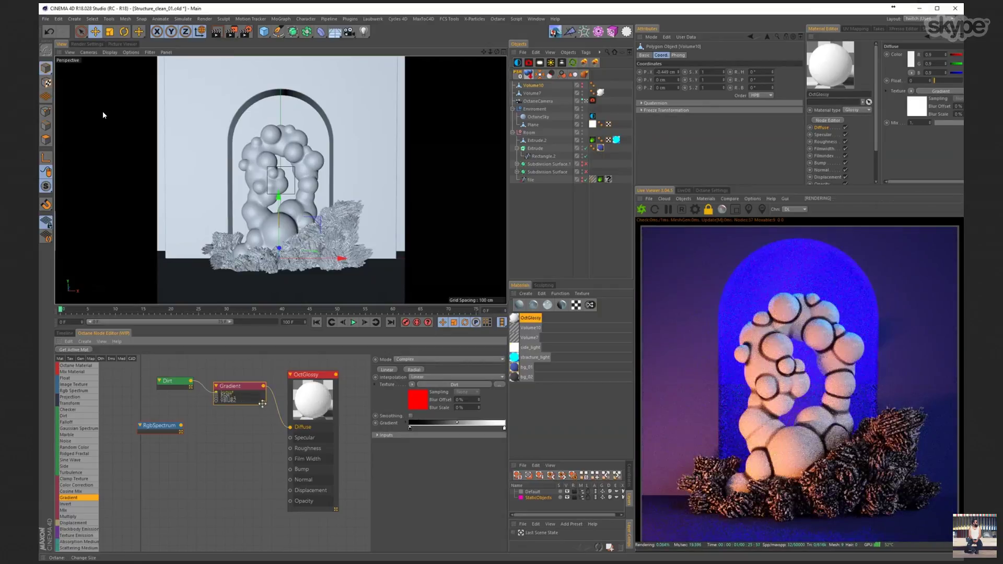
pyautogui.moveTo(168, 433); pyautogui.dragTo(216, 429)
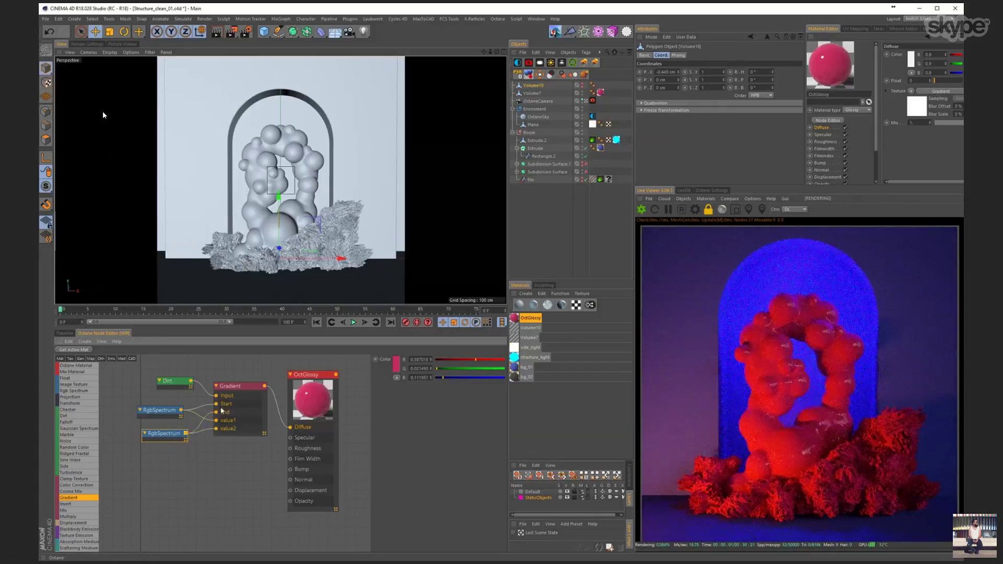
pyautogui.click(236, 393)
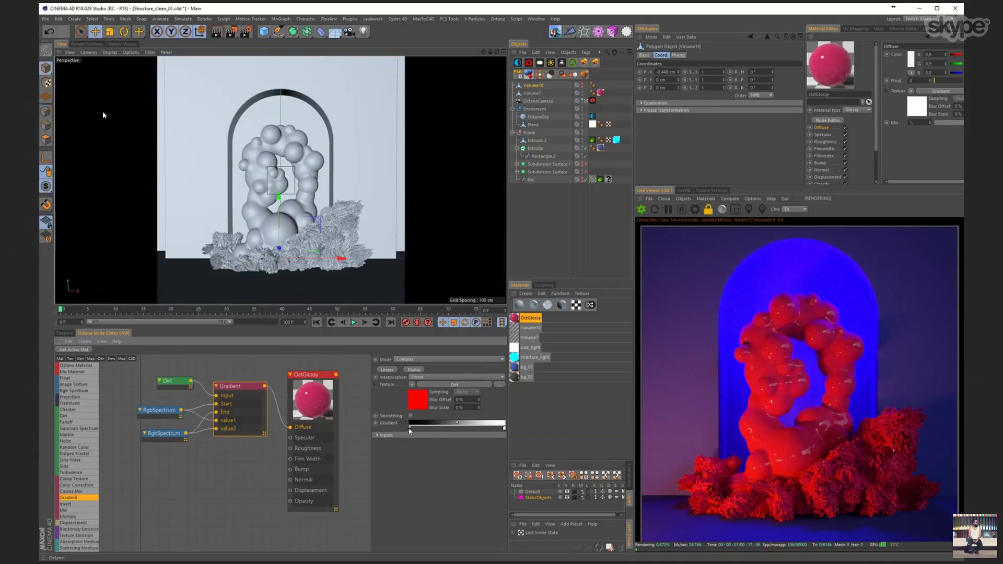
# - Change the lower RgbSpectrum node's color to purple
pyautogui.click(173, 434)
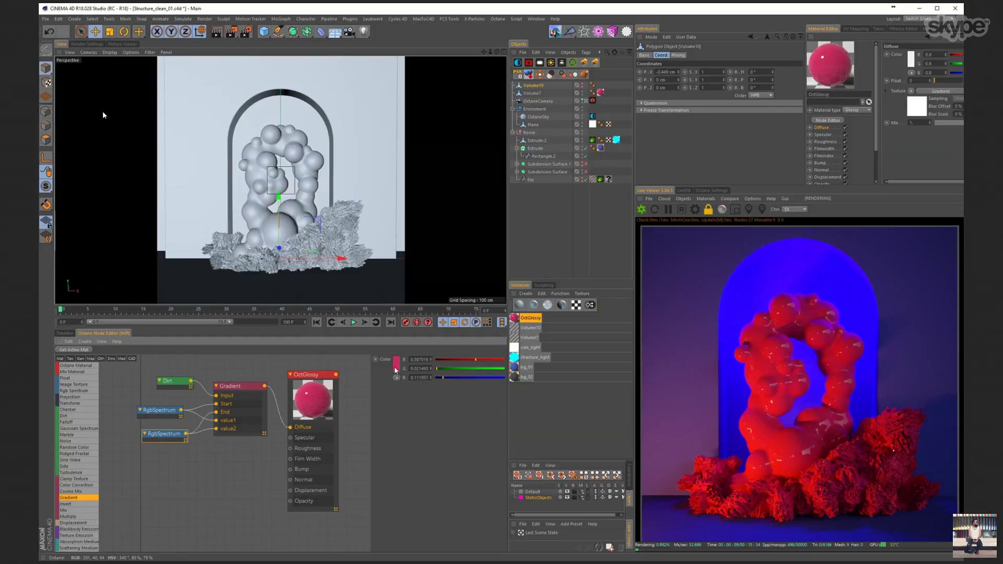
pyautogui.middleClick(103, 115)
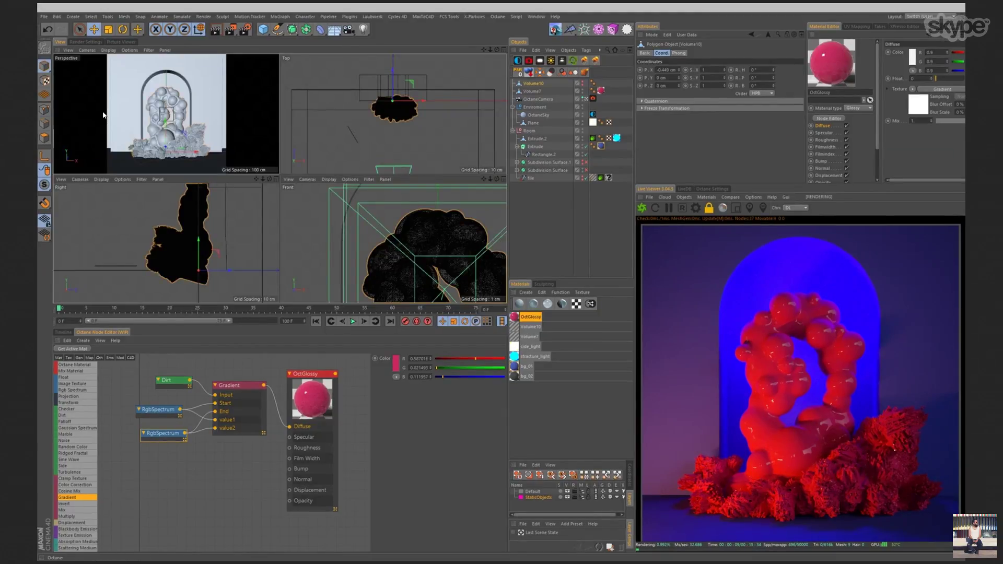
pyautogui.middleClick(103, 115)
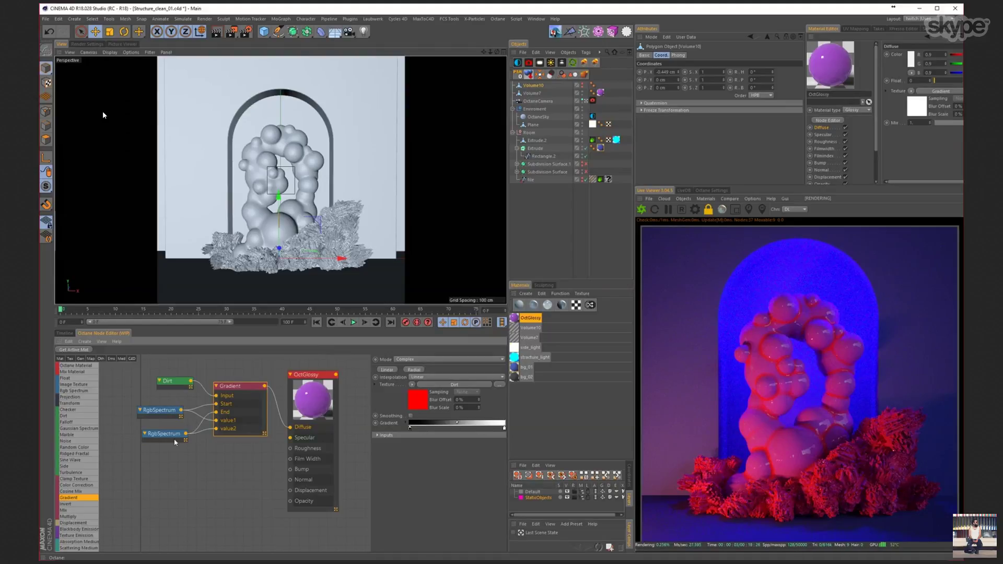
# - Set the lower RgbSpectrum node's color to a dark red with R about 0.39
pyautogui.click(160, 411)
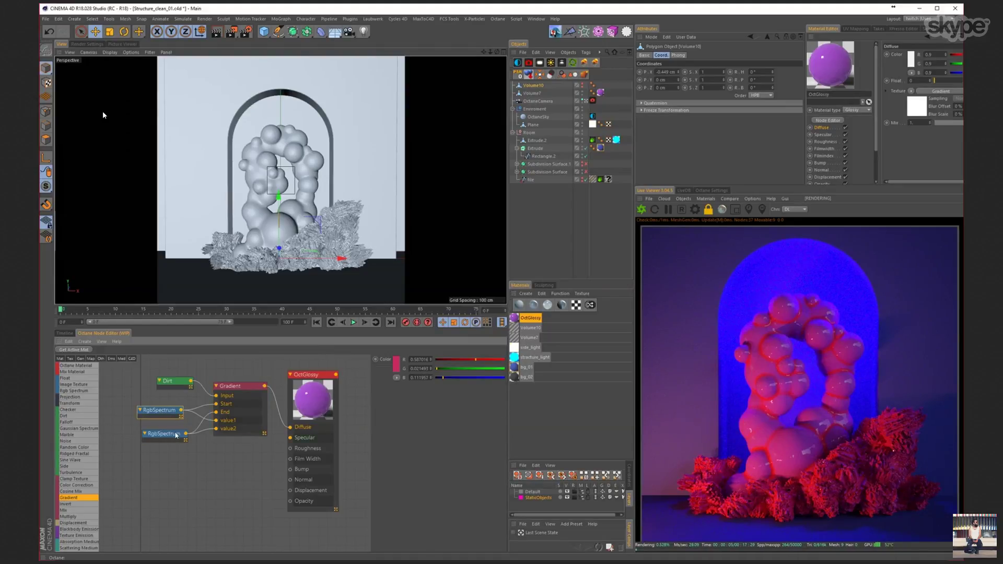
pyautogui.click(163, 433)
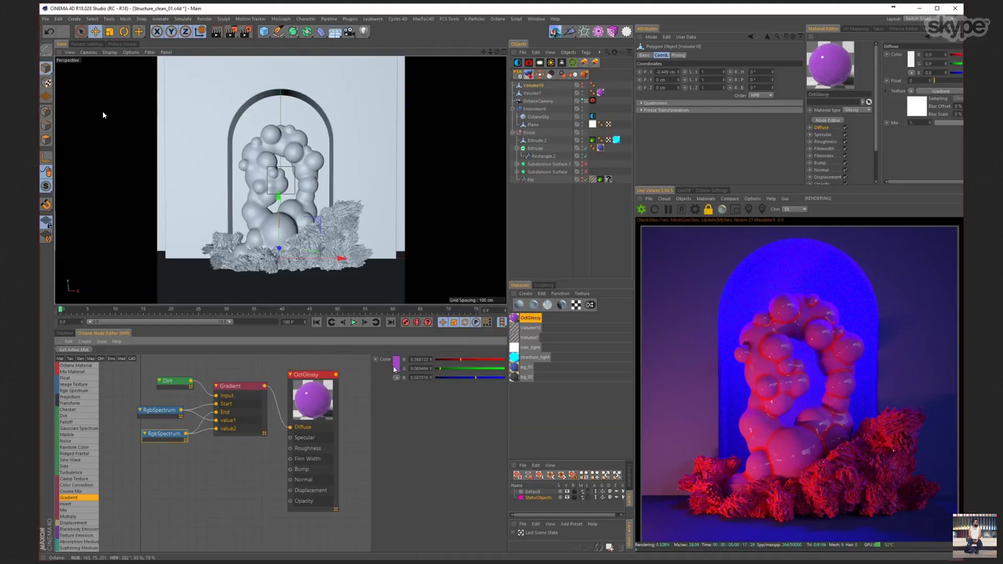
pyautogui.middleClick(103, 114)
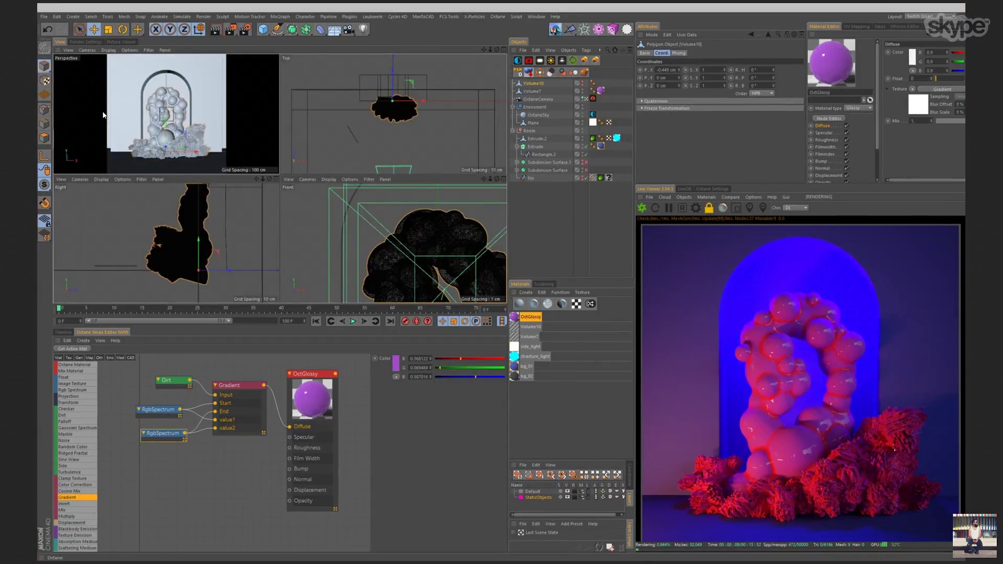
pyautogui.middleClick(103, 115)
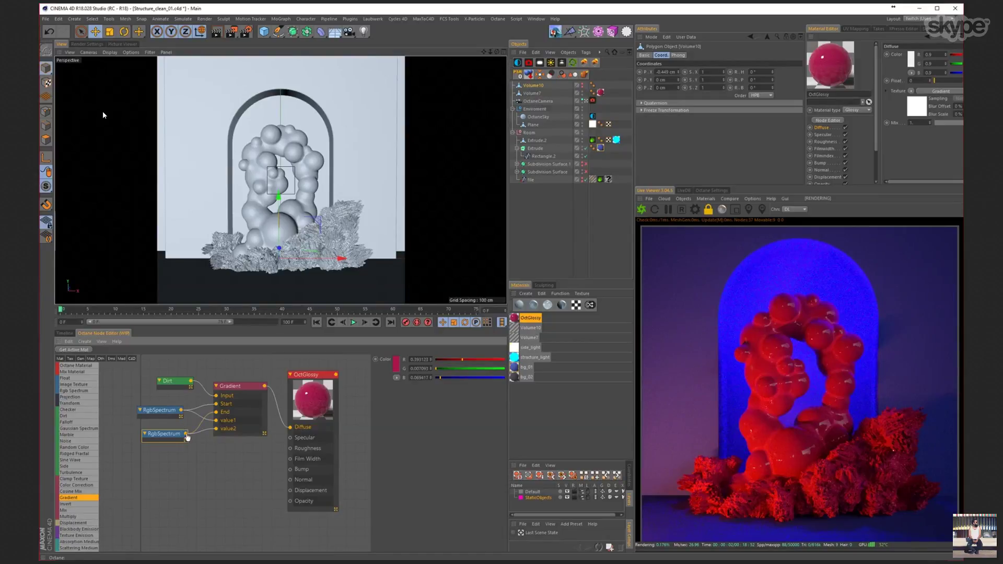
# - Swap the two RgbSpectrum nodes' connections on the Gradient node's color inputs
pyautogui.moveTo(188, 434); pyautogui.dragTo(211, 411)
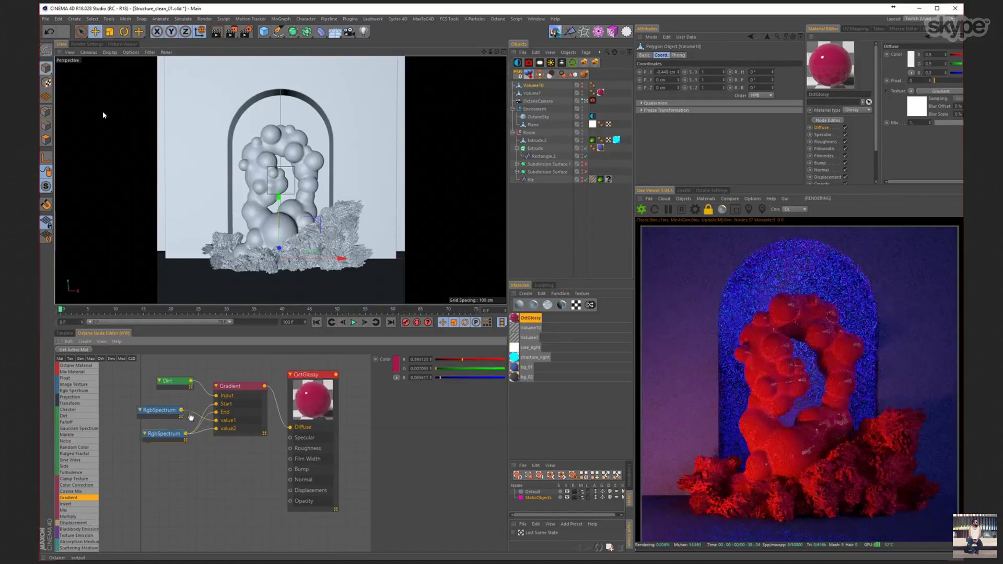
pyautogui.moveTo(208, 424); pyautogui.dragTo(216, 420)
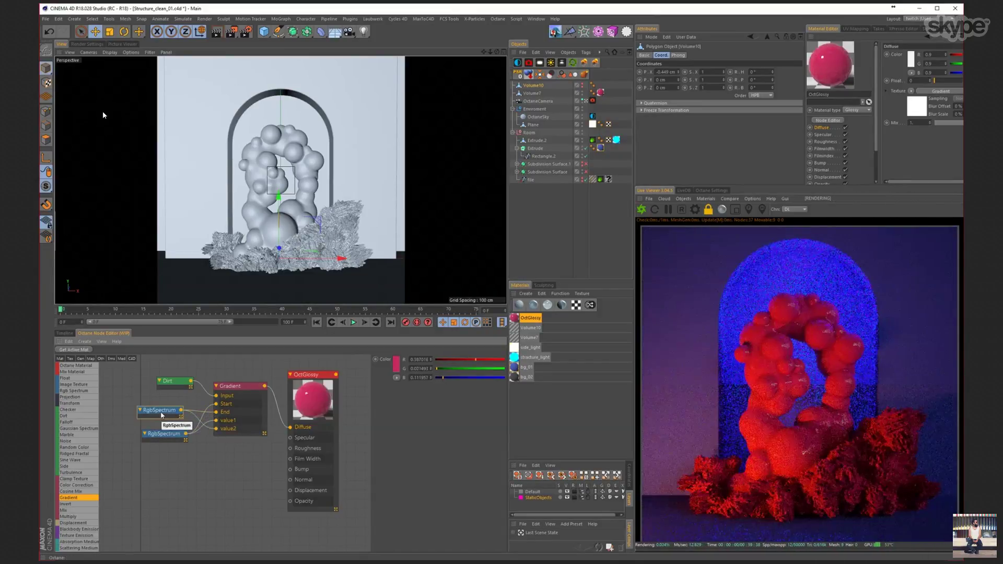
# - Try a darker red on the upper RgbSpectrum node
pyautogui.click(160, 414)
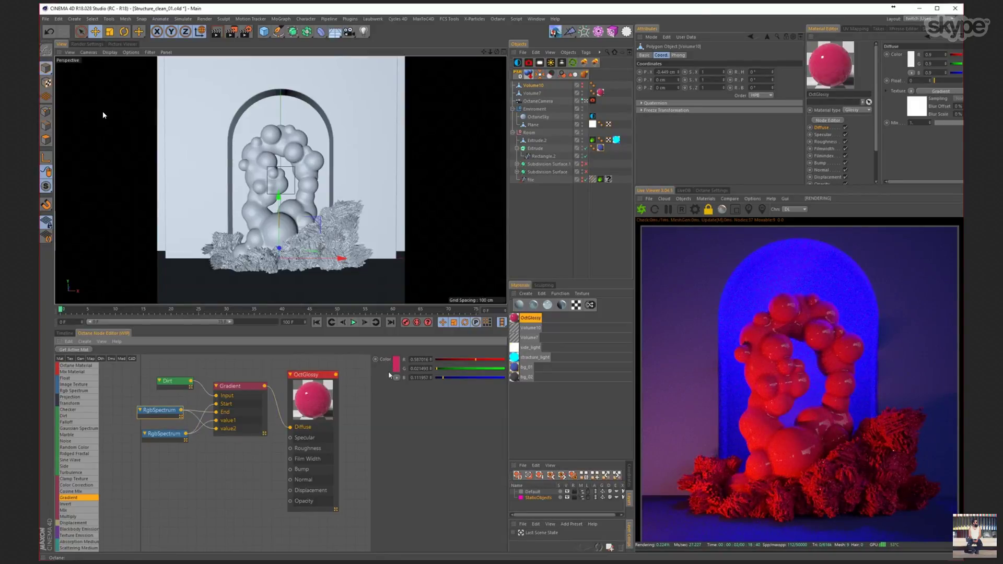
pyautogui.press('F5')
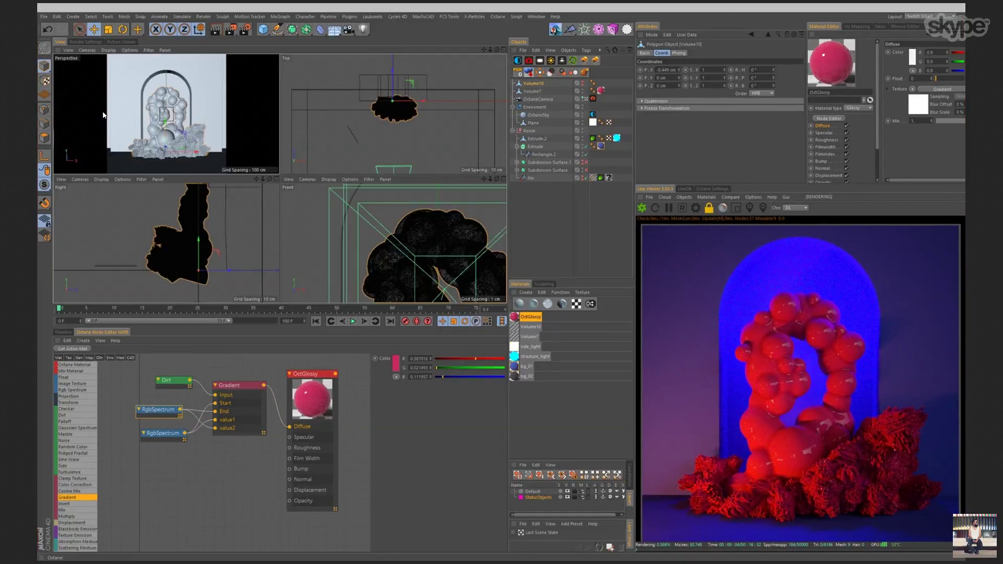
pyautogui.press('F1')
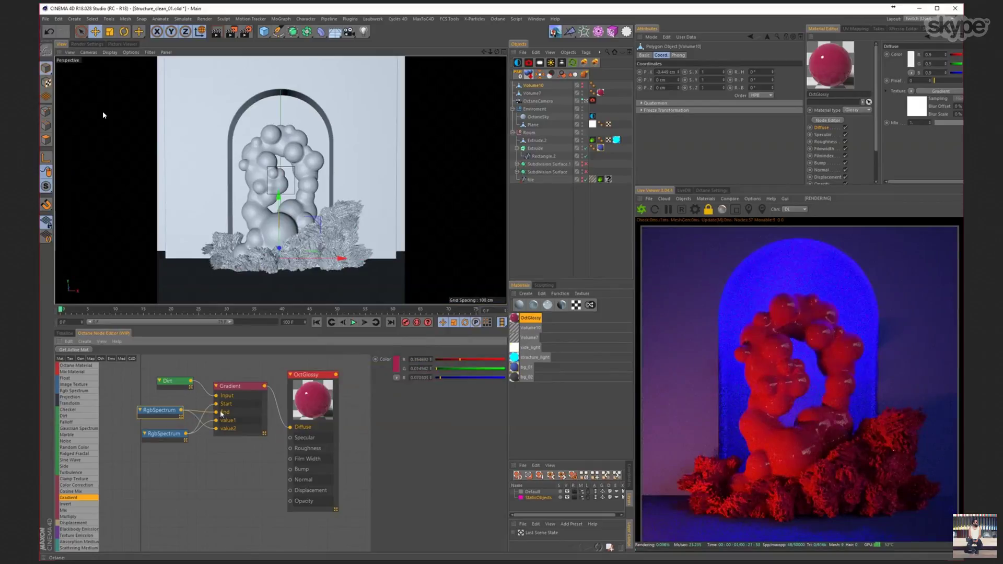
# - Undo the upper RgbSpectrum's color change and darken the lower RgbSpectrum's red to R about 0.187
pyautogui.hotkey('ctrl', 'z')
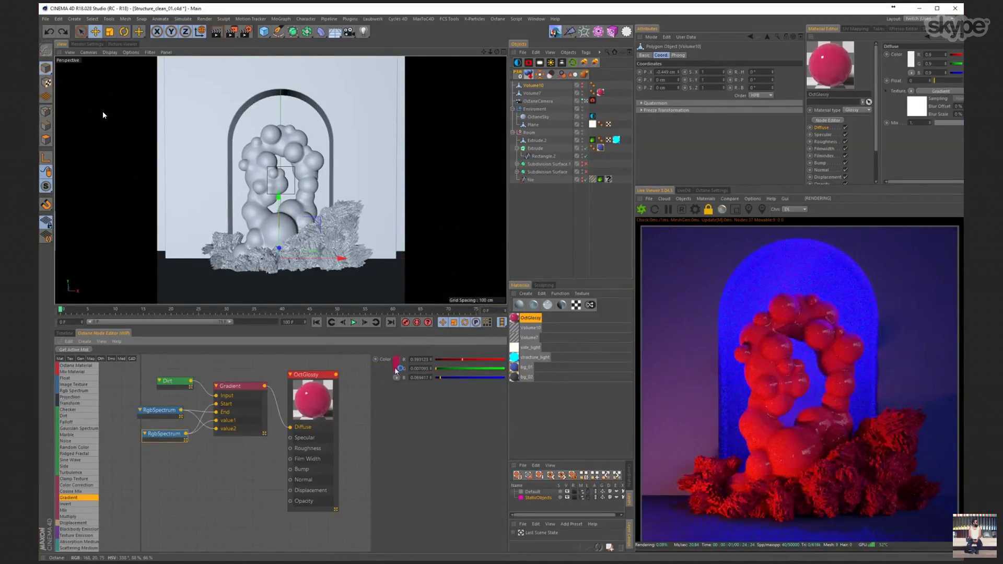
pyautogui.hotkey('ctrl', 'y')
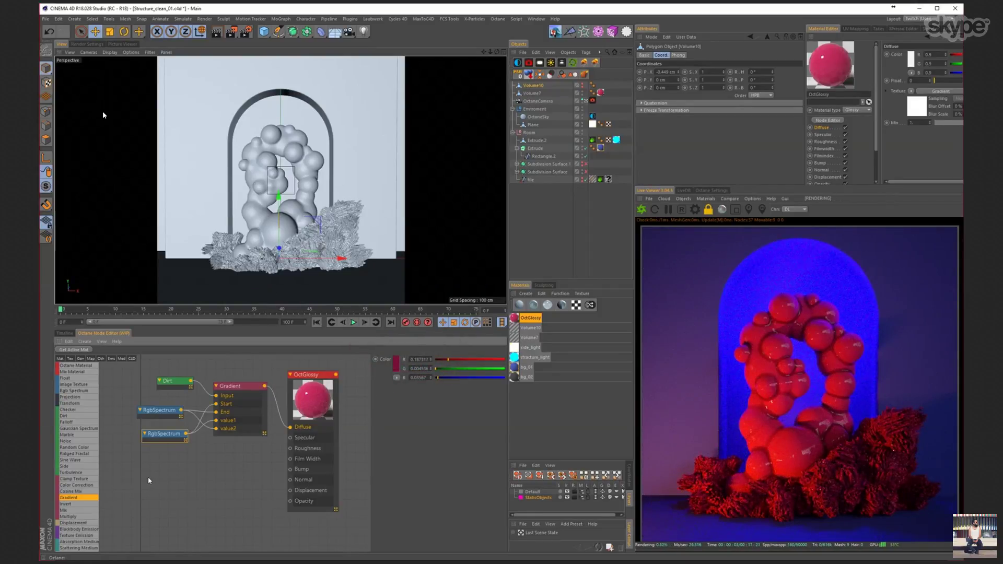
# - Set the Dirt node's Details to about 12.4 and its Radius to about 0.89 cm
pyautogui.click(177, 383)
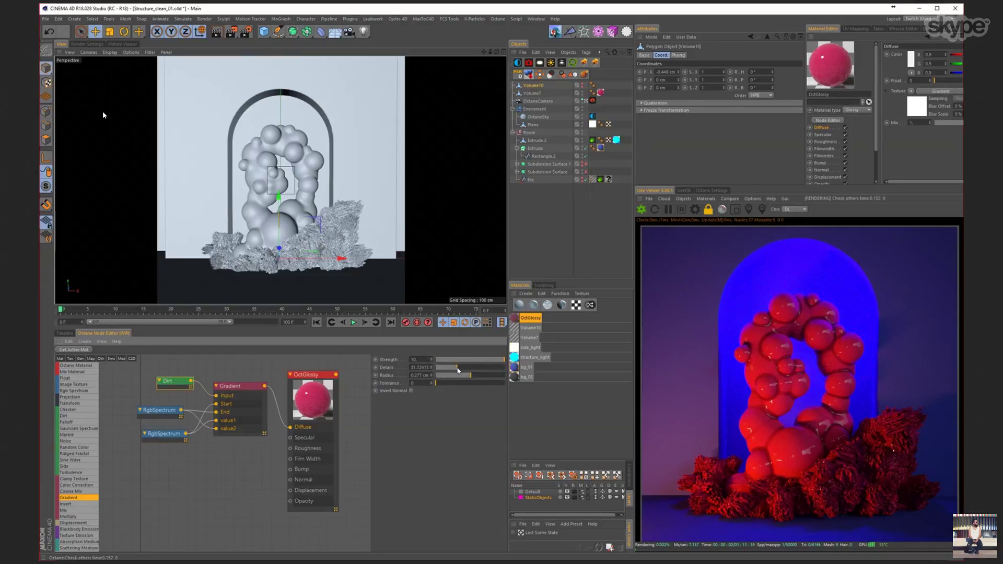
pyautogui.moveTo(457, 371); pyautogui.dragTo(444, 371)
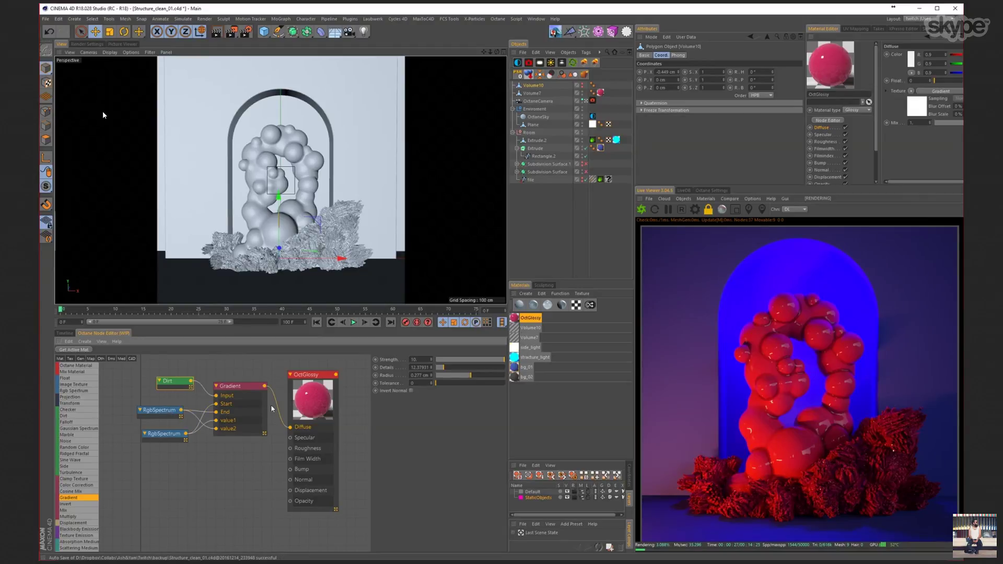
pyautogui.moveTo(471, 376); pyautogui.dragTo(476, 376)
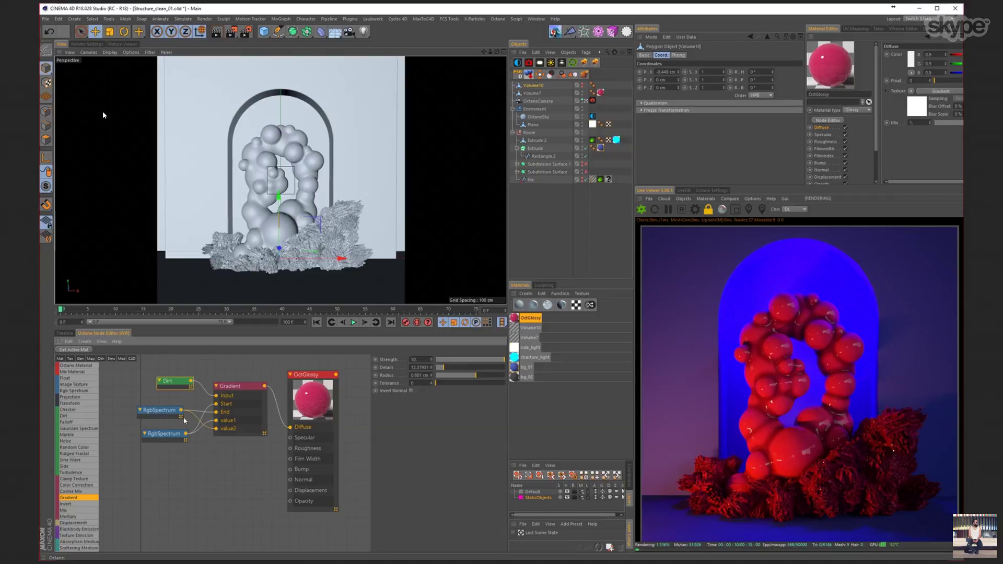
# - Brighten the lower RgbSpectrum node's dark red to R about 0.27
pyautogui.click(155, 439)
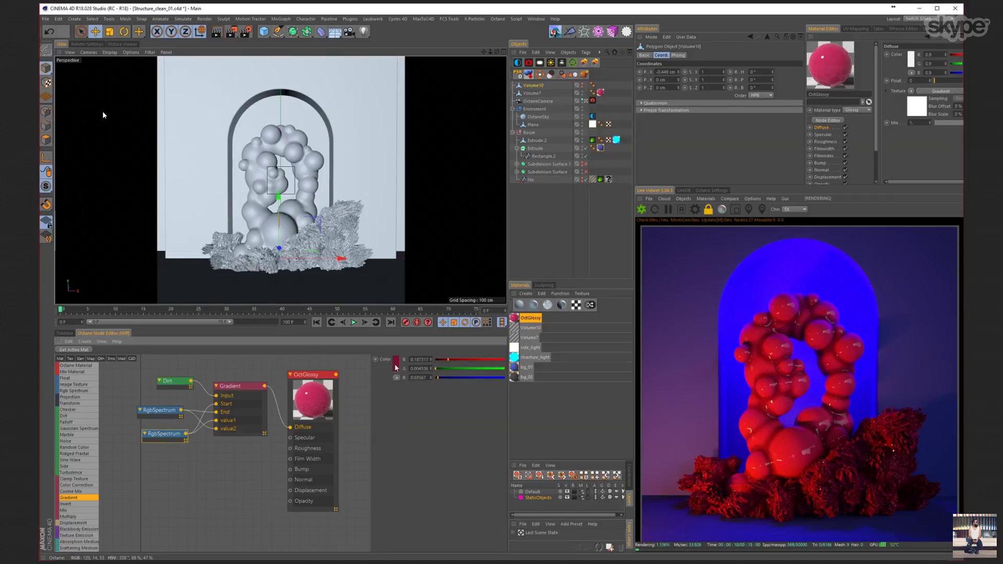
pyautogui.press('F5')
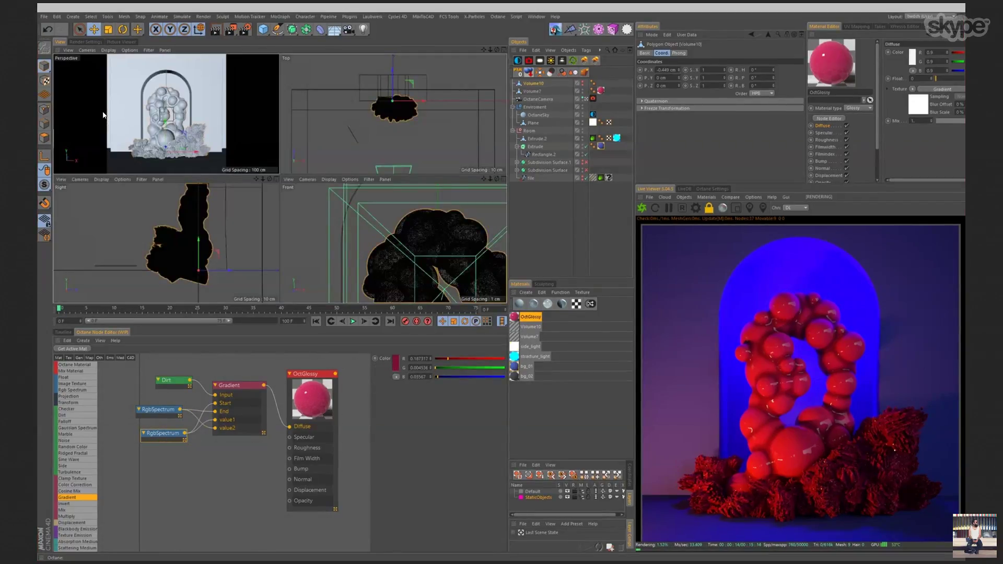
pyautogui.middleClick(103, 114)
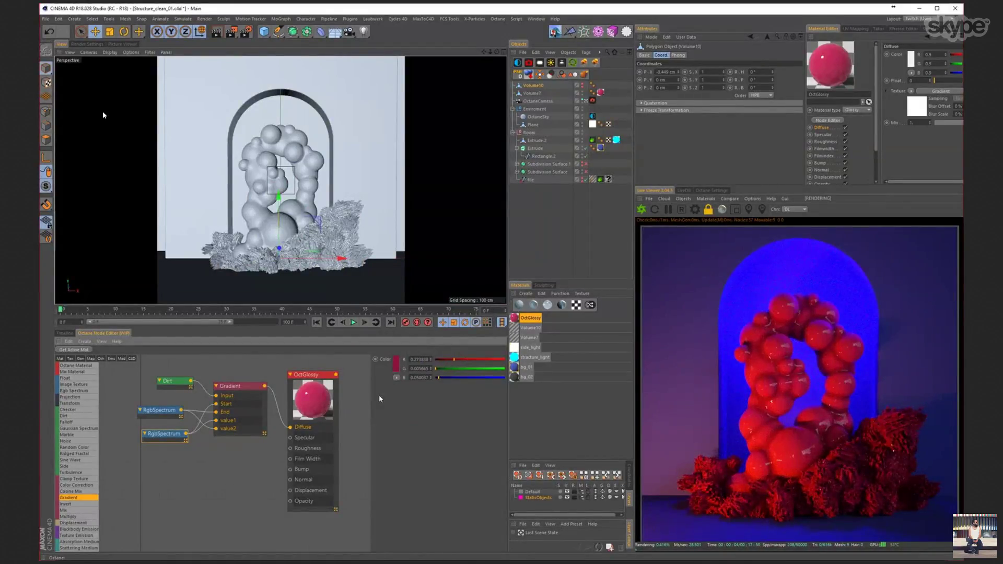
# - Insert a Color Correction node between the Gradient node and the OctGlossy Diffuse input
pyautogui.moveTo(315, 400); pyautogui.dragTo(355, 392)
pyautogui.moveTo(276, 436); pyautogui.dragTo(230, 442, button='middle')
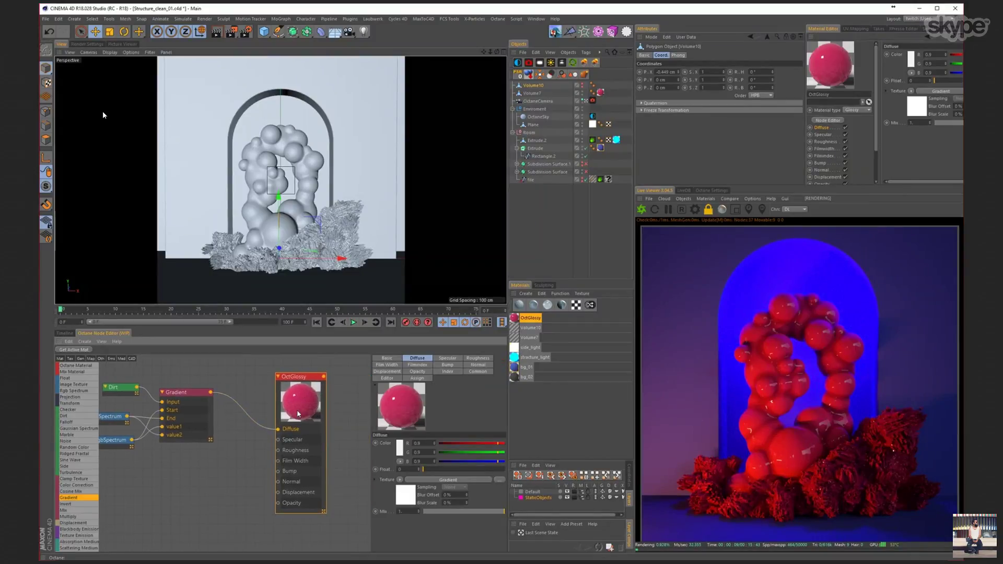
pyautogui.moveTo(77, 485); pyautogui.dragTo(237, 403)
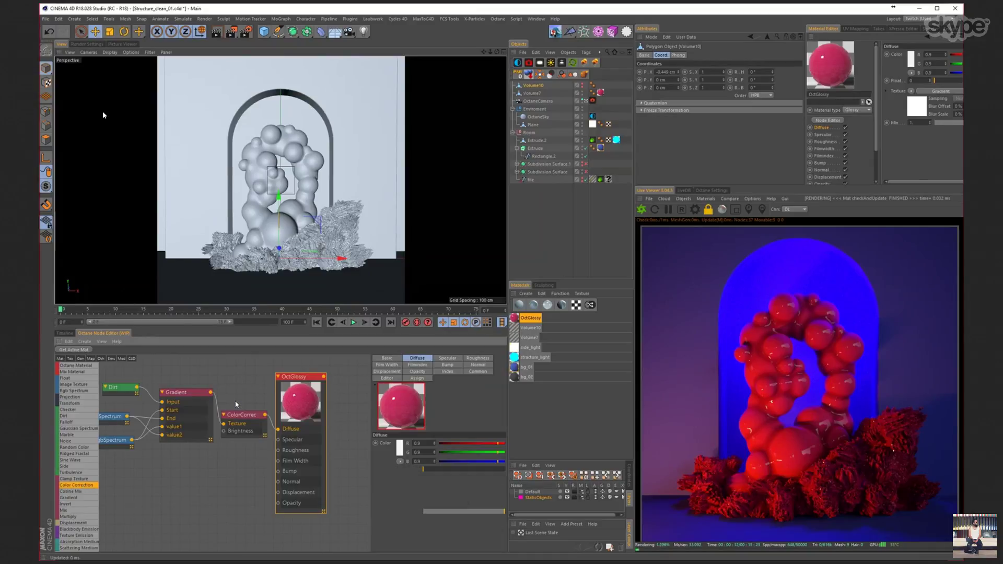
pyautogui.click(241, 413)
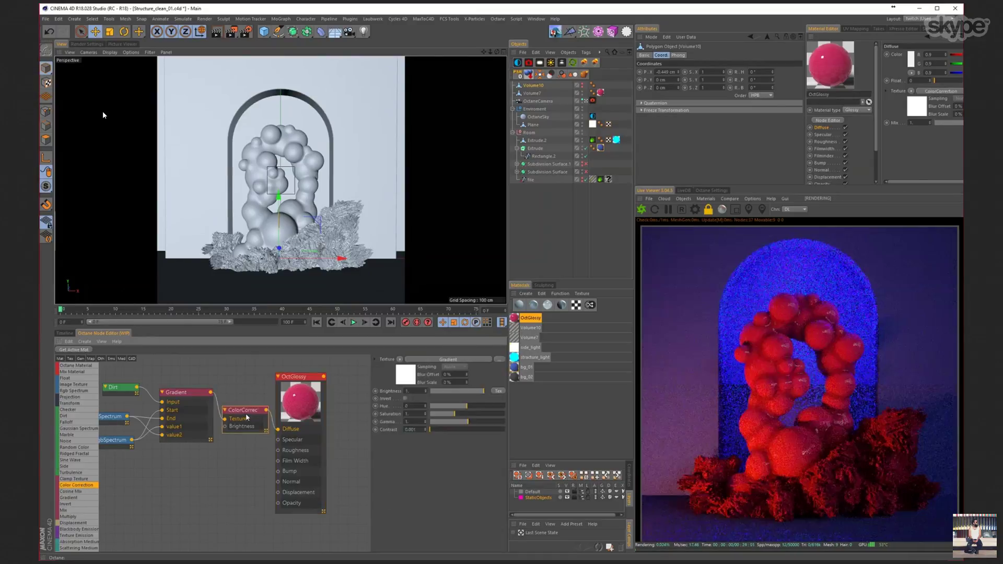
# - Set the Color Correction node's Hue to about 0.84 and lower its Saturation slightly
pyautogui.moveTo(467, 406); pyautogui.dragTo(499, 409)
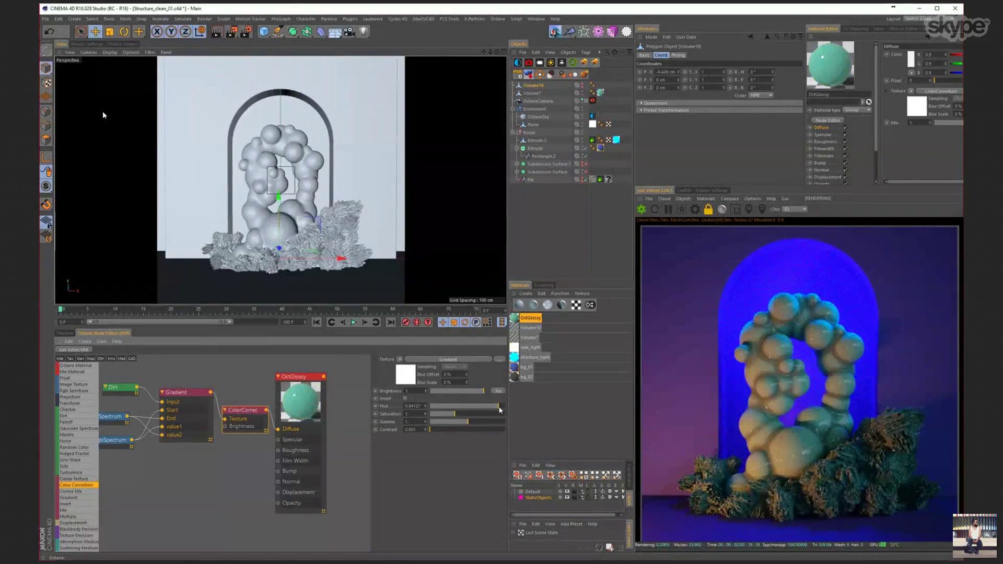
pyautogui.moveTo(454, 414); pyautogui.dragTo(448, 417)
pyautogui.click(454, 413)
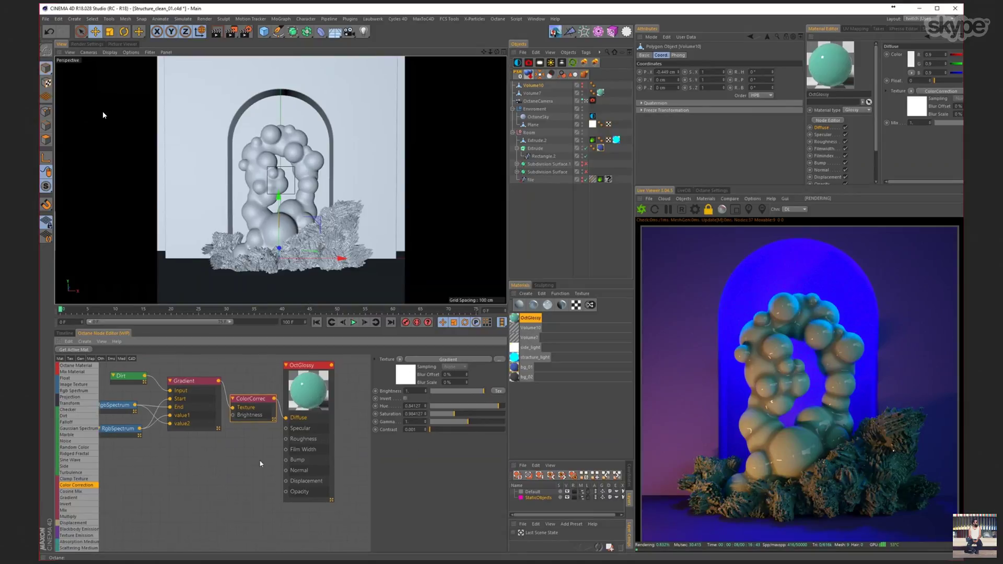
pyautogui.moveTo(259, 460); pyautogui.dragTo(288, 437, button='middle')
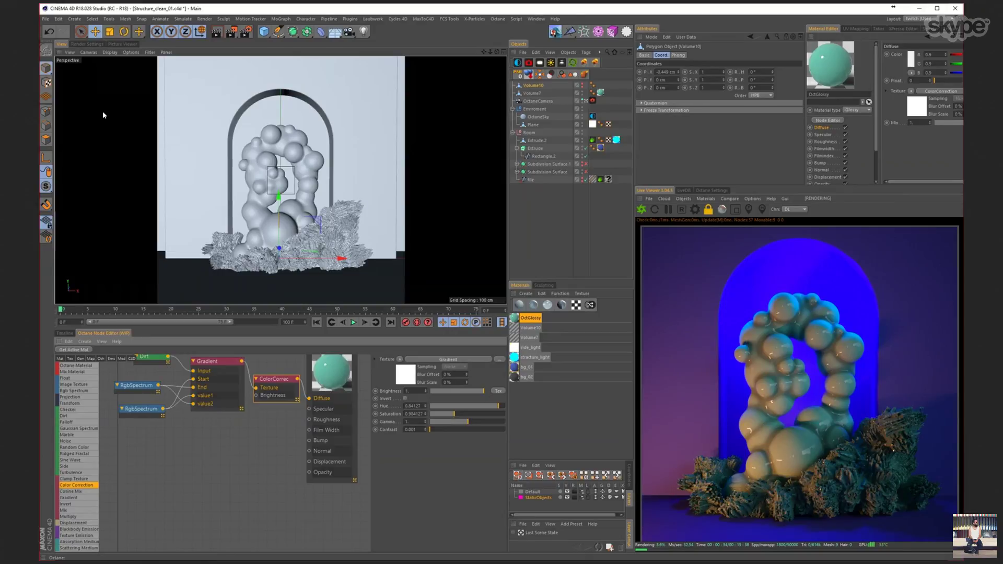
# - Switch to the browser and search the web in a new tab for the motion designer's name plus "cv layers"
pyautogui.middleClick(103, 114)
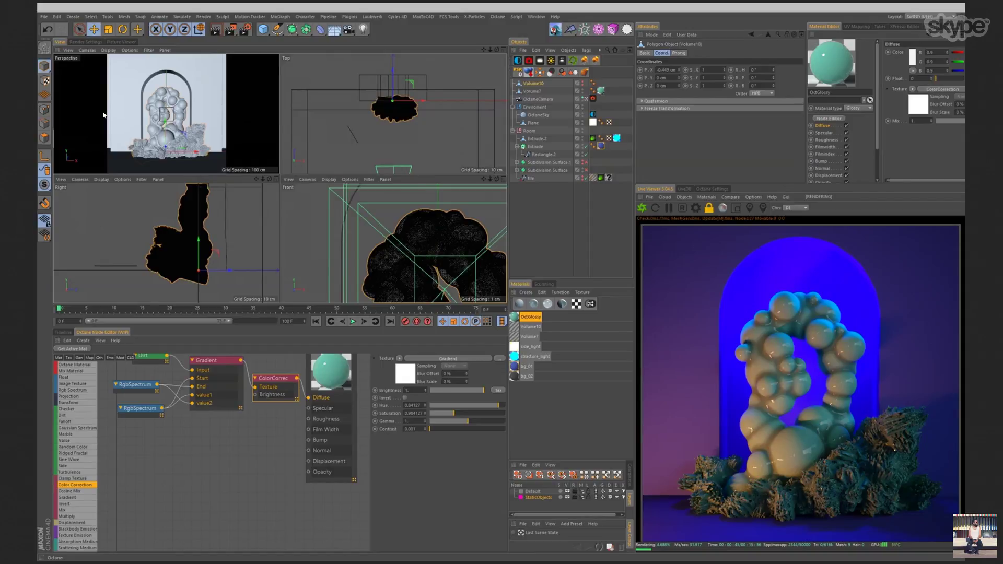
pyautogui.hotkey('alt', 'Tab')
pyautogui.click(927, 16)
pyautogui.write('c')
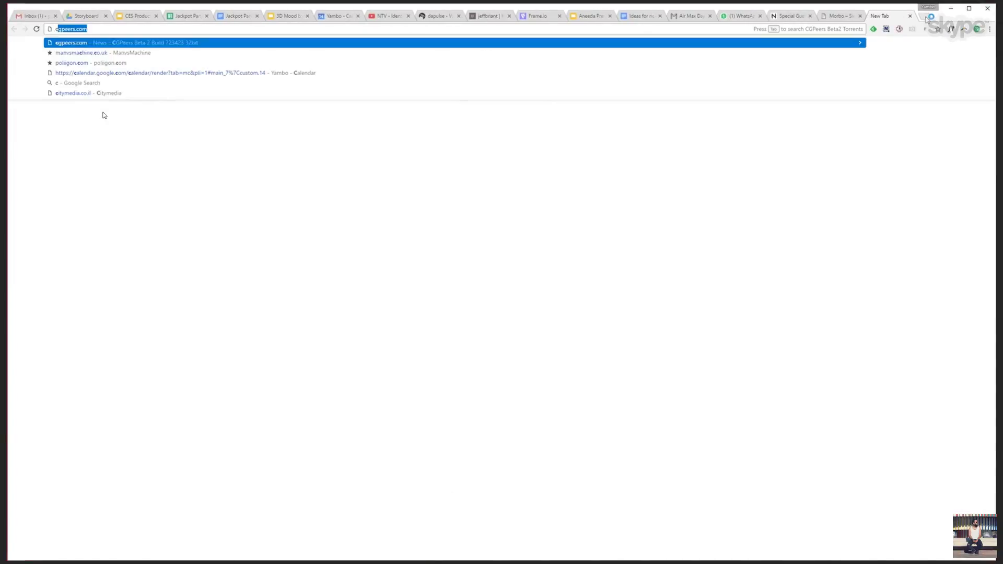
pyautogui.press('BackSpace')
pyautogui.press('BackSpace')
pyautogui.write('matt')
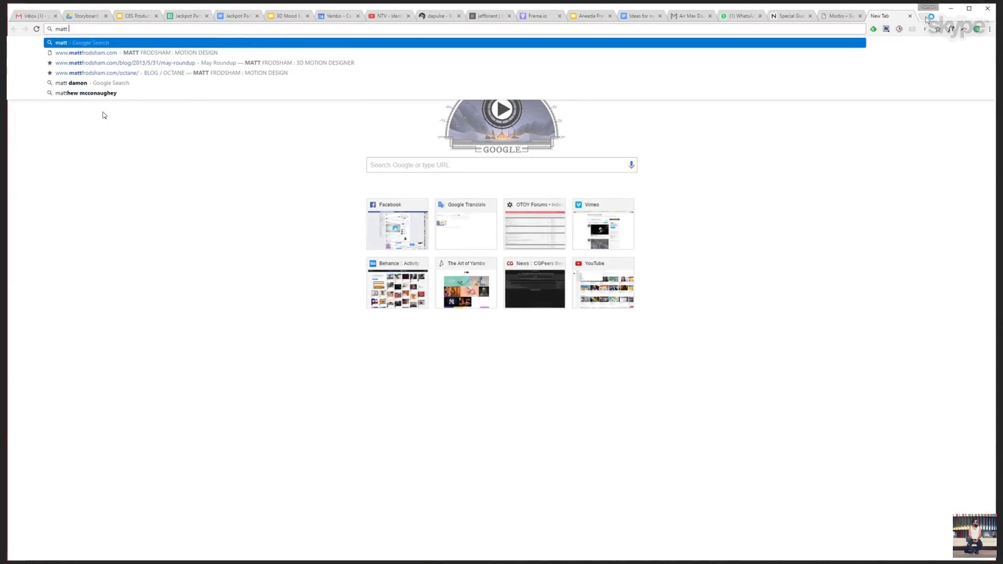
pyautogui.press('BackSpace')
pyautogui.press('Down')
pyautogui.press('BackSpace')
pyautogui.press('BackSpace')
pyautogui.press('BackSpace')
pyautogui.press('BackSpace')
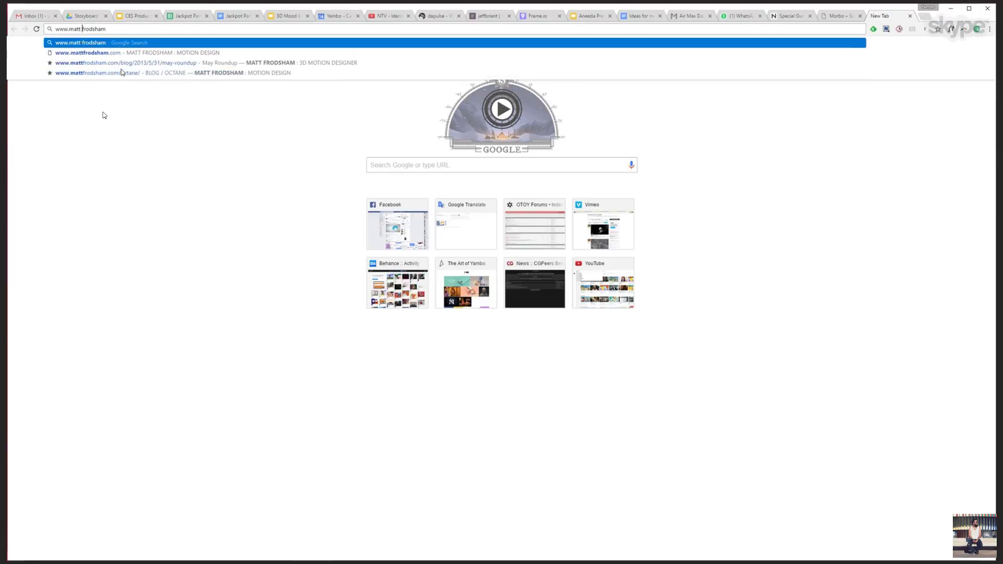
pyautogui.click(159, 30)
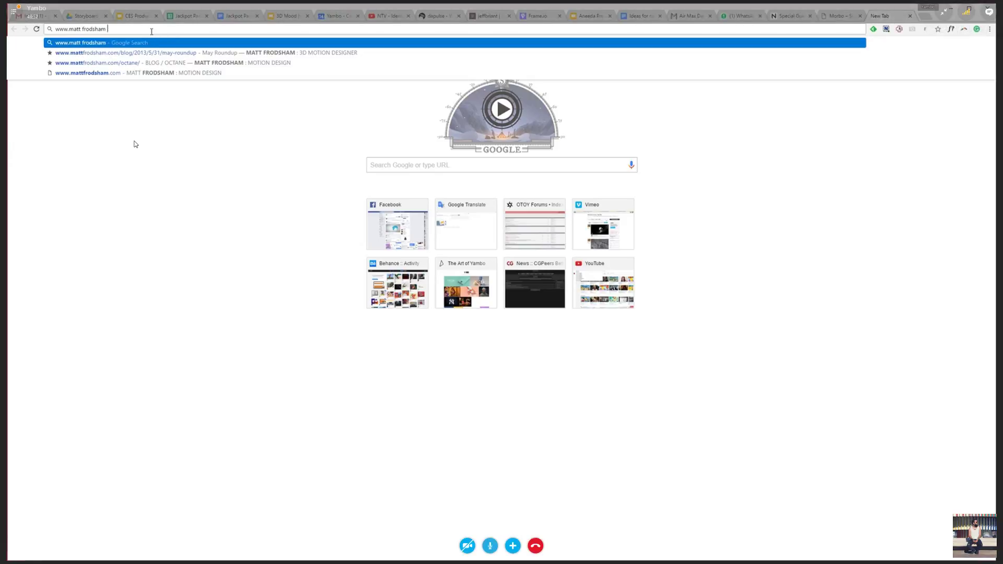
pyautogui.write('cv layers')
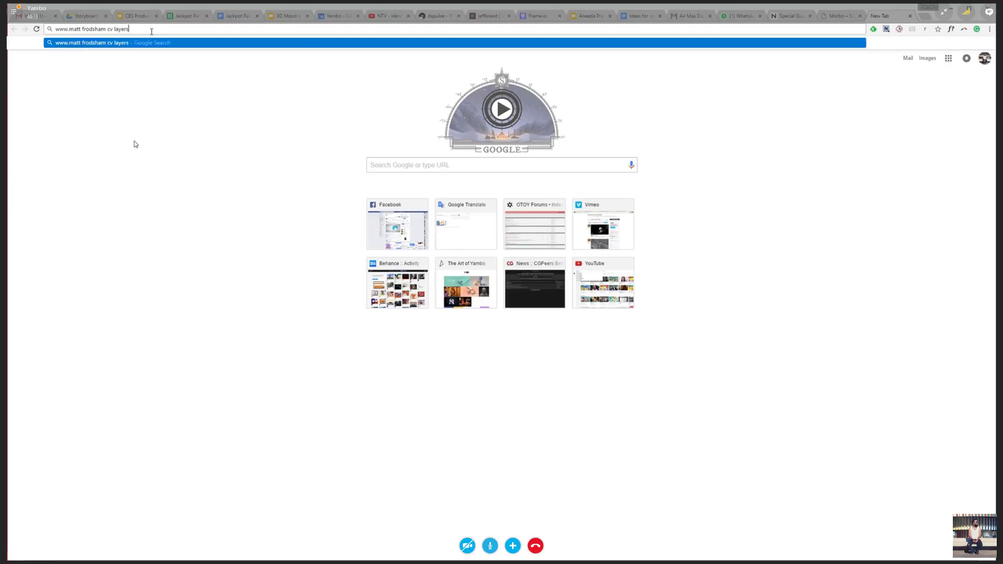
pyautogui.press('Return')
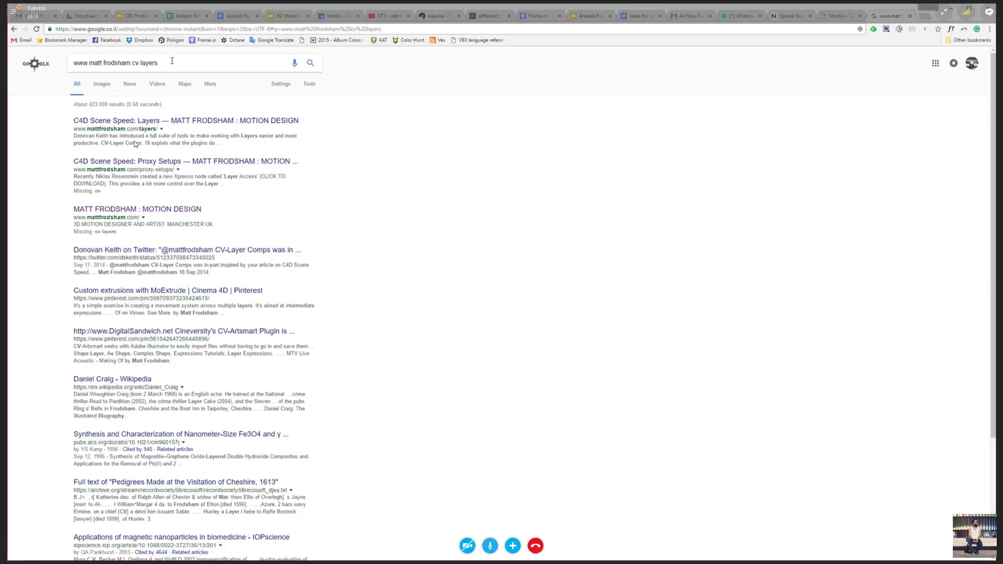
# - Open the "C4D Scene Speed: Layers" article, examine its layer browser tips and CV-Layer Comps section, and return to Cinema 4D
pyautogui.click(226, 124)
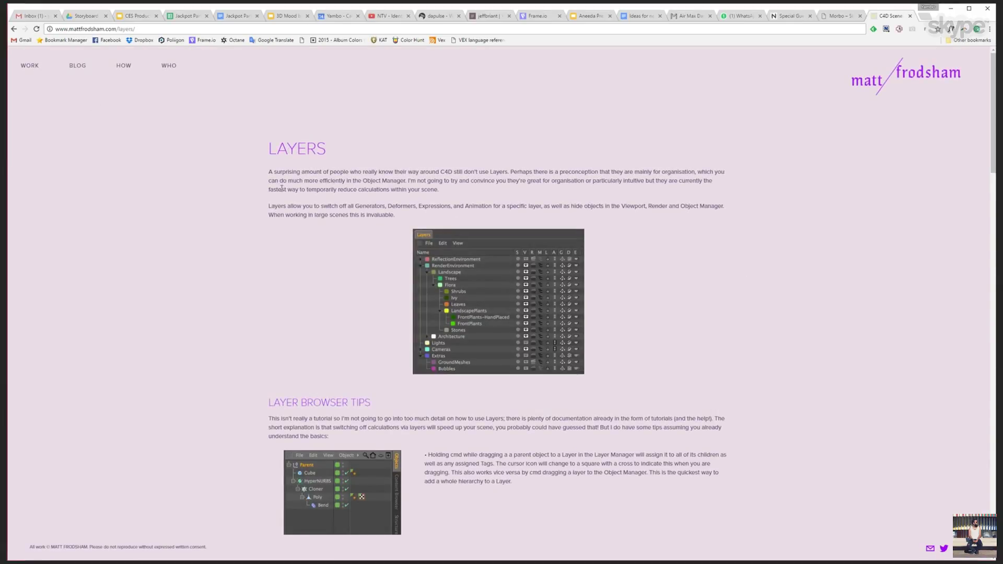
pyautogui.scroll(-3, 387, 161)
pyautogui.scroll(3, 234, 200)
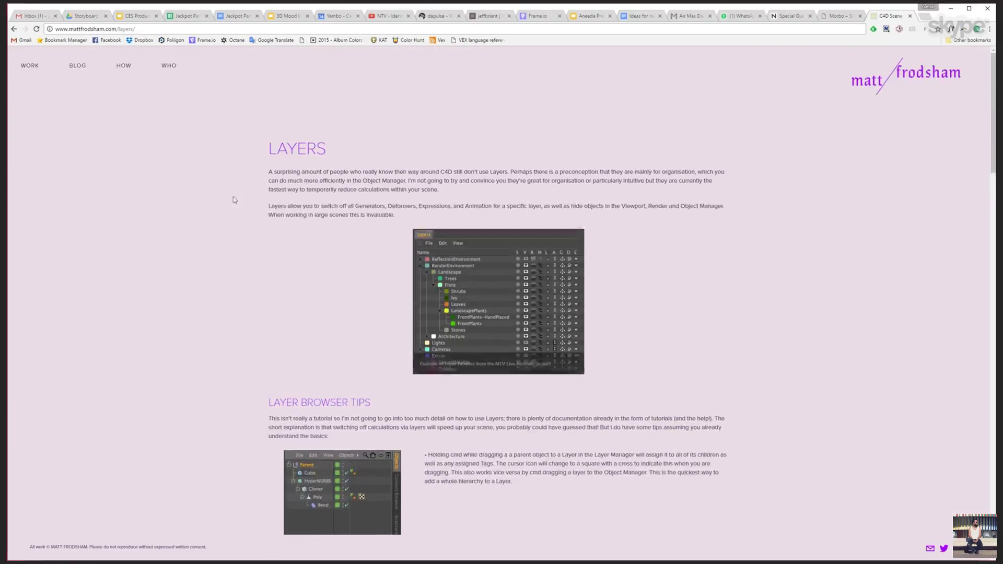
pyautogui.scroll(-15, 634, 239)
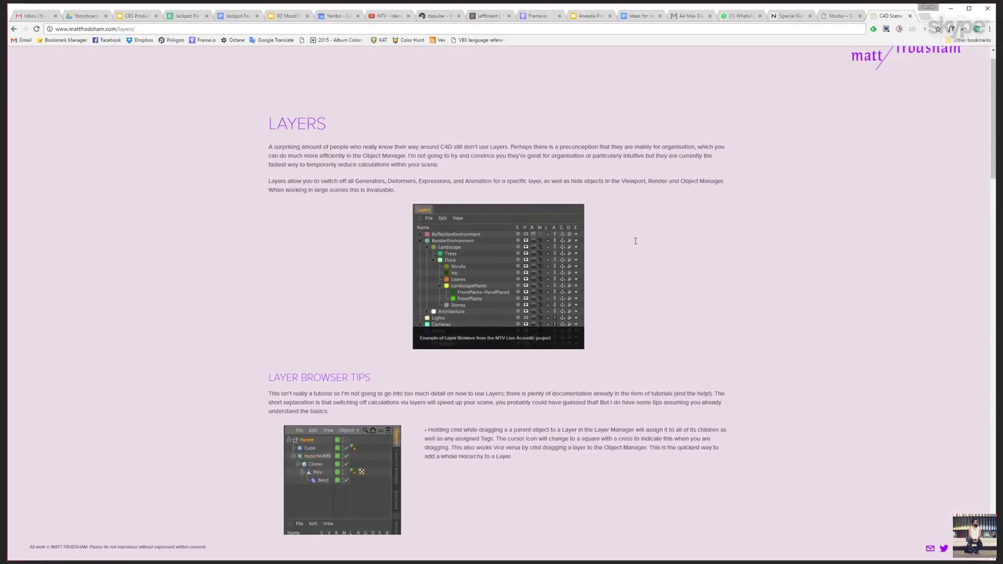
pyautogui.scroll(-15, 621, 259)
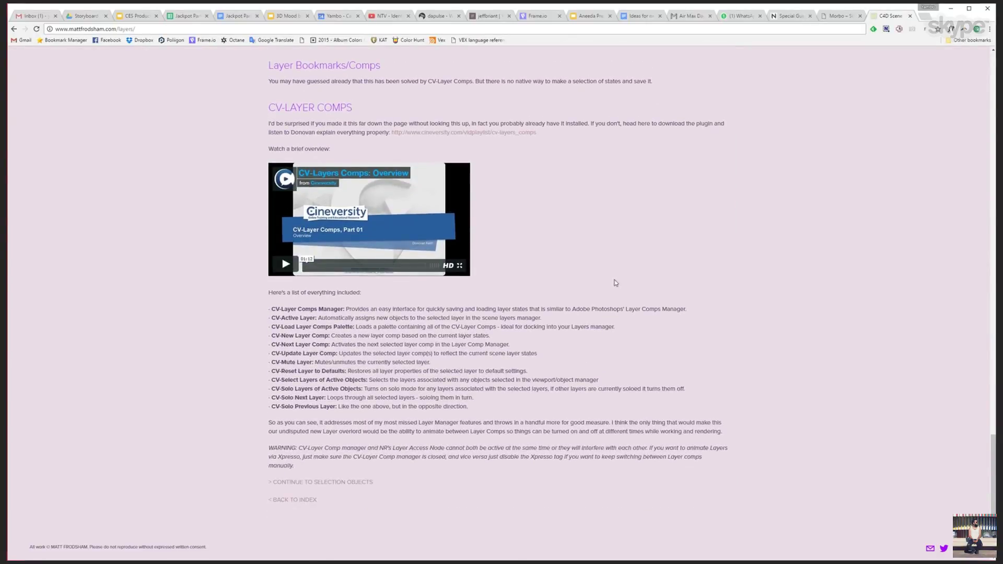
pyautogui.scroll(12, 382, 340)
pyautogui.scroll(15, 532, 413)
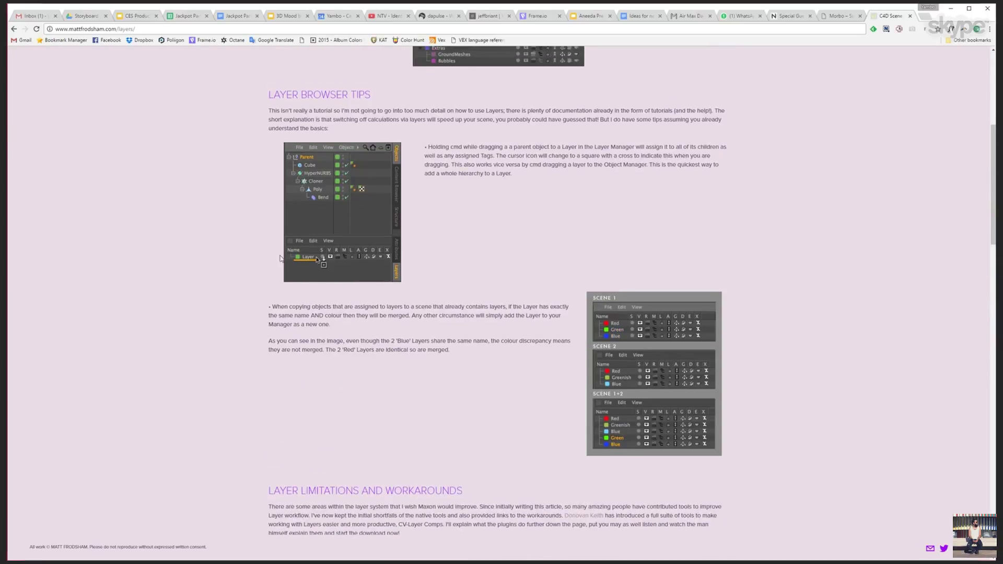
pyautogui.scroll(4, 627, 293)
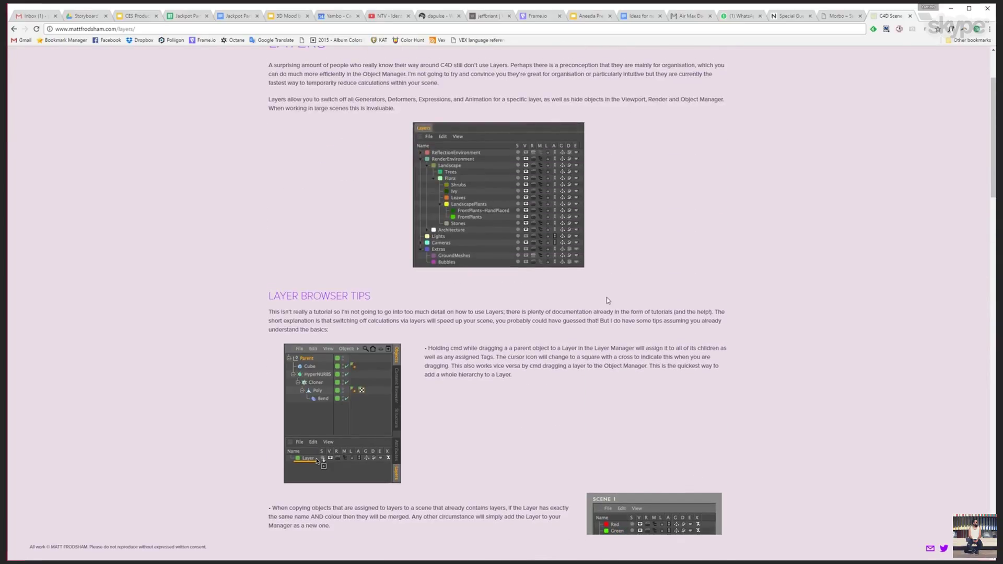
pyautogui.scroll(2, 606, 296)
pyautogui.scroll(-1, 621, 314)
pyautogui.scroll(-20, 624, 316)
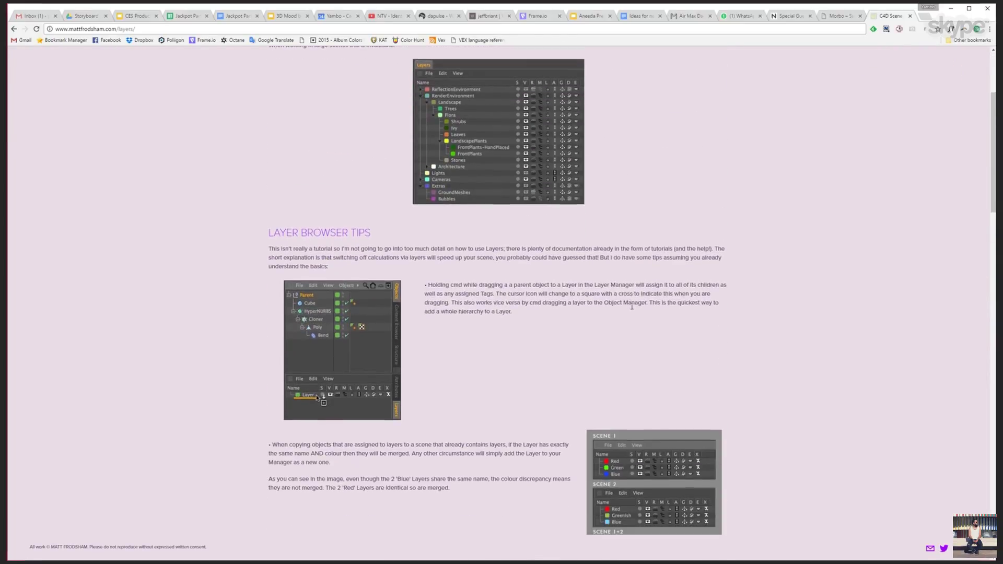
pyautogui.scroll(1, 628, 303)
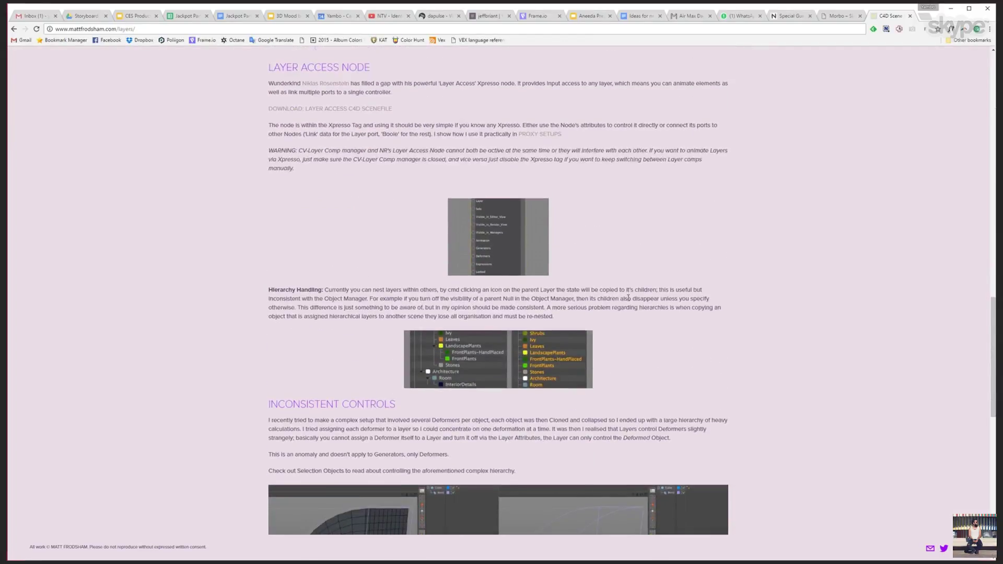
pyautogui.scroll(-10, 629, 303)
pyautogui.scroll(-1, 629, 302)
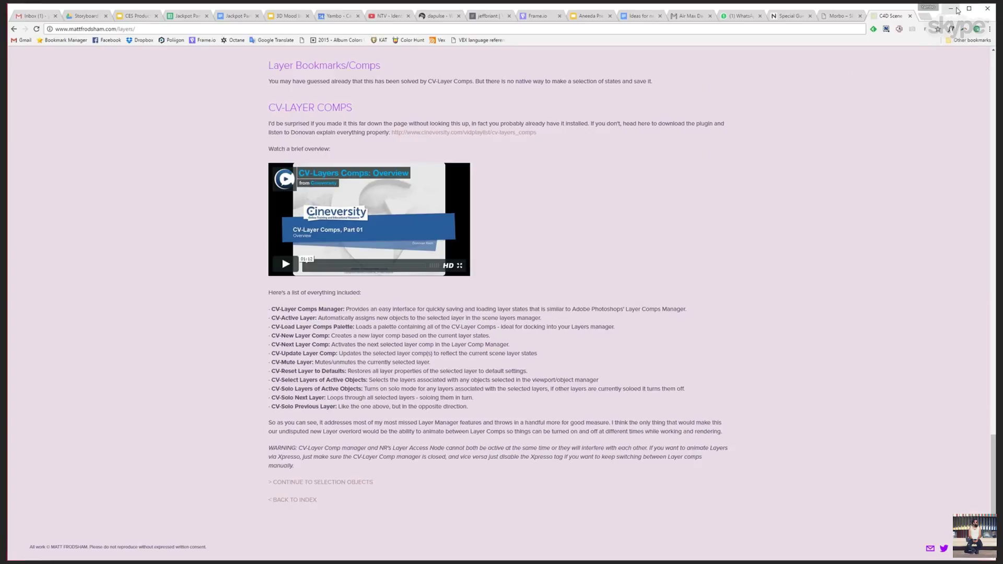
pyautogui.click(955, 9)
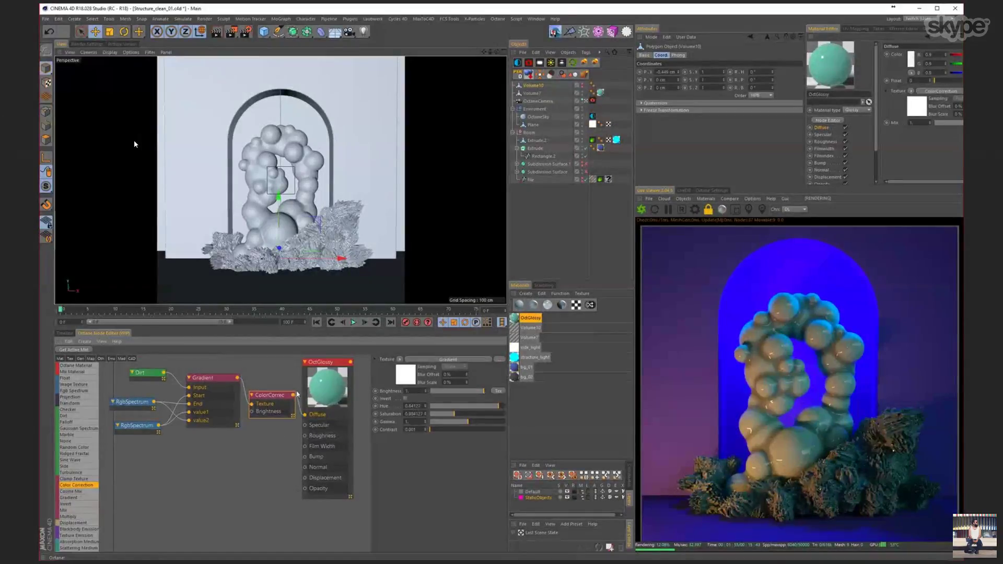
# - Try several hues on the Color Correction node and set its Hue to about -0.95 for a blue tint
pyautogui.moveTo(485, 407); pyautogui.dragTo(478, 408)
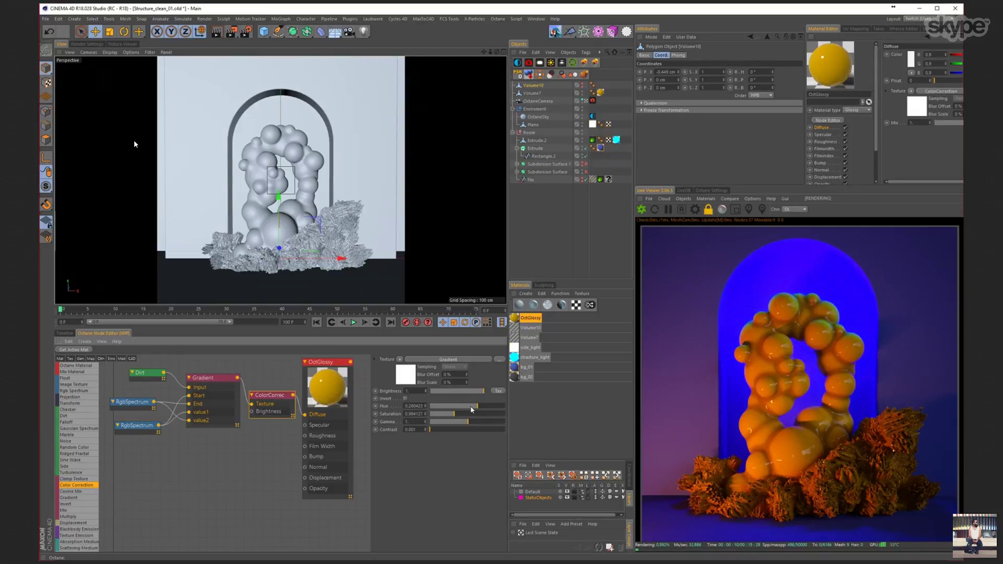
pyautogui.click(470, 407)
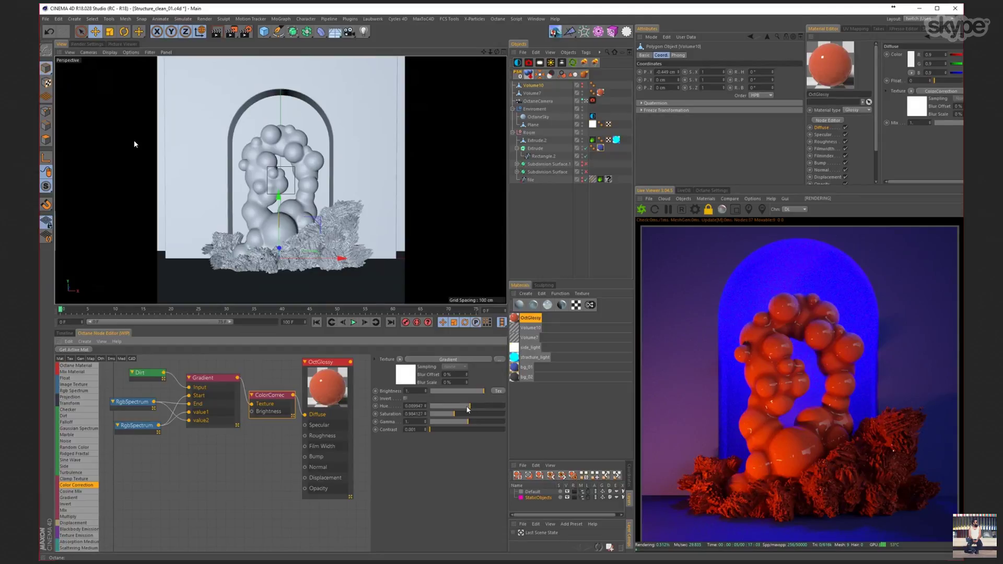
pyautogui.moveTo(467, 409); pyautogui.dragTo(464, 410)
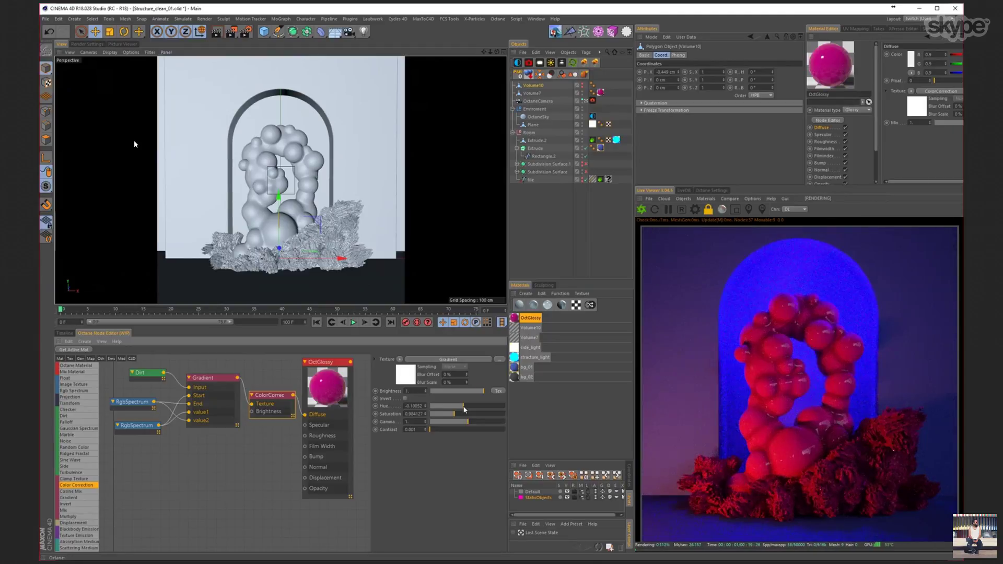
pyautogui.moveTo(464, 406); pyautogui.dragTo(461, 408)
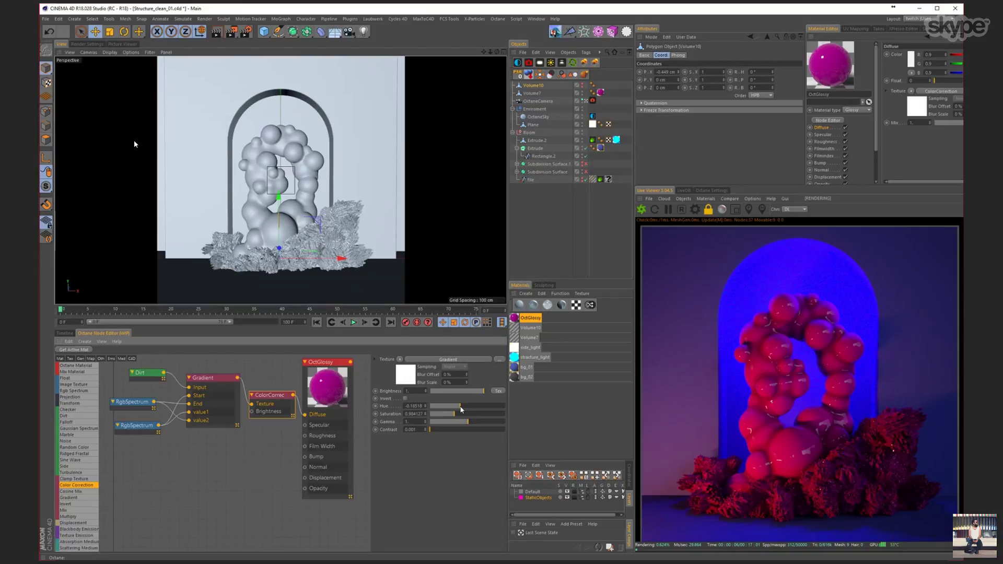
pyautogui.moveTo(459, 410); pyautogui.dragTo(442, 409)
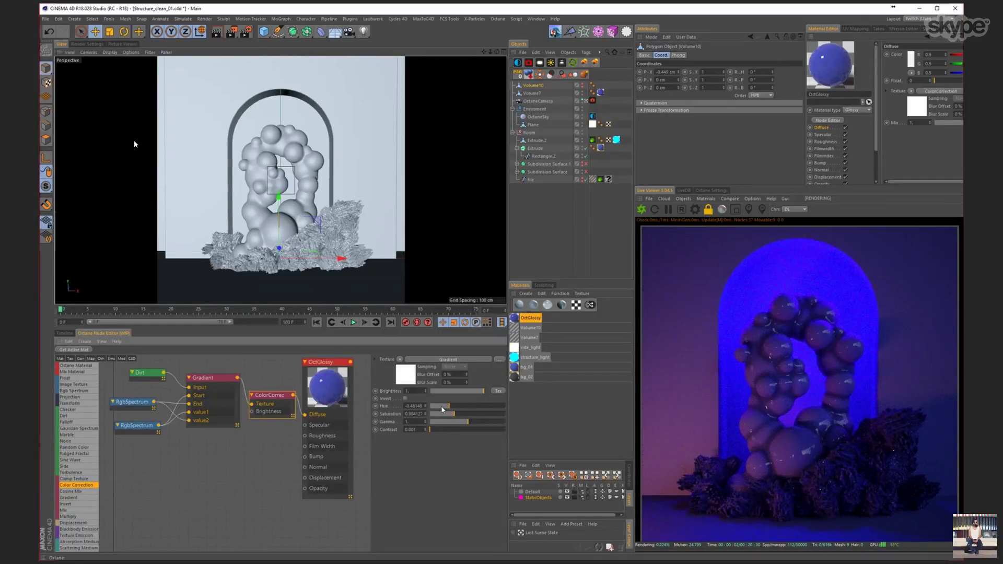
pyautogui.moveTo(442, 410); pyautogui.dragTo(440, 409)
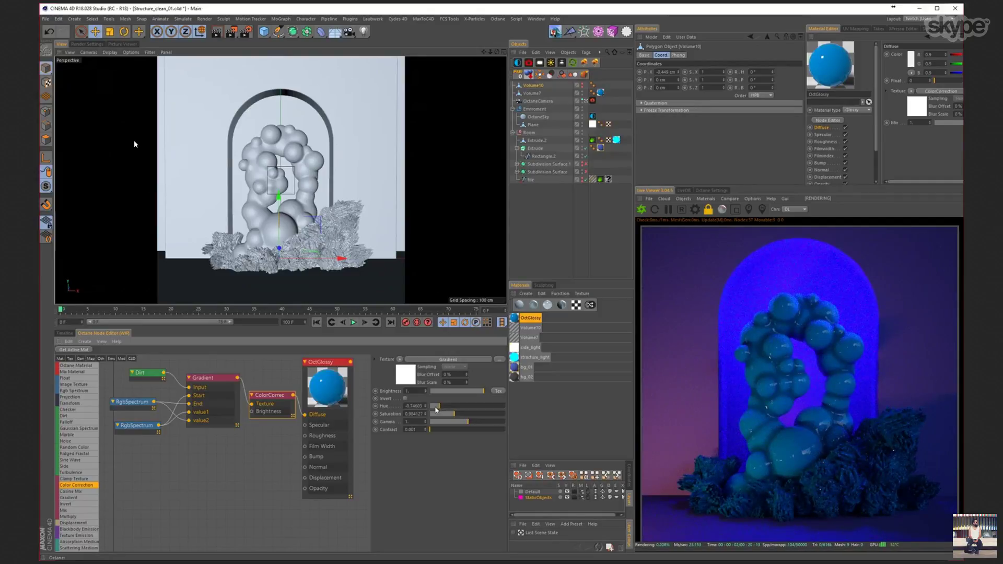
pyautogui.moveTo(436, 410); pyautogui.dragTo(430, 410)
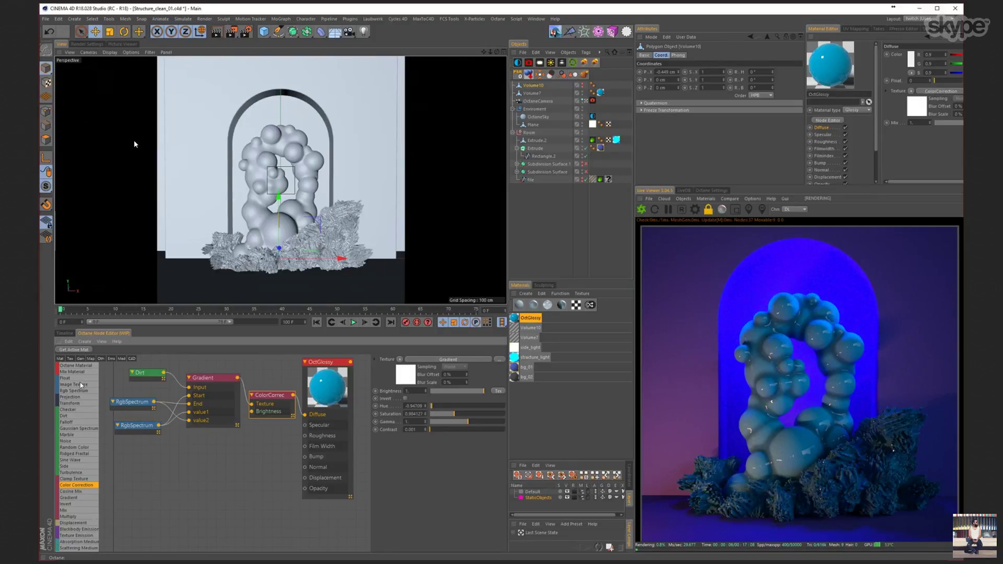
# - Make room beside the OctGlossy node and add an ImageTexture node below the Color Correction node
pyautogui.moveTo(331, 399); pyautogui.dragTo(341, 398)
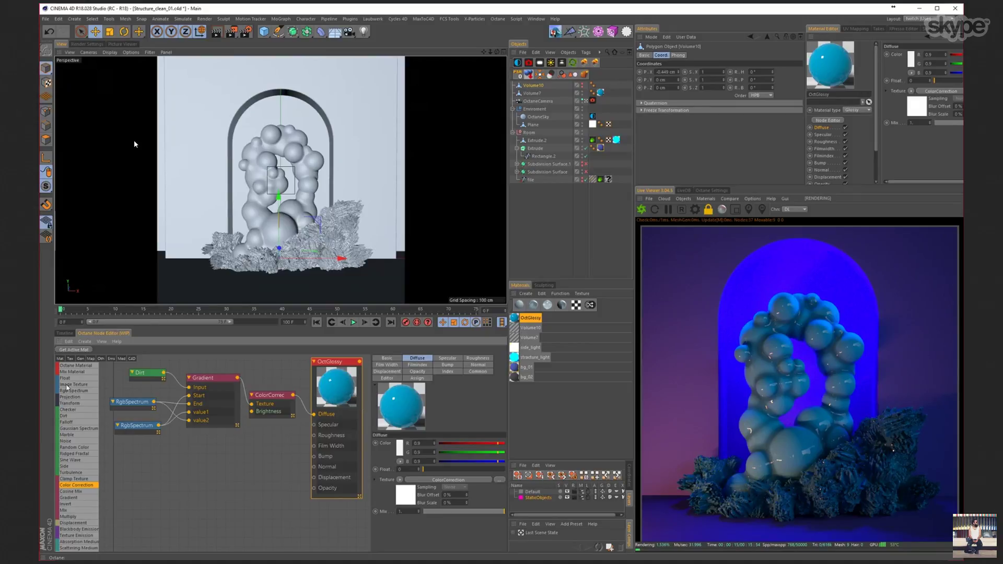
pyautogui.moveTo(77, 385); pyautogui.dragTo(258, 461)
pyautogui.click(236, 474)
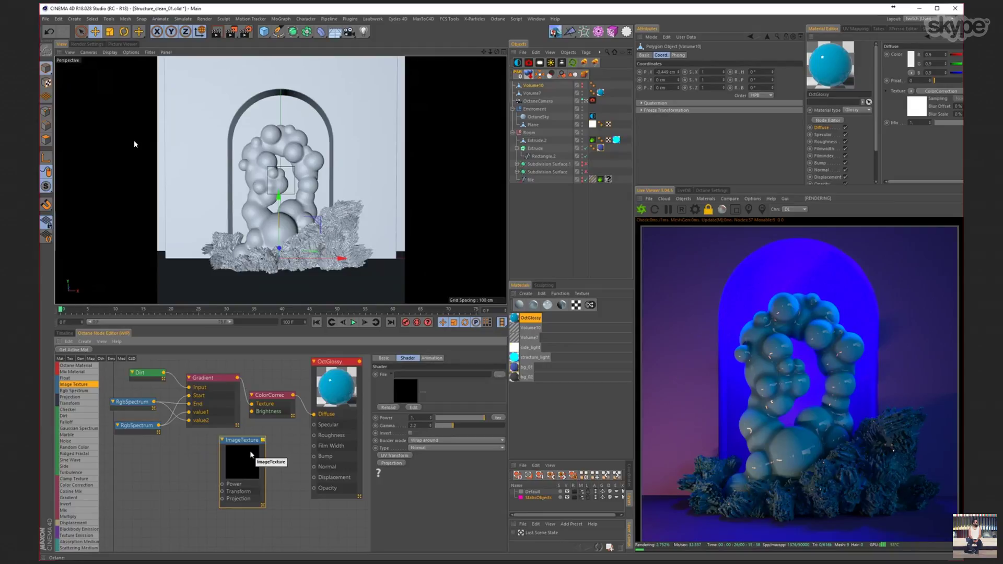
# - Load a light smudge image into the ImageTexture node and connect it to the Diffuse channel of OctGlossy
pyautogui.moveTo(264, 444); pyautogui.dragTo(270, 451)
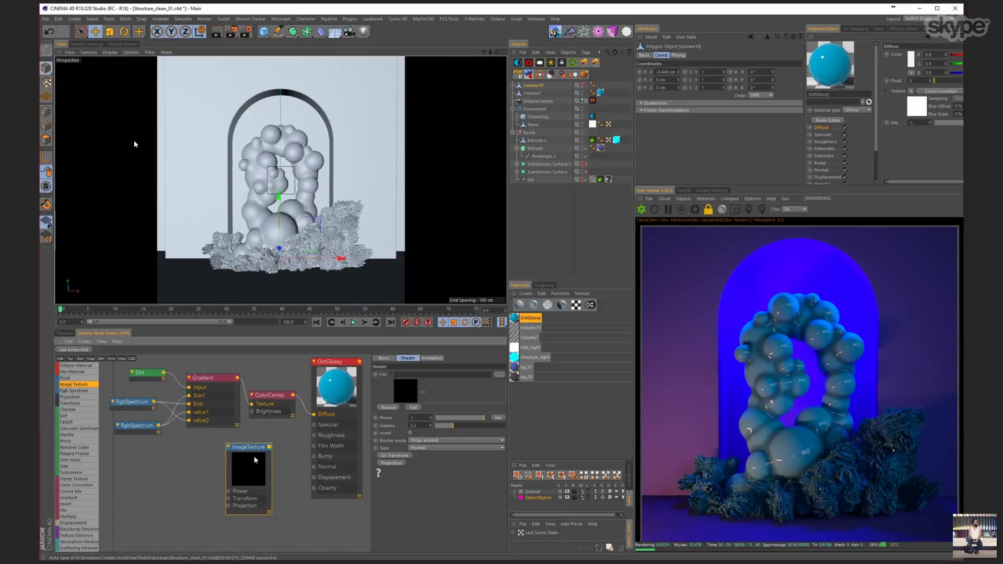
pyautogui.click(499, 375)
pyautogui.middleClick(134, 144)
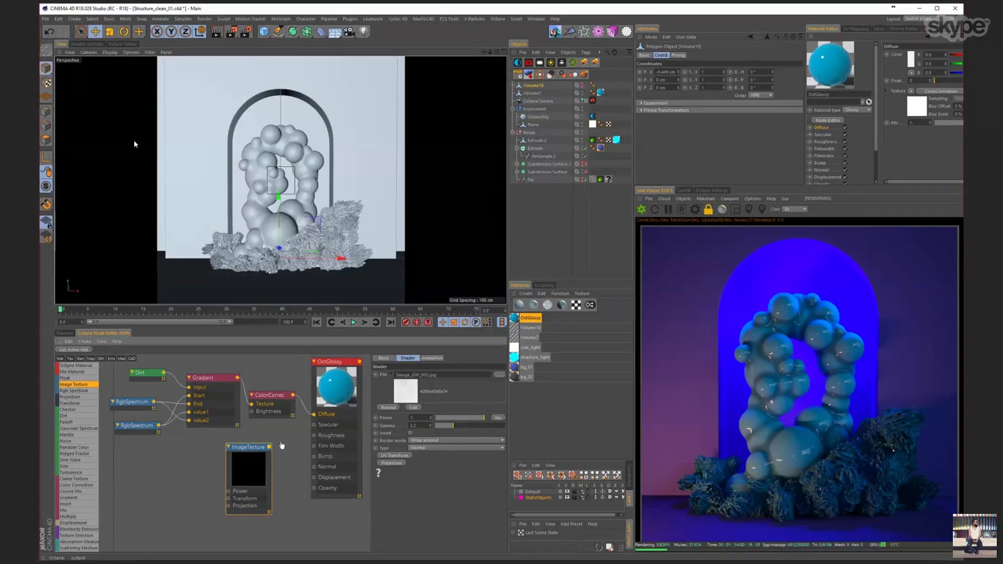
pyautogui.moveTo(269, 447); pyautogui.dragTo(315, 414)
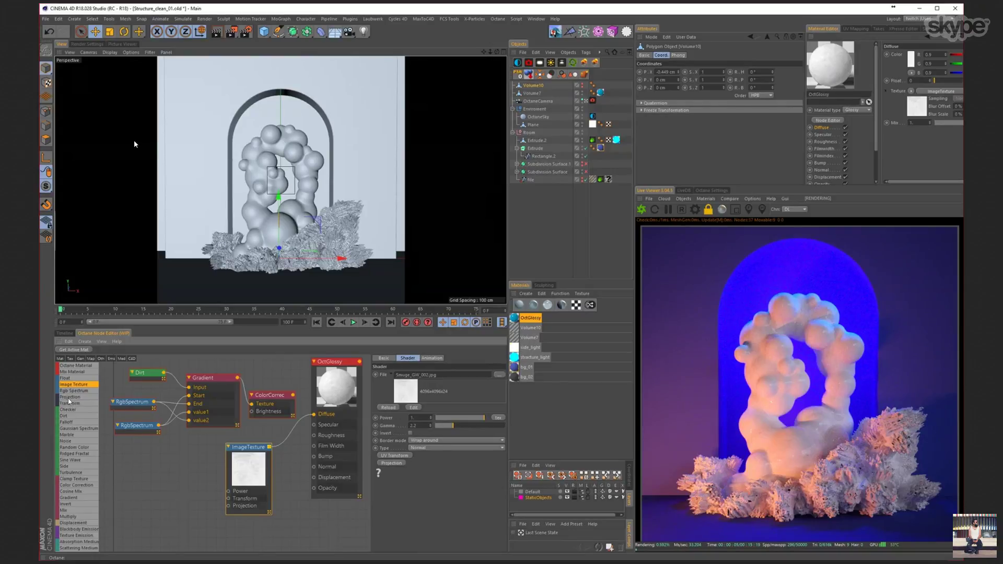
# - Add a Texture Projection node set to Box and a Transform node to the ImageTexture, and scale the texture down
pyautogui.moveTo(94, 398); pyautogui.dragTo(228, 505)
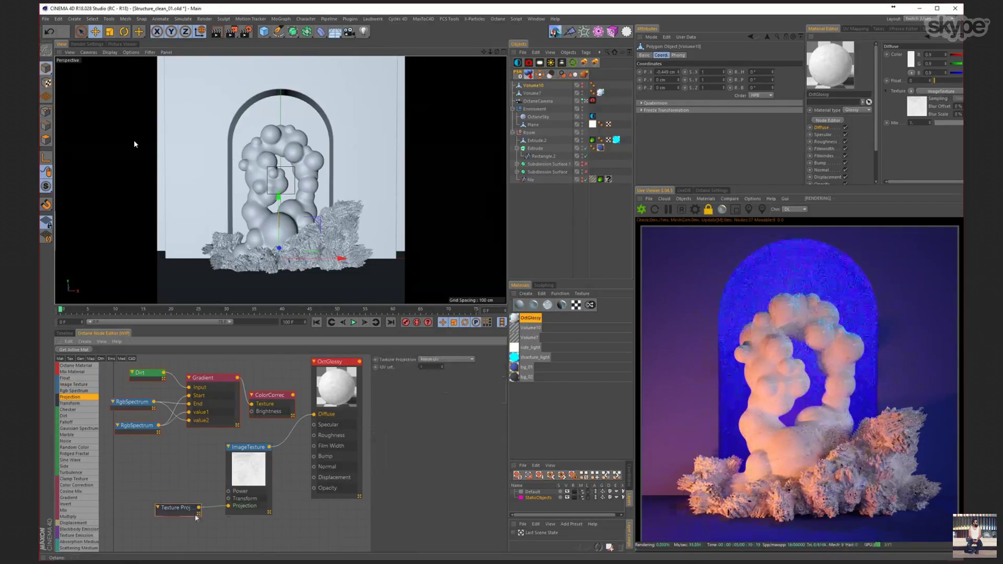
pyautogui.click(189, 511)
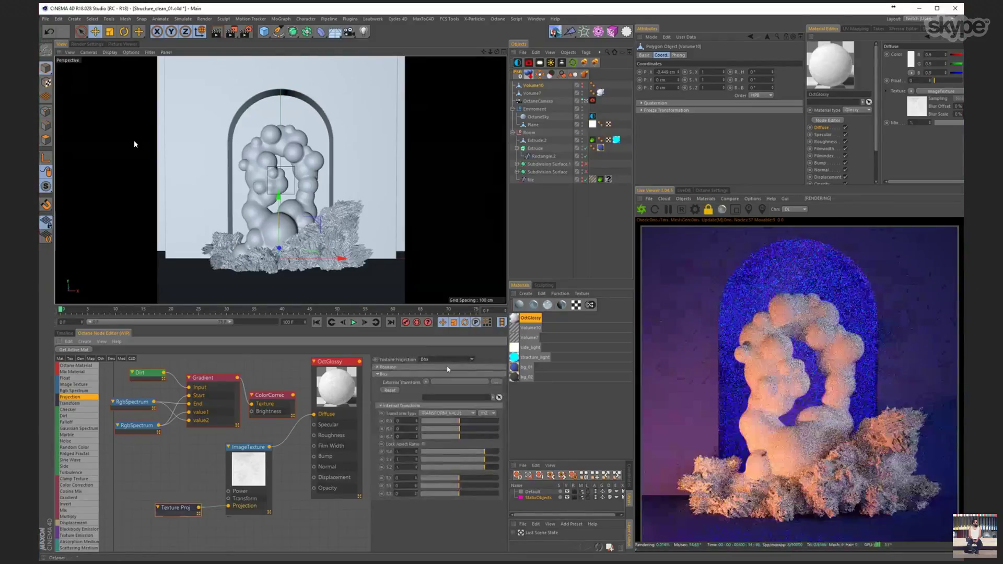
pyautogui.moveTo(73, 404); pyautogui.dragTo(228, 498)
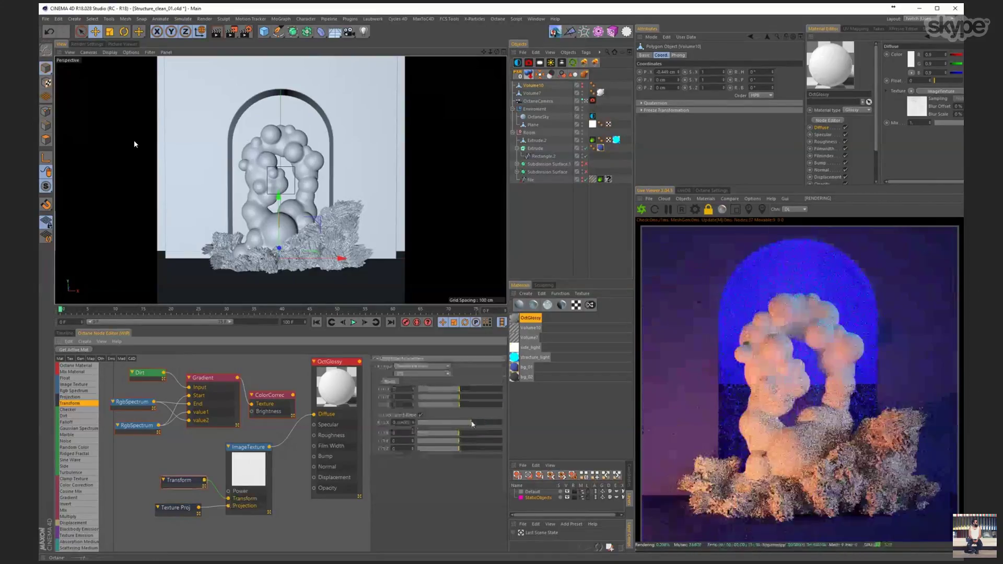
pyautogui.moveTo(462, 425); pyautogui.dragTo(454, 426)
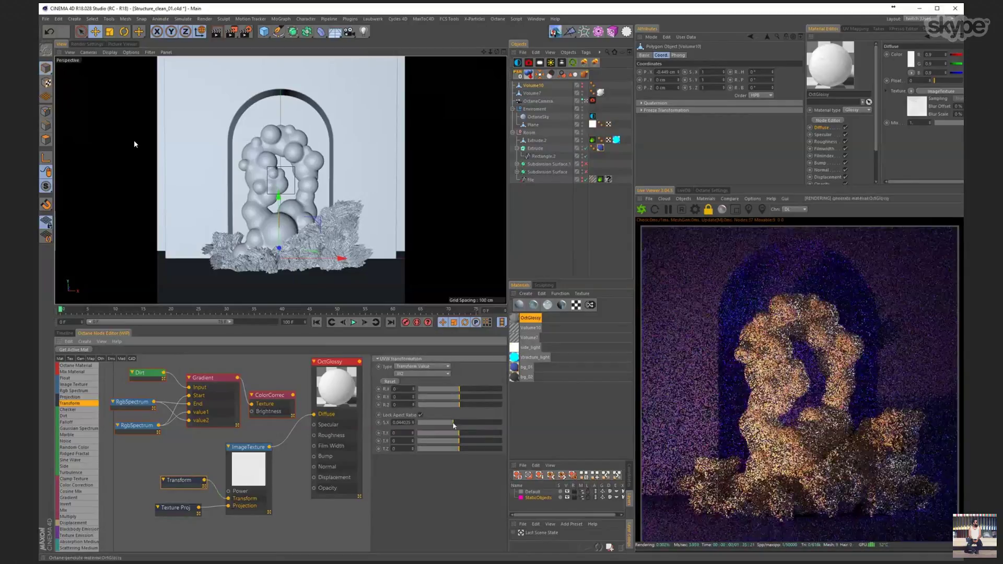
# - Change the Texture Projection node's projection type to XYZ to UVW
pyautogui.click(187, 514)
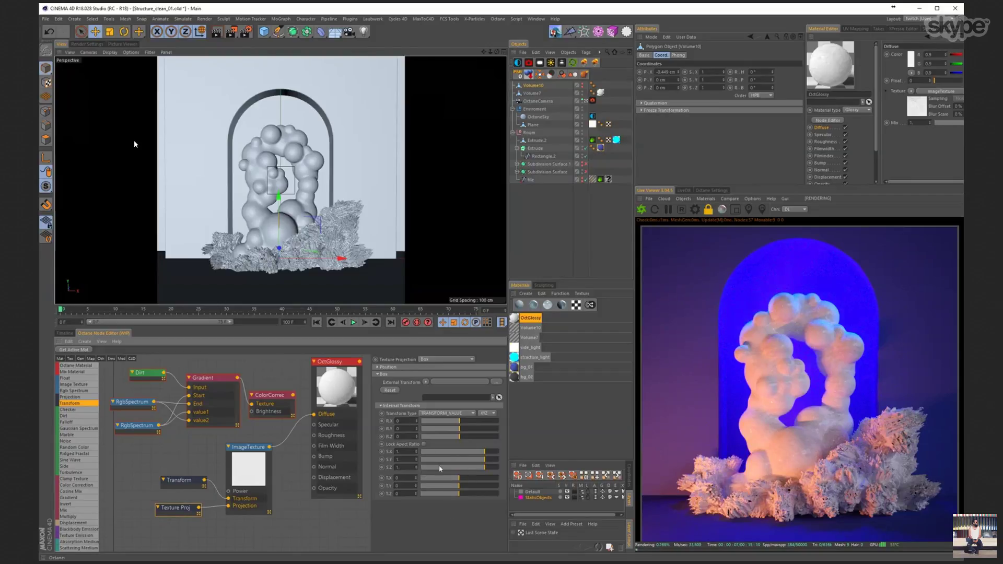
pyautogui.click(385, 375)
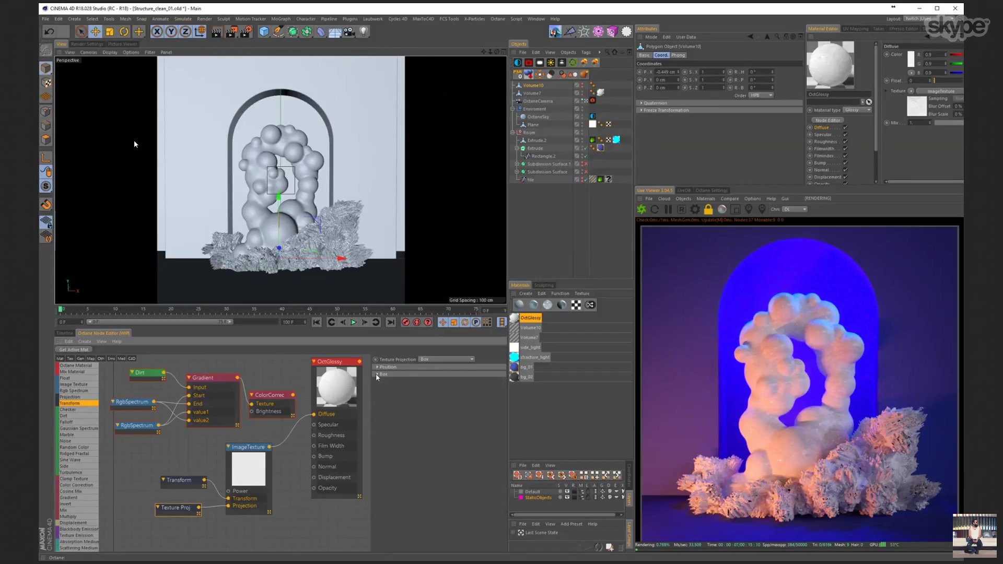
pyautogui.click(437, 359)
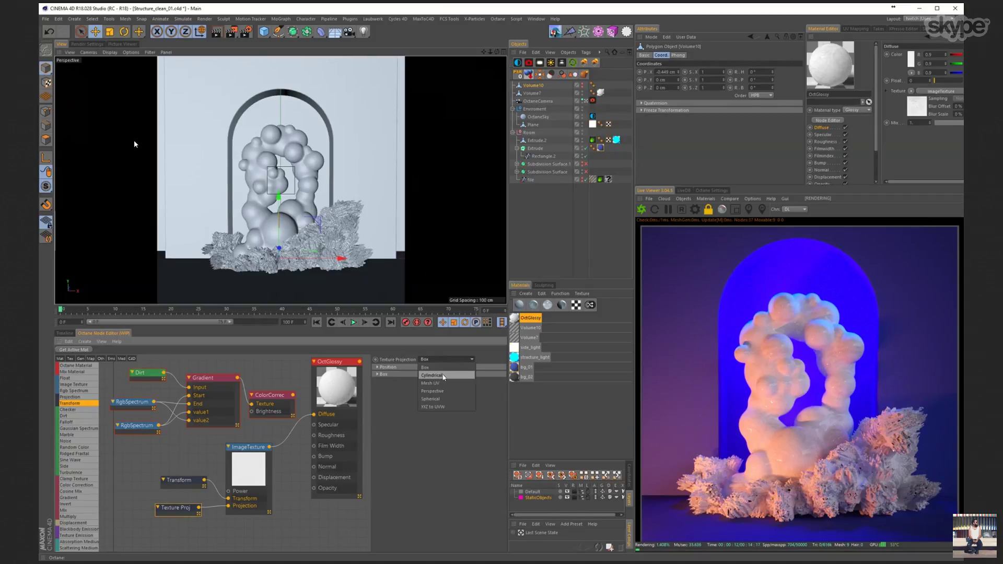
pyautogui.click(445, 406)
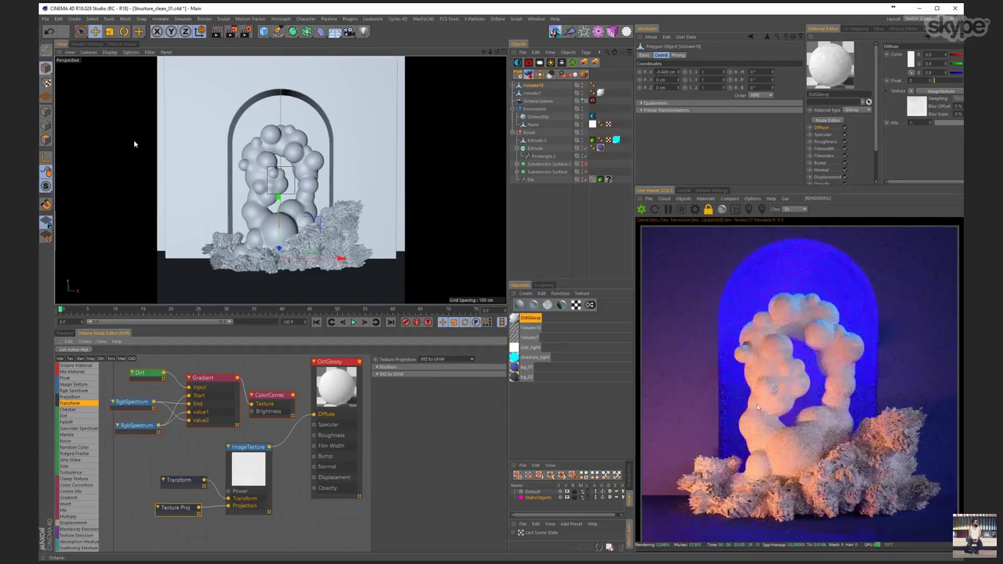
# - Try smaller scales on the Transform node, check the projection's own transform settings, and set the Transform scale to about 0.09
pyautogui.click(446, 422)
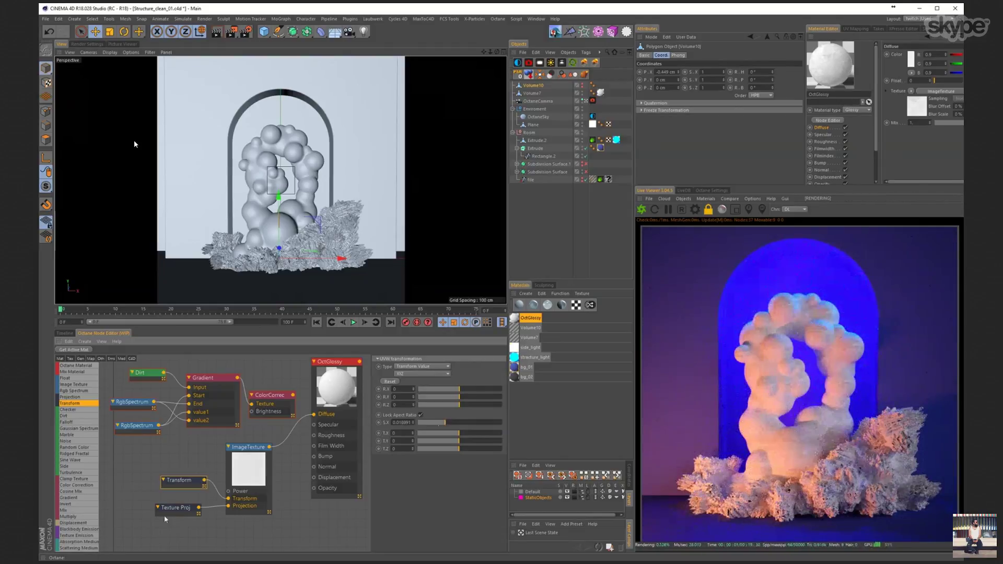
pyautogui.click(176, 507)
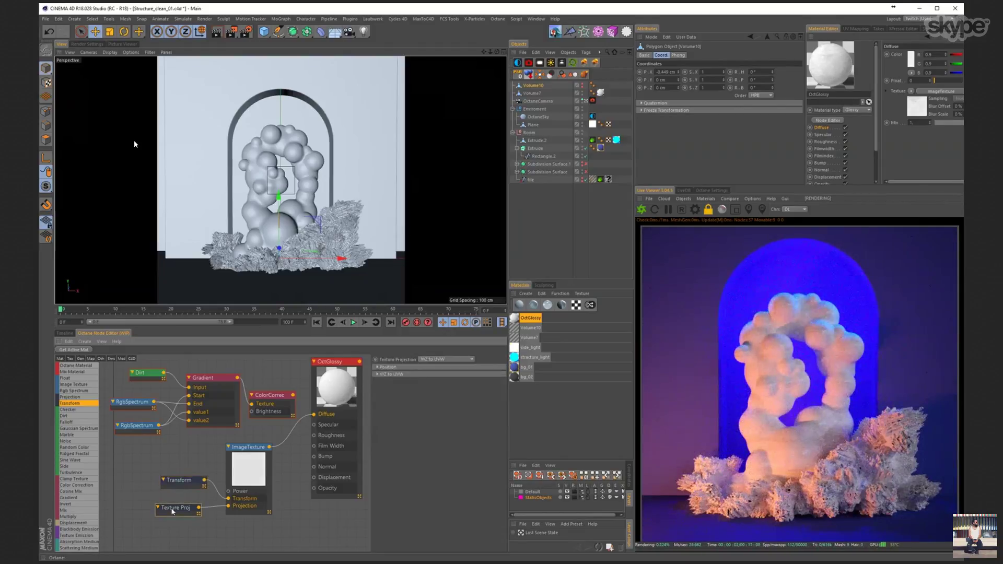
pyautogui.click(385, 374)
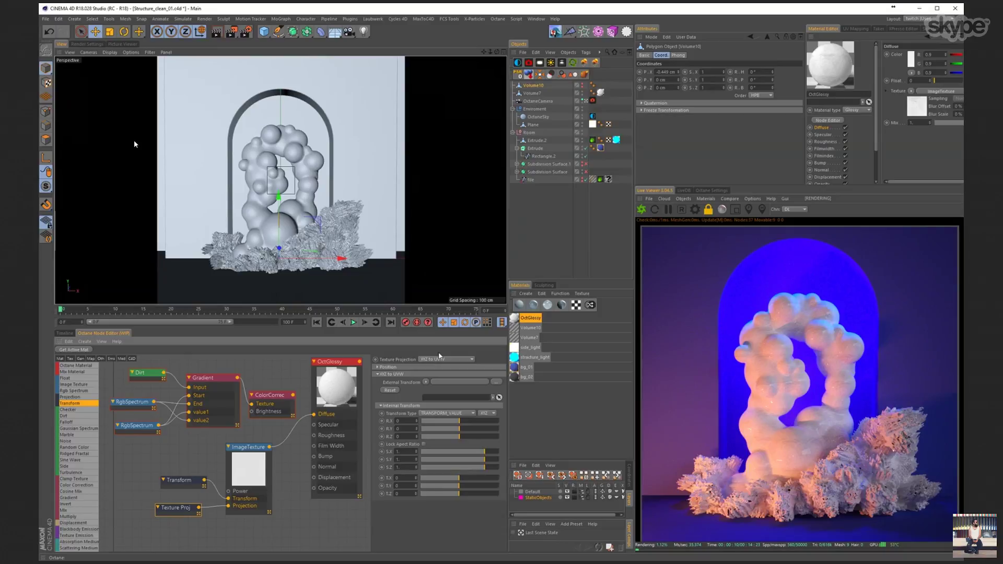
pyautogui.click(179, 480)
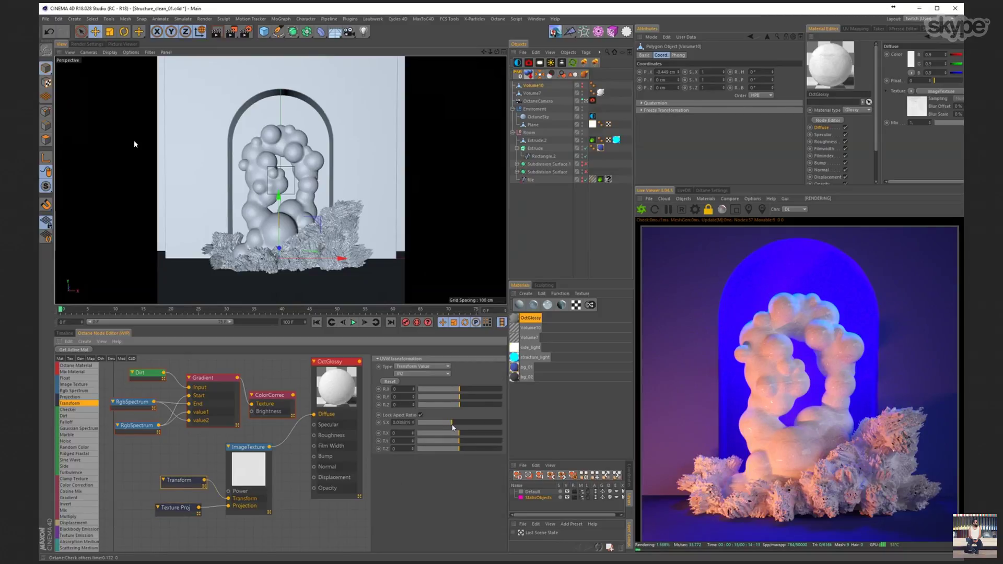
pyautogui.moveTo(452, 427); pyautogui.dragTo(460, 428)
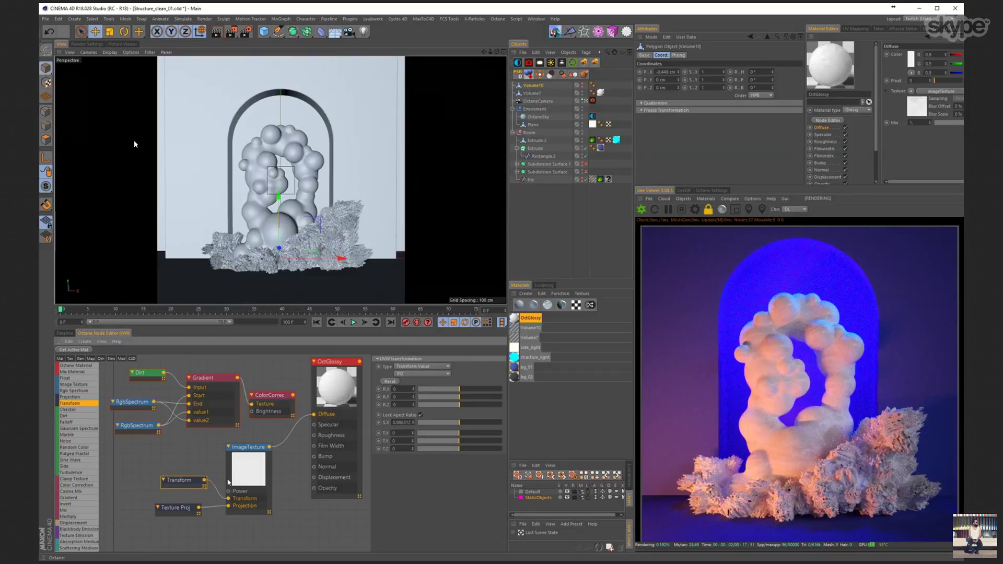
# - Replace the ImageTexture file with the dark fingerprints texture and set the Transform node's scale to about 0.2
pyautogui.click(252, 463)
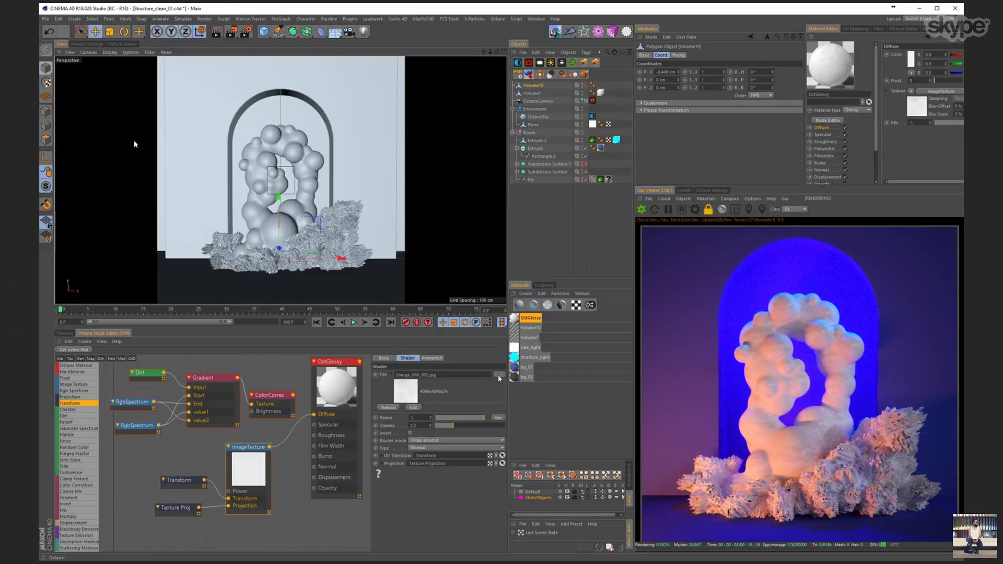
pyautogui.middleClick(134, 144)
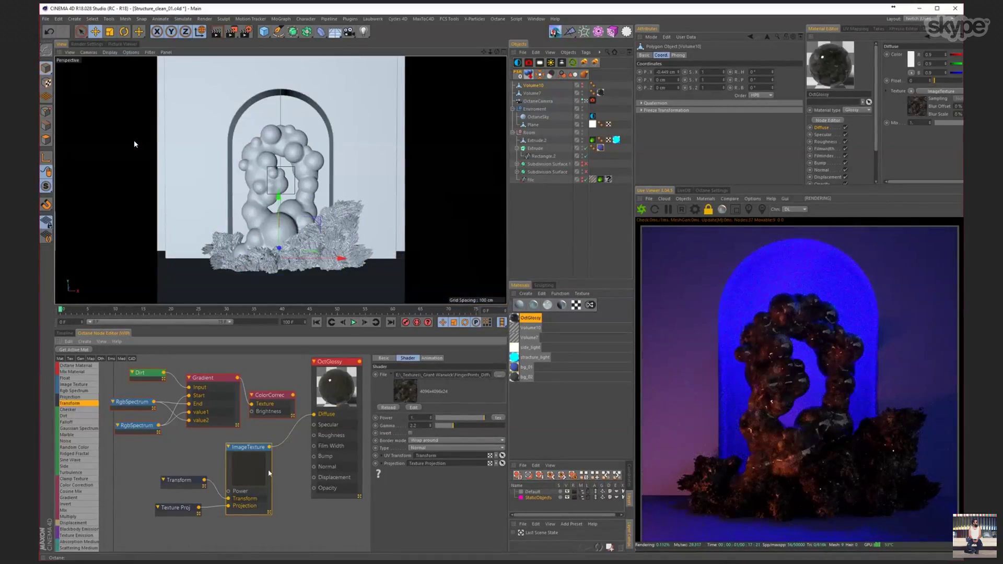
pyautogui.click(178, 479)
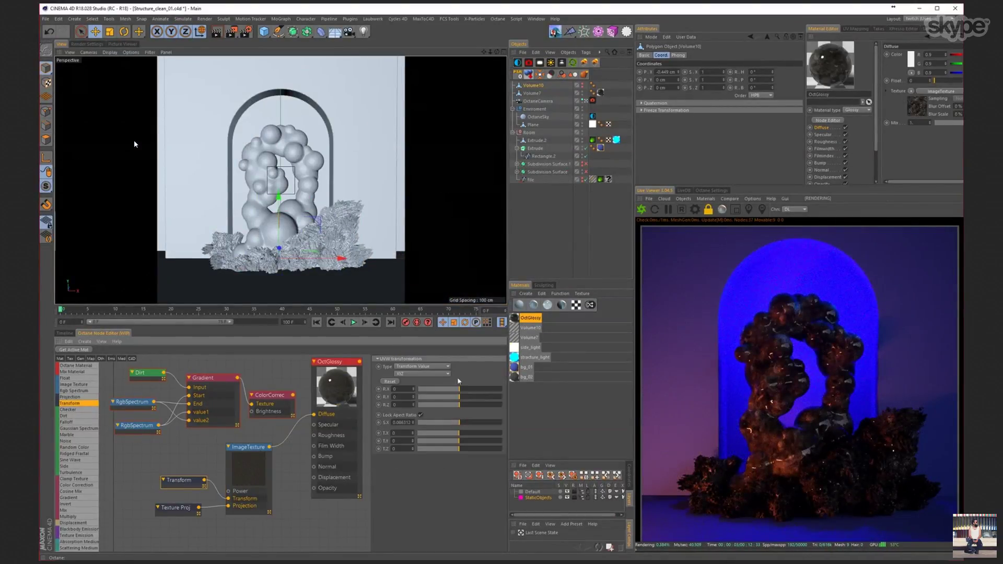
pyautogui.click(465, 426)
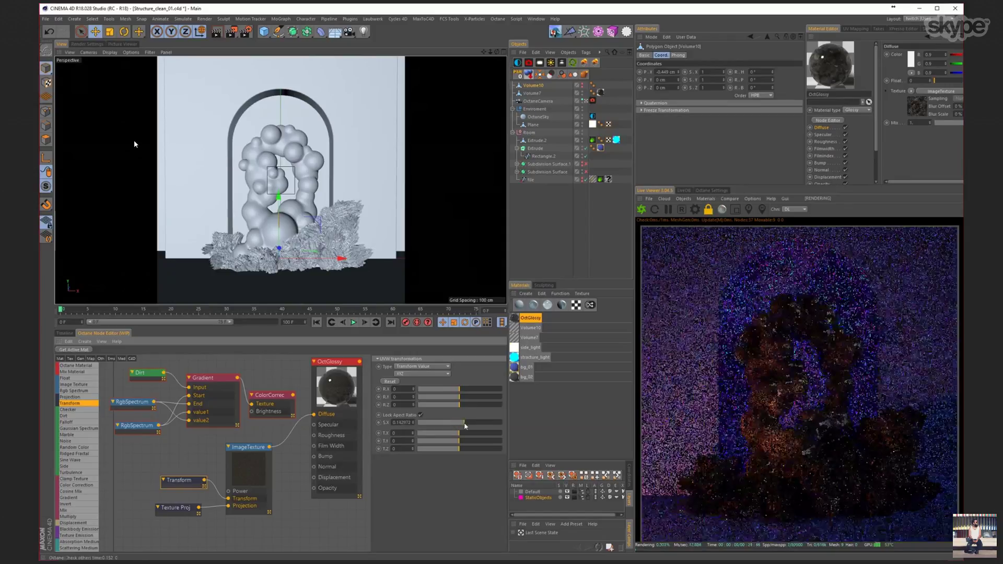
pyautogui.click(470, 425)
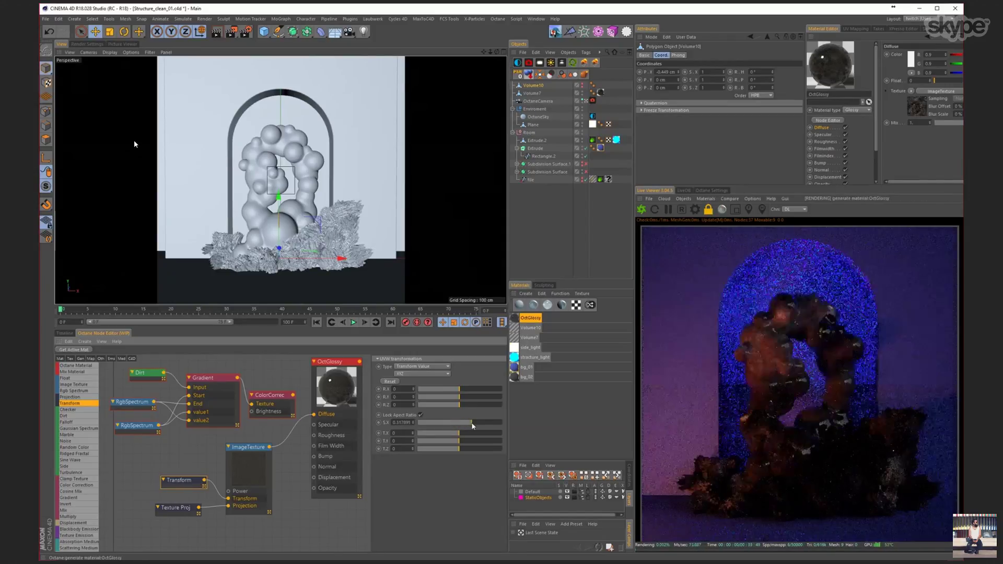
pyautogui.click(469, 426)
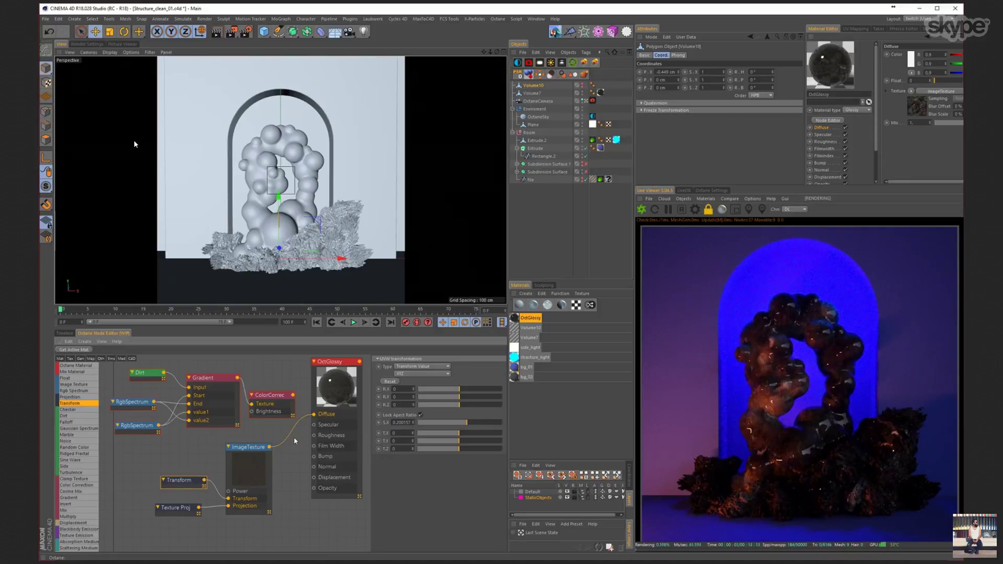
# - Connect the ImageTexture to Bump and the Color Correction back to Diffuse, and move OctGlossy to make room for more nodes
pyautogui.moveTo(270, 448); pyautogui.dragTo(313, 457)
pyautogui.moveTo(292, 395); pyautogui.dragTo(313, 413)
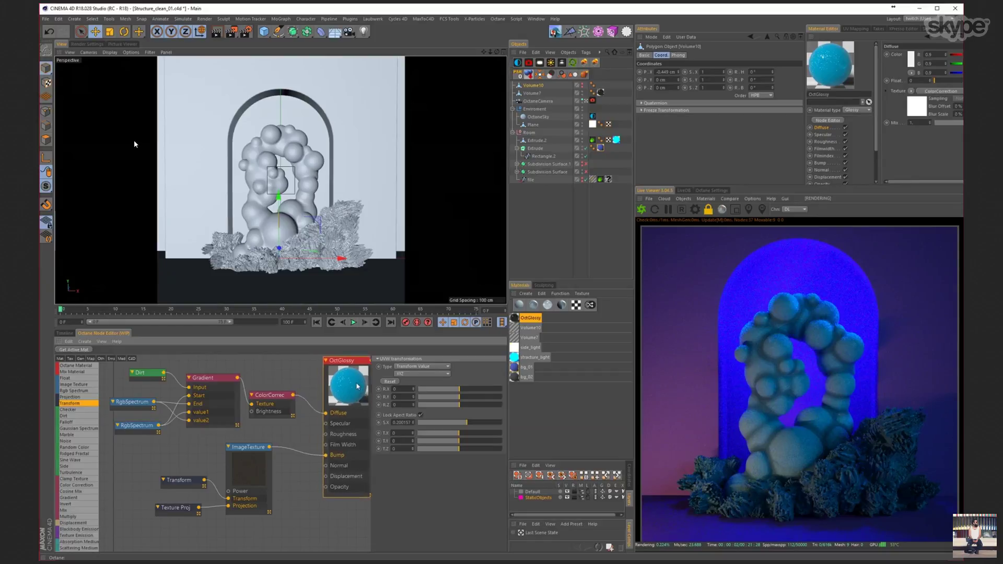
pyautogui.moveTo(353, 392); pyautogui.dragTo(395, 387)
# - Insert a Multiply node between ImageTexture and Bump, and feed its Texture2 with a FloatTexture of about 0.087
pyautogui.moveTo(127, 489); pyautogui.dragTo(77, 471, button='middle')
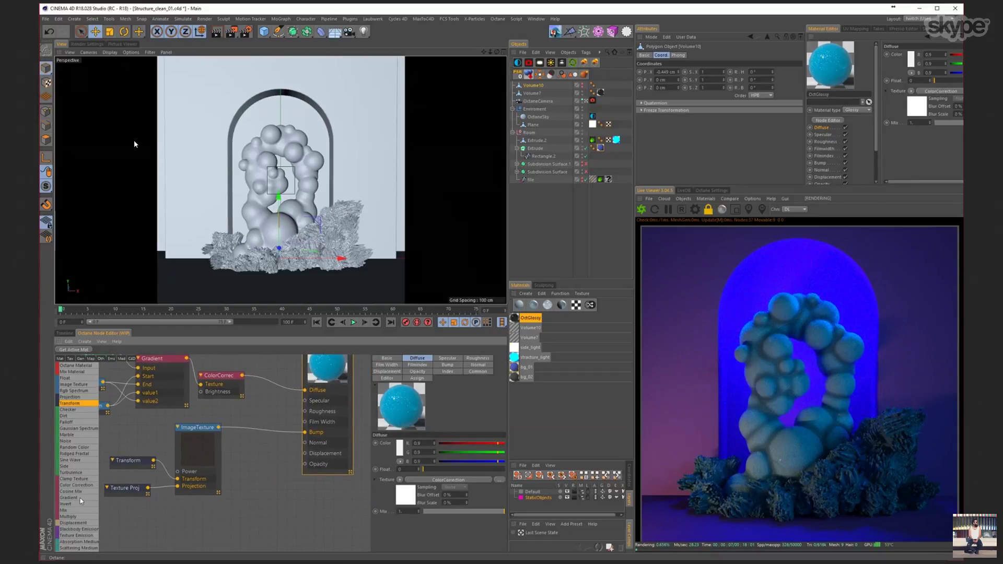
pyautogui.moveTo(70, 516); pyautogui.dragTo(260, 463)
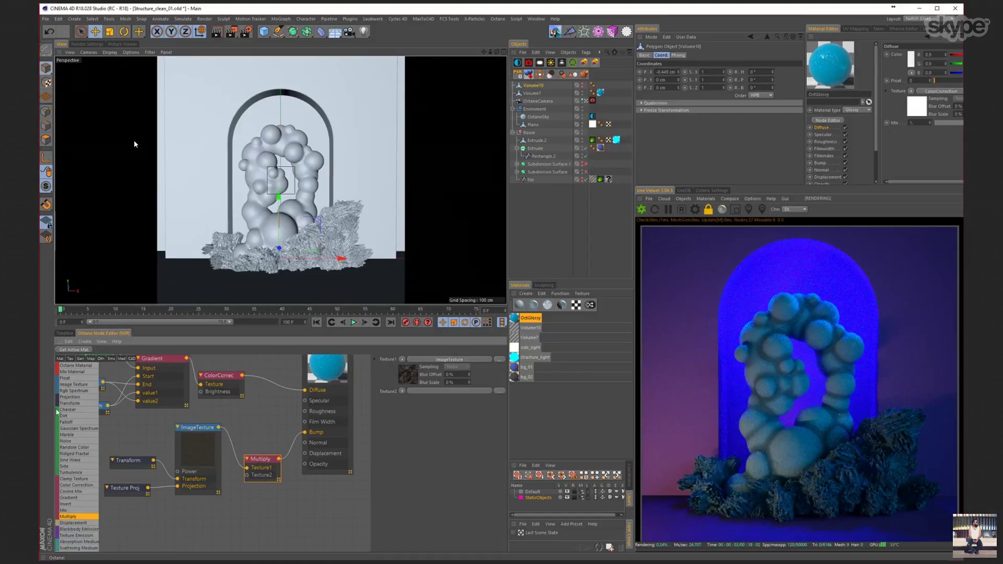
pyautogui.moveTo(67, 377); pyautogui.dragTo(246, 475)
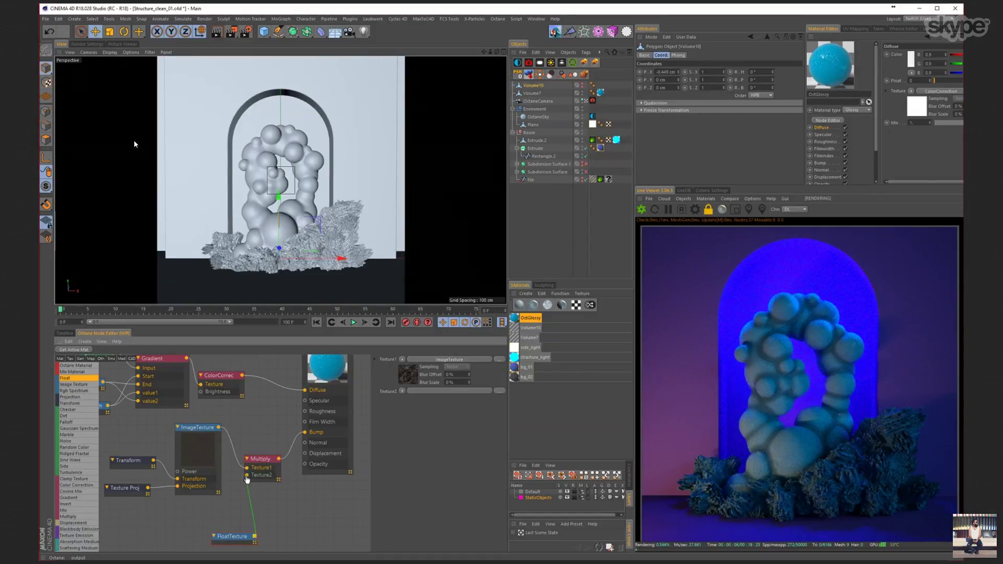
pyautogui.moveTo(229, 537); pyautogui.dragTo(221, 525)
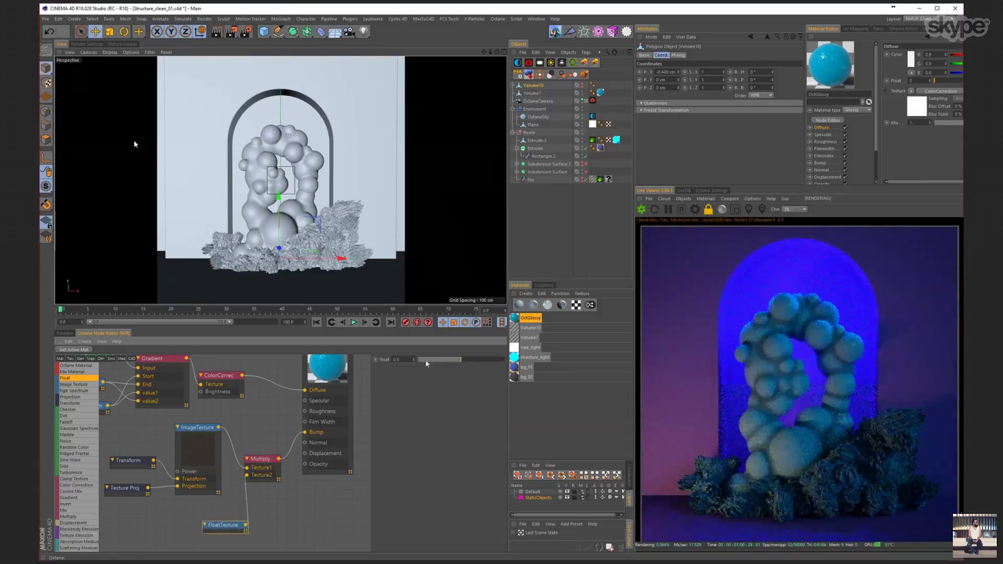
pyautogui.click(426, 360)
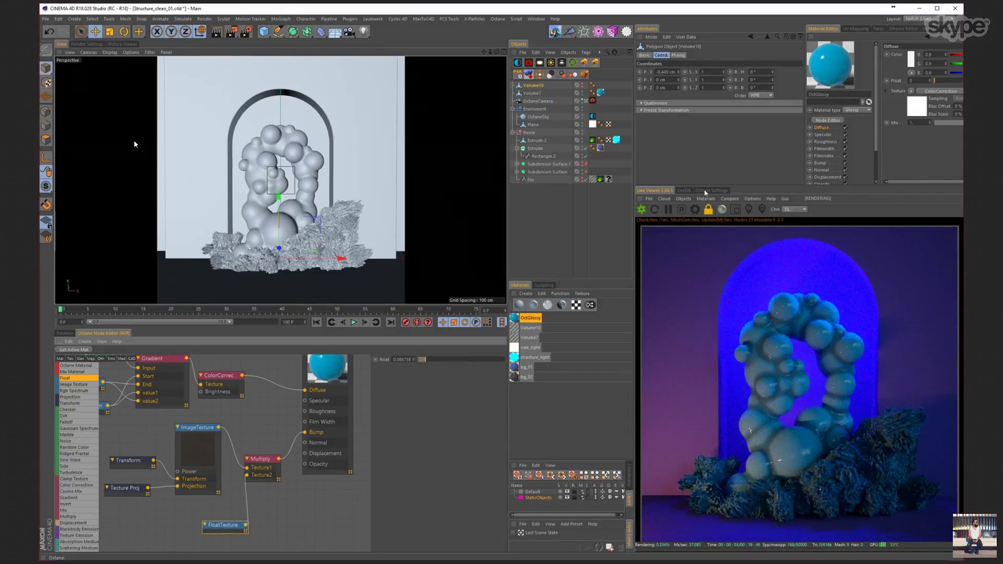
# - Limit the live render to a region around the structure's lower-left blobs and raise the FloatTexture value to about 0.13
pyautogui.click(735, 209)
pyautogui.moveTo(708, 328)
pyautogui.mouseDown()
pyautogui.moveTo(759, 385)
pyautogui.moveTo(807, 418)
pyautogui.mouseUp()
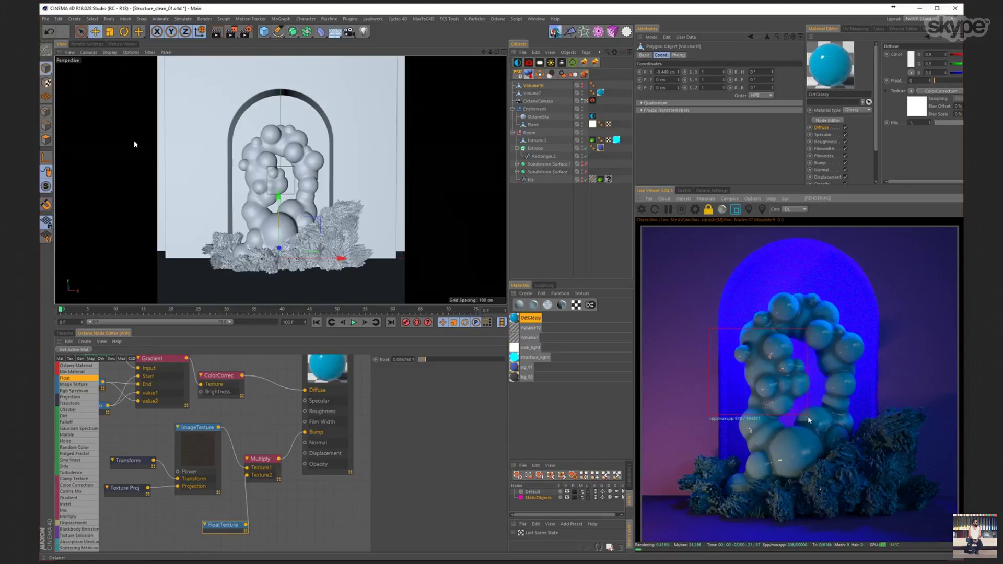
pyautogui.moveTo(723, 365); pyautogui.dragTo(805, 436)
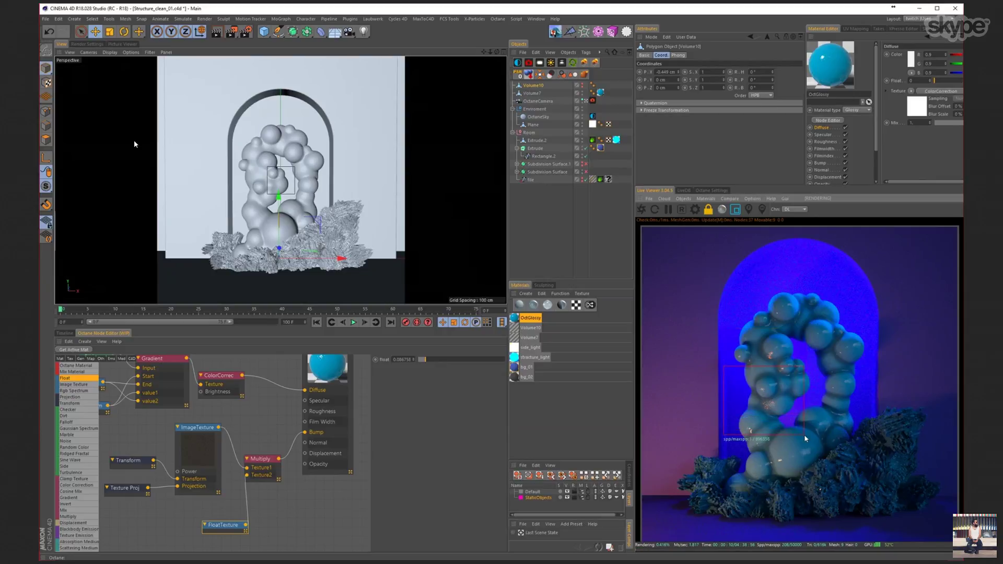
pyautogui.click(430, 360)
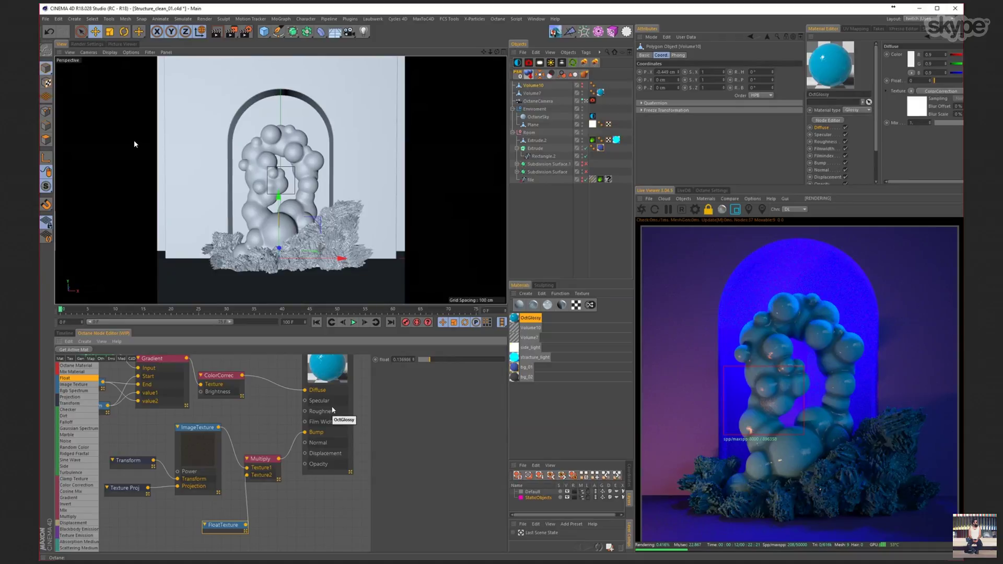
# - Tidy the node graph by moving the Multiply and FloatTexture nodes closer to the ImageTexture and shifting OctGlossy away from them
pyautogui.moveTo(332, 410); pyautogui.dragTo(342, 431, button='middle')
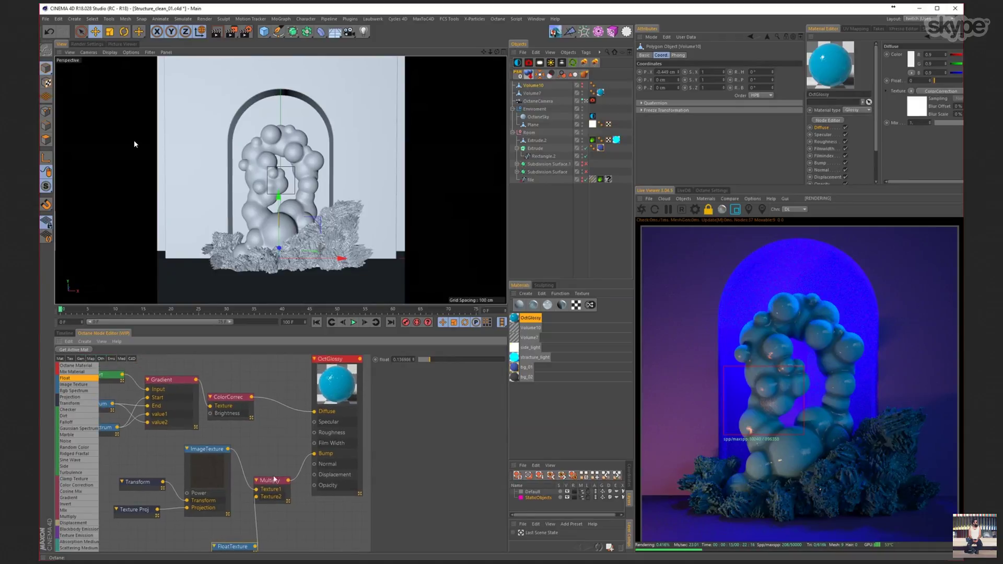
pyautogui.moveTo(274, 480); pyautogui.dragTo(268, 466)
pyautogui.moveTo(239, 548); pyautogui.dragTo(213, 531)
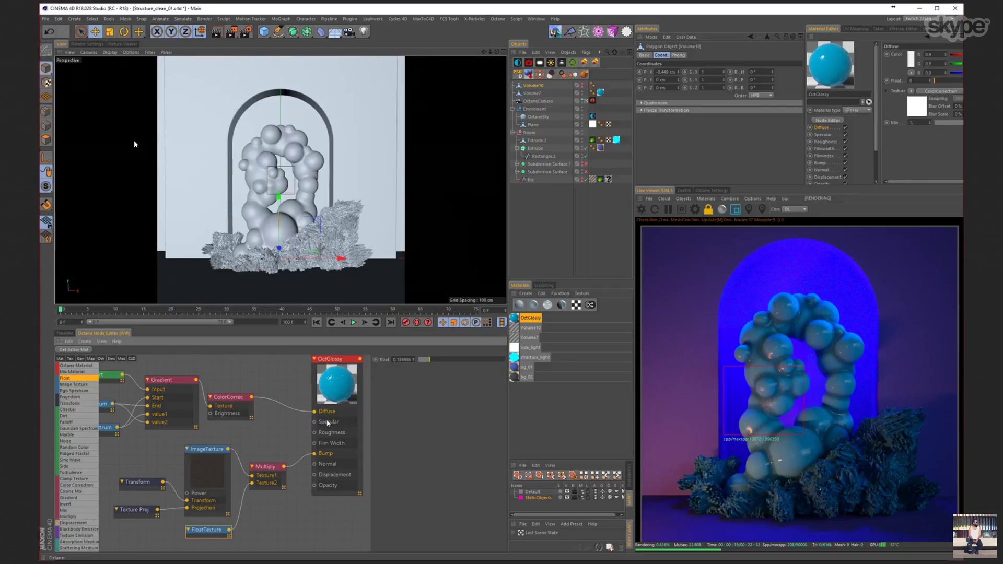
pyautogui.moveTo(298, 438); pyautogui.dragTo(262, 463, button='middle')
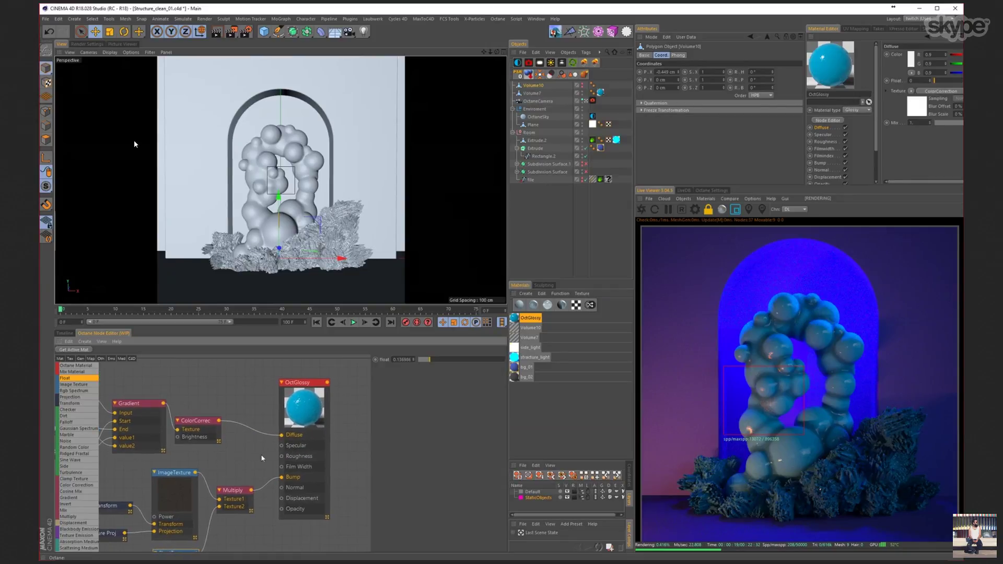
pyautogui.moveTo(315, 425); pyautogui.dragTo(339, 415)
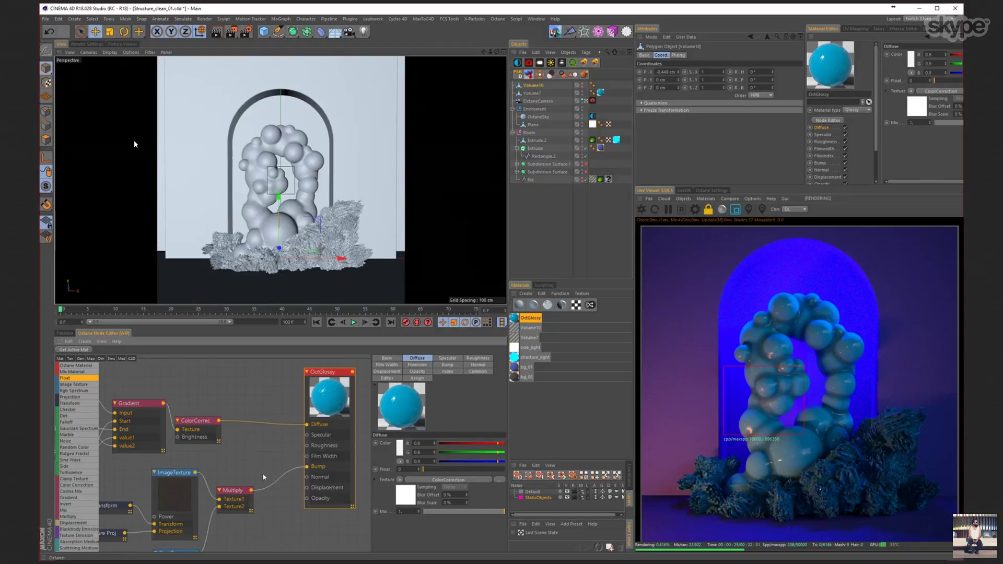
# - Drive OctGlossy's Roughness instead of Bump with the ImageTexture through a new Gradient node, moving the gradient's white knot to just before the middle
pyautogui.moveTo(229, 473); pyautogui.dragTo(247, 462, button='middle')
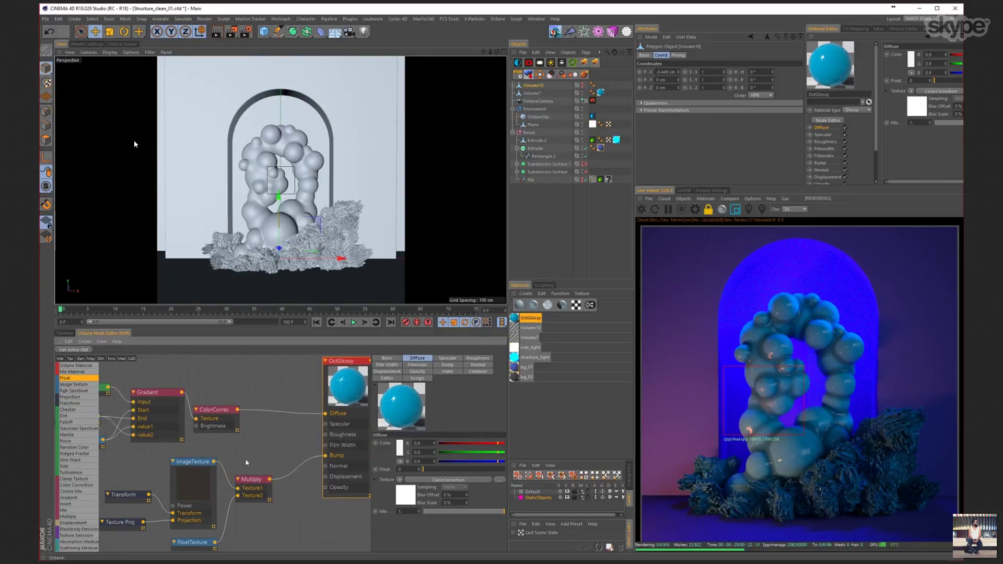
pyautogui.moveTo(214, 461); pyautogui.dragTo(325, 435)
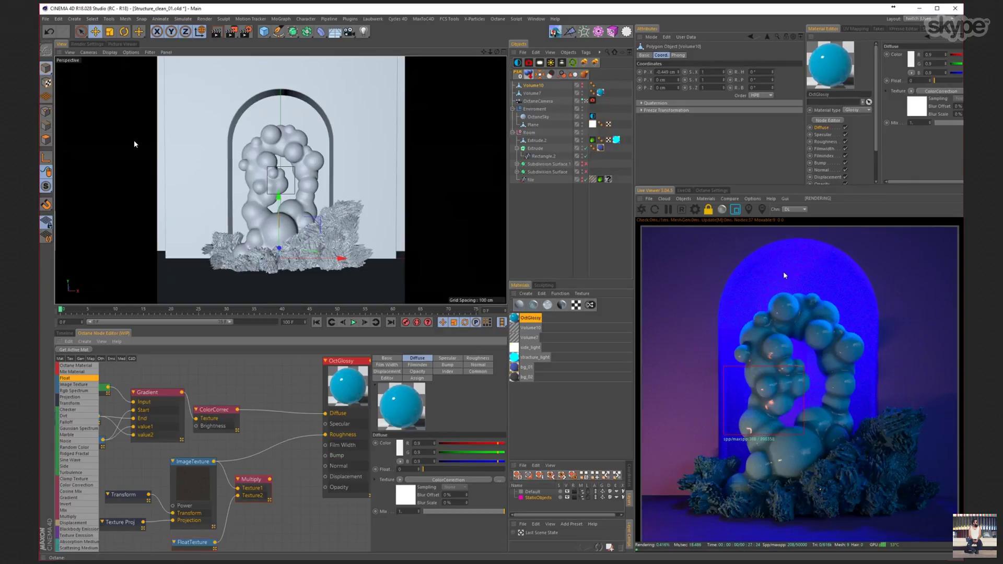
pyautogui.click(193, 491)
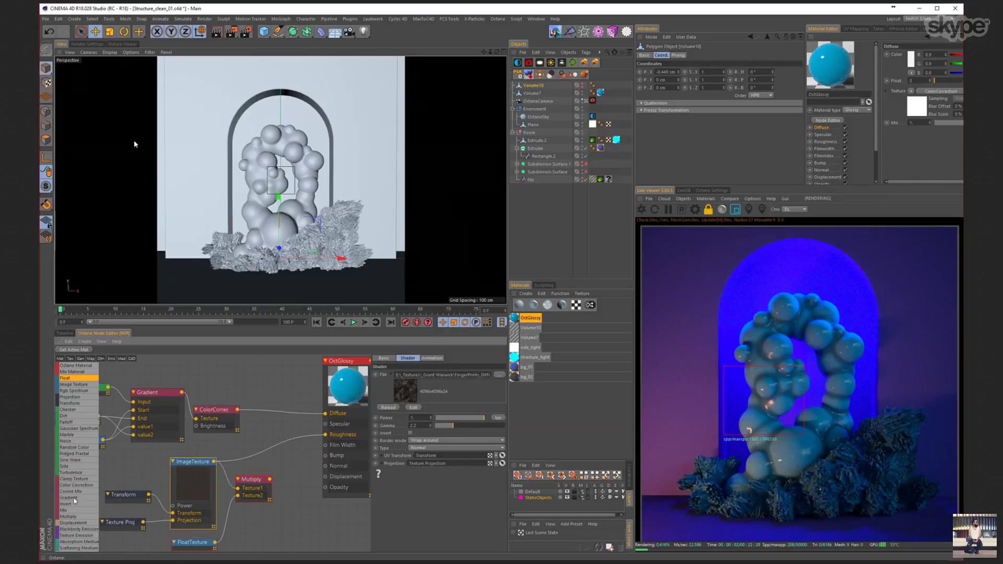
pyautogui.moveTo(74, 501); pyautogui.dragTo(255, 453)
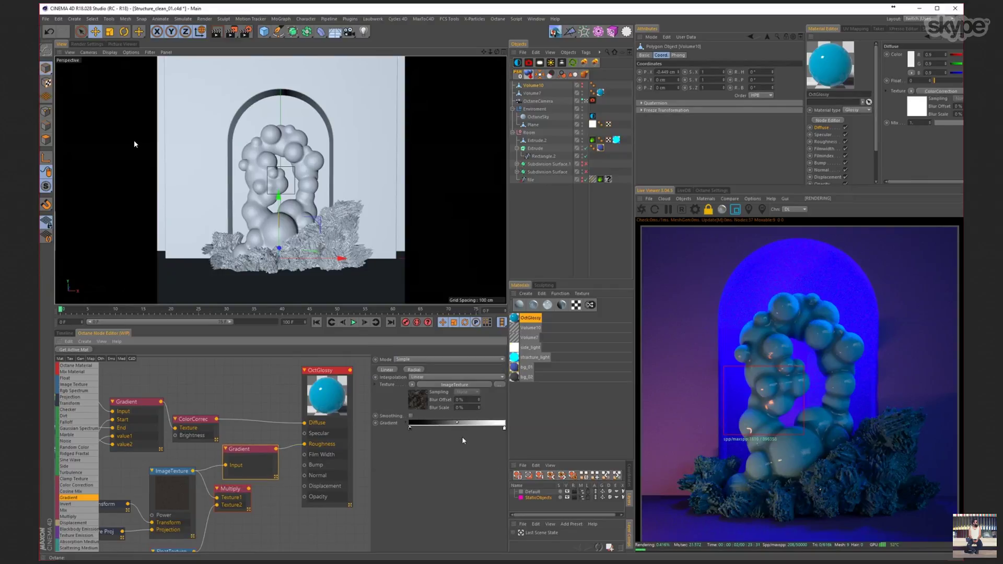
pyautogui.moveTo(504, 428); pyautogui.dragTo(448, 428)
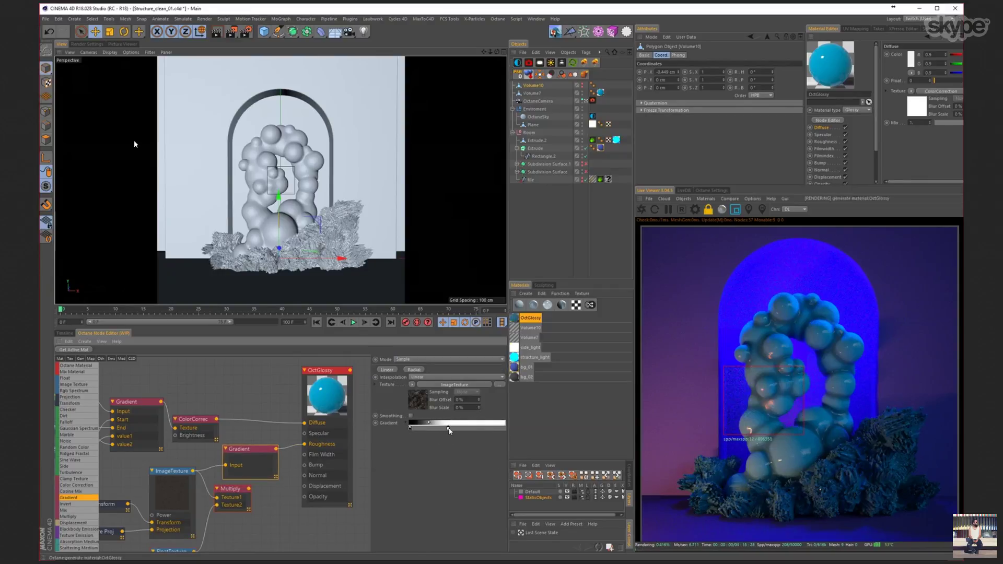
# - Show Volume10 in the full live render and assign it a new Octane Specular material
pyautogui.click(735, 209)
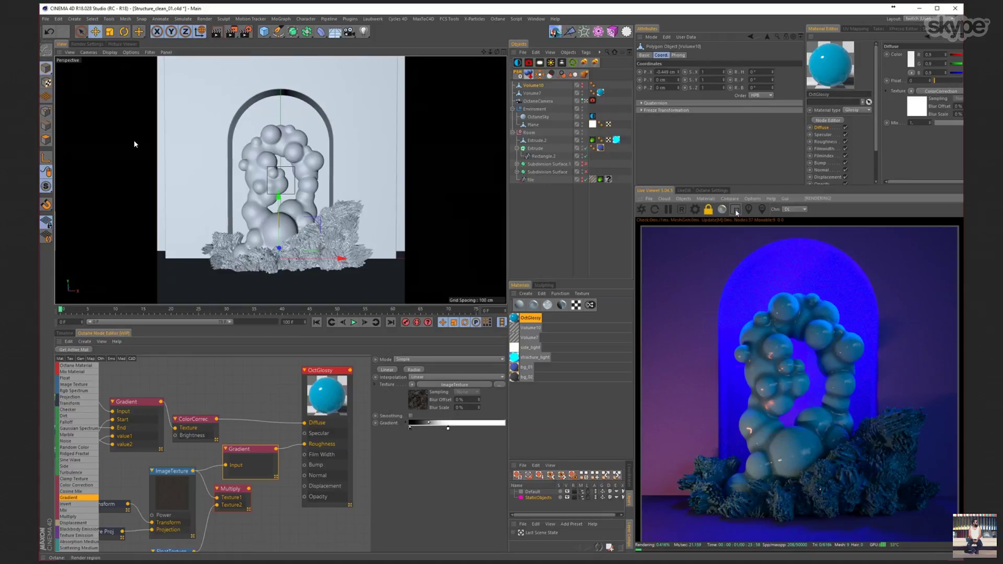
pyautogui.click(531, 87)
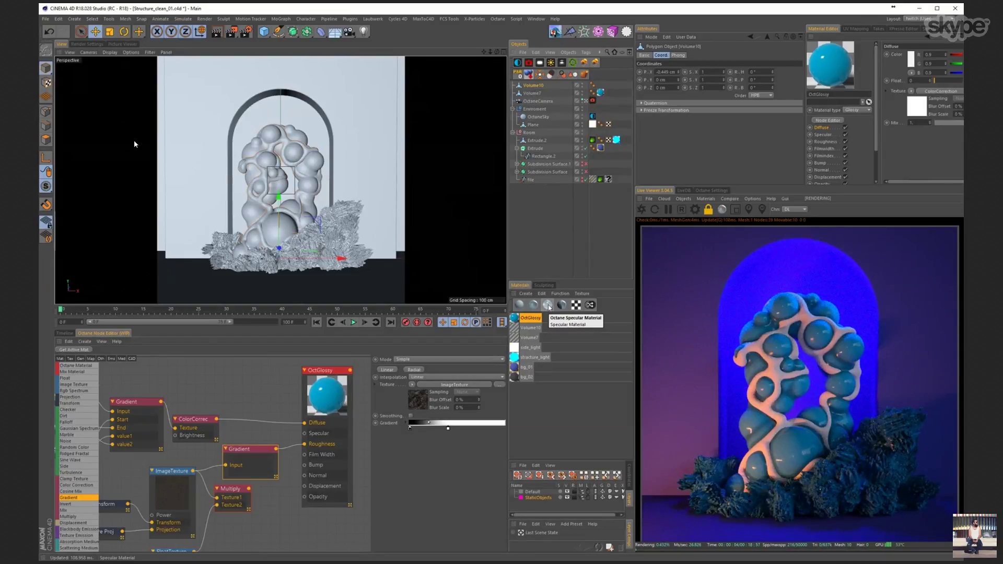
pyautogui.click(547, 305)
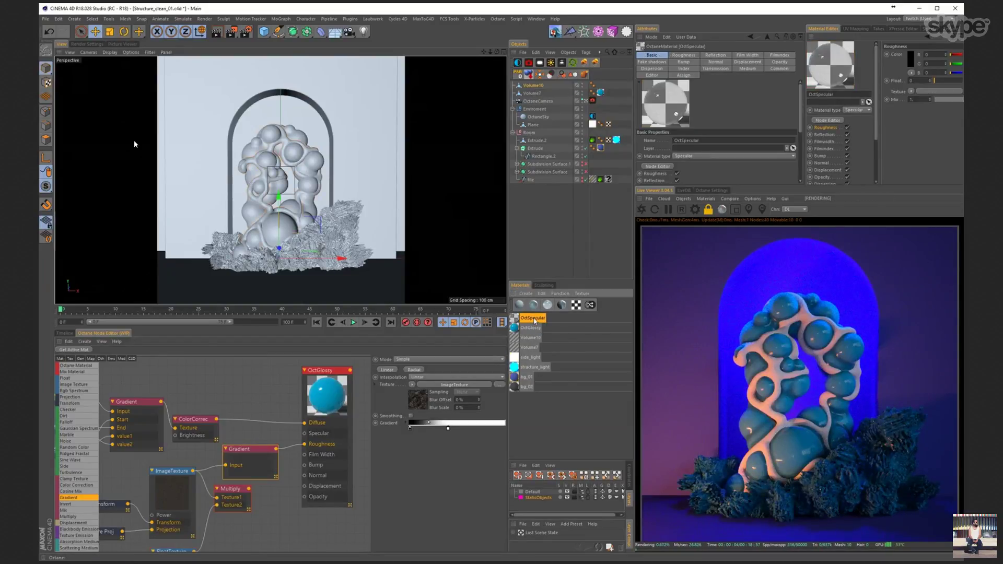
pyautogui.moveTo(533, 97); pyautogui.dragTo(537, 85)
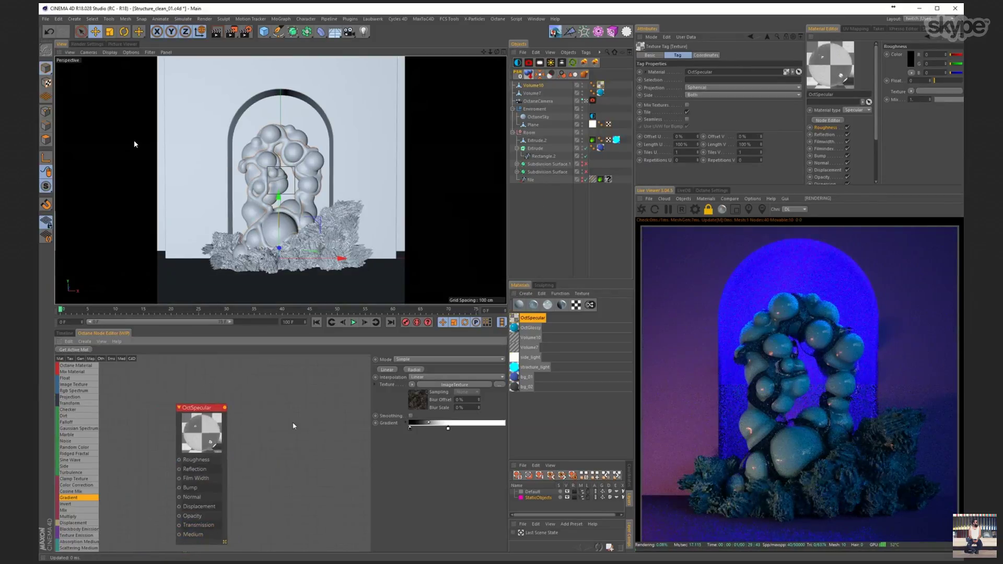
# - Limit the live render to a region around the tubes and blobs on the left half of the structure's middle
pyautogui.moveTo(291, 421); pyautogui.dragTo(335, 404, button='middle')
pyautogui.click(735, 209)
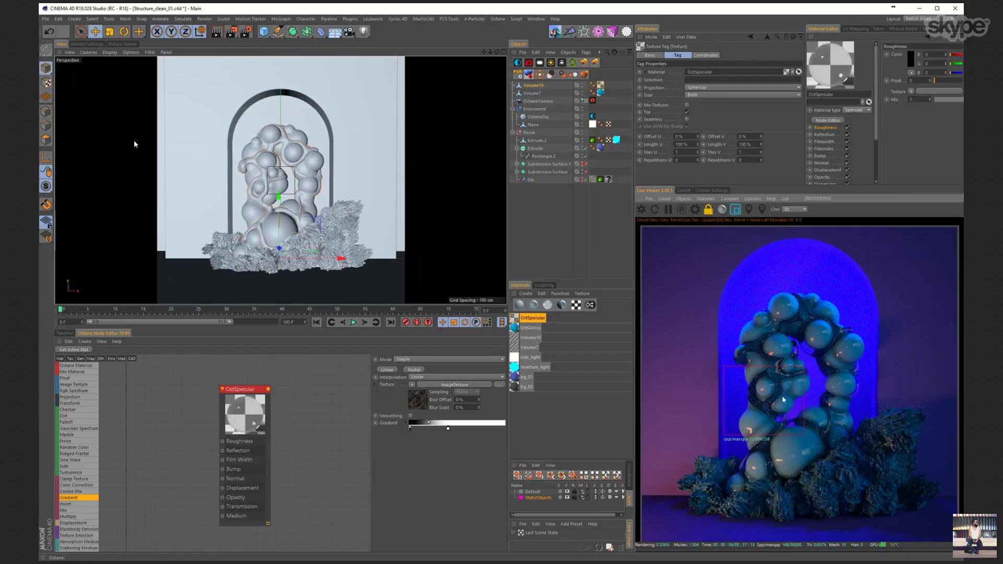
pyautogui.moveTo(733, 357); pyautogui.dragTo(811, 413)
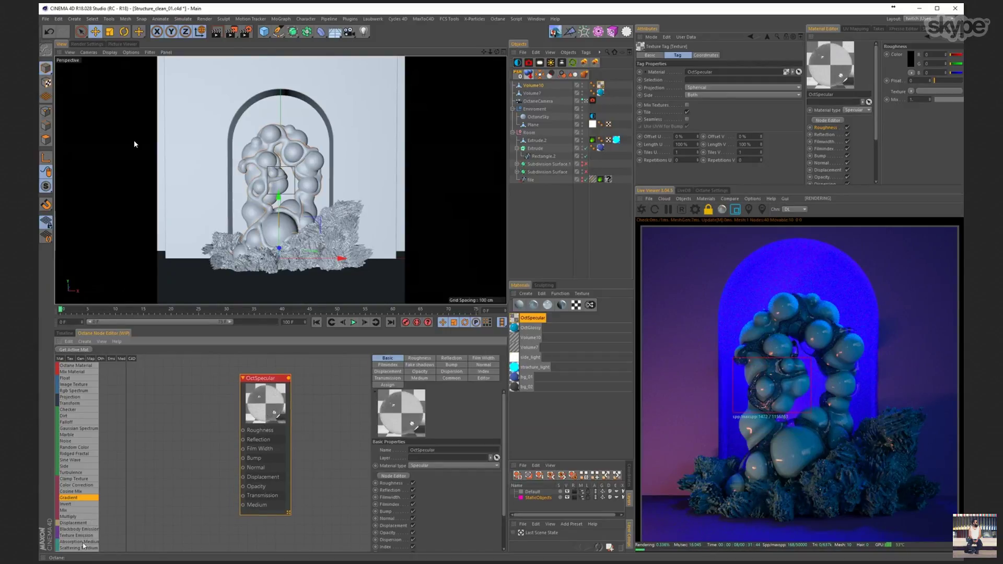
# - Add a Scattering Medium node and connect it to OctSpecular's Medium input
pyautogui.moveTo(81, 548); pyautogui.dragTo(243, 504)
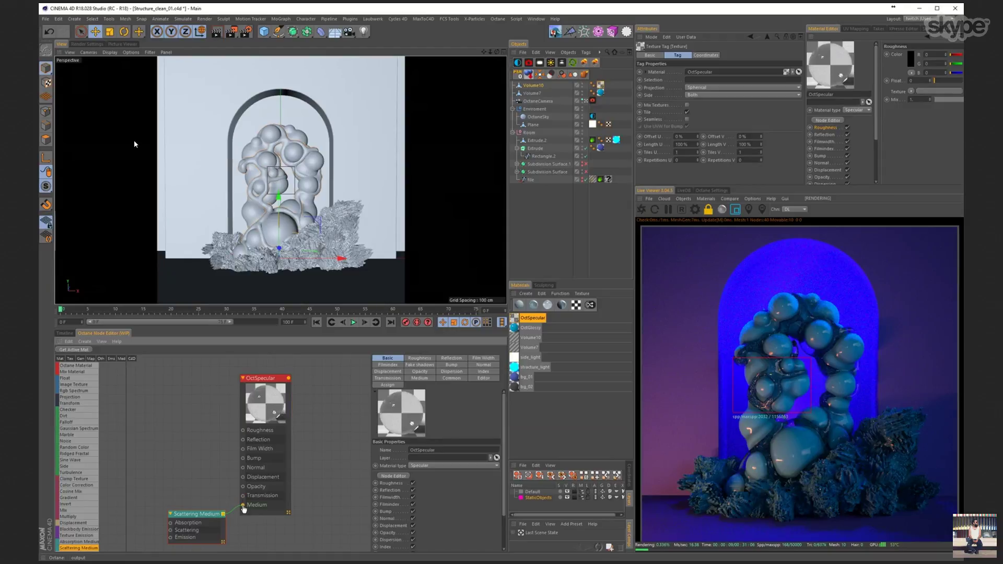
pyautogui.moveTo(258, 536); pyautogui.dragTo(307, 502, button='middle')
pyautogui.click(254, 479)
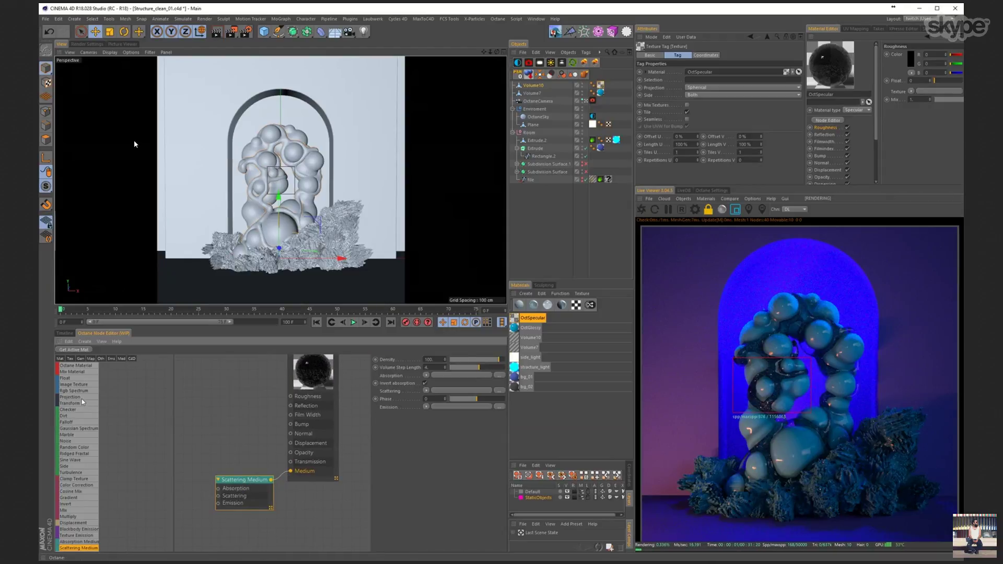
# - Feed OctSpecular's Transmission and the Scattering Medium's Absorption and Scattering inputs with separate RgbSpectrum nodes
pyautogui.moveTo(78, 393); pyautogui.dragTo(291, 463)
pyautogui.click(180, 491)
pyautogui.click(180, 489)
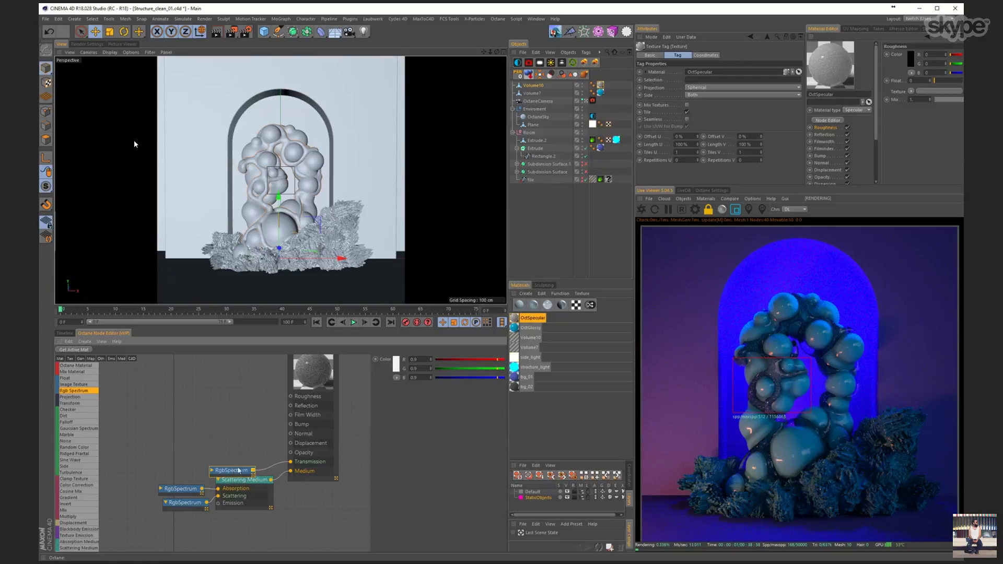
pyautogui.moveTo(229, 472); pyautogui.dragTo(233, 469)
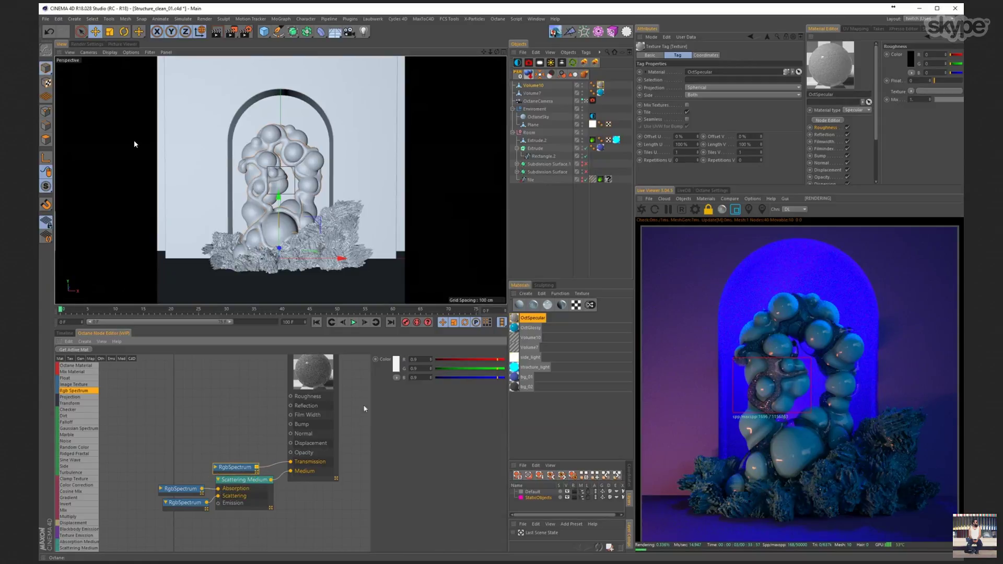
# - Try red as the color of the Transmission RgbSpectrum, and replace it with a pale purple
pyautogui.click(396, 365)
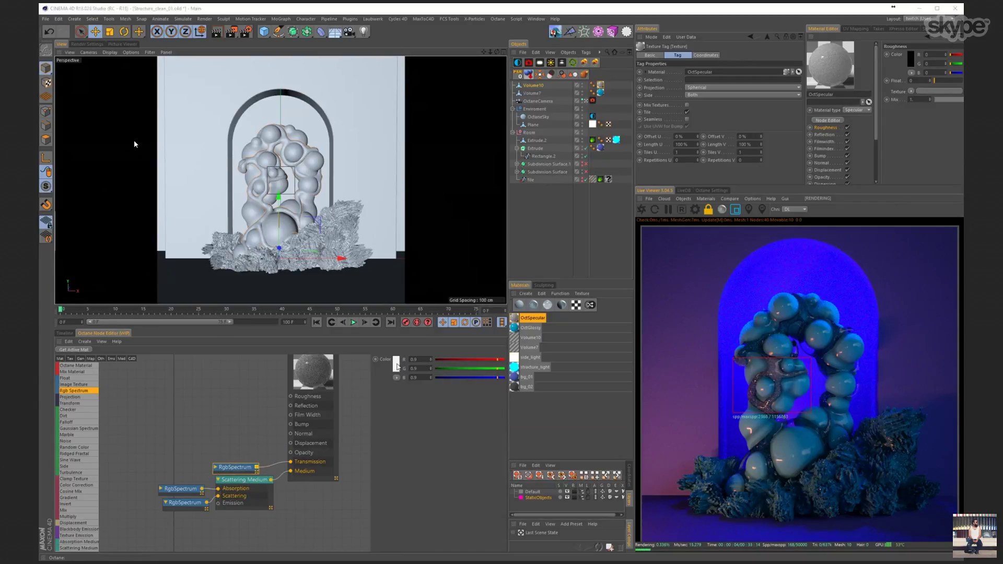
pyautogui.middleClick(134, 144)
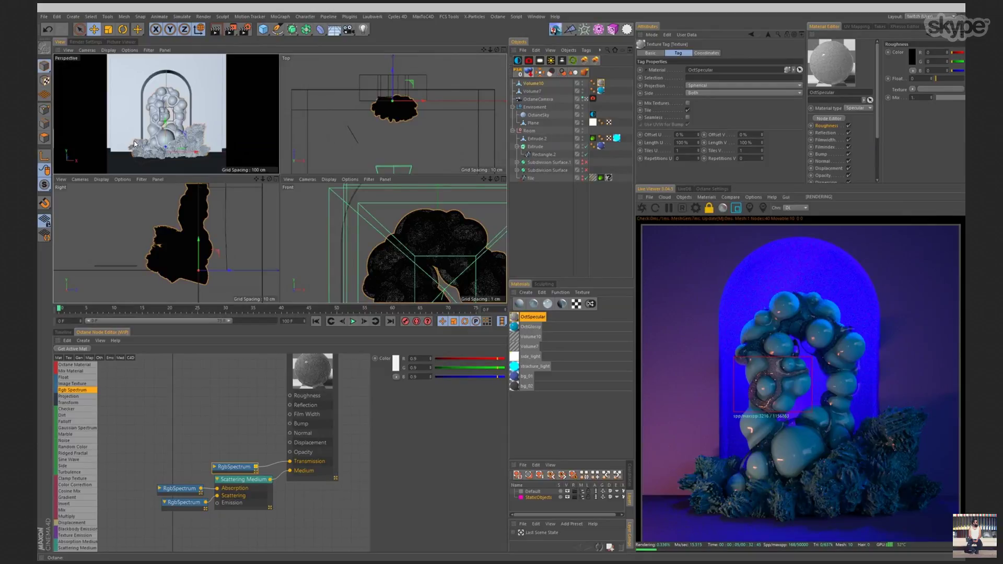
pyautogui.middleClick(134, 144)
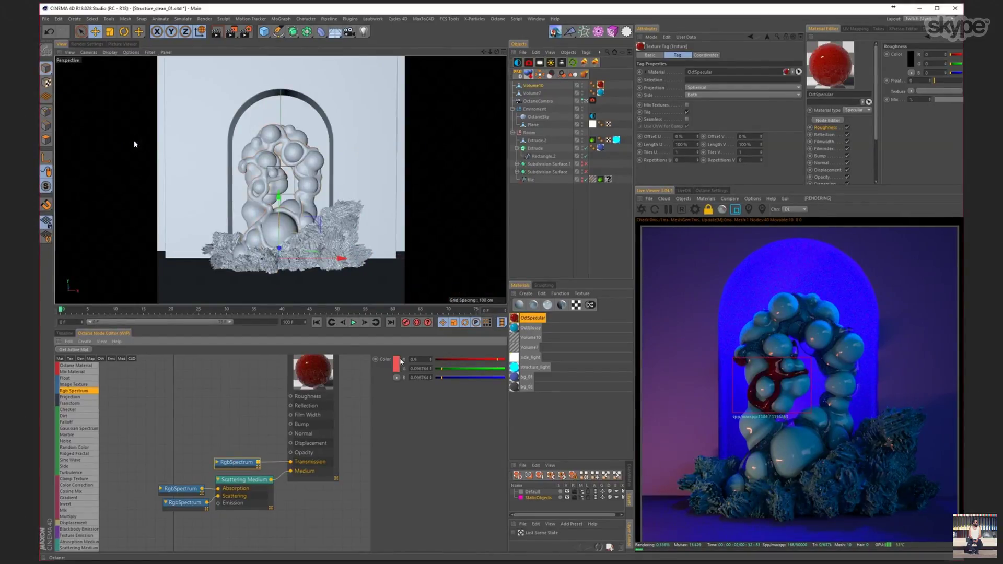
pyautogui.middleClick(134, 144)
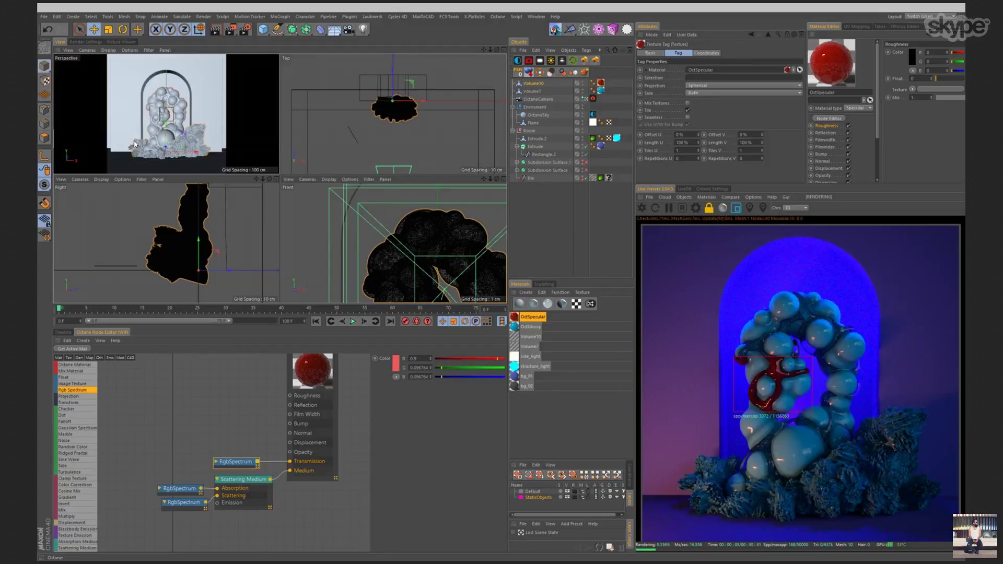
pyautogui.middleClick(134, 144)
pyautogui.hotkey('ctrl', 'z')
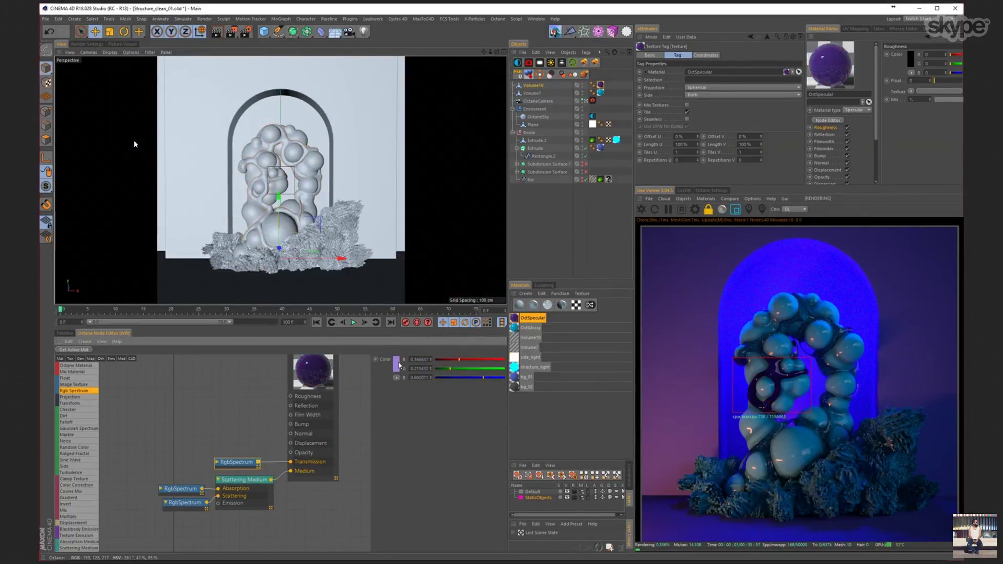
pyautogui.middleClick(135, 145)
pyautogui.middleClick(134, 145)
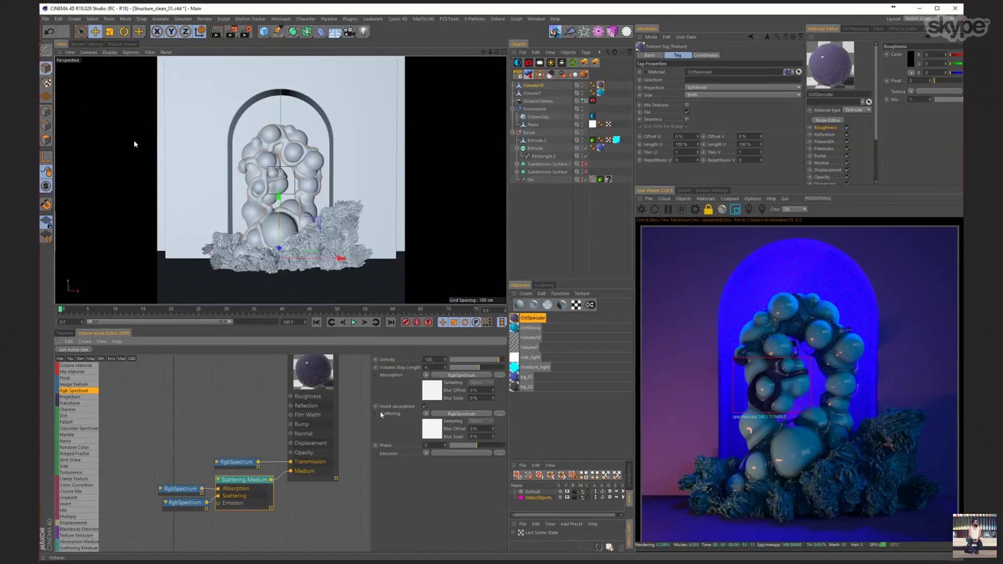
# - Set the Scattering Medium's density to 200 and space out its node and the two RgbSpectrum nodes feeding it
pyautogui.write('200')
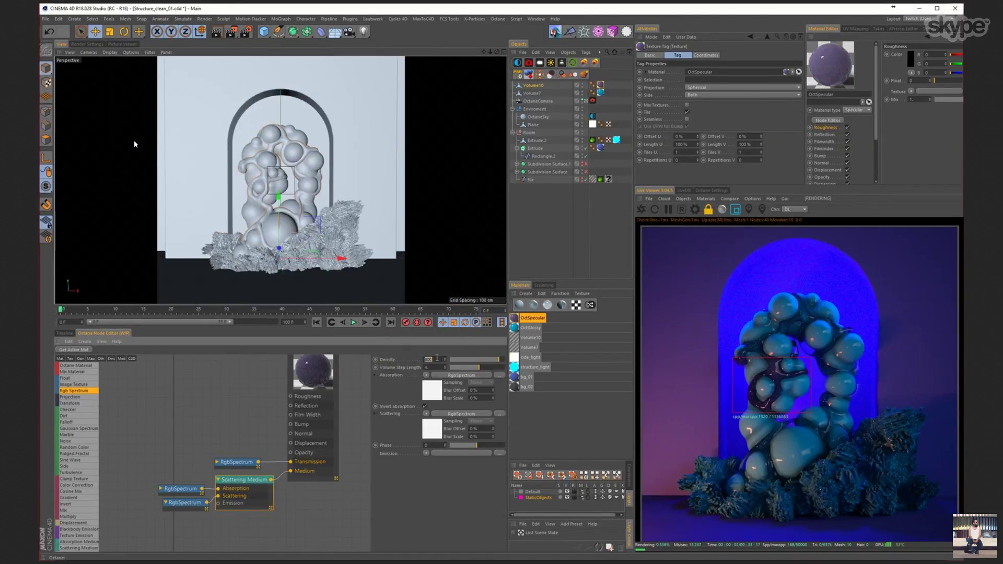
pyautogui.press('Return')
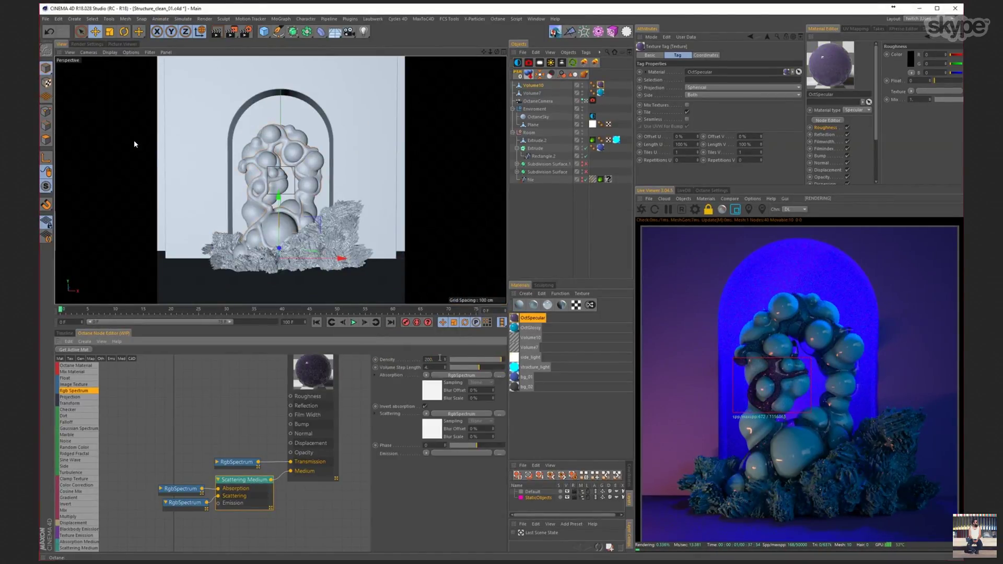
pyautogui.moveTo(180, 488); pyautogui.dragTo(167, 490)
pyautogui.moveTo(184, 503); pyautogui.dragTo(163, 502)
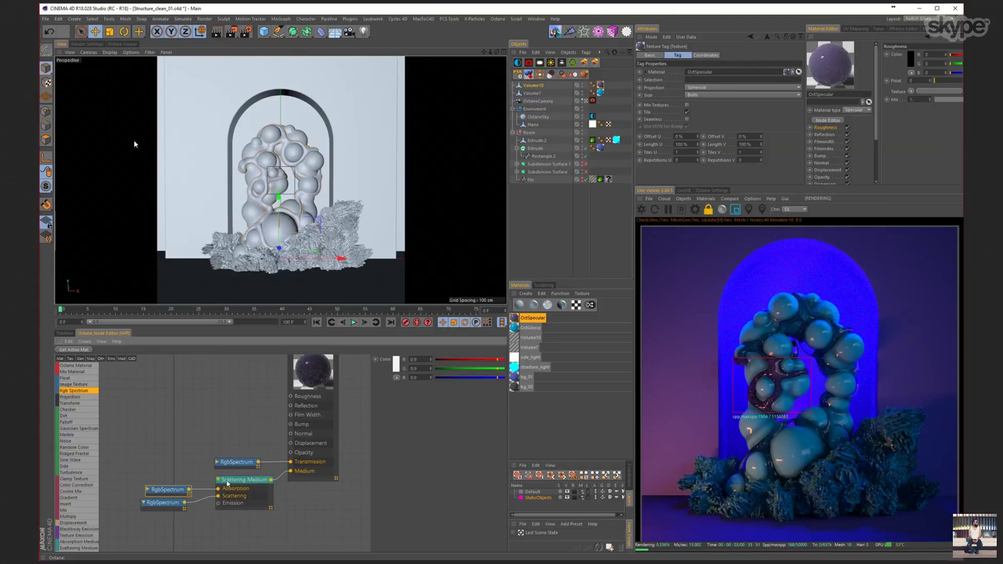
pyautogui.moveTo(228, 486)
pyautogui.mouseDown()
pyautogui.moveTo(211, 486)
pyautogui.moveTo(227, 487)
pyautogui.mouseUp()
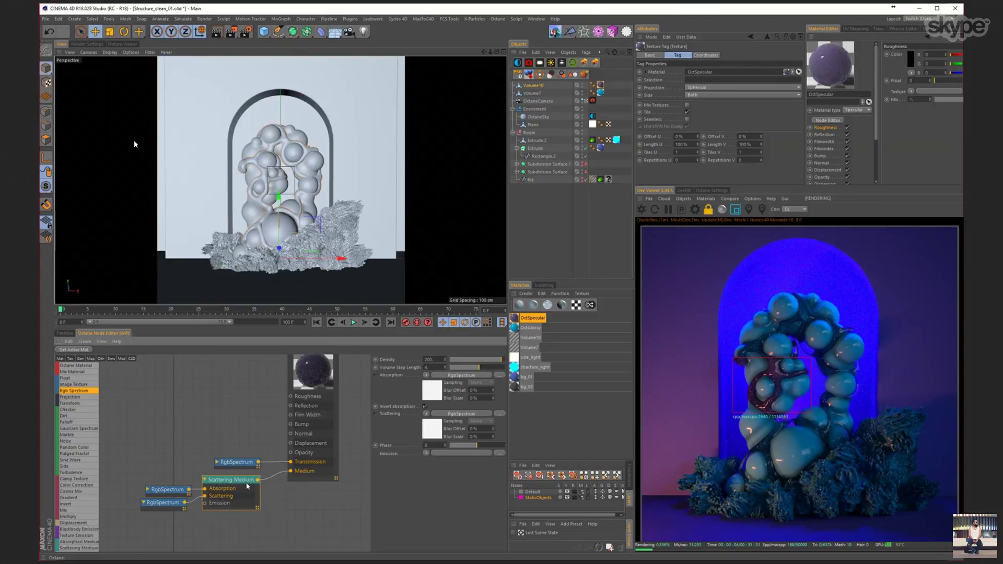
pyautogui.moveTo(168, 490); pyautogui.dragTo(162, 484)
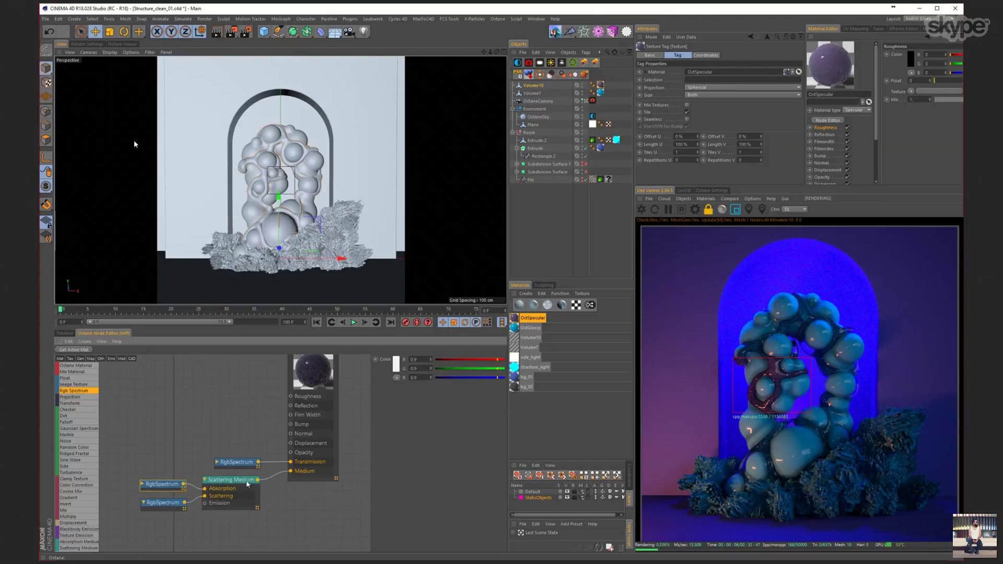
# - Change the Transmission color to a dusty pink of about R 0.68, G 0.48, B 0.48 and disconnect the Scattering Medium from OctSpecular
pyautogui.click(242, 465)
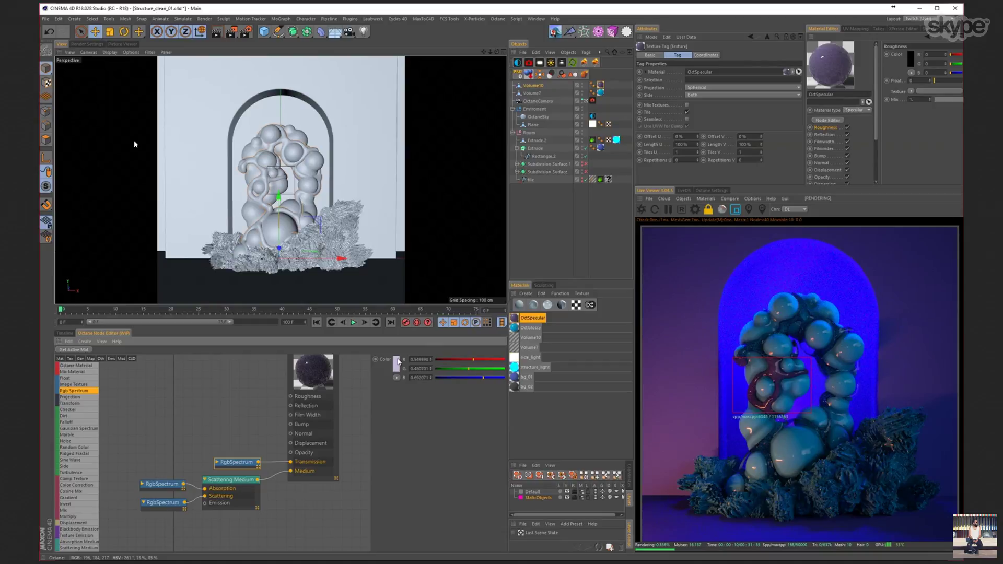
pyautogui.middleClick(135, 144)
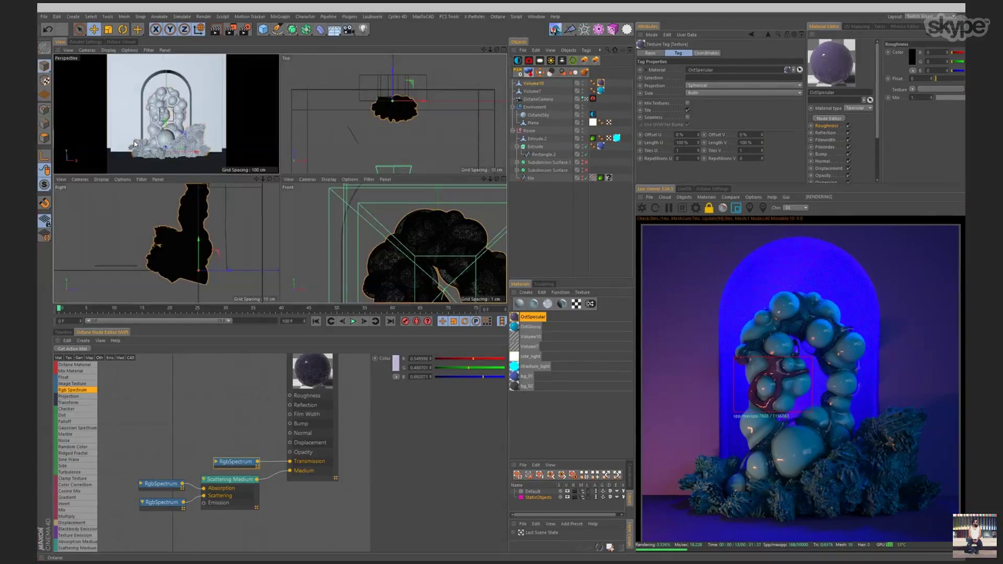
pyautogui.middleClick(135, 144)
pyautogui.moveTo(290, 471); pyautogui.dragTo(284, 475)
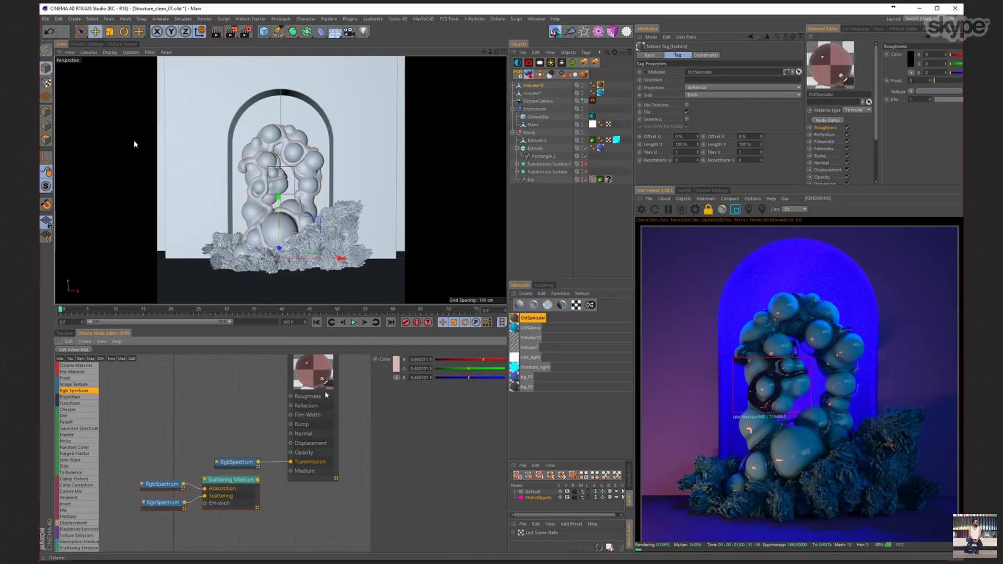
# - Hide Volume7 to isolate the tubes, and change the Transmission color, trying a stronger red before settling on blue
pyautogui.click(532, 92)
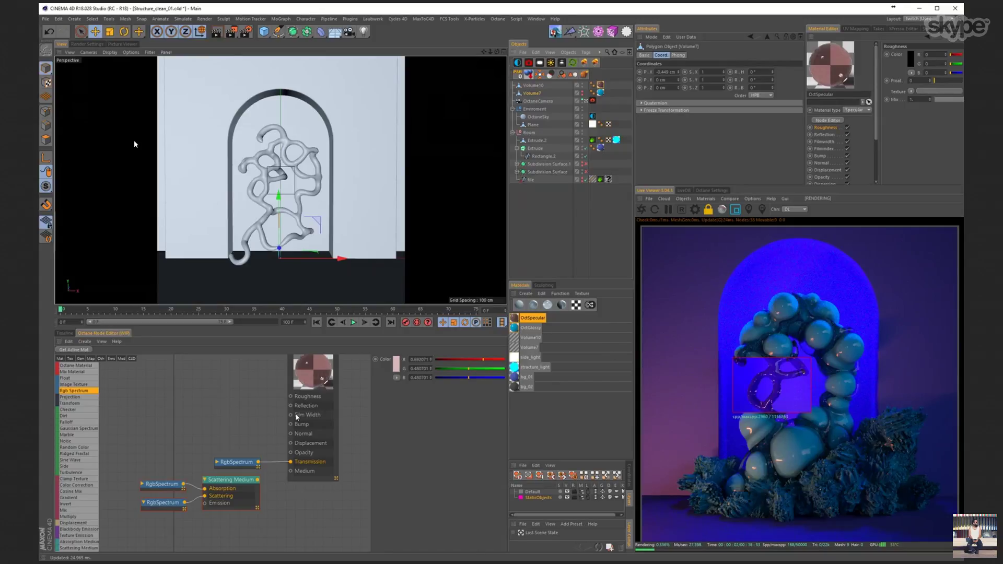
pyautogui.click(312, 393)
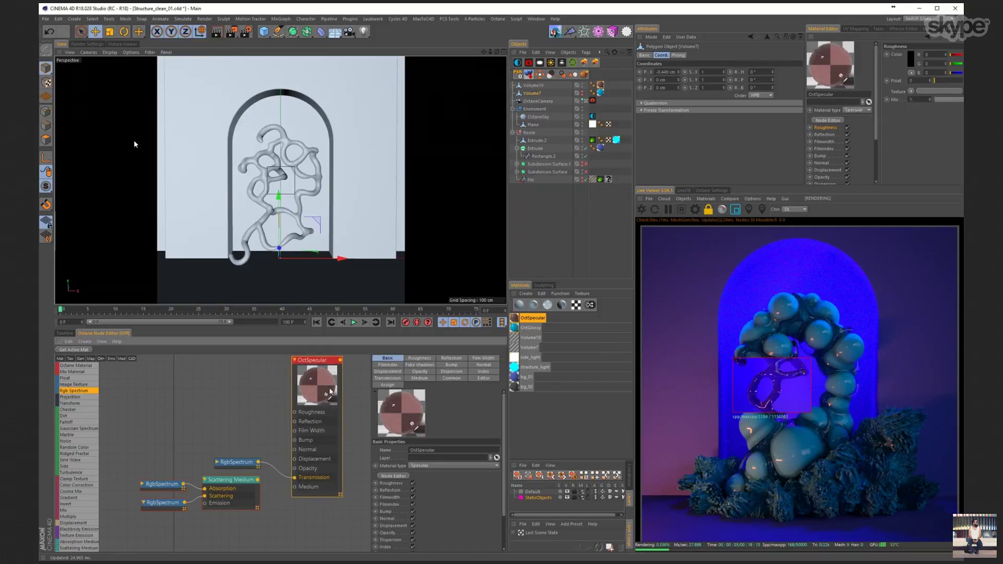
pyautogui.click(238, 462)
pyautogui.middleClick(134, 145)
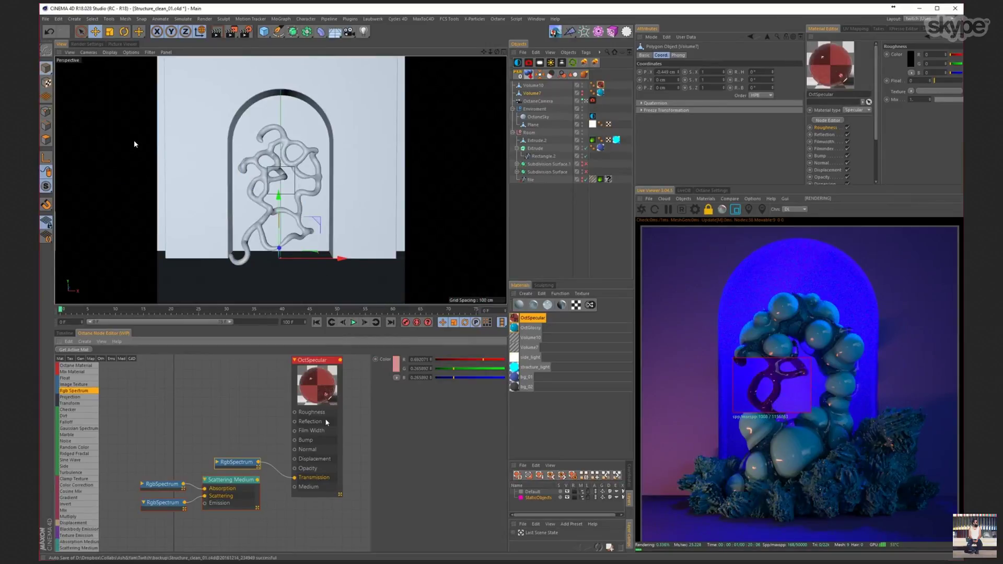
pyautogui.middleClick(134, 144)
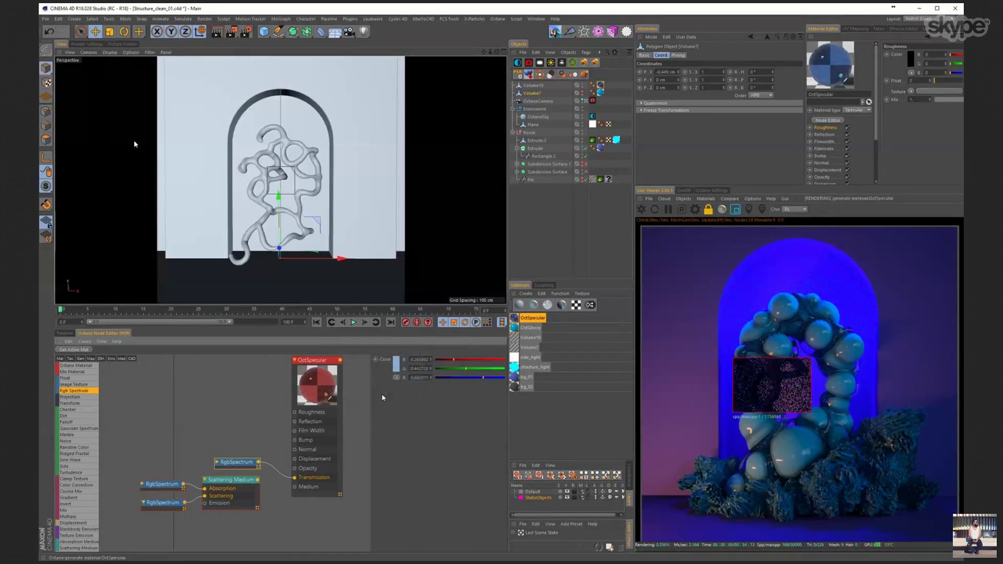
# - Reconnect the Scattering Medium to OctSpecular's Medium input and open the Scattering Medium's settings
pyautogui.moveTo(258, 479); pyautogui.dragTo(299, 490)
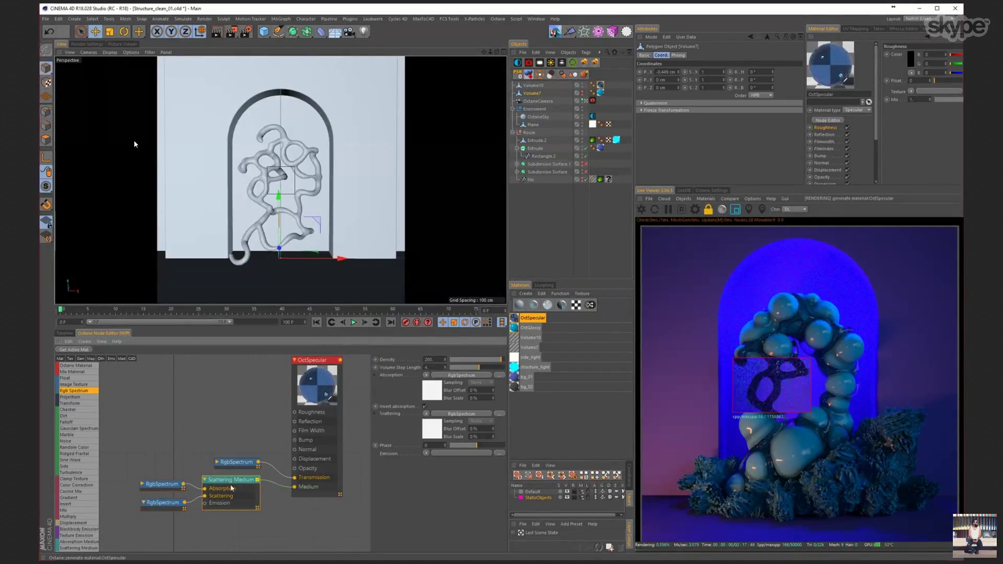
pyautogui.click(162, 484)
pyautogui.click(227, 484)
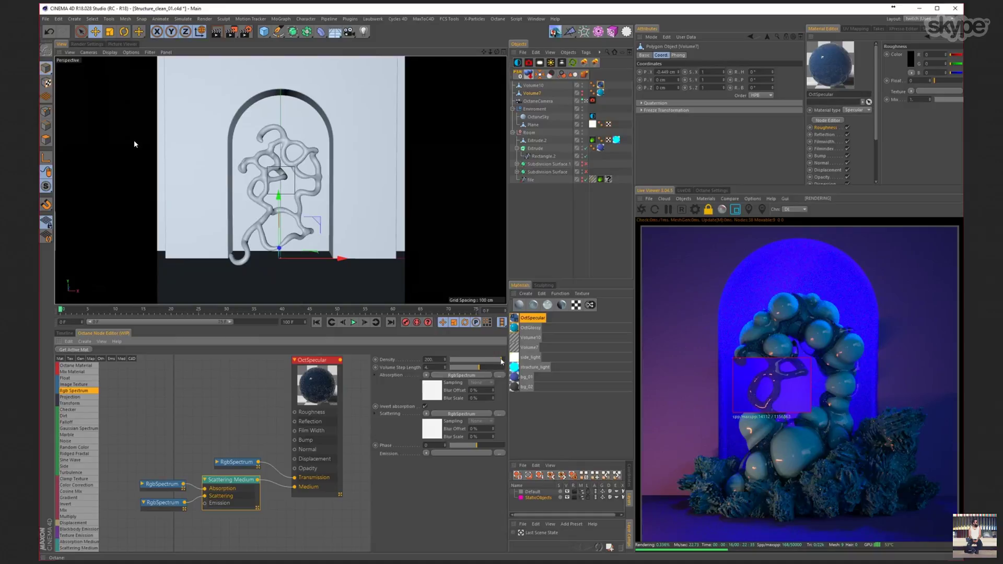
# - Try several higher density values for the Scattering Medium, settling just under 300
pyautogui.moveTo(501, 360); pyautogui.dragTo(503, 361)
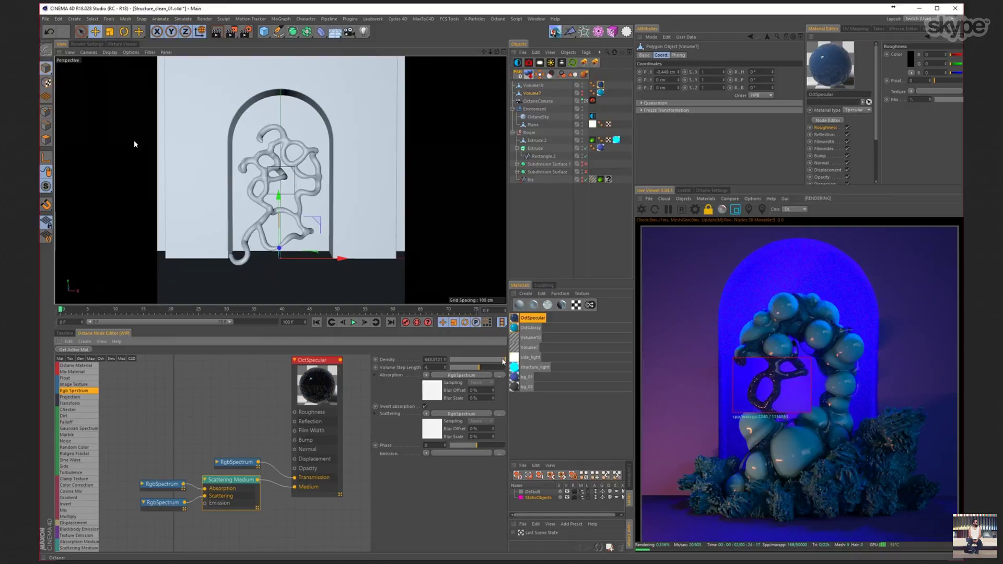
pyautogui.moveTo(503, 360); pyautogui.dragTo(505, 361)
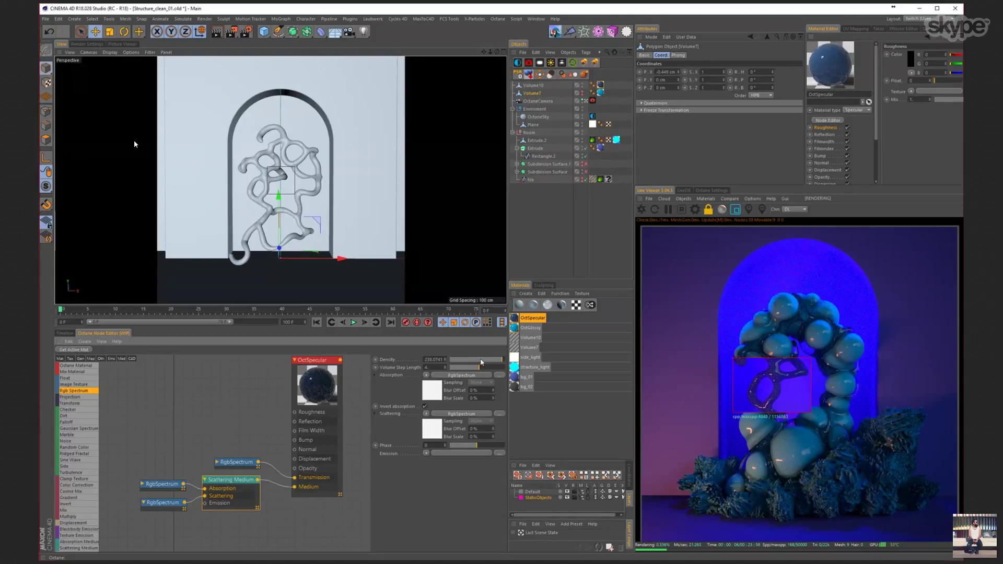
pyautogui.moveTo(481, 361); pyautogui.dragTo(503, 361)
# - Raise the OctSpecular material's roughness float to about 0.49
pyautogui.click(316, 387)
pyautogui.click(422, 360)
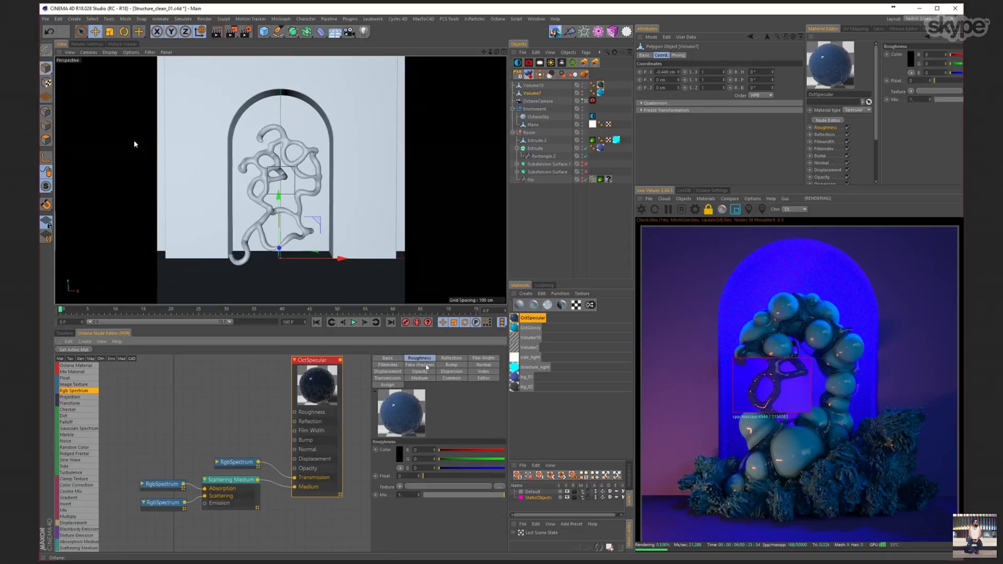
pyautogui.click(443, 478)
pyautogui.click(454, 478)
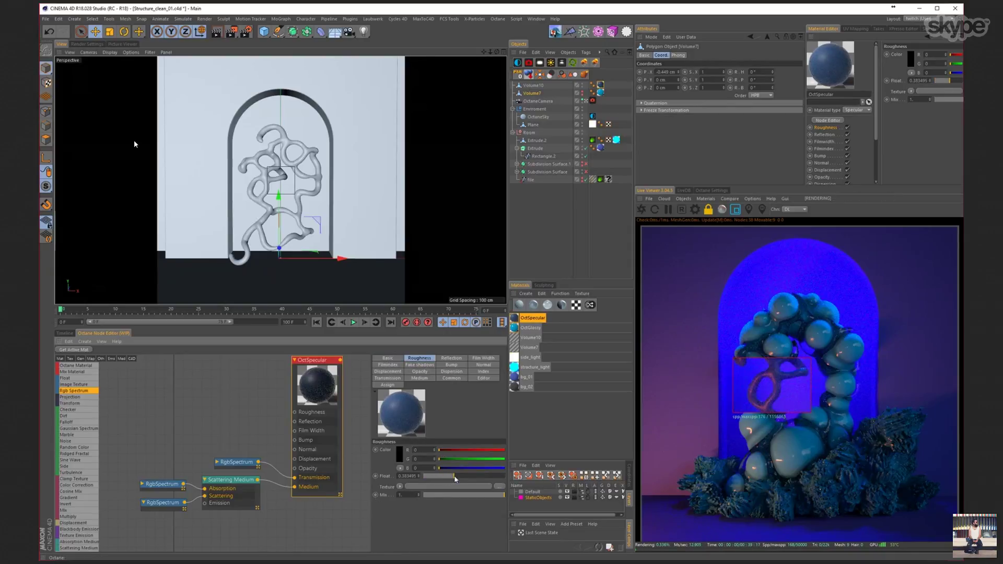
pyautogui.moveTo(454, 479); pyautogui.dragTo(464, 478)
# - Connect a new Blackbody Emission node to the Scattering Medium's Emission input and lower its power to about 11
pyautogui.click(244, 490)
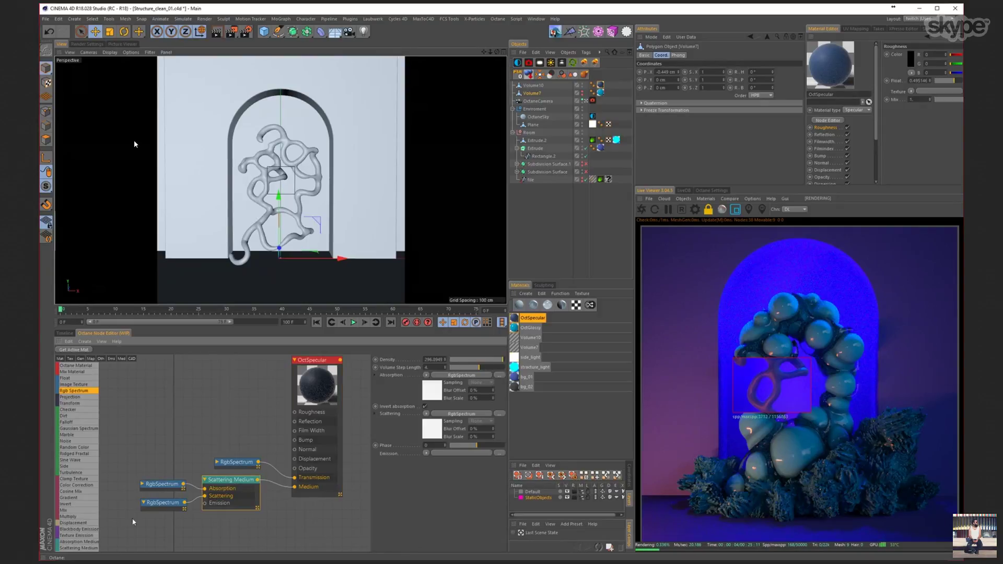
pyautogui.moveTo(158, 510); pyautogui.dragTo(161, 503)
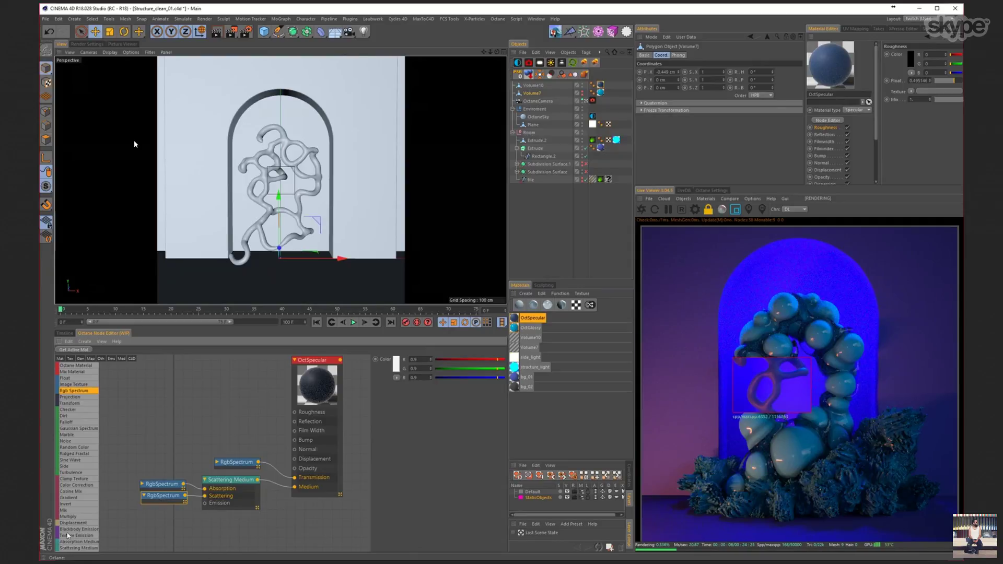
pyautogui.moveTo(78, 530); pyautogui.dragTo(159, 524)
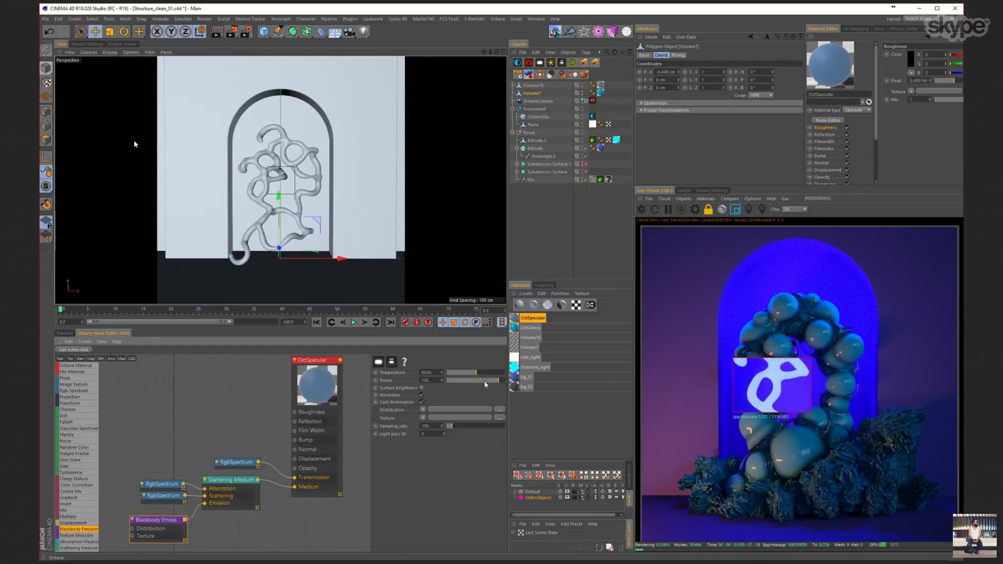
pyautogui.moveTo(485, 384); pyautogui.dragTo(491, 379)
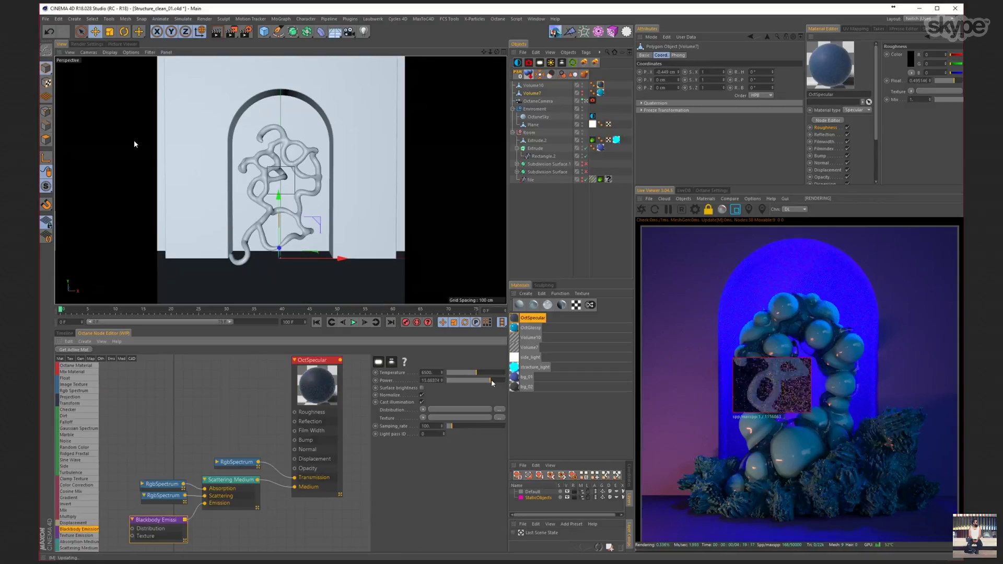
# - Show Volume7 again and raise the Blackbody Emission power to about 123, rendering the full frame without the render region
pyautogui.click(532, 93)
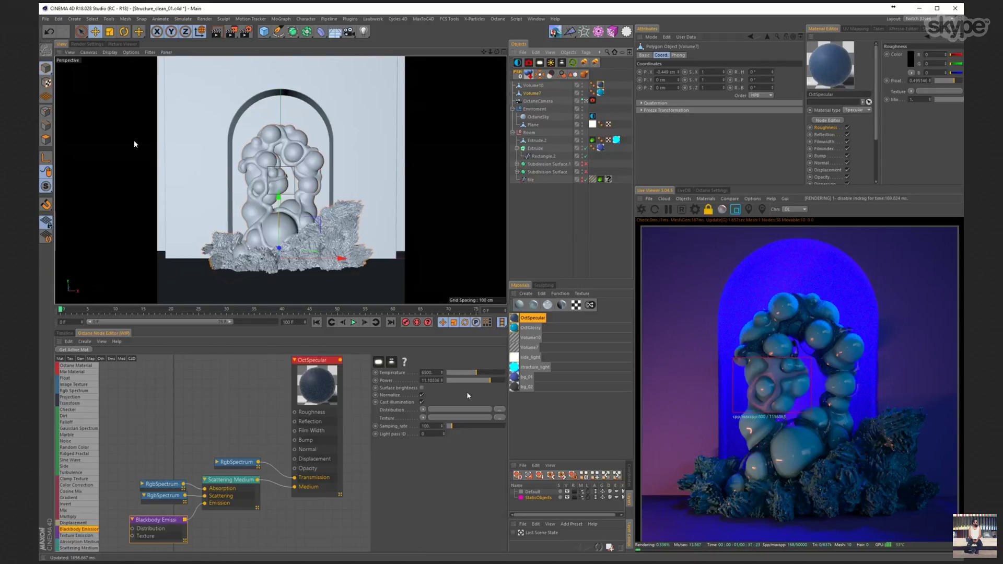
pyautogui.moveTo(489, 381); pyautogui.dragTo(498, 381)
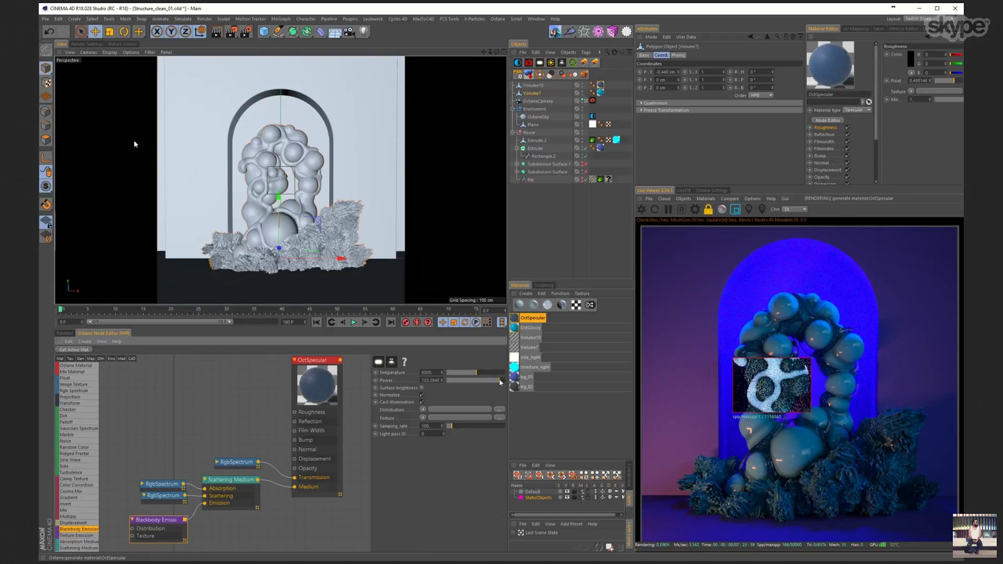
pyautogui.click(736, 209)
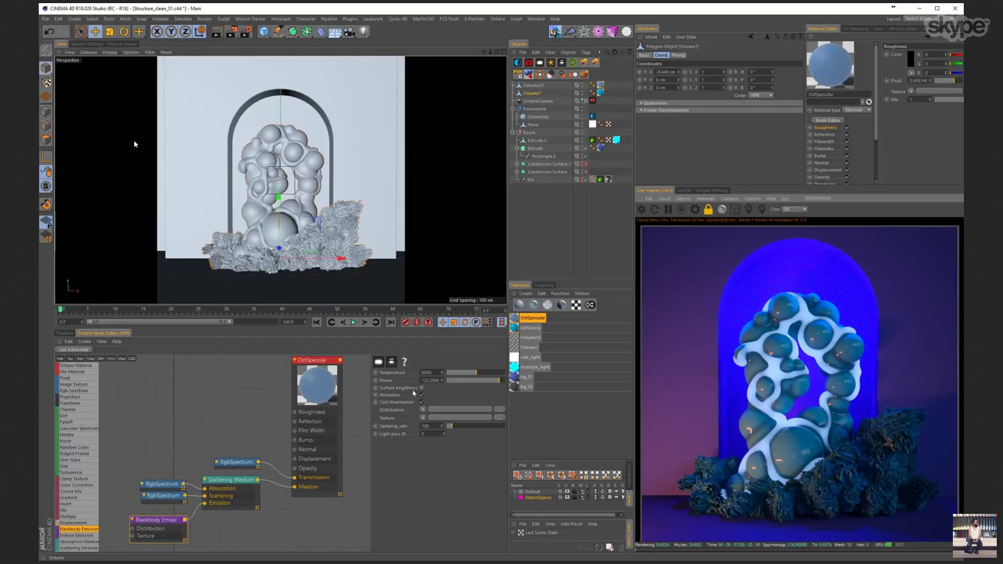
# - Adjust the Blackbody Emission power to about 113 and raise the Scattering Medium's density to about 461
pyautogui.click(499, 381)
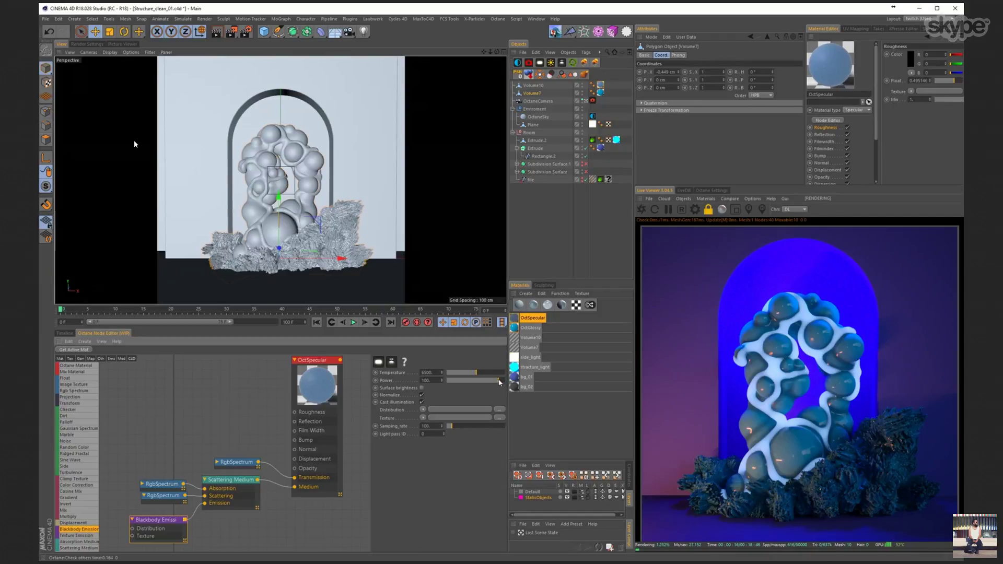
pyautogui.click(499, 382)
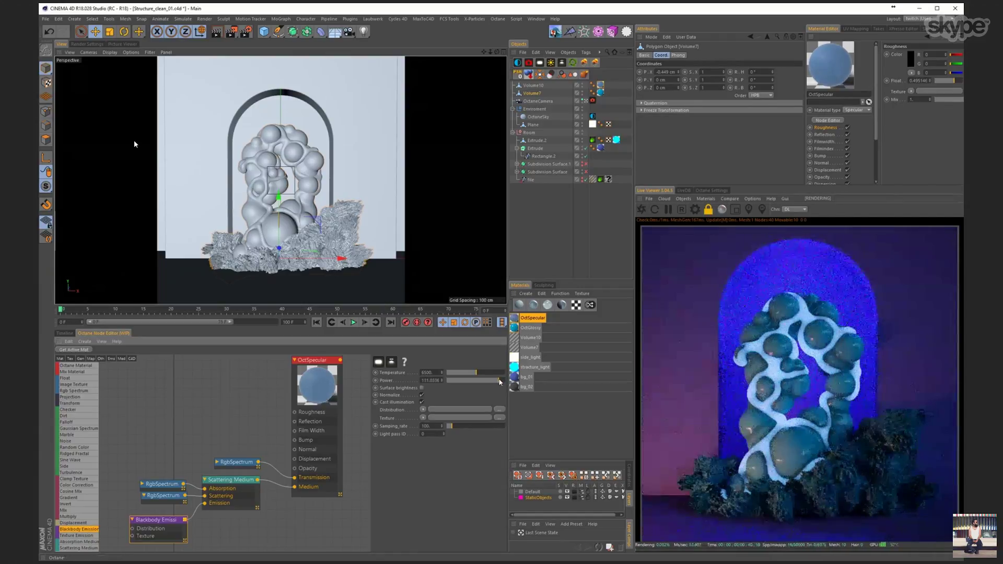
pyautogui.click(217, 484)
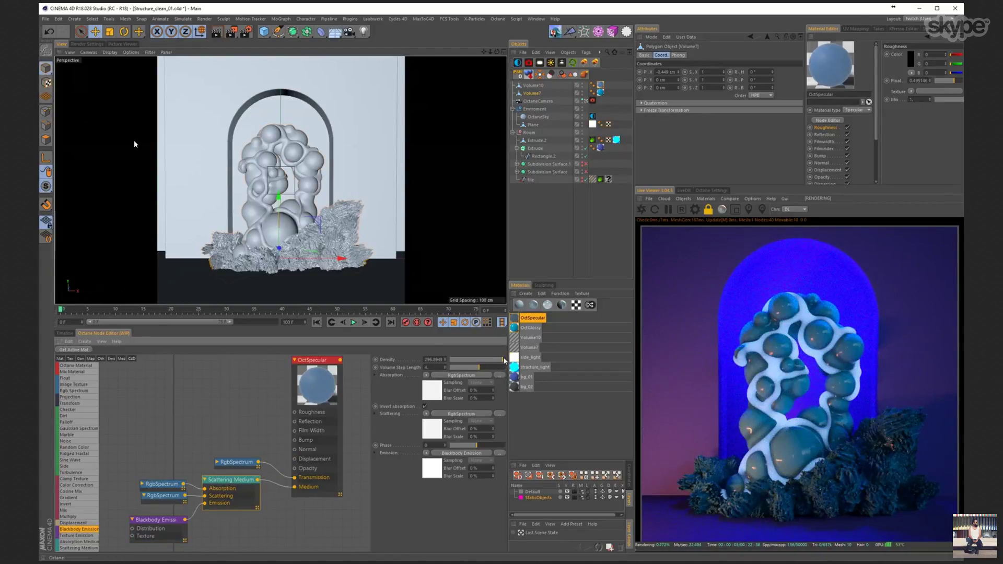
pyautogui.moveTo(504, 360); pyautogui.dragTo(505, 361)
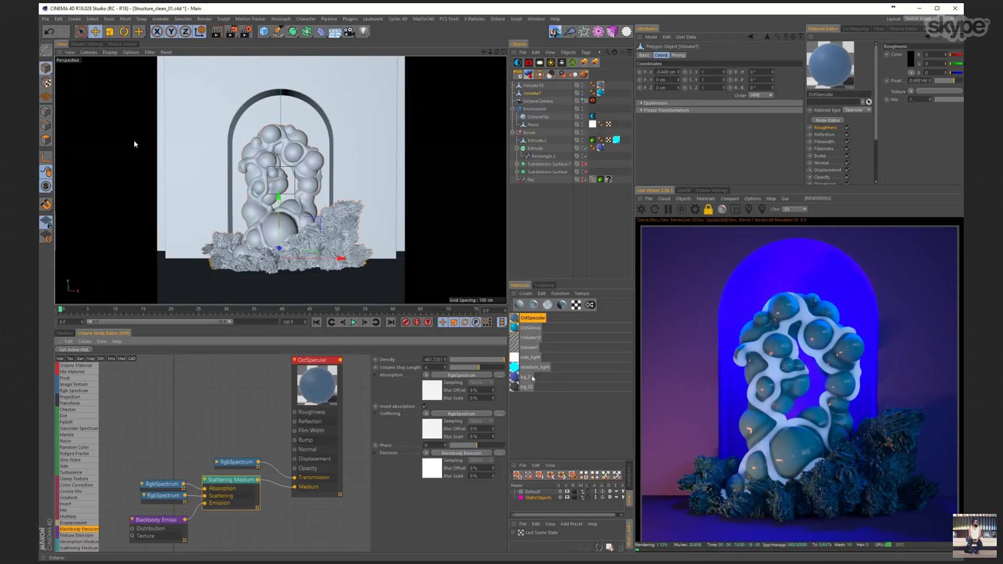
# - Open OctGlossy's node graph, add a Mix Material node and connect OctGlossy to its Material2 input
pyautogui.click(530, 329)
pyautogui.moveTo(102, 530); pyautogui.dragTo(168, 422, button='middle')
pyautogui.click(168, 422)
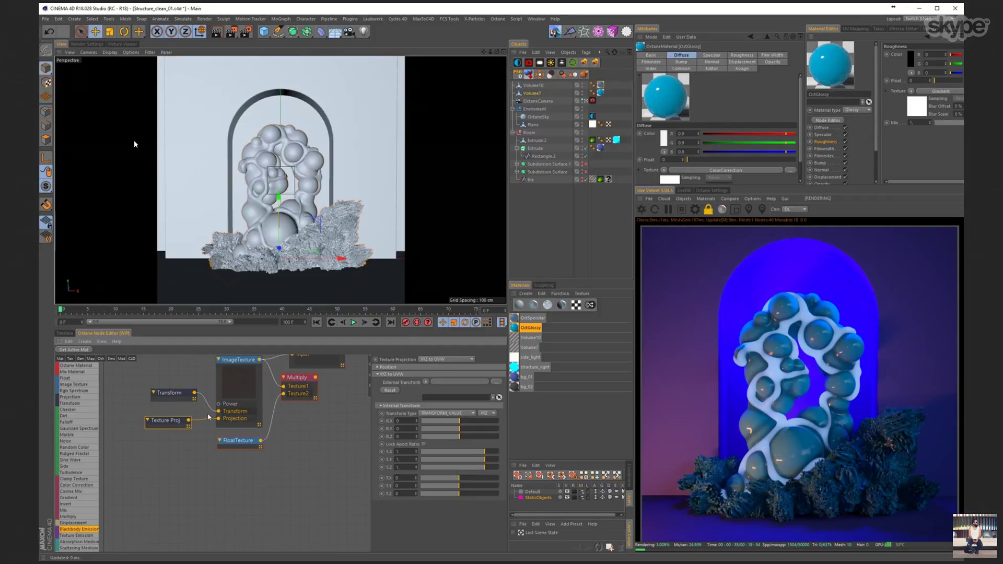
pyautogui.moveTo(200, 430); pyautogui.dragTo(161, 544, button='middle')
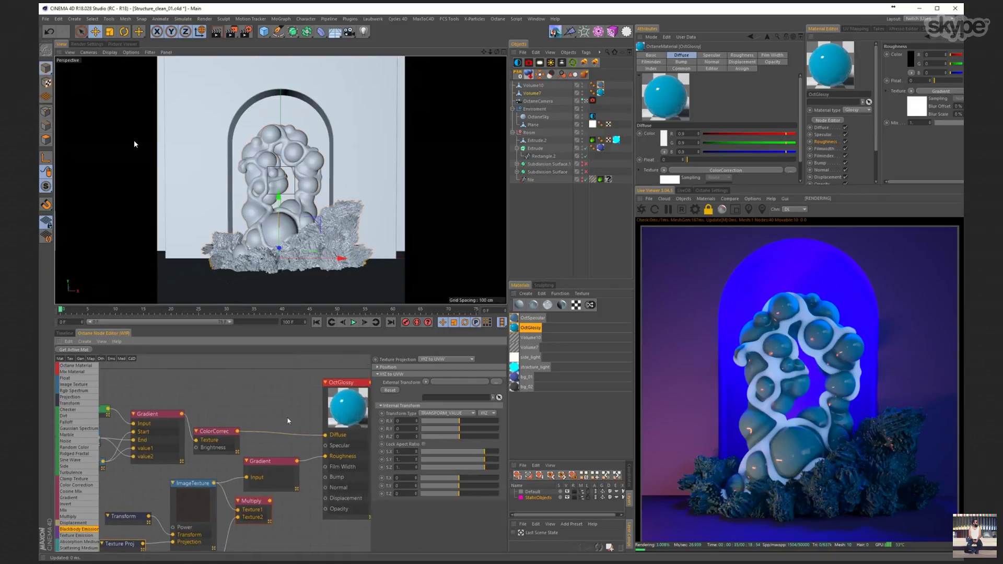
pyautogui.moveTo(287, 420); pyautogui.dragTo(264, 433, button='middle')
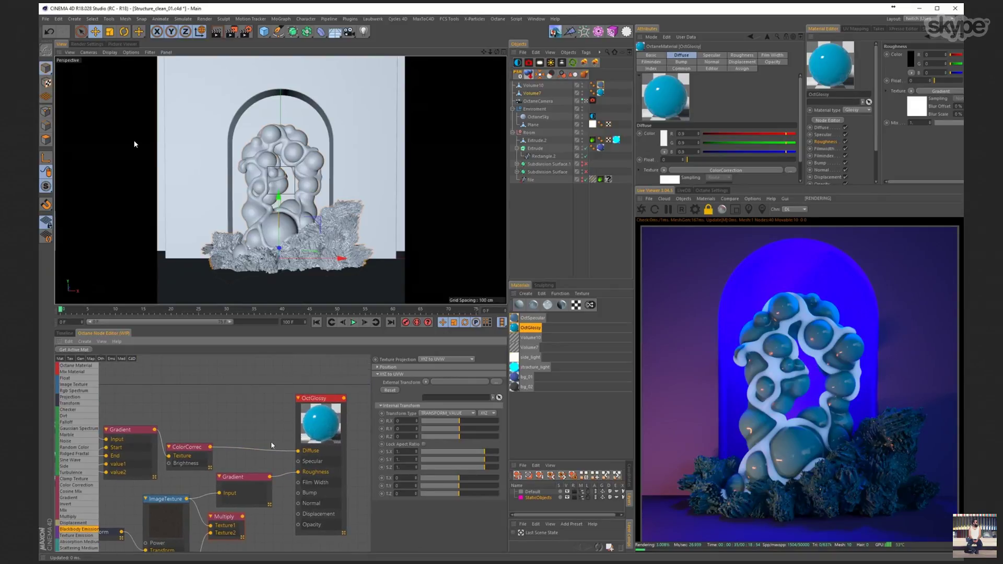
pyautogui.click(190, 453)
pyautogui.moveTo(259, 418); pyautogui.dragTo(235, 429, button='middle')
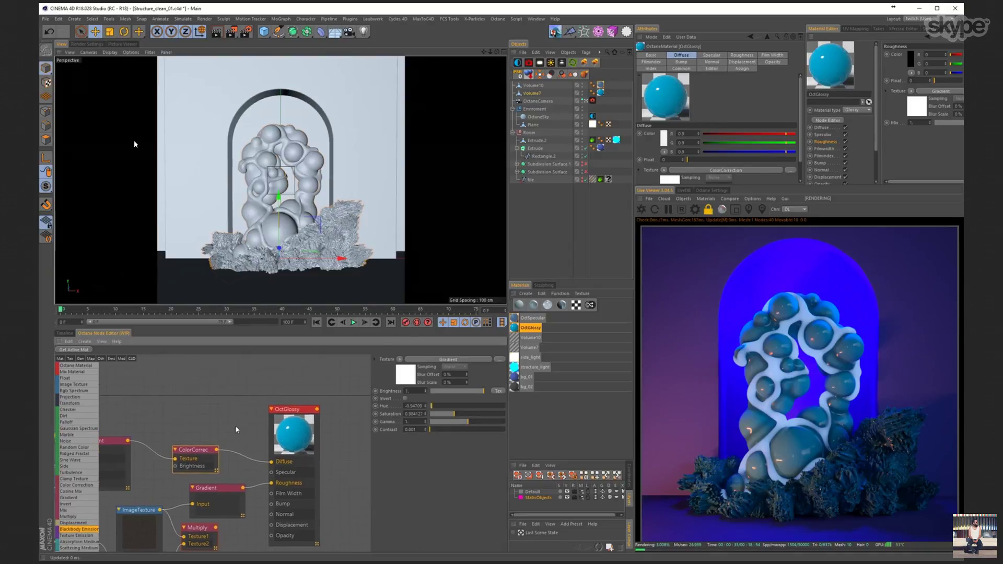
pyautogui.scroll(-5, 251, 414)
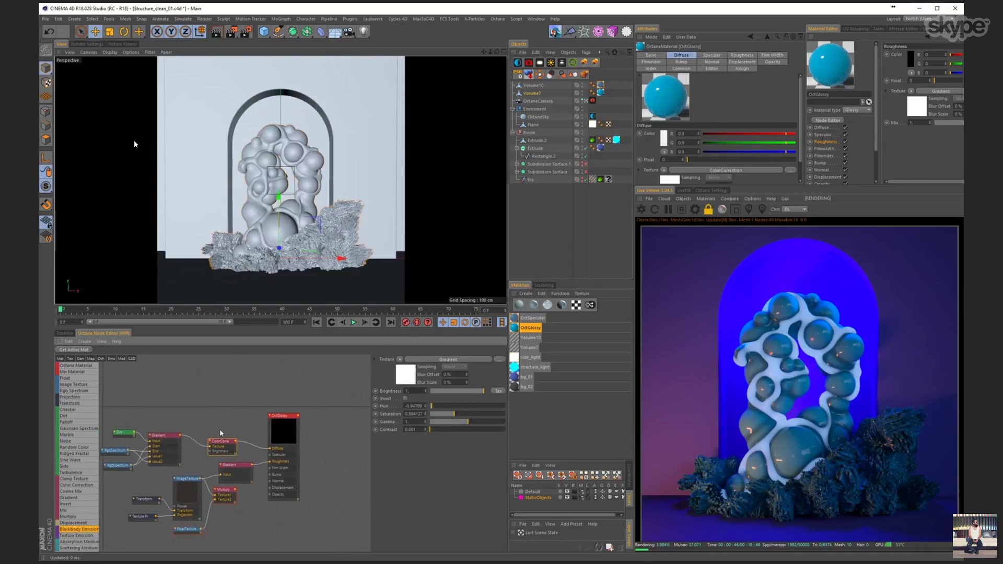
pyautogui.moveTo(65, 371); pyautogui.dragTo(313, 372)
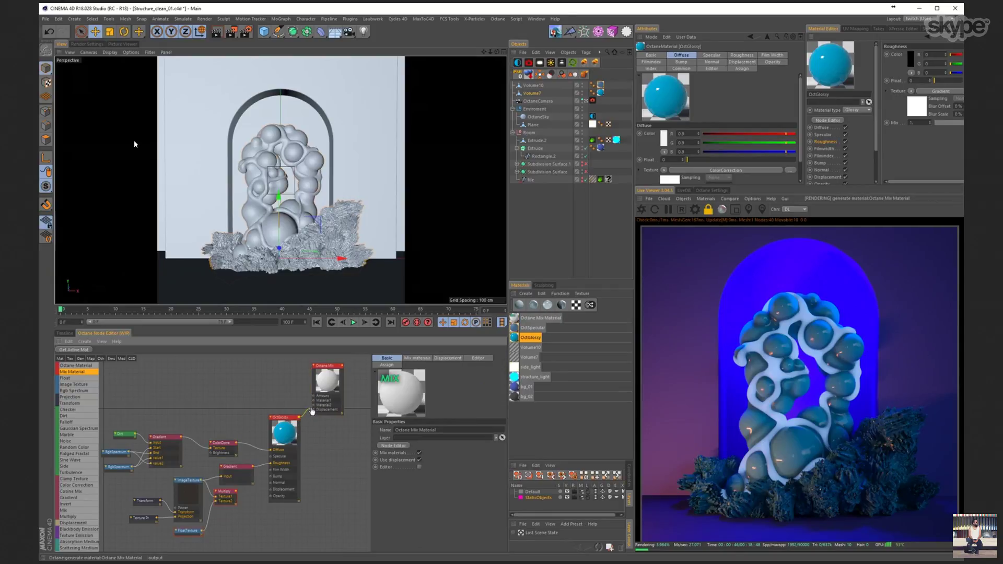
pyautogui.moveTo(301, 419); pyautogui.dragTo(339, 386)
pyautogui.scroll(2, 321, 437)
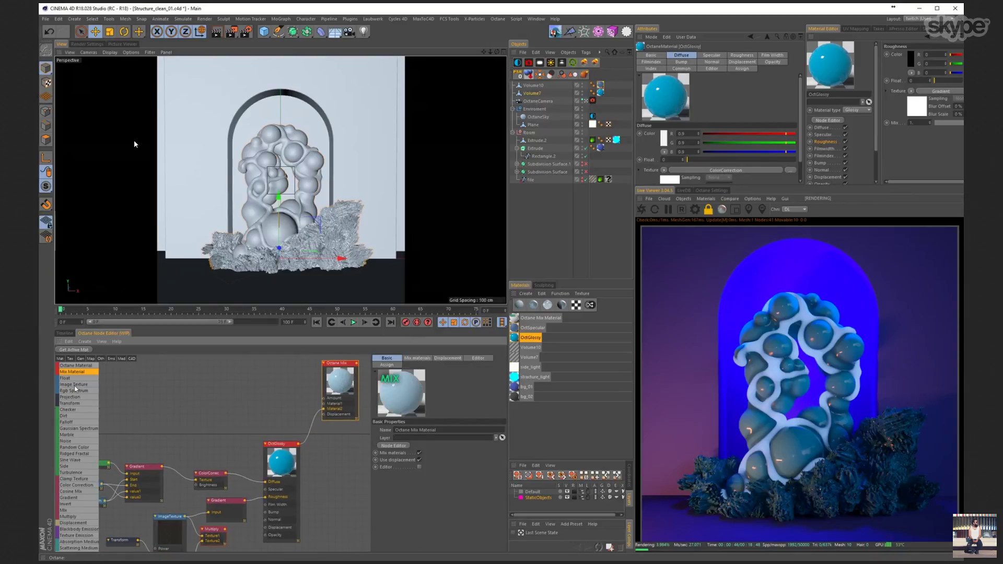
# - Connect a new Octane Material to the mix's Material1 input and assign the Octane Mix Material to Volume7
pyautogui.moveTo(75, 366); pyautogui.dragTo(249, 379)
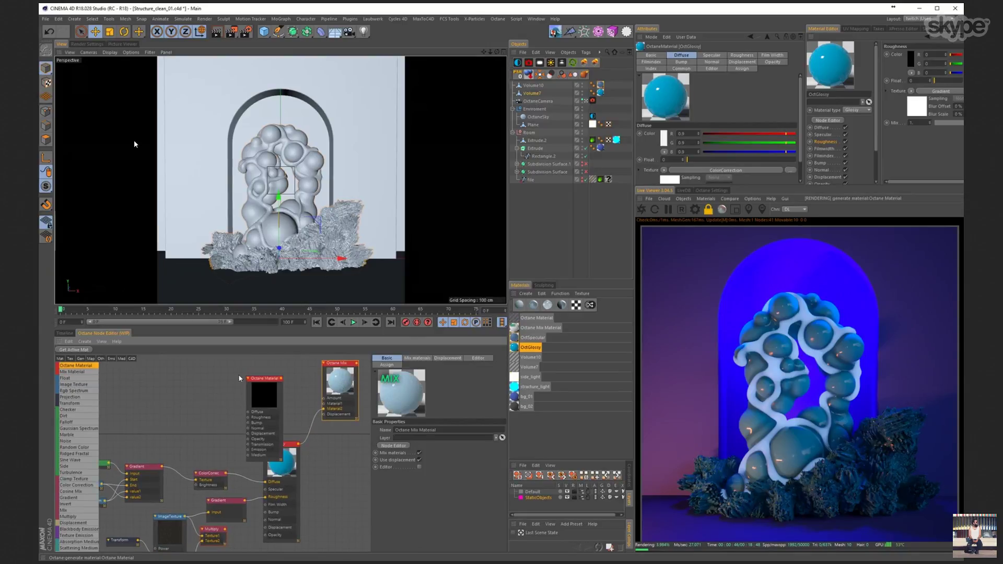
pyautogui.moveTo(281, 422); pyautogui.dragTo(327, 388)
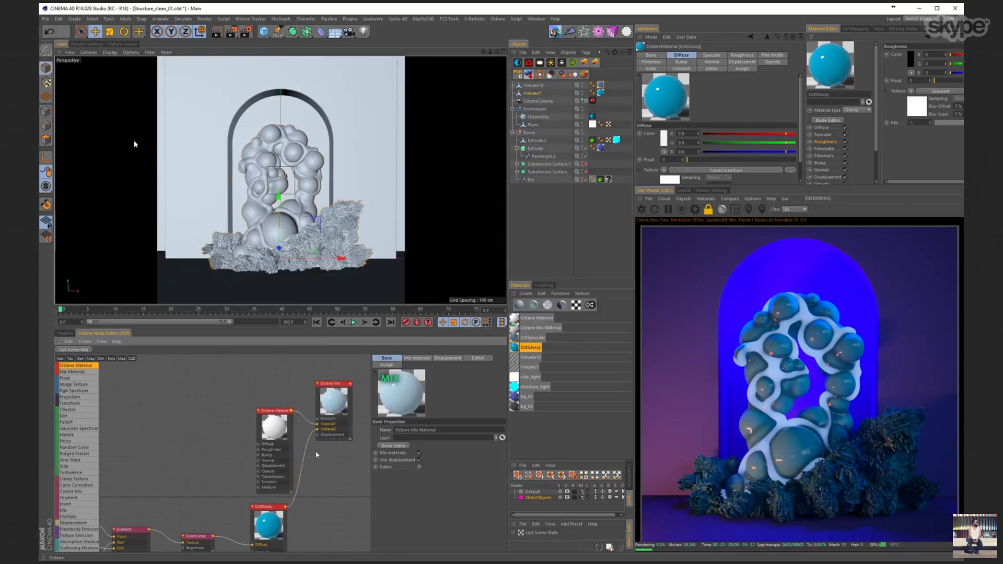
pyautogui.moveTo(522, 337)
pyautogui.mouseDown()
pyautogui.moveTo(475, 240)
pyautogui.moveTo(305, 183)
pyautogui.moveTo(304, 170)
pyautogui.mouseUp()
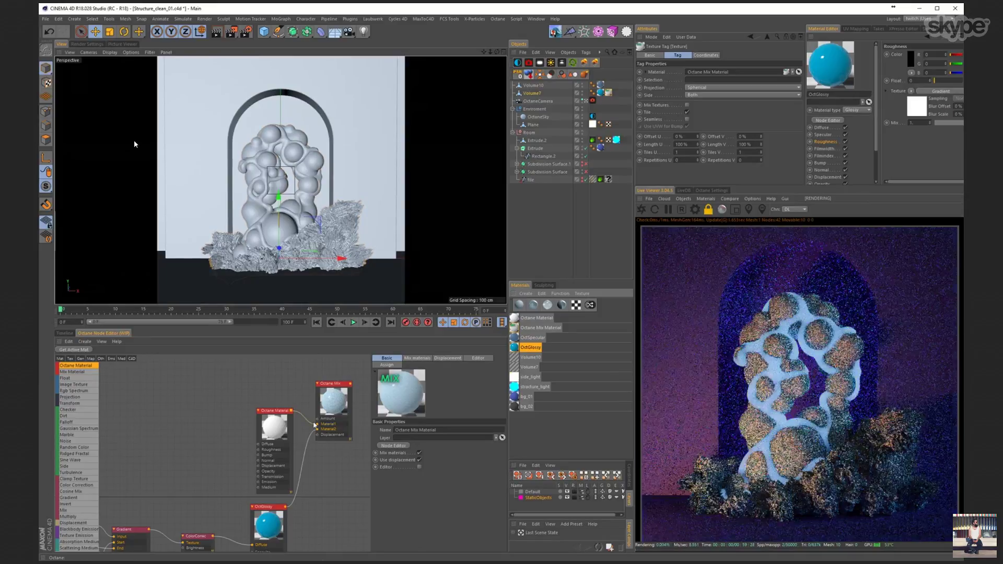
pyautogui.moveTo(333, 391); pyautogui.dragTo(328, 363)
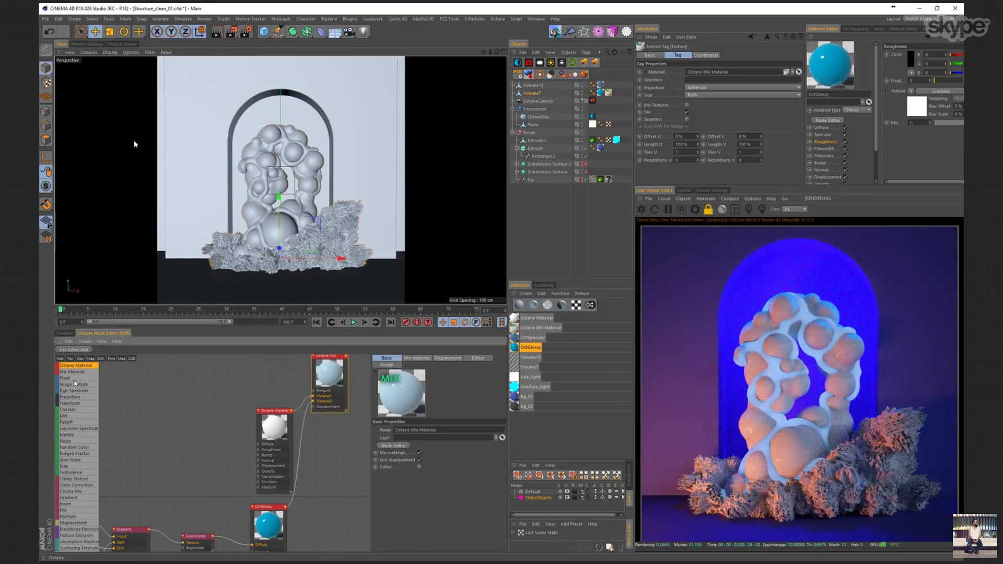
# - Connect an Image Texture node to the mix's Amount input and load the black-and-white horizontal stripe image
pyautogui.moveTo(74, 384); pyautogui.dragTo(272, 377)
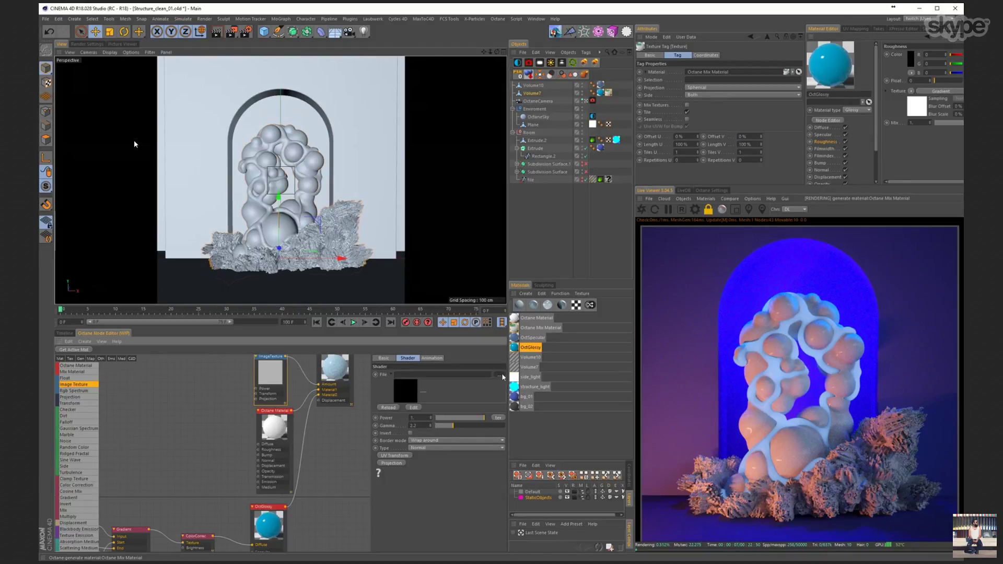
pyautogui.middleClick(135, 144)
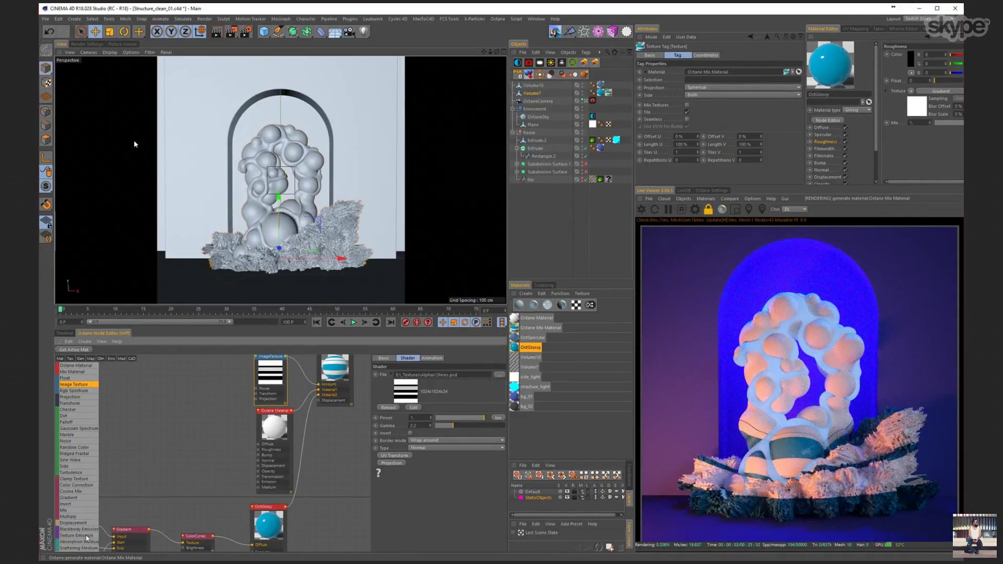
pyautogui.scroll(-1, 80, 545)
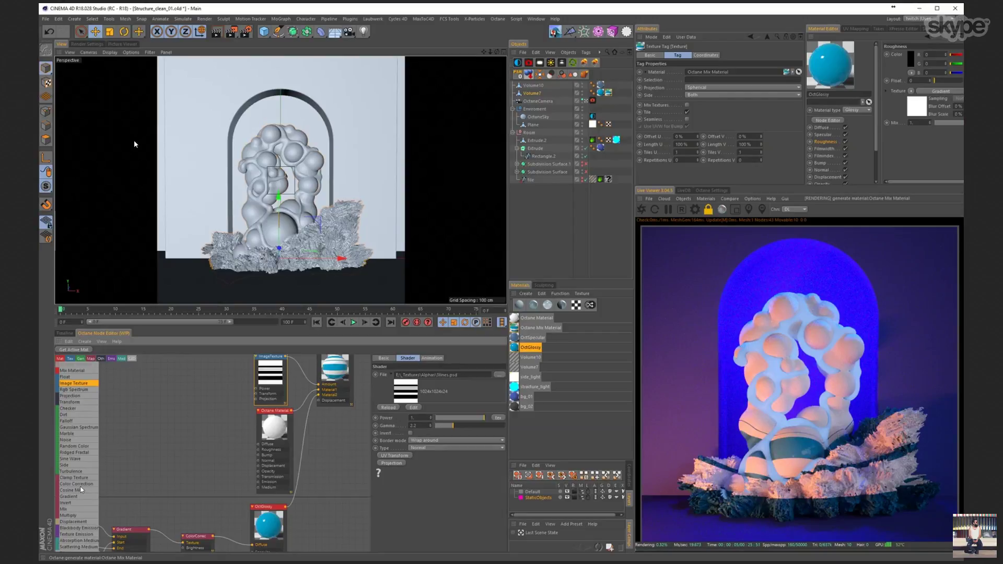
# - Add Texture Projection and Transform nodes to the stripe Image Texture and set the projection to XYZ to UVW
pyautogui.moveTo(73, 395); pyautogui.dragTo(256, 401)
pyautogui.click(216, 396)
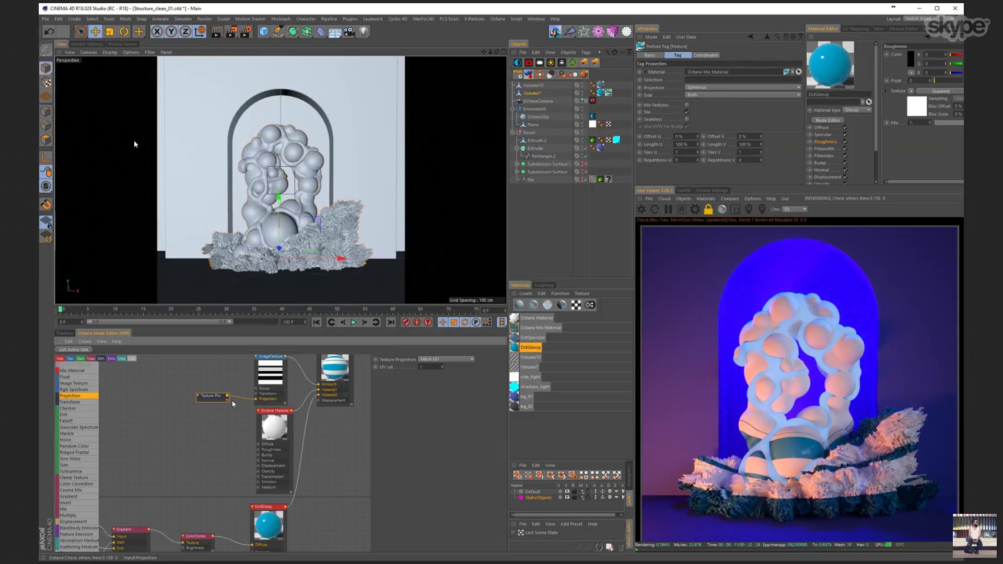
pyautogui.moveTo(73, 402); pyautogui.dragTo(257, 395)
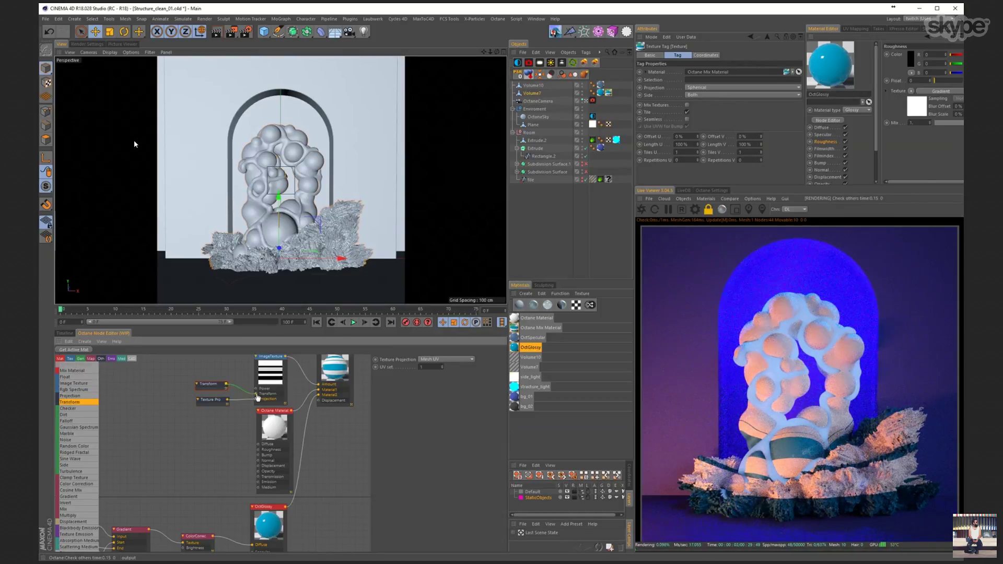
pyautogui.click(447, 359)
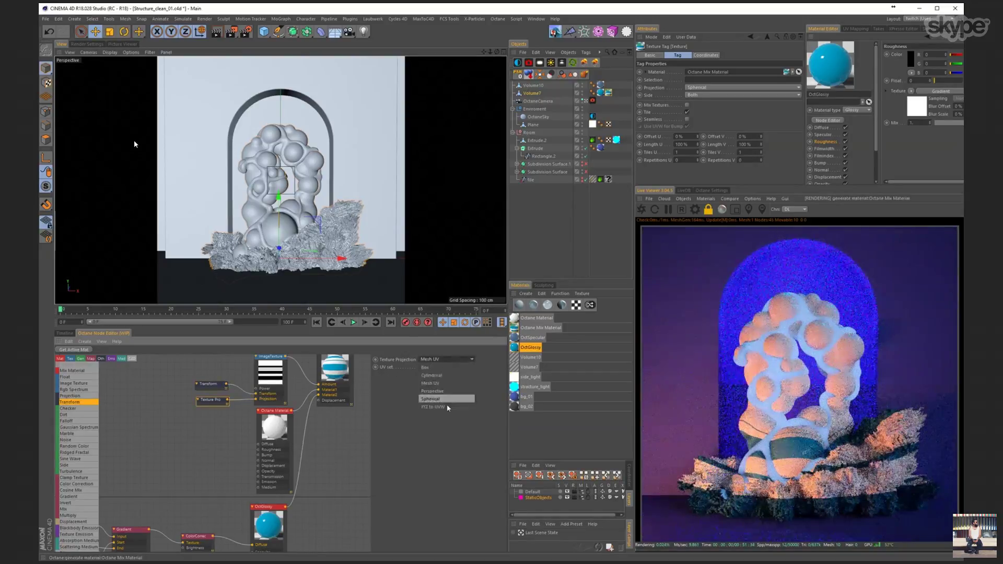
pyautogui.click(448, 408)
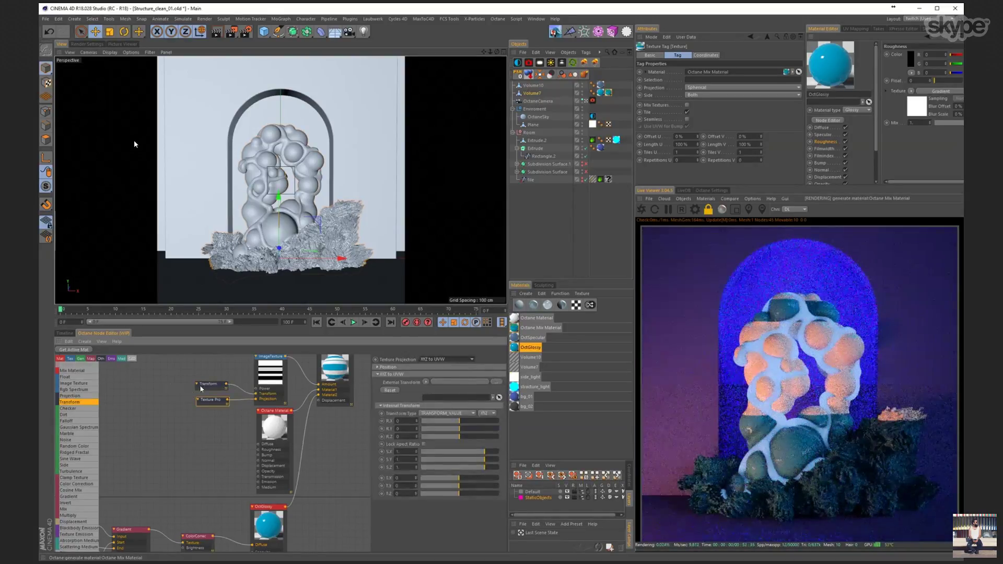
# - In the stripe texture's Transform node, tilt the stripes with a negative R.Z rotation, lock the aspect ratio and reduce the scale to roughly a third
pyautogui.click(208, 385)
pyautogui.moveTo(459, 405); pyautogui.dragTo(453, 407)
pyautogui.click(420, 414)
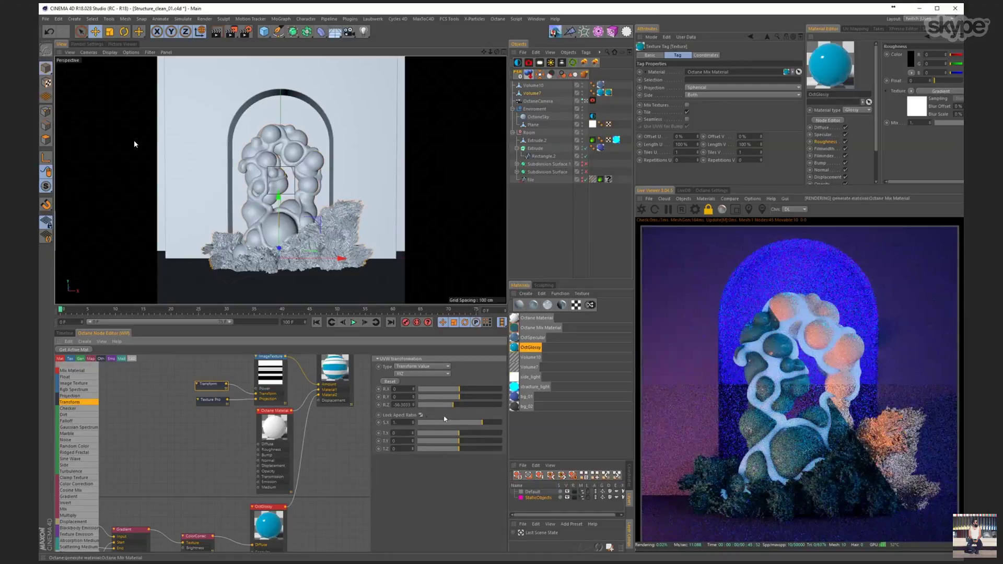
pyautogui.click(470, 423)
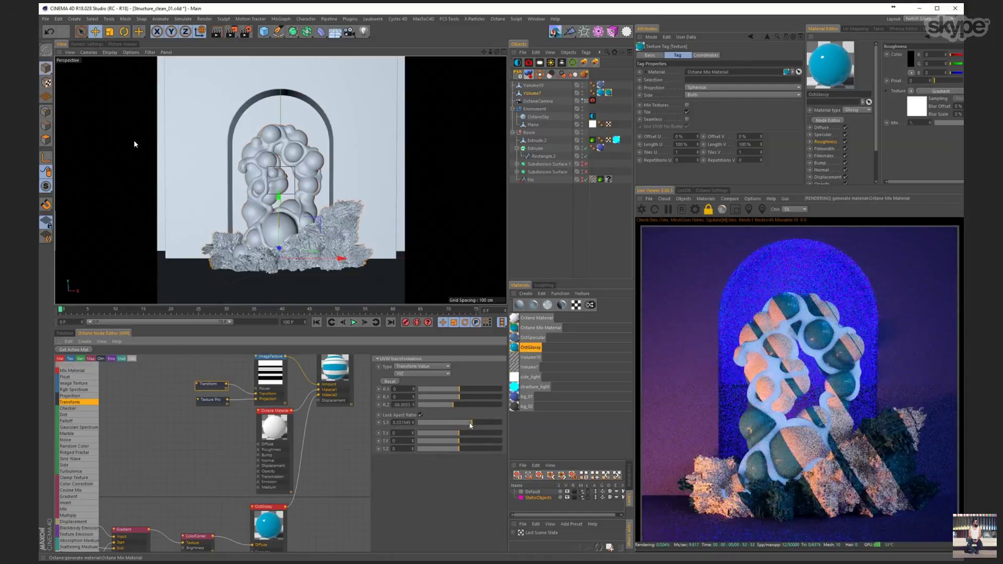
# - Set the stripe Image Texture's border mode to Black color and reduce its Transform scale to about 0.24
pyautogui.click(268, 375)
pyautogui.click(442, 441)
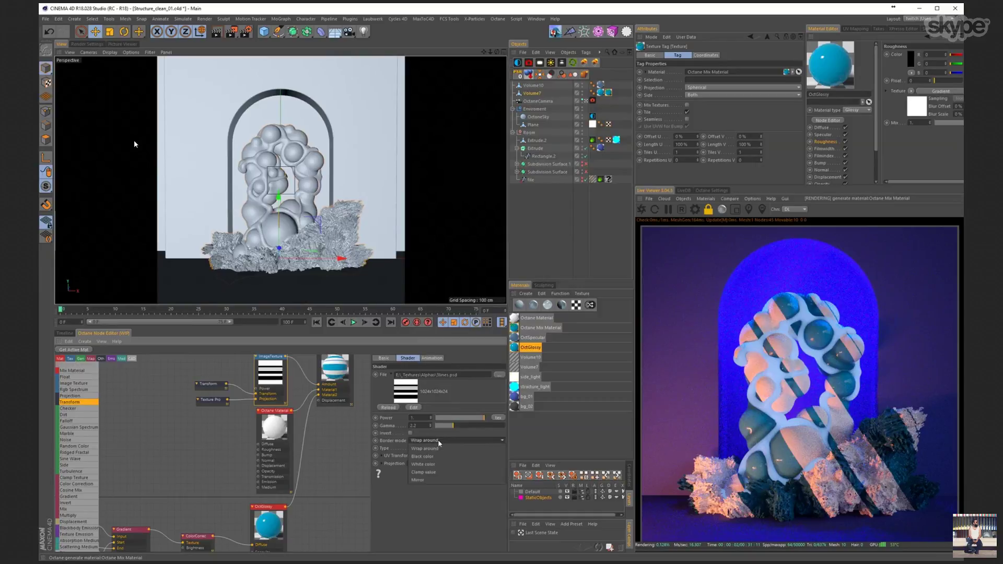
pyautogui.click(440, 448)
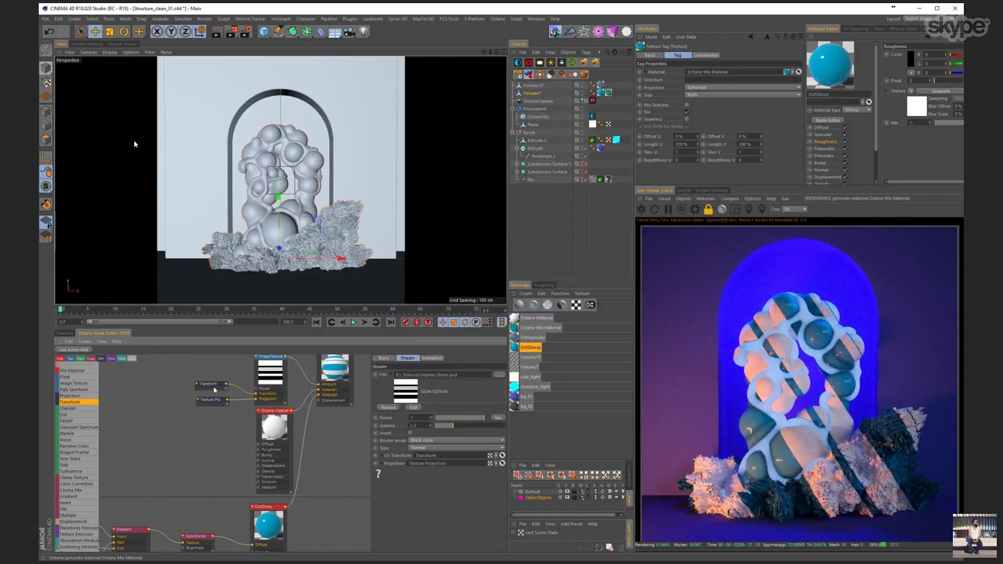
pyautogui.click(209, 385)
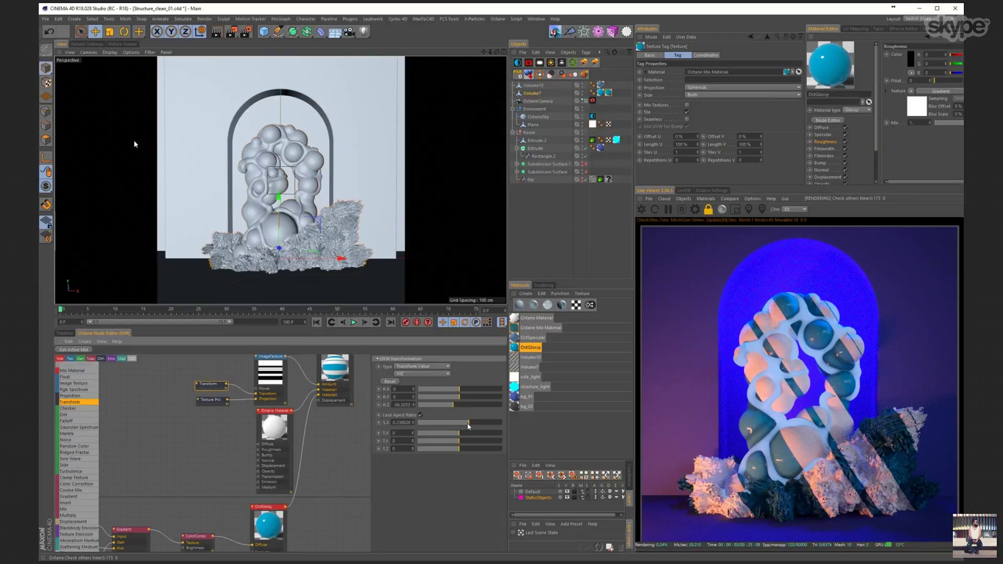
# - Try the White color border mode on the stripe Image Texture with its Transform scale reduced to about 0.11
pyautogui.click(285, 384)
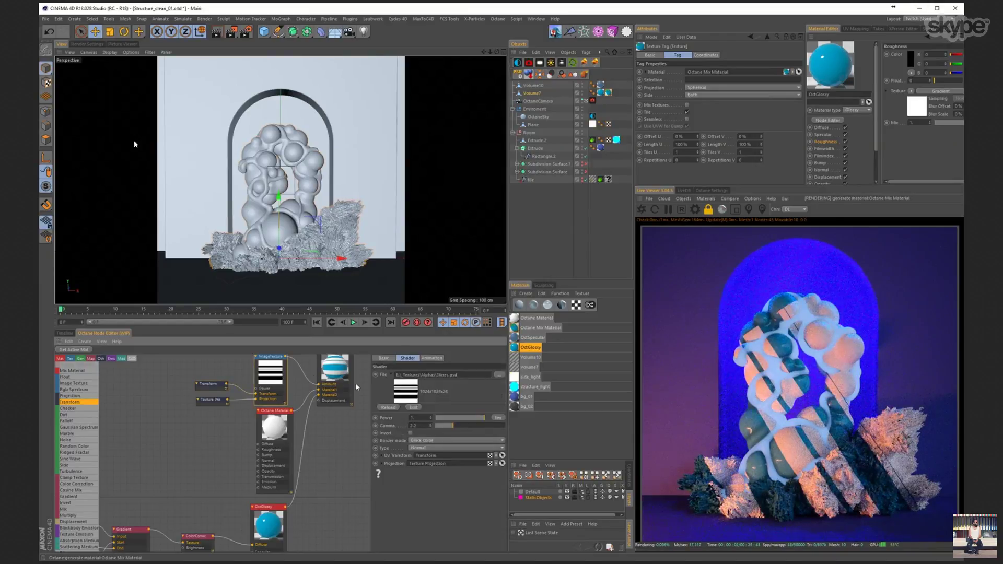
pyautogui.click(435, 441)
pyautogui.click(432, 466)
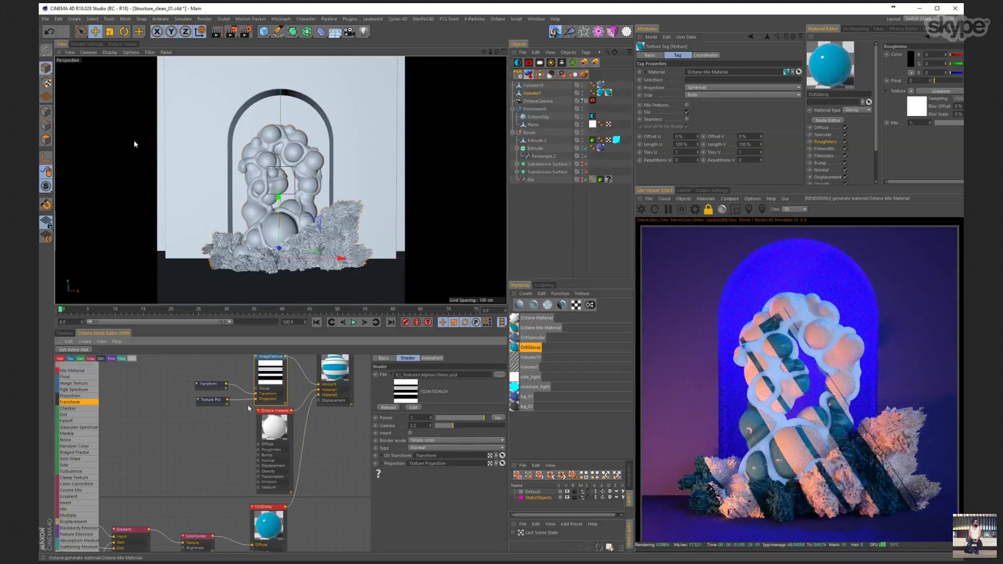
pyautogui.click(209, 387)
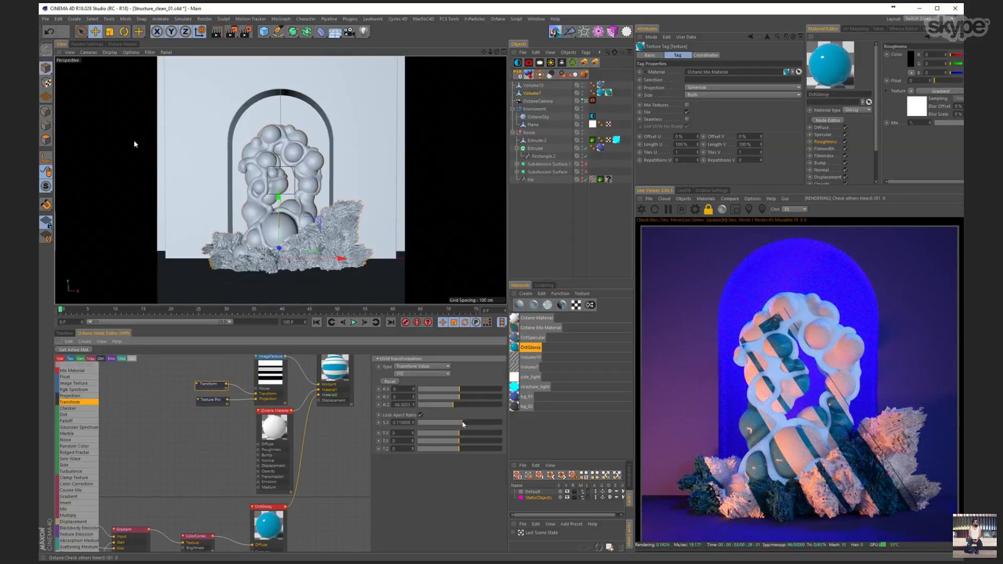
pyautogui.moveTo(463, 424); pyautogui.dragTo(466, 423)
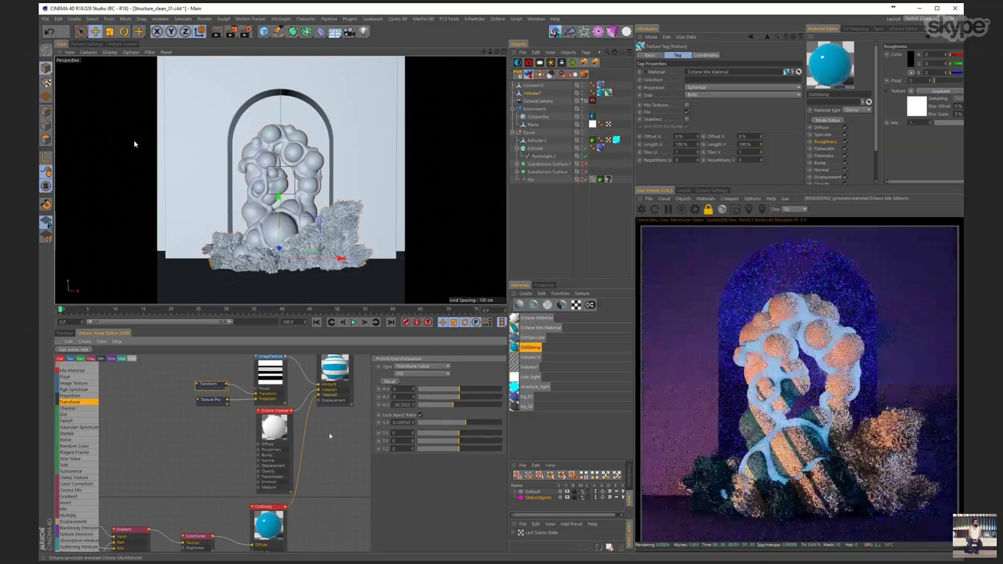
pyautogui.click(211, 399)
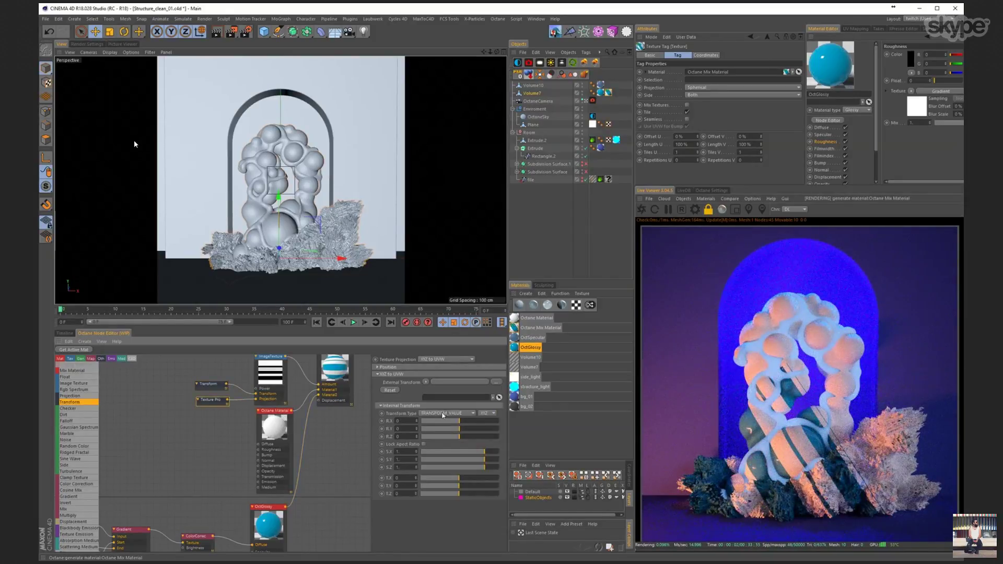
# - Return the stripe Image Texture's border mode to Black color
pyautogui.click(269, 372)
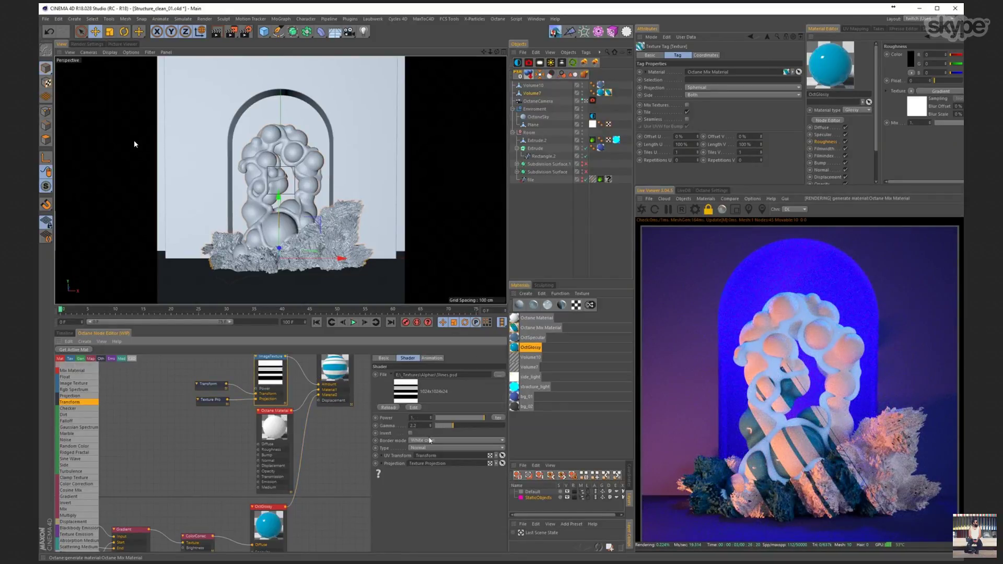
pyautogui.click(430, 440)
pyautogui.click(433, 455)
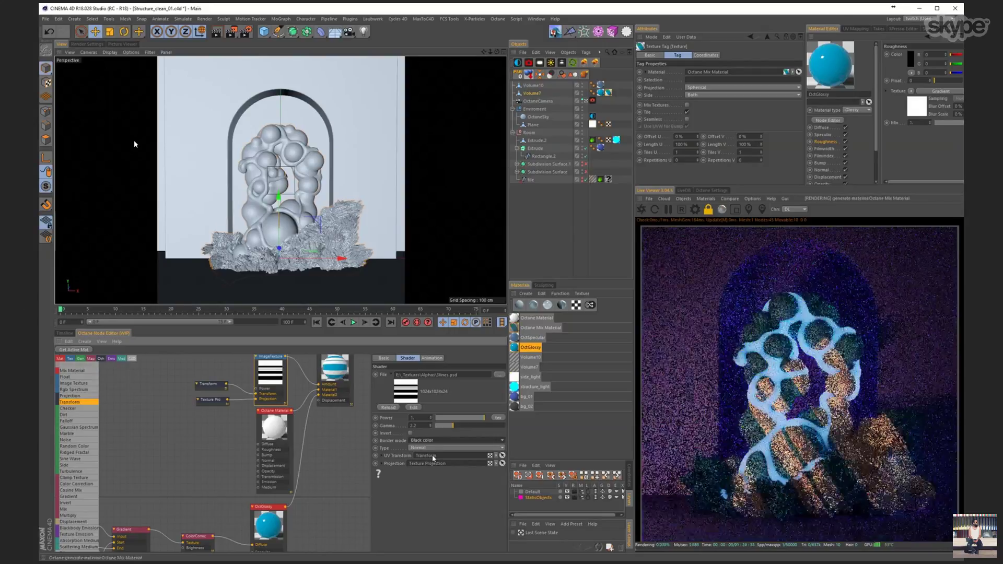
# - In the stripe Transform, unlock the aspect ratio, scale to about 0.45 in X and 0.12 in Y, rotate R.Z to roughly -170, and offset T.X and T.Y slightly
pyautogui.click(219, 386)
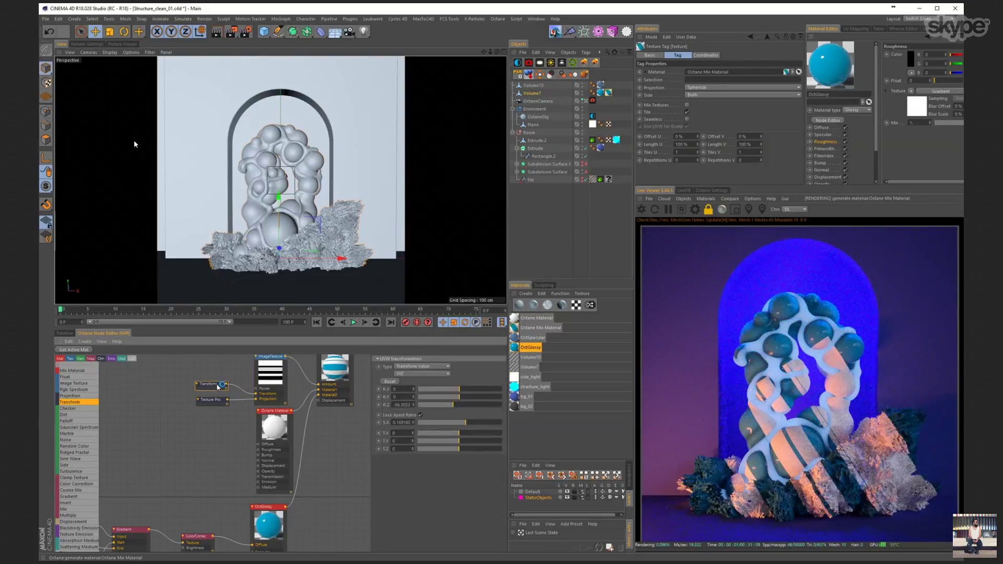
pyautogui.moveTo(467, 422); pyautogui.dragTo(474, 432)
pyautogui.click(421, 414)
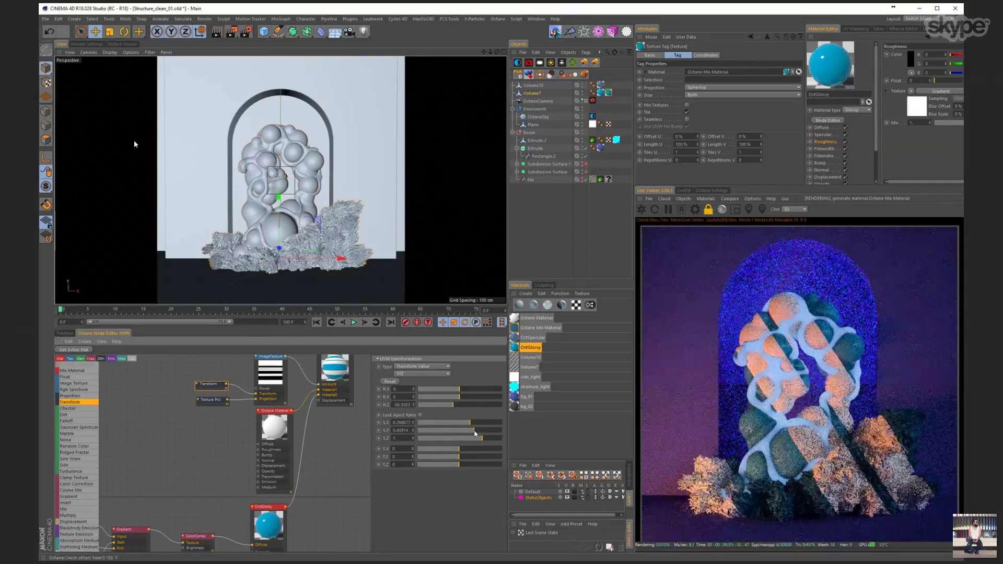
pyautogui.moveTo(453, 405); pyautogui.dragTo(440, 408)
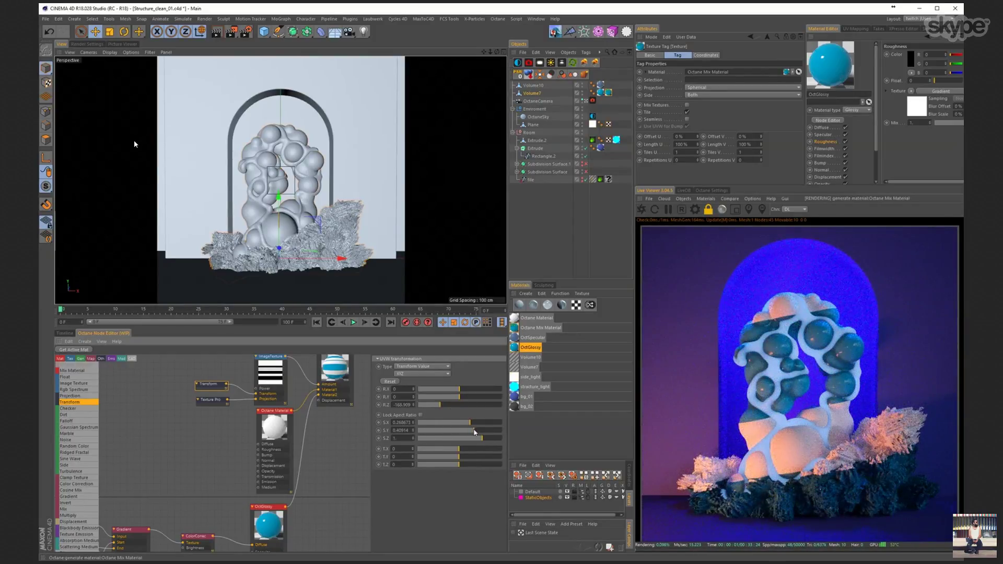
pyautogui.moveTo(458, 449)
pyautogui.mouseDown()
pyautogui.moveTo(476, 463)
pyautogui.moveTo(453, 460)
pyautogui.moveTo(469, 430)
pyautogui.moveTo(480, 432)
pyautogui.moveTo(463, 433)
pyautogui.moveTo(475, 422)
pyautogui.moveTo(471, 448)
pyautogui.moveTo(454, 454)
pyautogui.mouseUp()
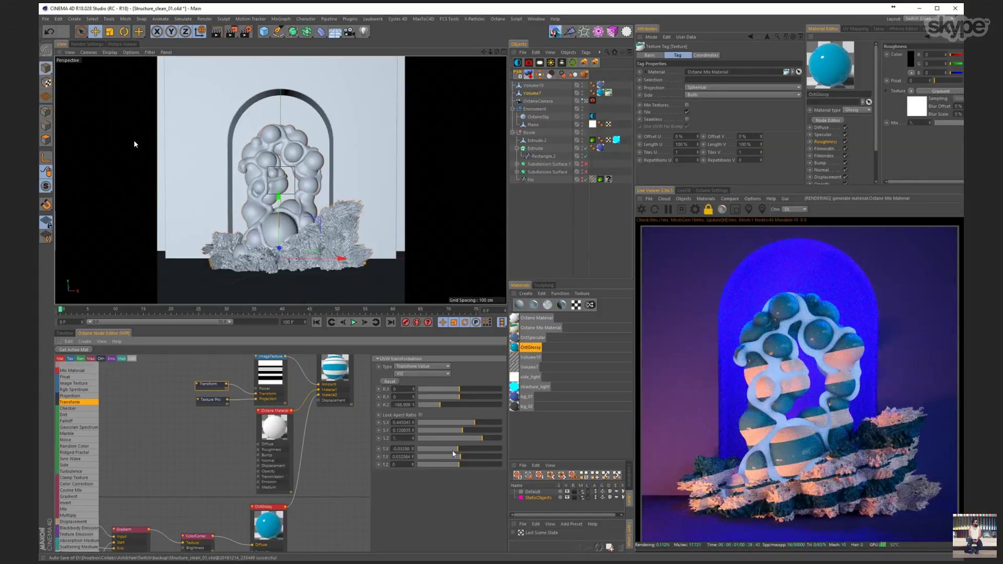
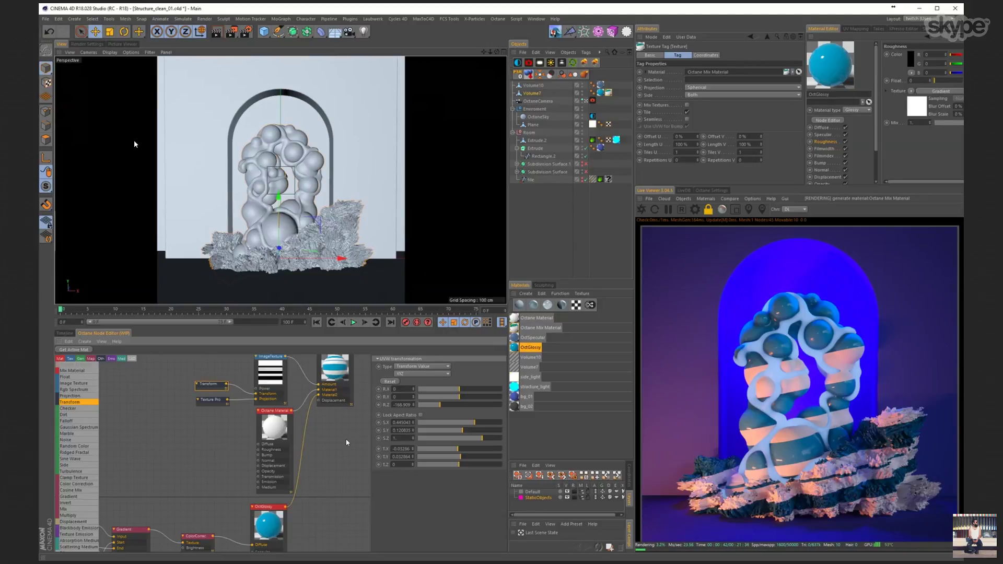
# - Move the stripe Image Texture node slightly closer to the Octane Mix Material node in the node graph
pyautogui.moveTo(347, 442); pyautogui.dragTo(337, 468, button='middle')
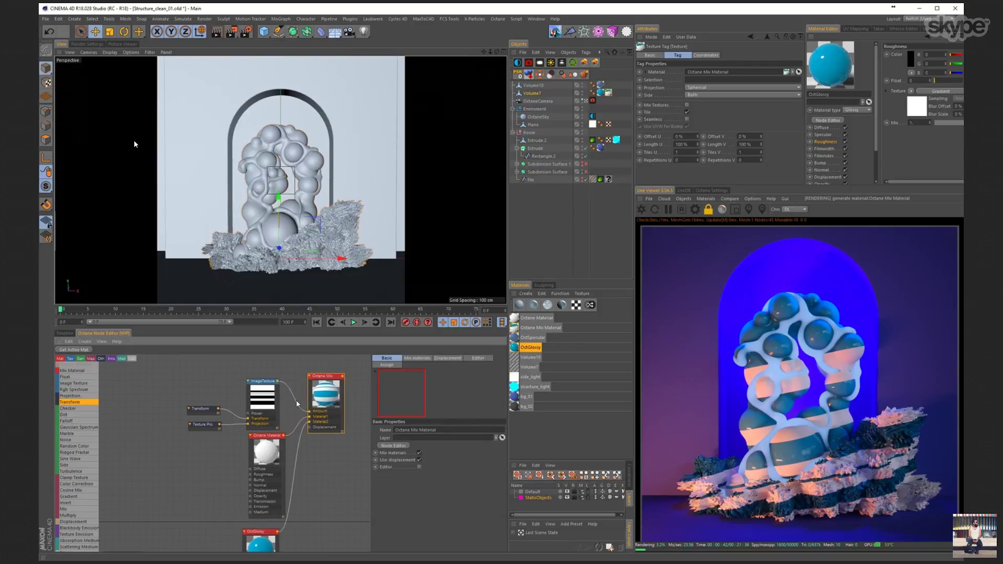
pyautogui.click(268, 397)
pyautogui.moveTo(268, 397); pyautogui.dragTo(270, 396)
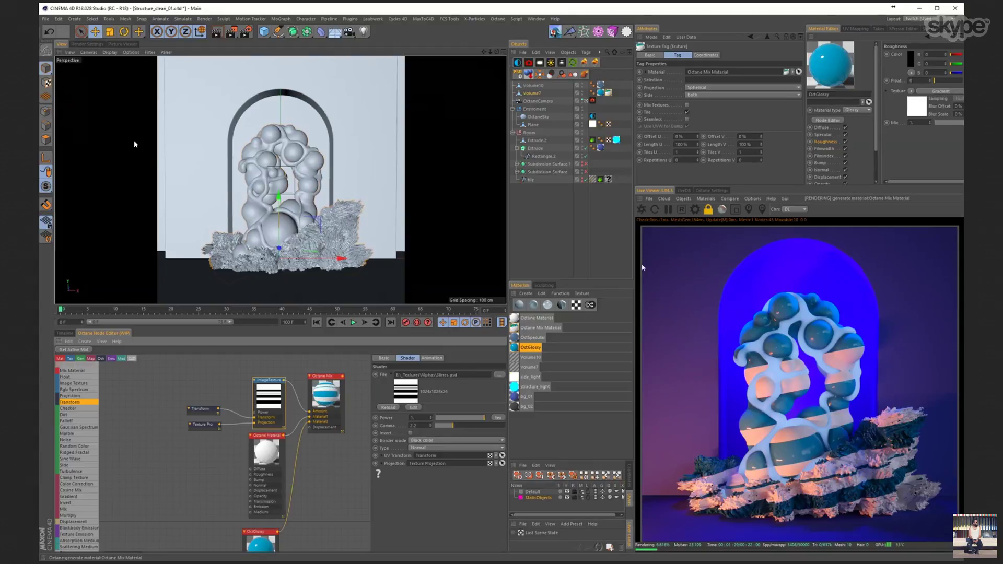
# - Browse the LiveDB material library and download the Mechanisem_1 material into the scene
pyautogui.click(720, 191)
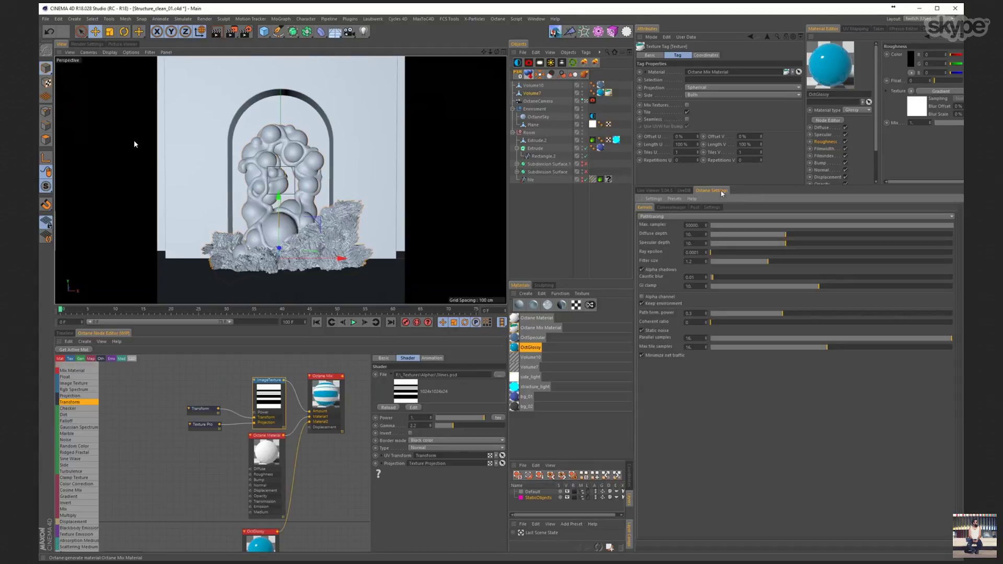
pyautogui.click(683, 191)
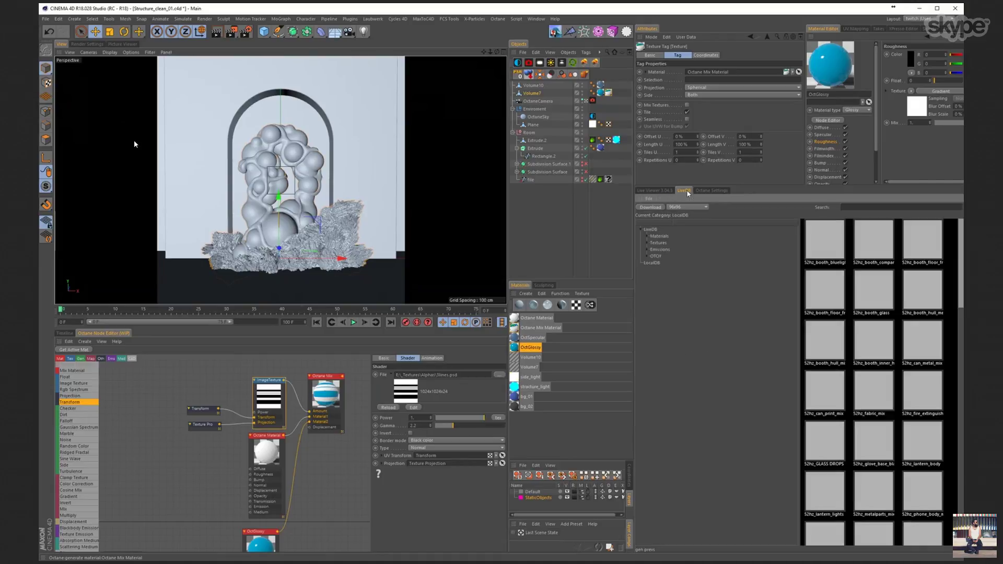
pyautogui.scroll(-10, 913, 228)
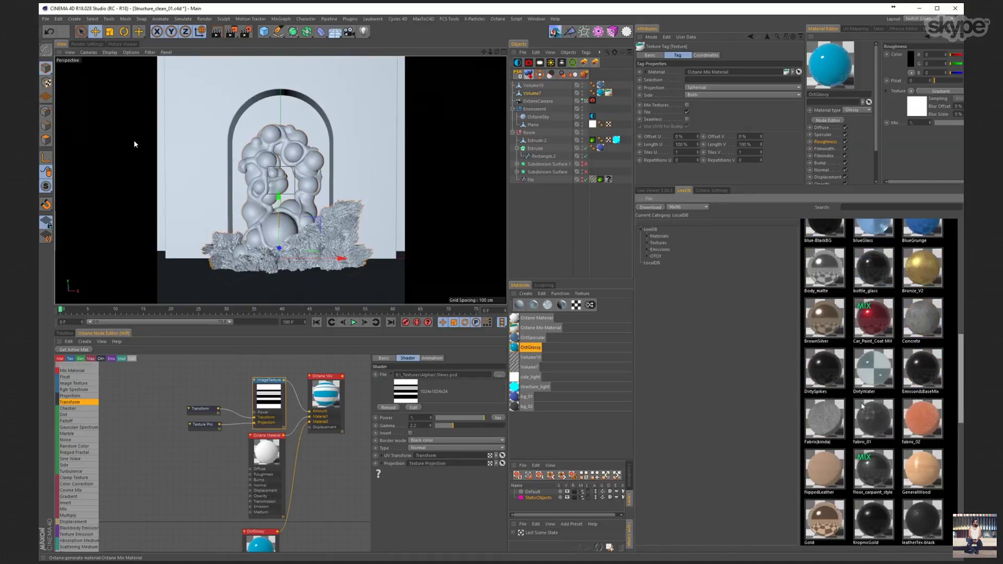
pyautogui.scroll(-4, 914, 424)
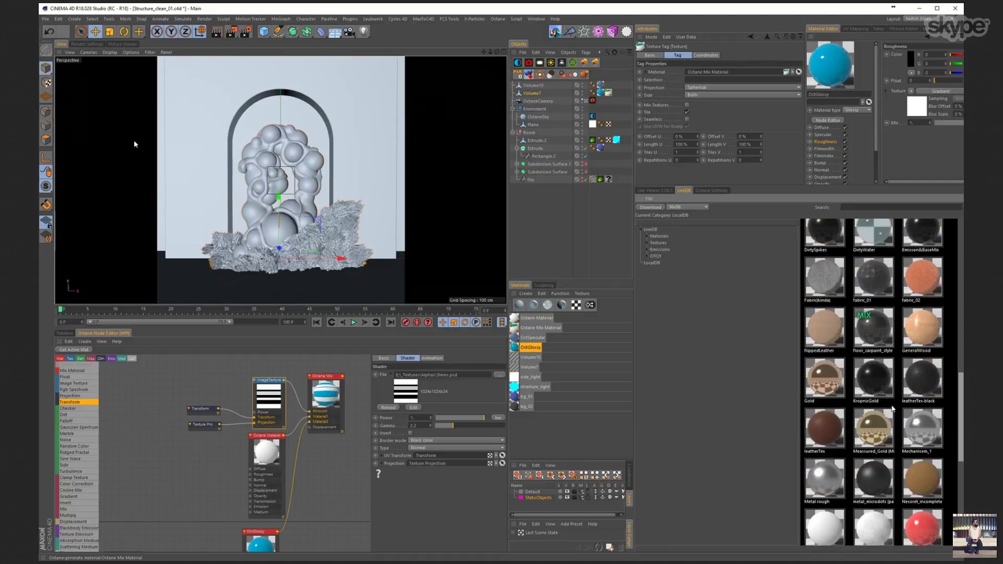
pyautogui.click(921, 397)
pyautogui.click(653, 208)
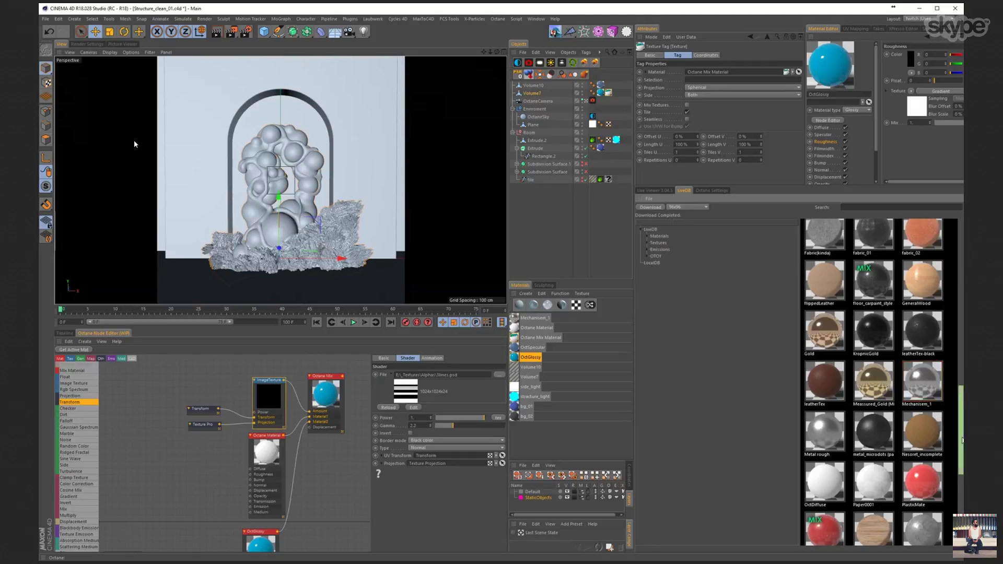
pyautogui.scroll(-2, 960, 433)
pyautogui.scroll(4, 961, 418)
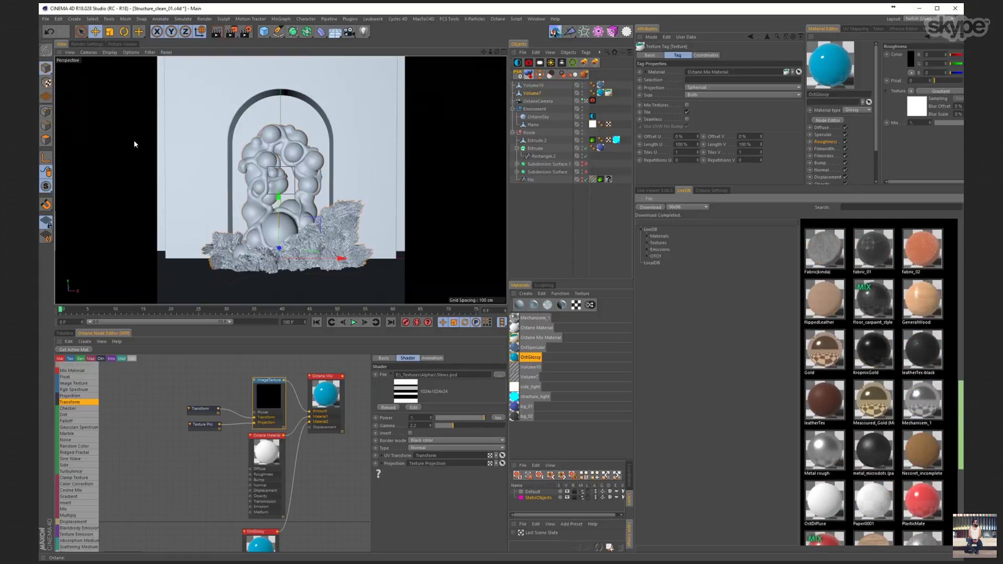
pyautogui.scroll(-1, 961, 418)
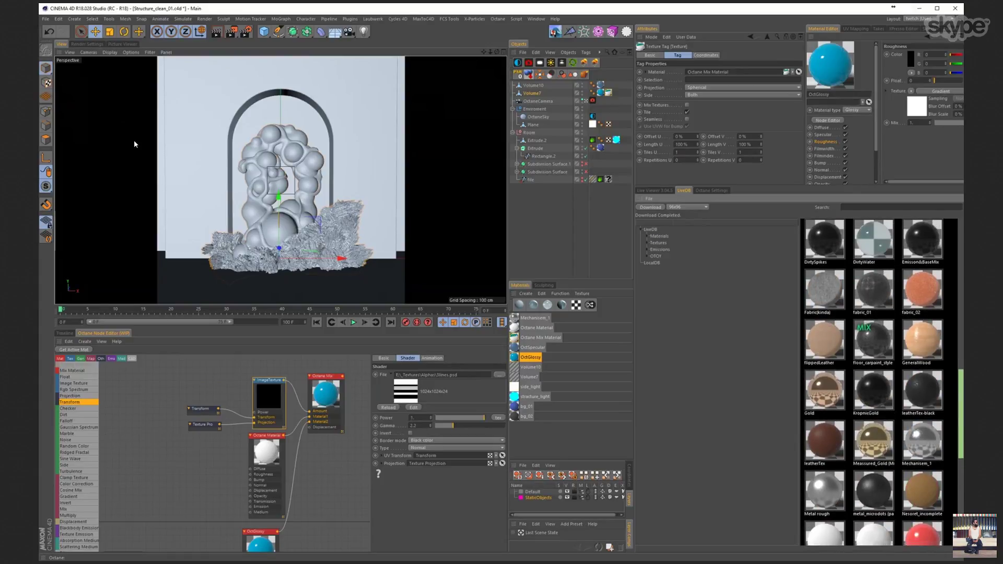
pyautogui.scroll(-1, 961, 418)
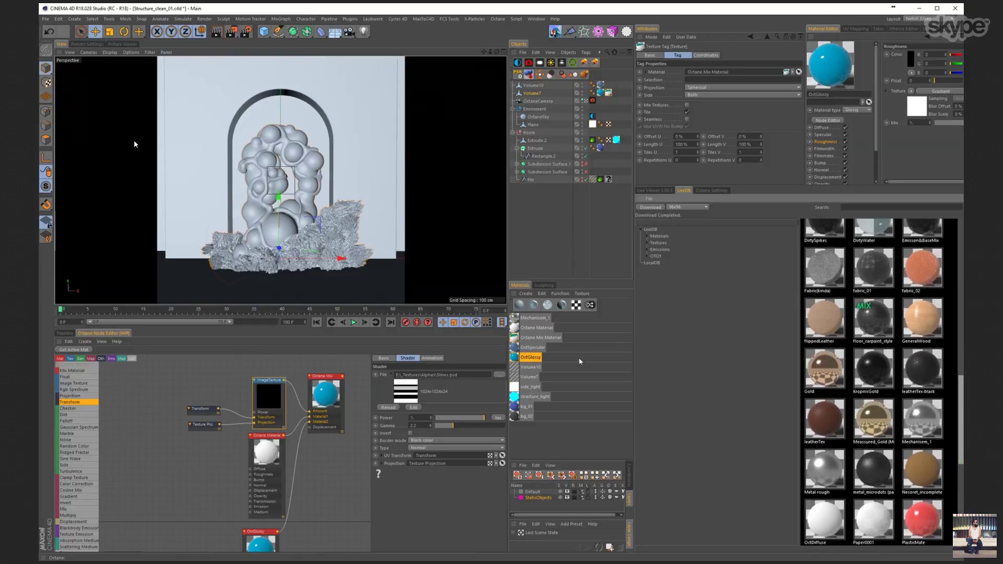
# - Examine the node graph of the Mechanisem_1 material and the Octane Mix Material's mix settings
pyautogui.click(650, 191)
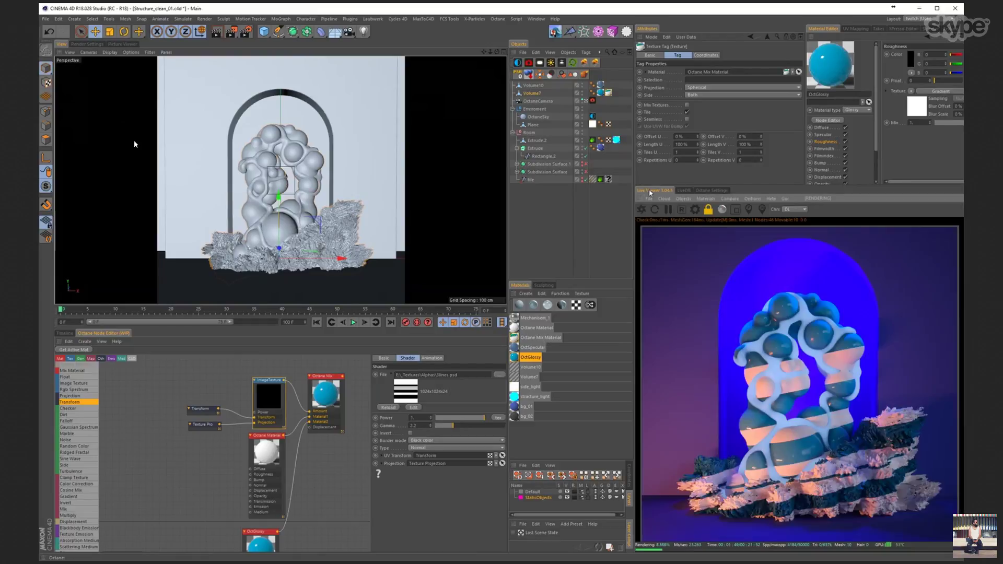
pyautogui.click(534, 318)
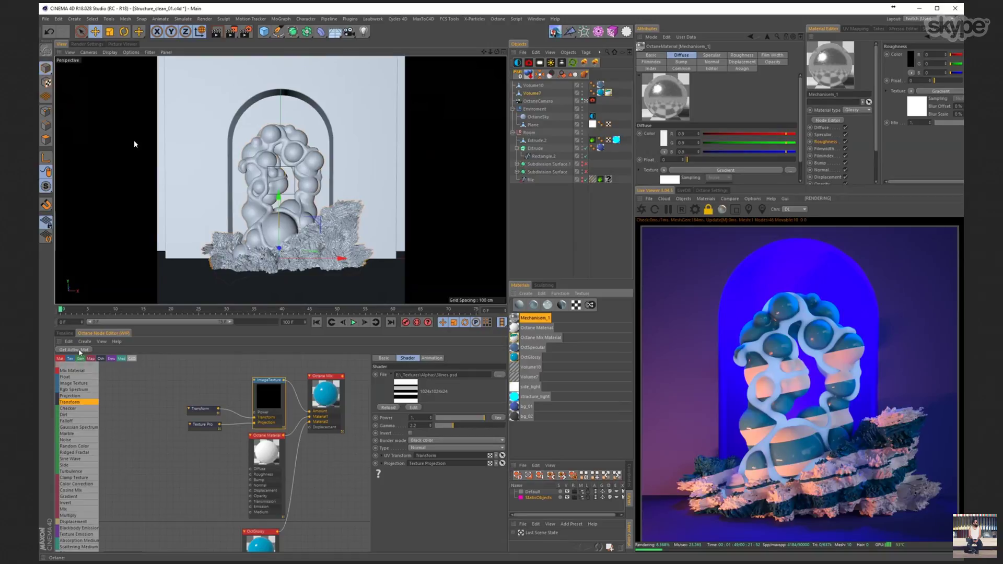
pyautogui.click(209, 418)
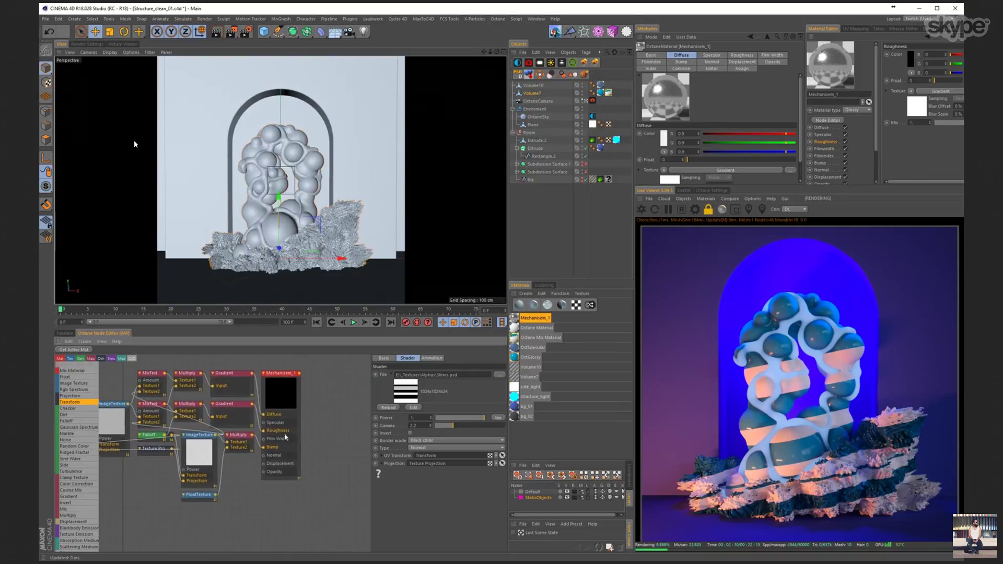
pyautogui.click(295, 399)
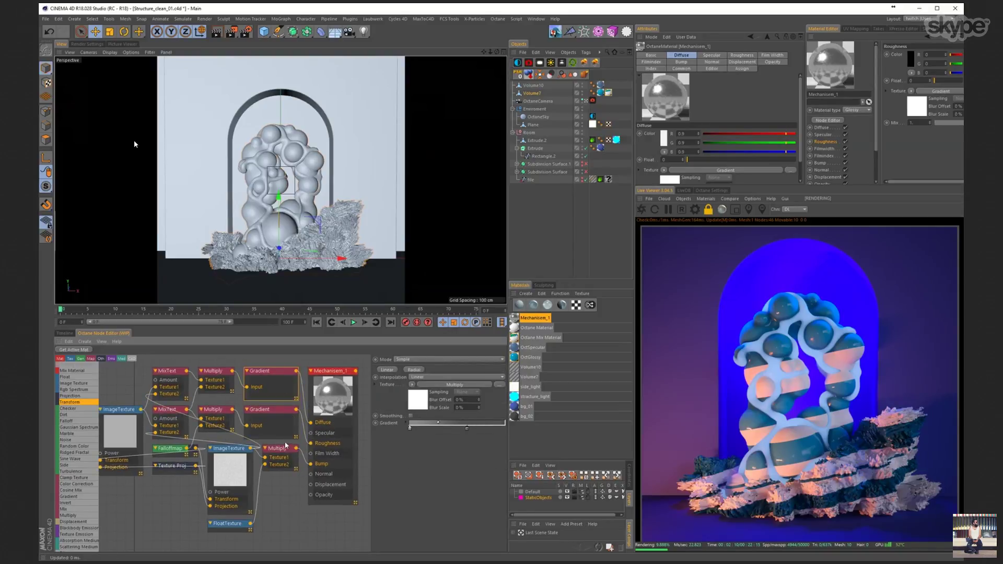
pyautogui.moveTo(291, 402); pyautogui.dragTo(291, 412, button='middle')
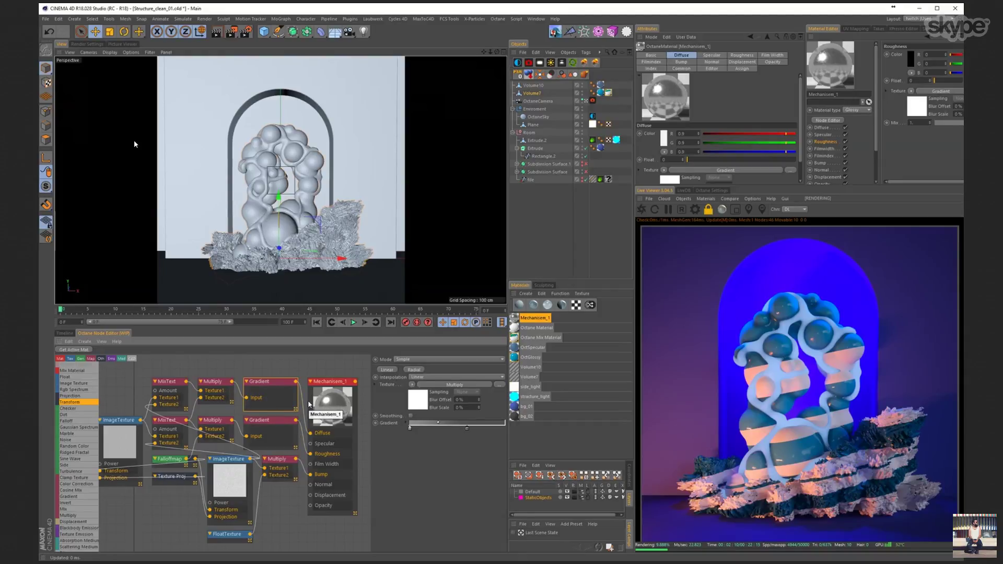
pyautogui.moveTo(340, 395); pyautogui.dragTo(346, 388)
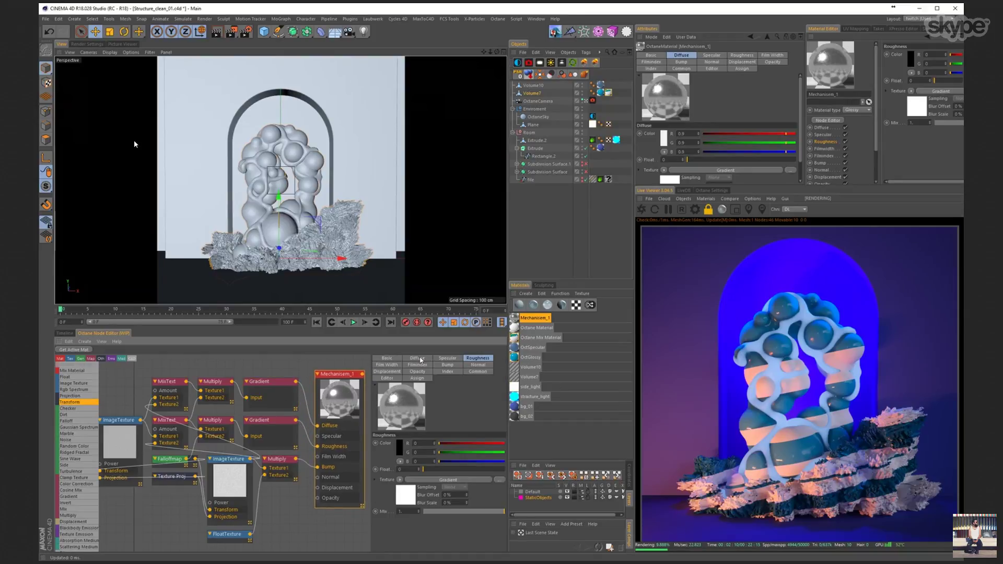
pyautogui.click(534, 339)
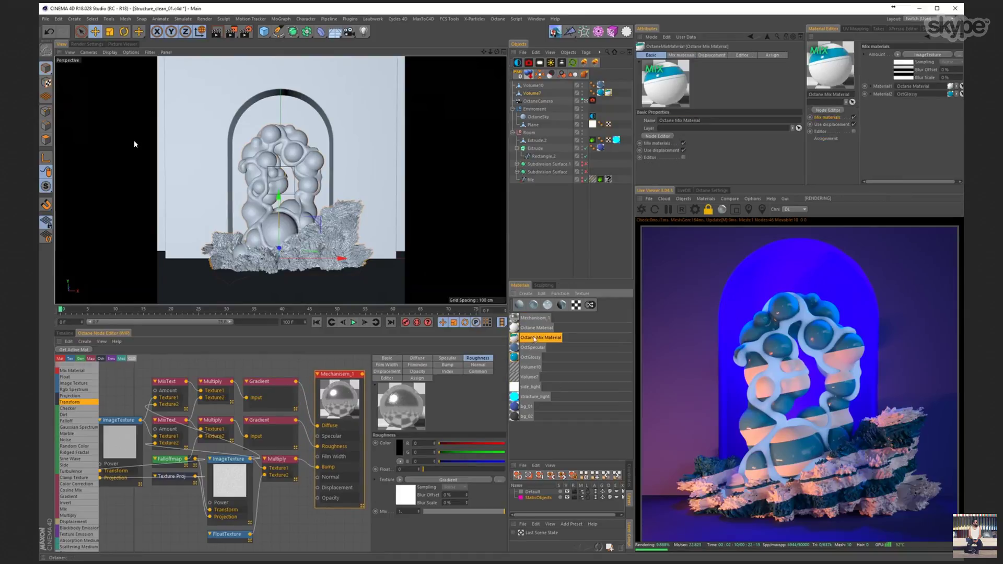
pyautogui.click(681, 55)
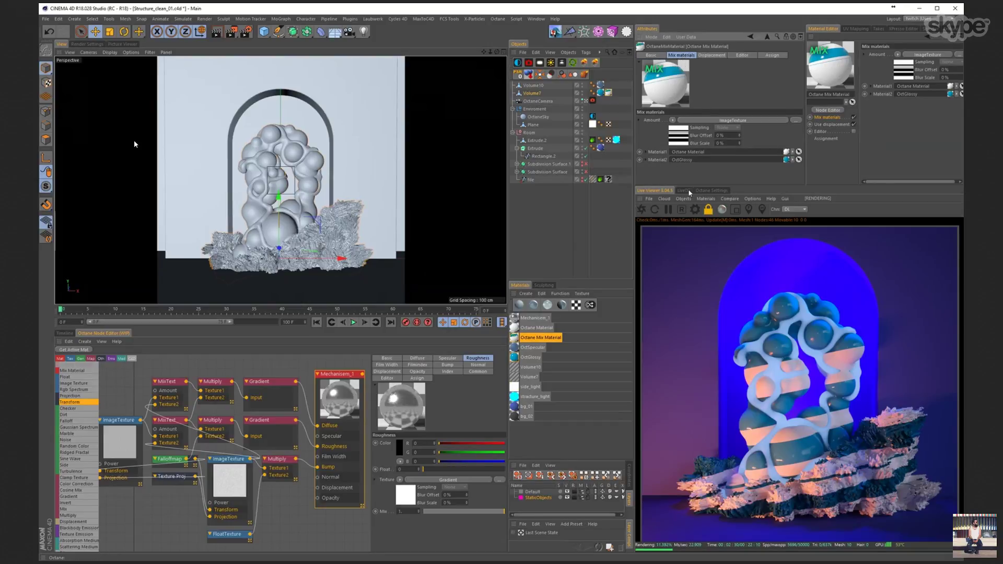
# - Reopen the LiveDB material library and rename the OctSpecular material as emission_thing
pyautogui.click(684, 191)
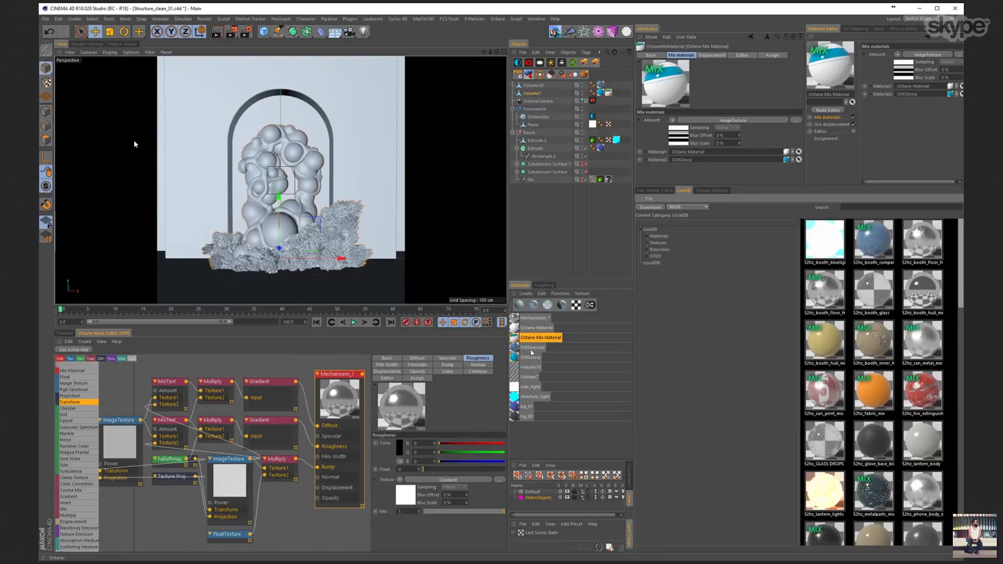
pyautogui.click(529, 348)
pyautogui.middleClick(134, 144)
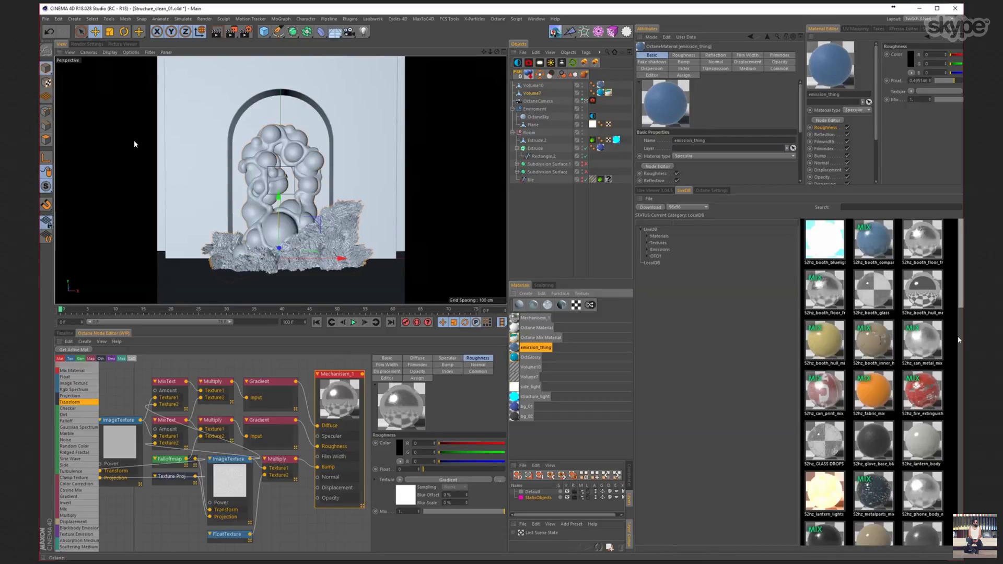
# - Browse the LiveDB materials, return to the live render, and assign Mechanisem_1 as Material1 of the Octane Mix Material
pyautogui.moveTo(961, 291); pyautogui.dragTo(941, 526)
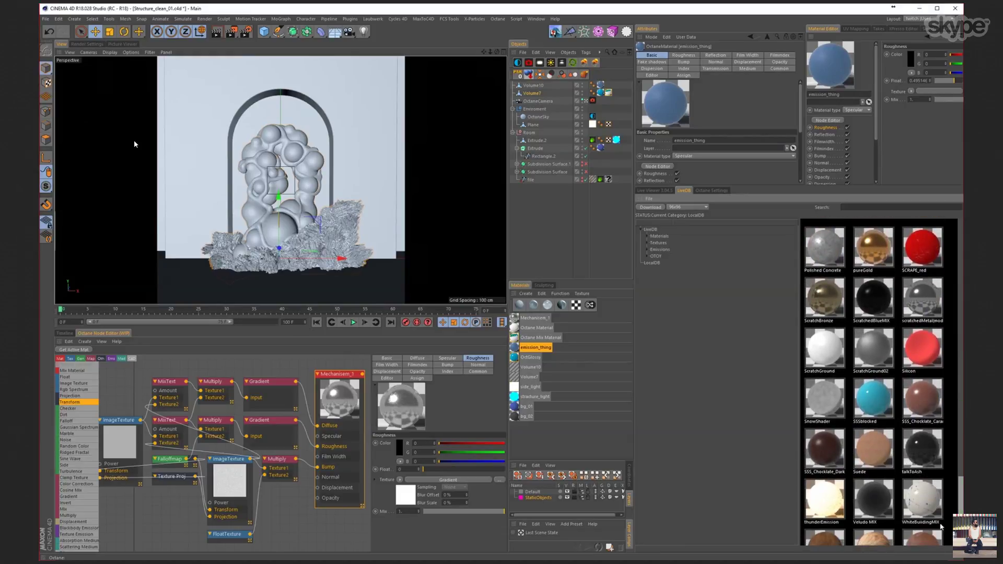
pyautogui.click(651, 191)
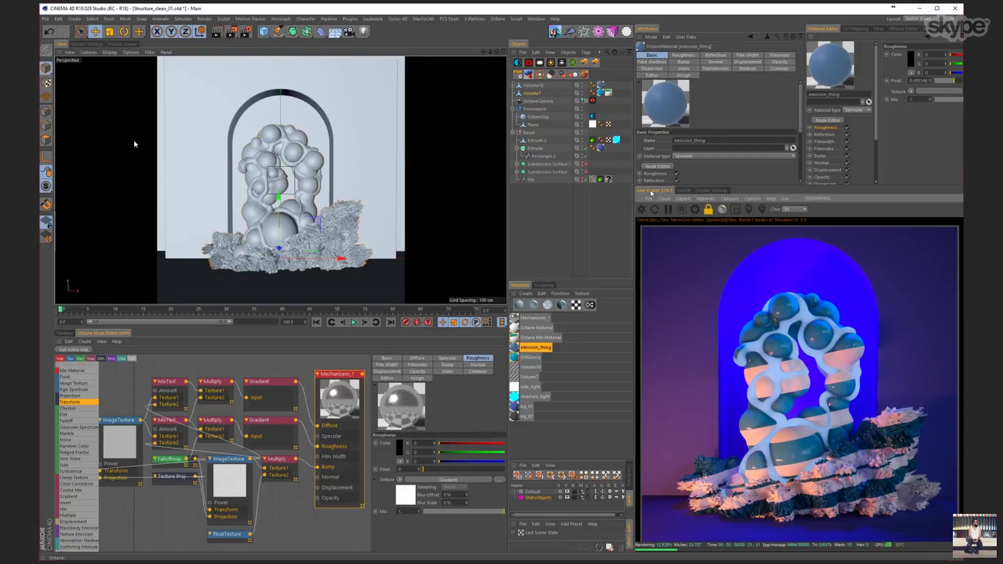
pyautogui.click(538, 338)
pyautogui.moveTo(534, 318); pyautogui.dragTo(700, 152)
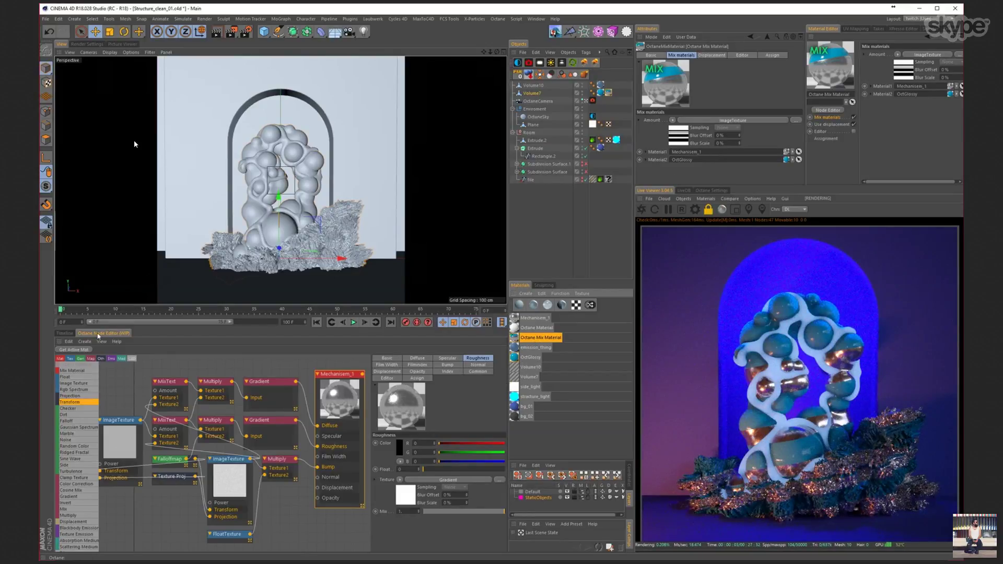
# - Load the Octane Mix Material's node graph and inspect its stripe Image Texture and Texture Projection settings
pyautogui.click(73, 350)
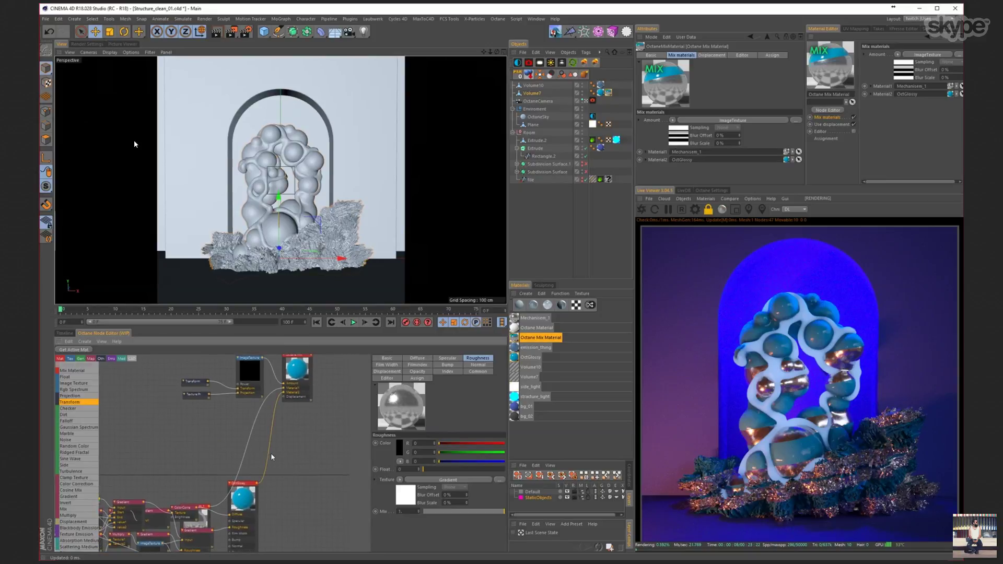
pyautogui.moveTo(272, 458); pyautogui.dragTo(288, 463, button='middle')
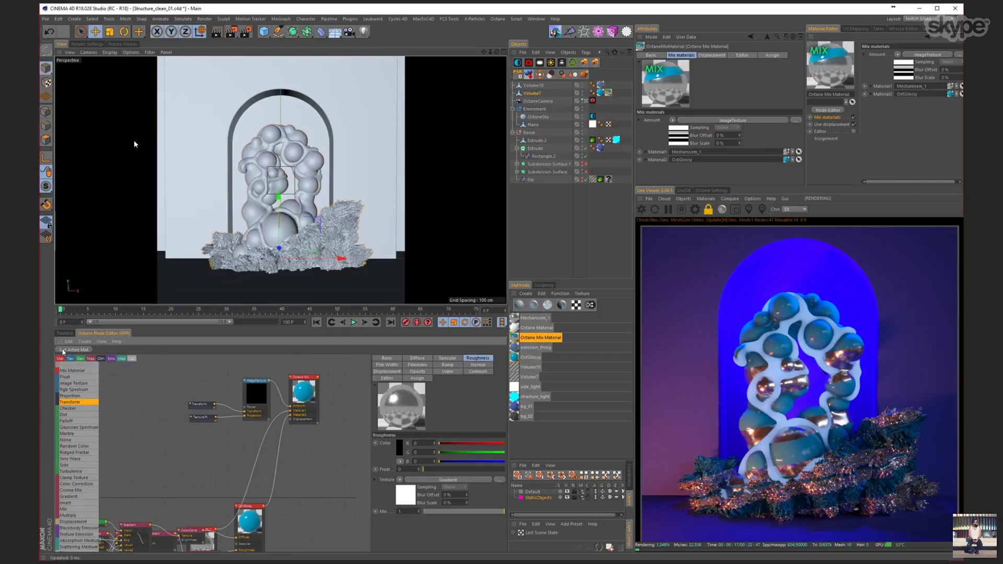
pyautogui.scroll(3, 240, 450)
pyautogui.moveTo(282, 454); pyautogui.dragTo(235, 530, button='middle')
pyautogui.click(230, 416)
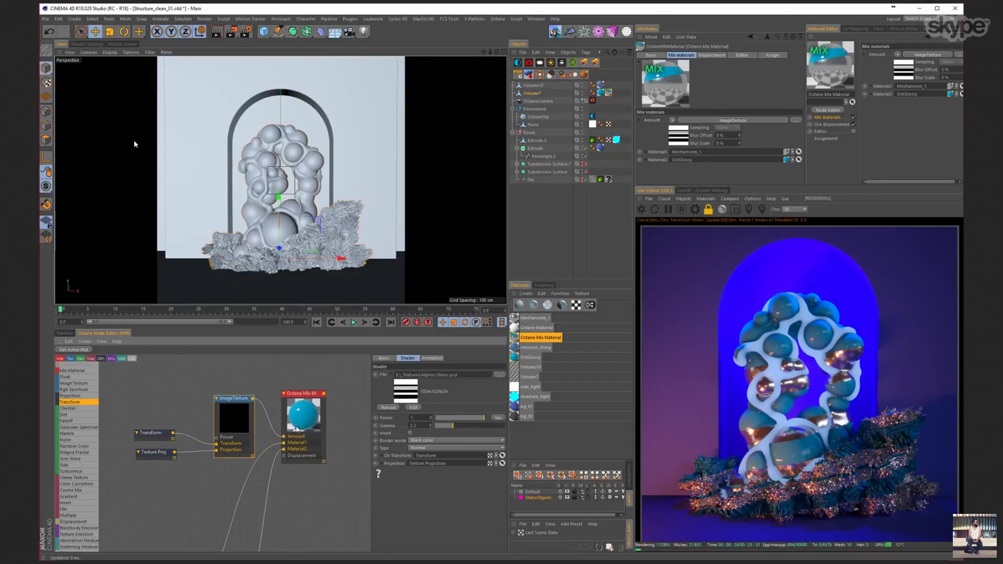
pyautogui.click(467, 374)
pyautogui.click(152, 452)
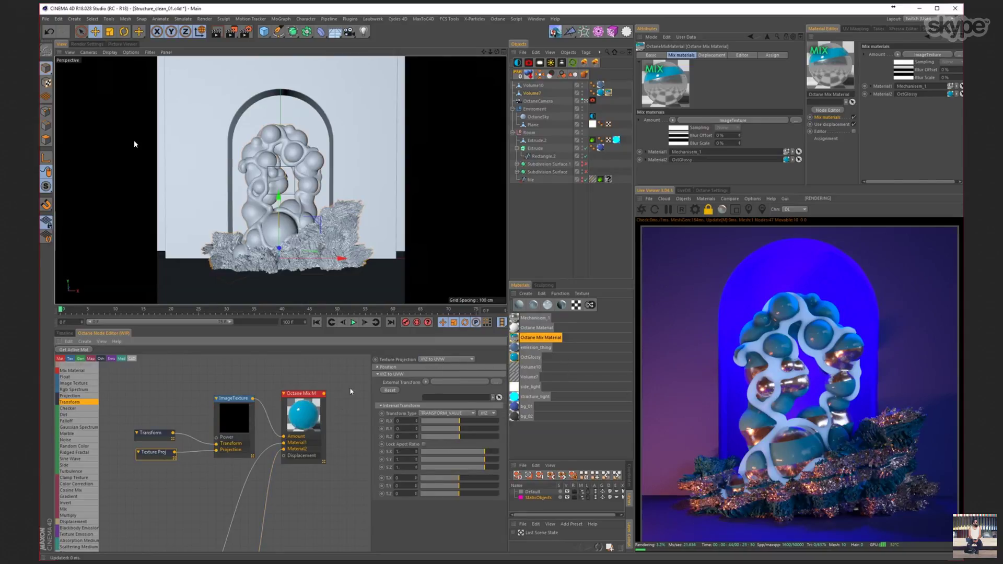
# - Select the whole Mechanisem_1 node hierarchy and move it up beneath the stripe Image Texture, clear of the OctGlossy nodes
pyautogui.moveTo(281, 435); pyautogui.dragTo(359, 299, button='middle')
pyautogui.moveTo(281, 434); pyautogui.dragTo(242, 494, button='middle')
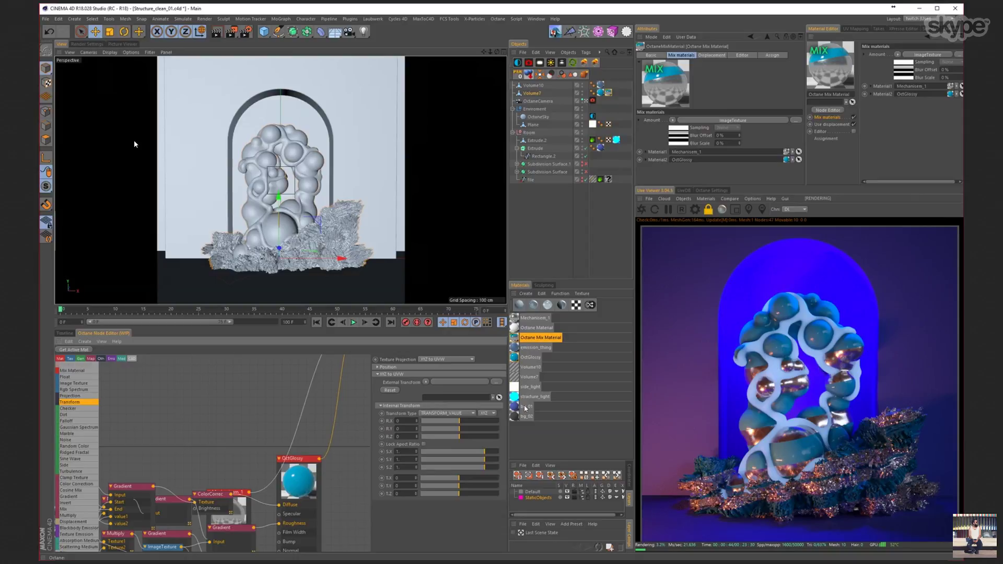
pyautogui.moveTo(237, 512); pyautogui.dragTo(282, 440, button='middle')
pyautogui.rightClick(283, 441)
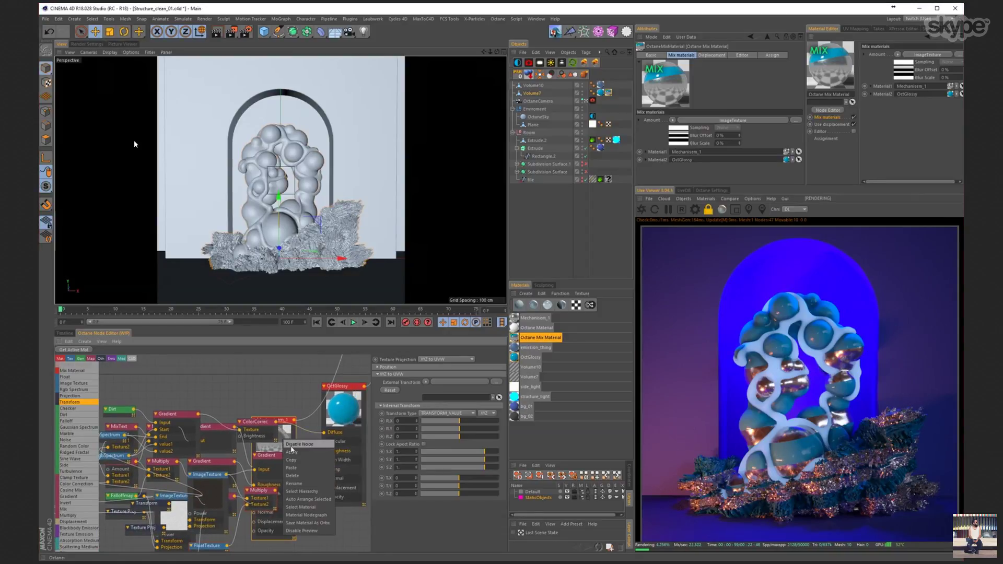
pyautogui.click(330, 491)
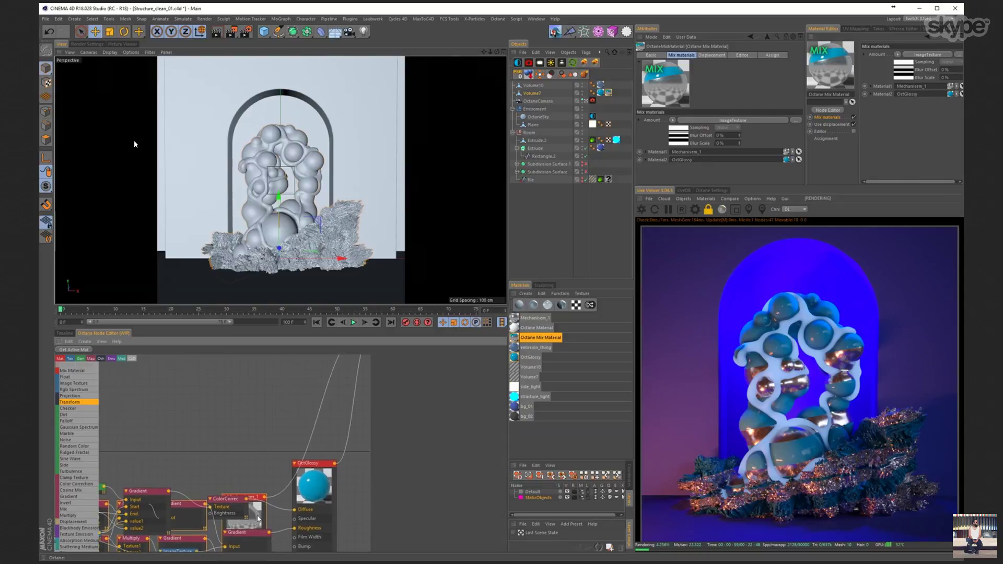
pyautogui.rightClick(286, 471)
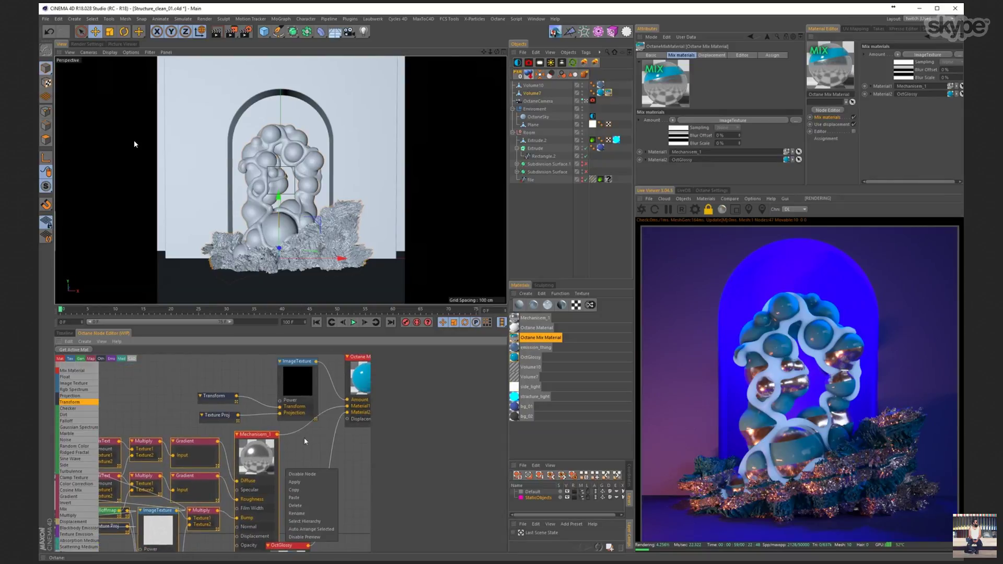
pyautogui.click(265, 444)
pyautogui.rightClick(263, 445)
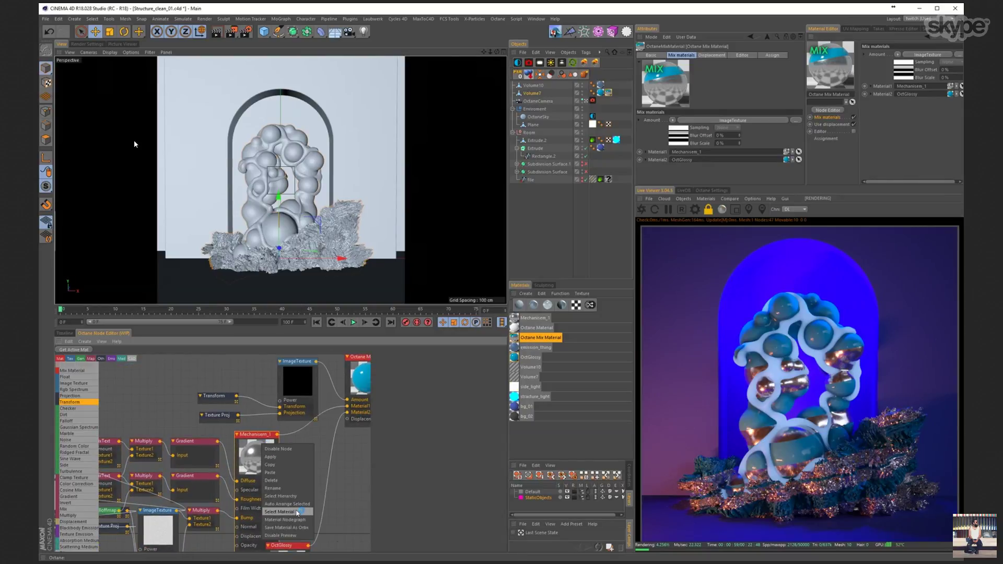
pyautogui.click(288, 504)
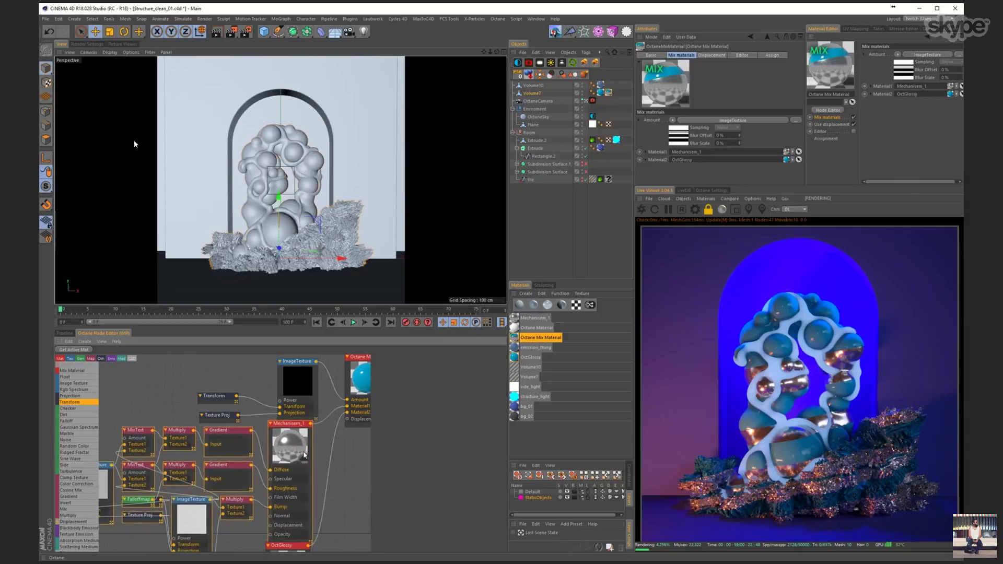
# - Tidy the mix graph by spreading out the stripe Image Texture and Mechanisem_1's Texture Projection, Transform and Image Texture nodes
pyautogui.click(274, 399)
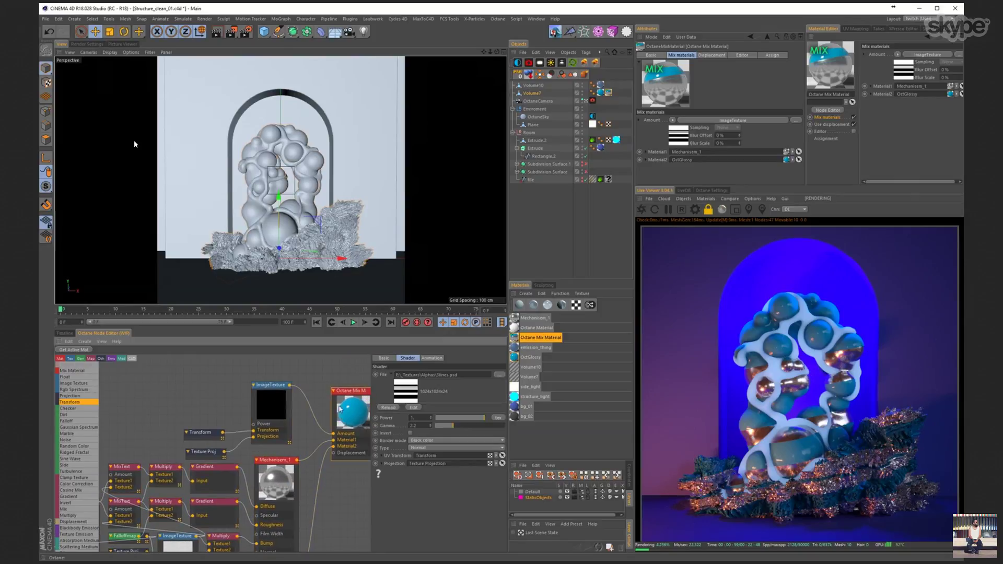
pyautogui.click(339, 408)
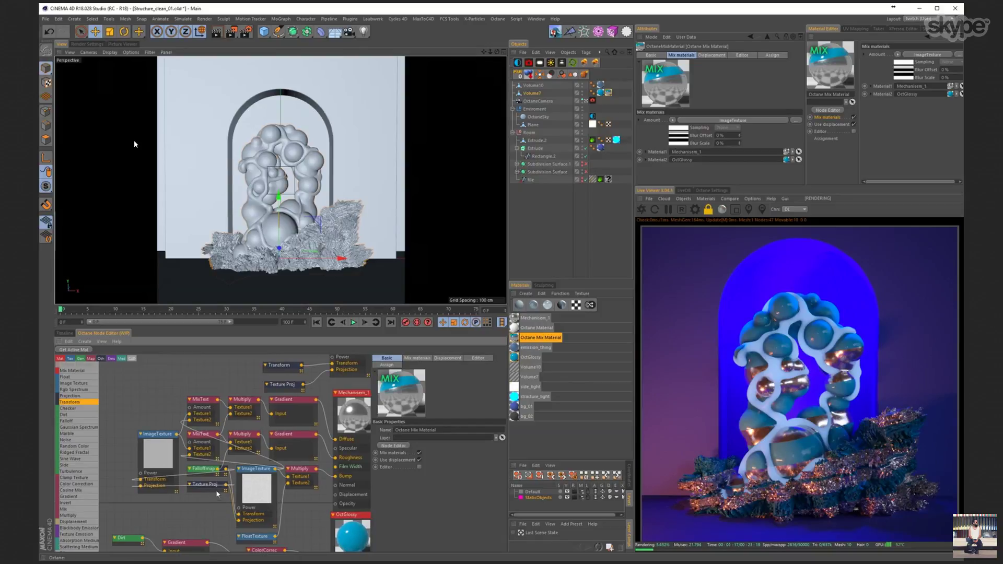
pyautogui.moveTo(217, 485); pyautogui.dragTo(102, 518)
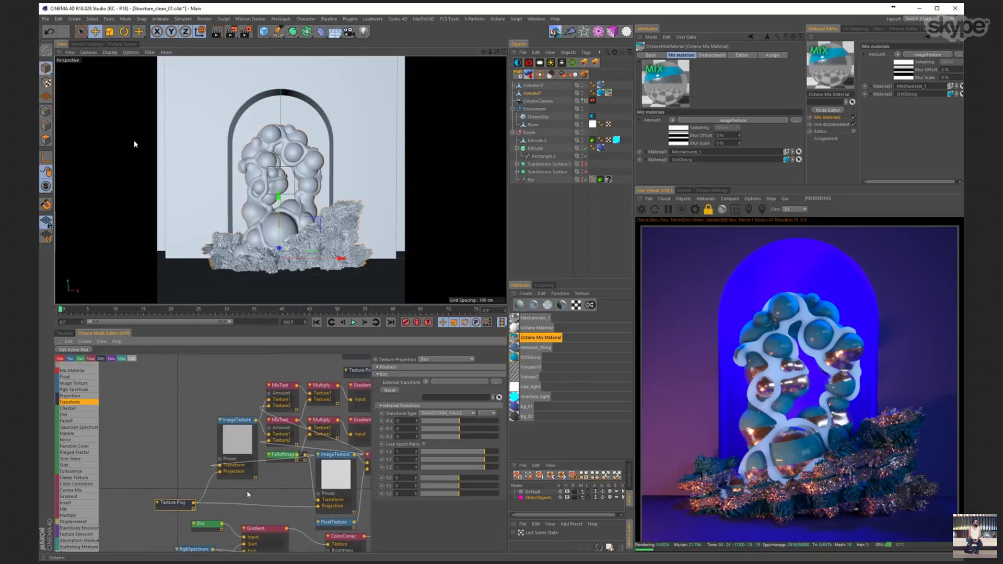
pyautogui.click(295, 454)
pyautogui.moveTo(294, 455); pyautogui.dragTo(155, 488)
pyautogui.moveTo(241, 448); pyautogui.dragTo(219, 426)
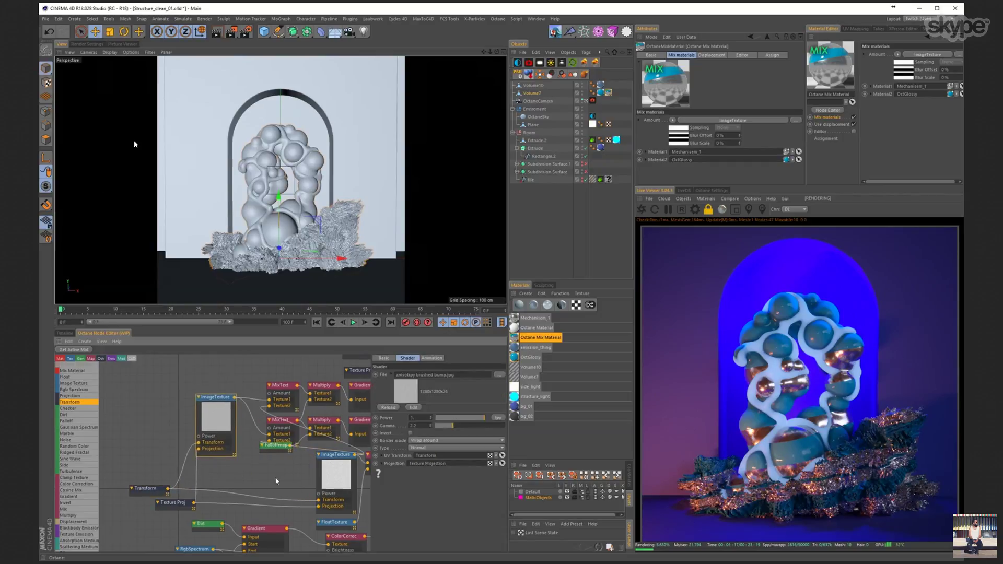
# - Reposition the Falloff map, bump Image Texture and Float Texture nodes in the Mechanisem_1 graph so their connections read clearly
pyautogui.moveTo(253, 463); pyautogui.dragTo(268, 473)
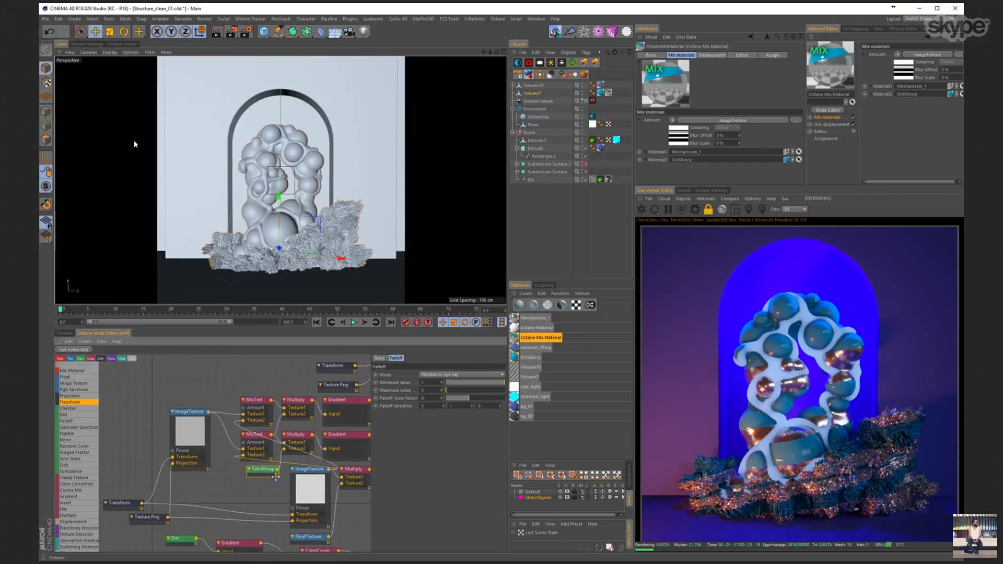
pyautogui.moveTo(209, 444); pyautogui.dragTo(159, 470)
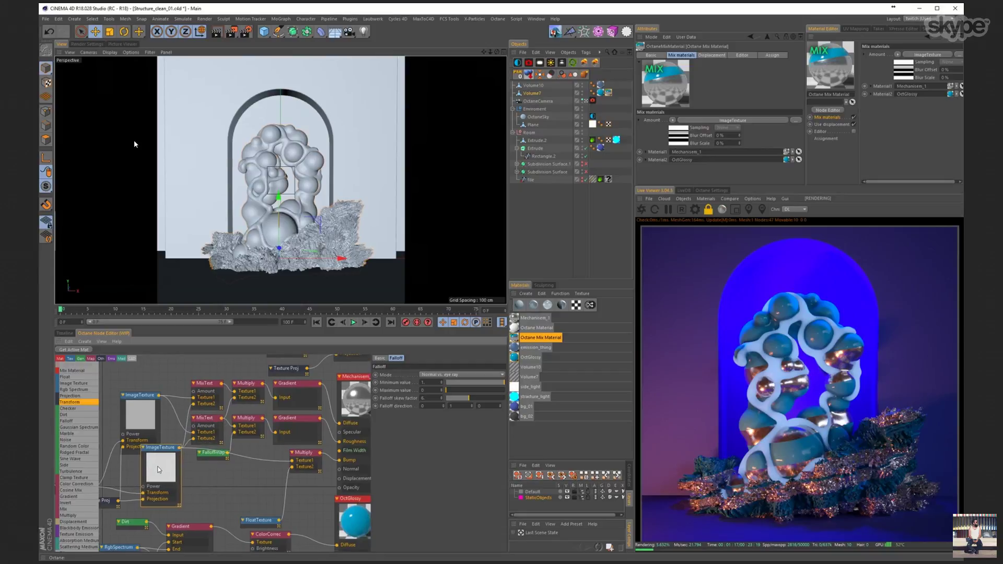
pyautogui.click(206, 428)
pyautogui.click(293, 474)
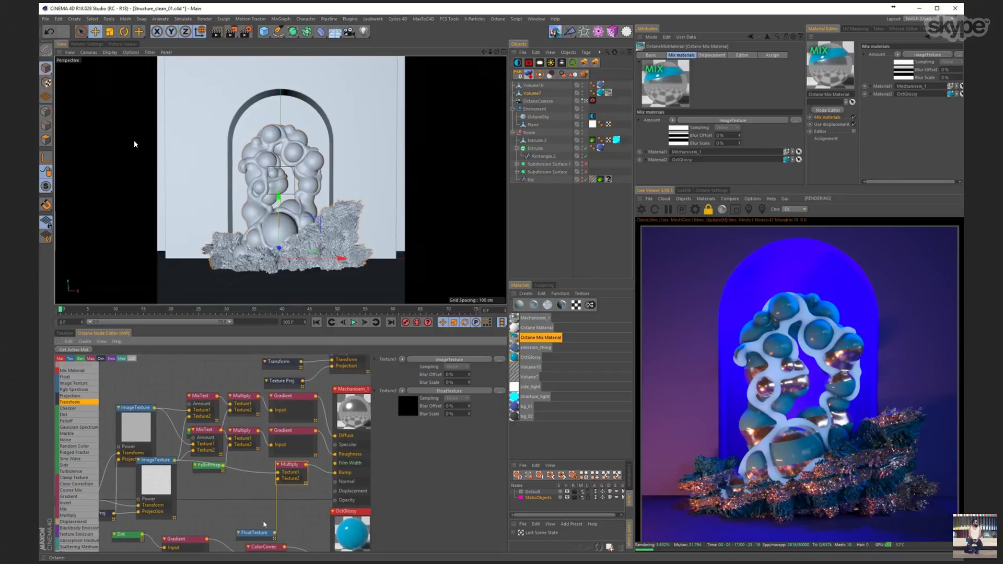
pyautogui.moveTo(254, 534); pyautogui.dragTo(231, 496)
pyautogui.moveTo(232, 496); pyautogui.dragTo(226, 428, button='middle')
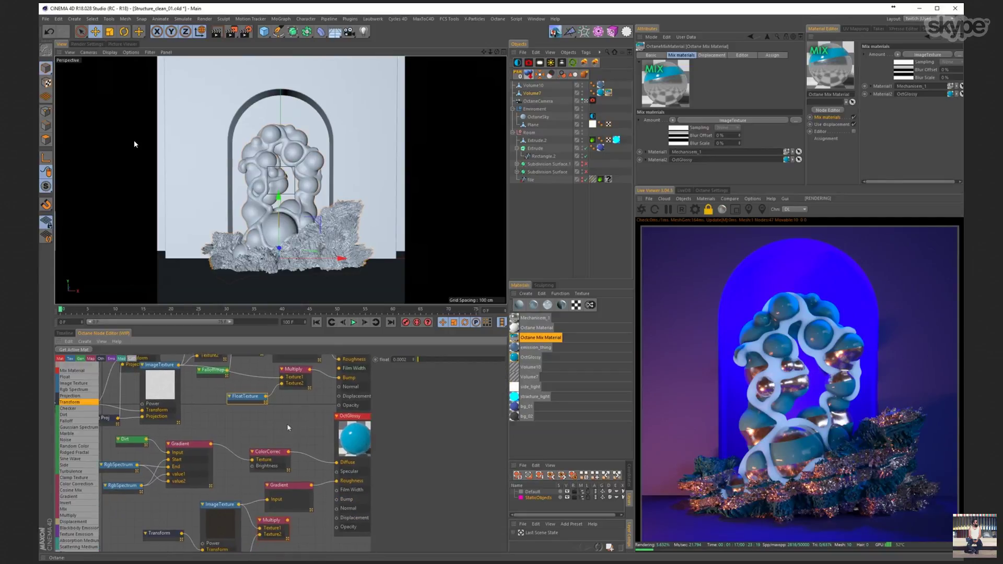
pyautogui.moveTo(286, 423); pyautogui.dragTo(235, 514, button='middle')
# - Add a thin-film effect to the Mechanisem_1 material, raising its film width to about 0.28 and adjusting its film index
pyautogui.click(295, 388)
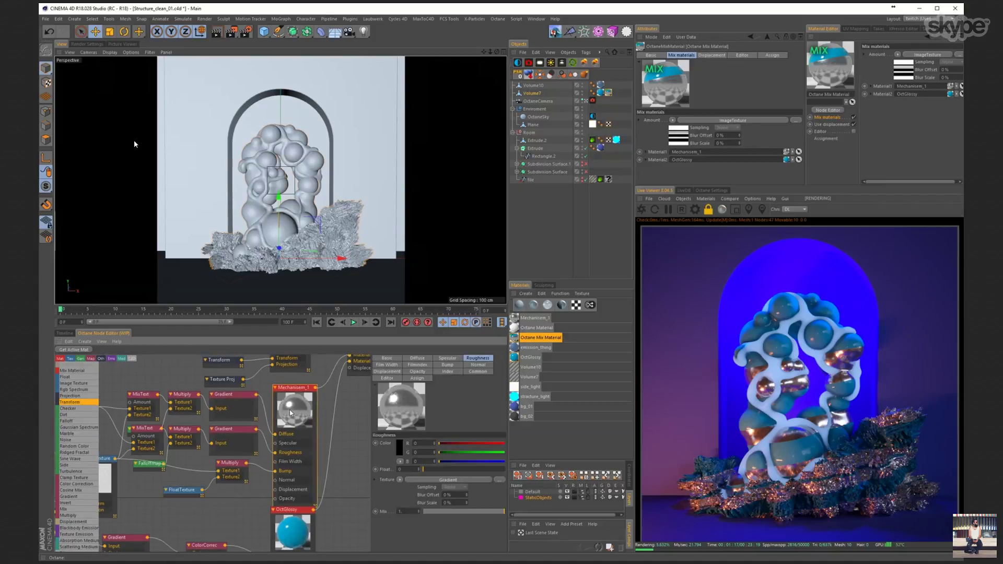
pyautogui.click(392, 366)
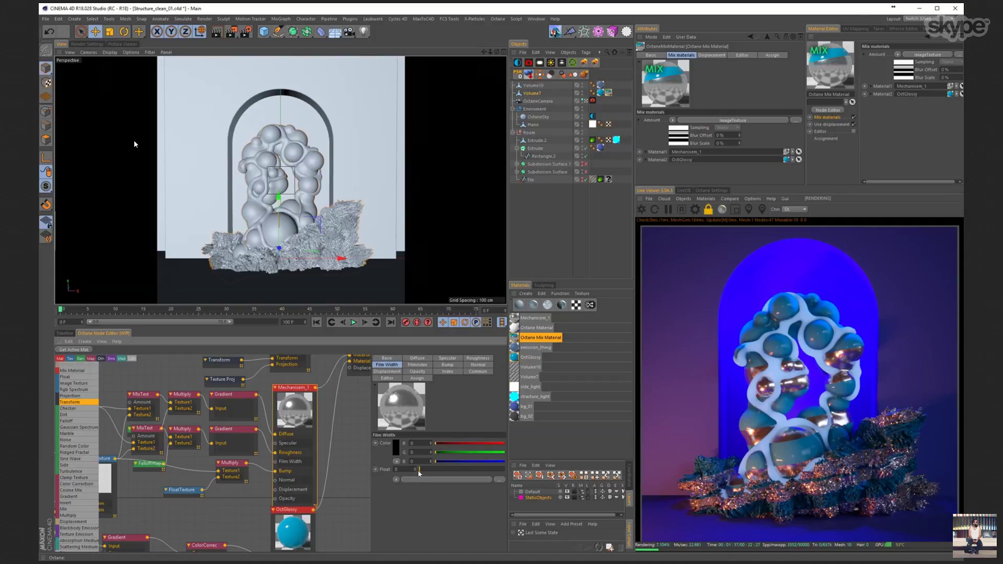
pyautogui.moveTo(418, 469); pyautogui.dragTo(422, 471)
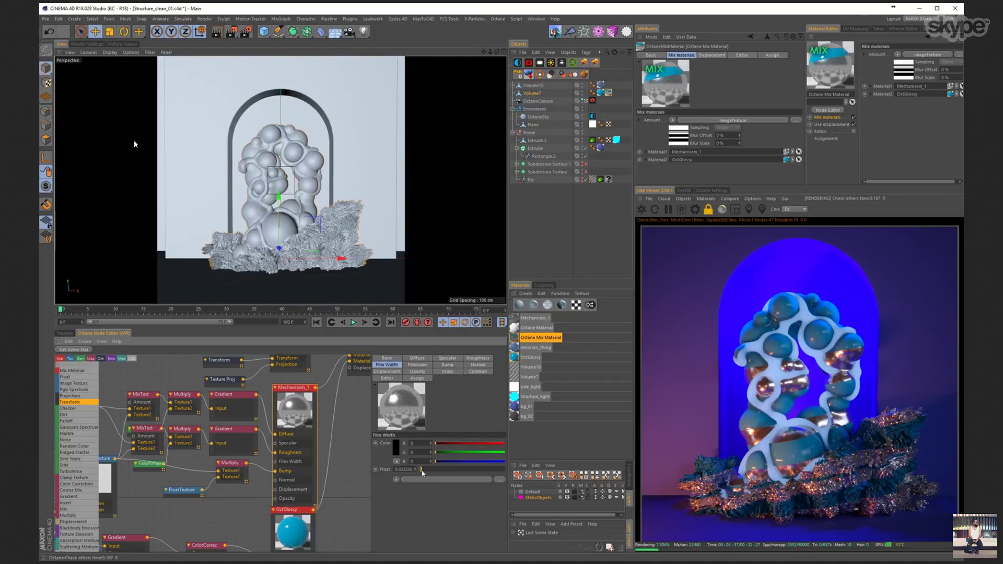
pyautogui.click(417, 365)
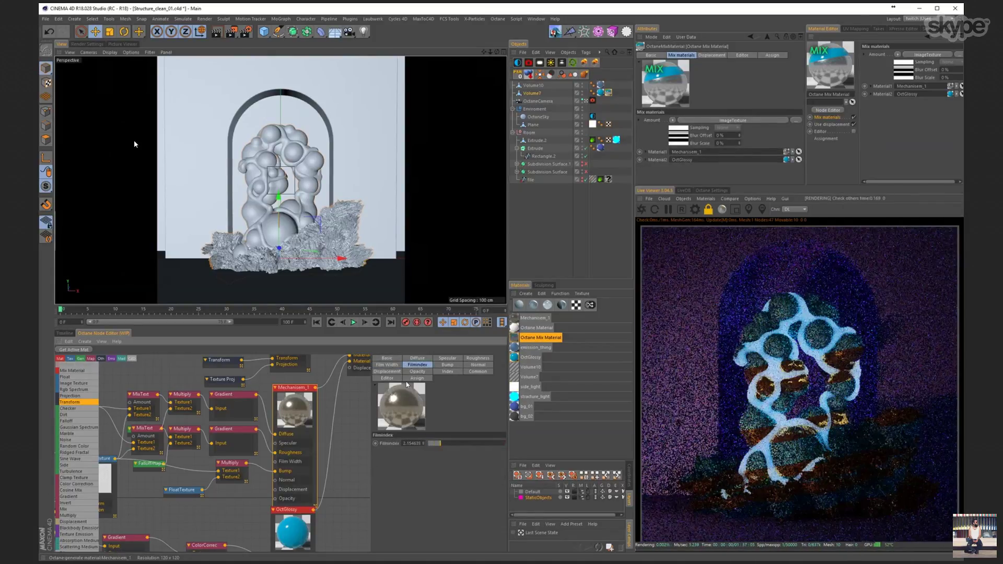
pyautogui.click(387, 364)
pyautogui.moveTo(422, 469); pyautogui.dragTo(454, 470)
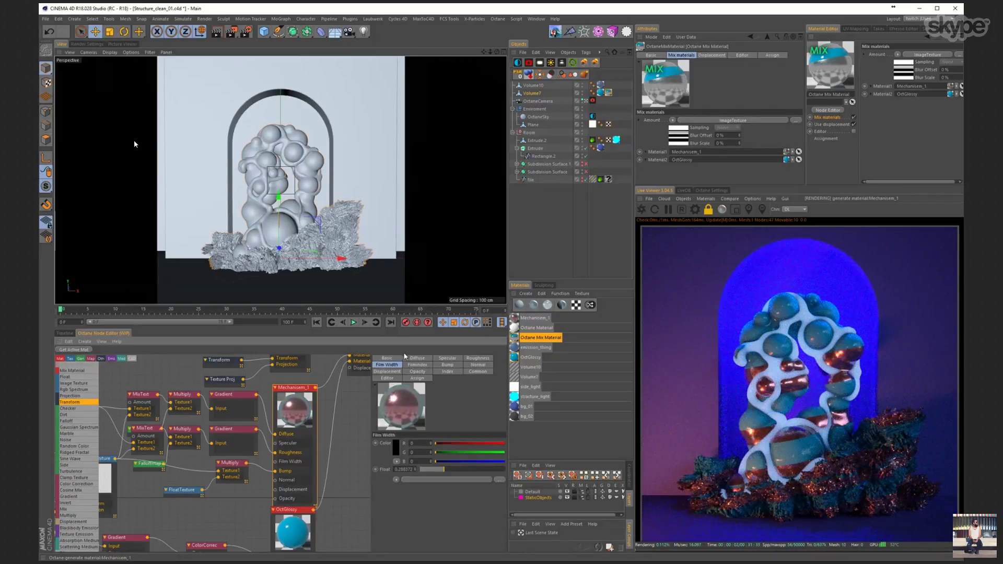
pyautogui.click(417, 364)
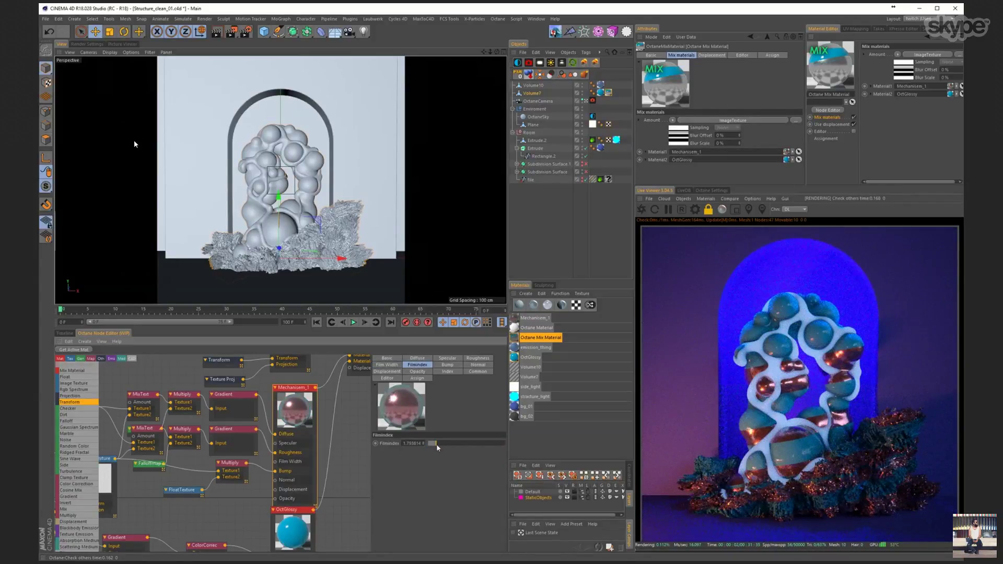
# - Reduce the Mechanisem_1 material's film width to about 0.08
pyautogui.click(387, 364)
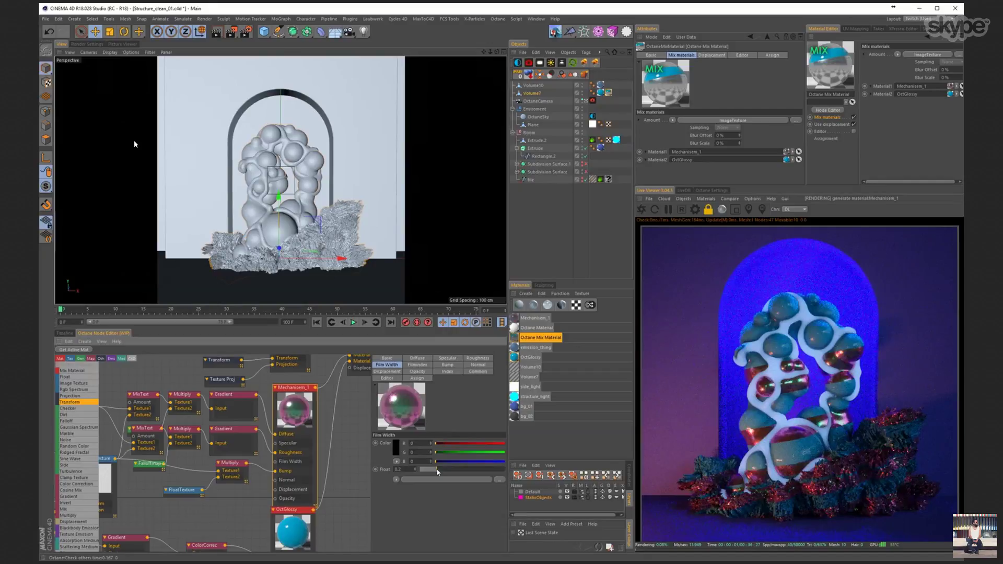
pyautogui.moveTo(437, 472); pyautogui.dragTo(431, 472)
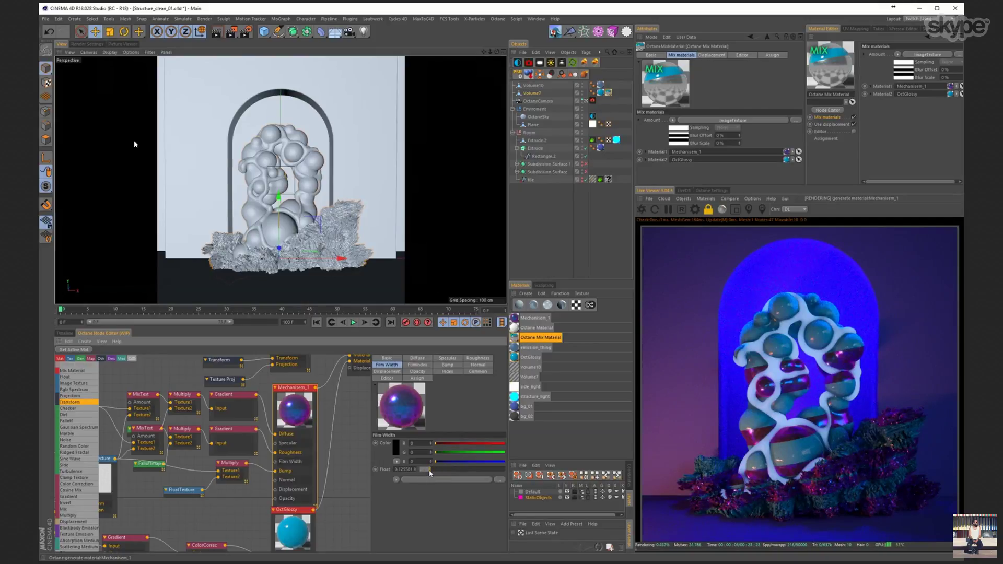
pyautogui.moveTo(430, 473)
pyautogui.mouseDown()
pyautogui.moveTo(421, 473)
pyautogui.moveTo(432, 473)
pyautogui.mouseUp()
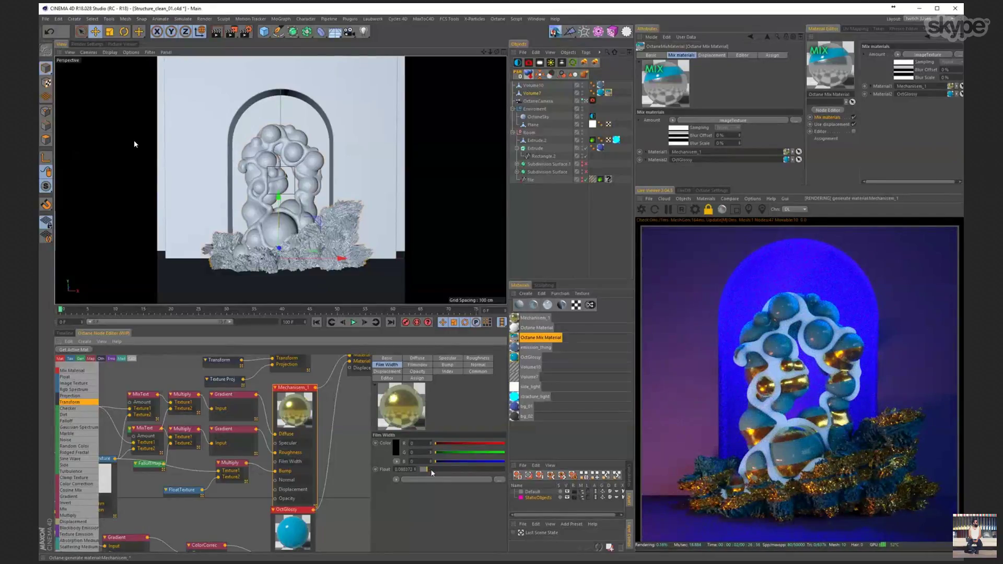
# - Load the bg_01 material's node graph and darken its RGB Spectrum colour to a deep navy blue
pyautogui.click(528, 406)
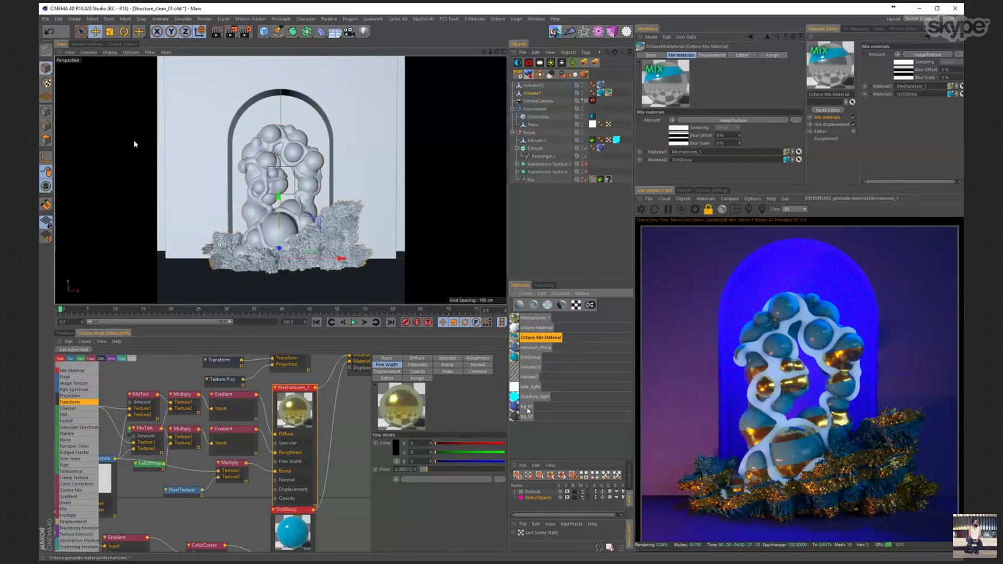
pyautogui.click(78, 350)
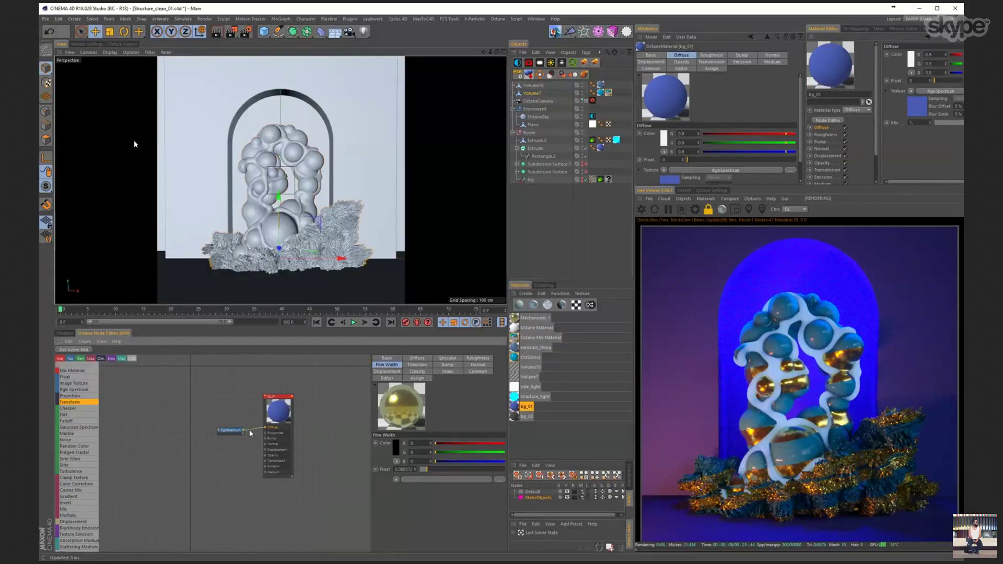
pyautogui.click(231, 430)
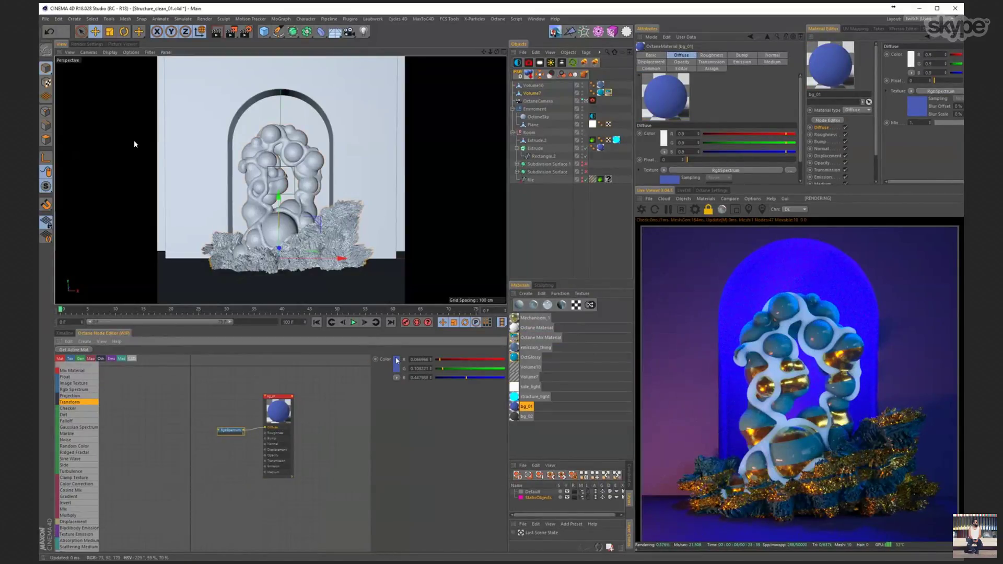
pyautogui.middleClick(134, 144)
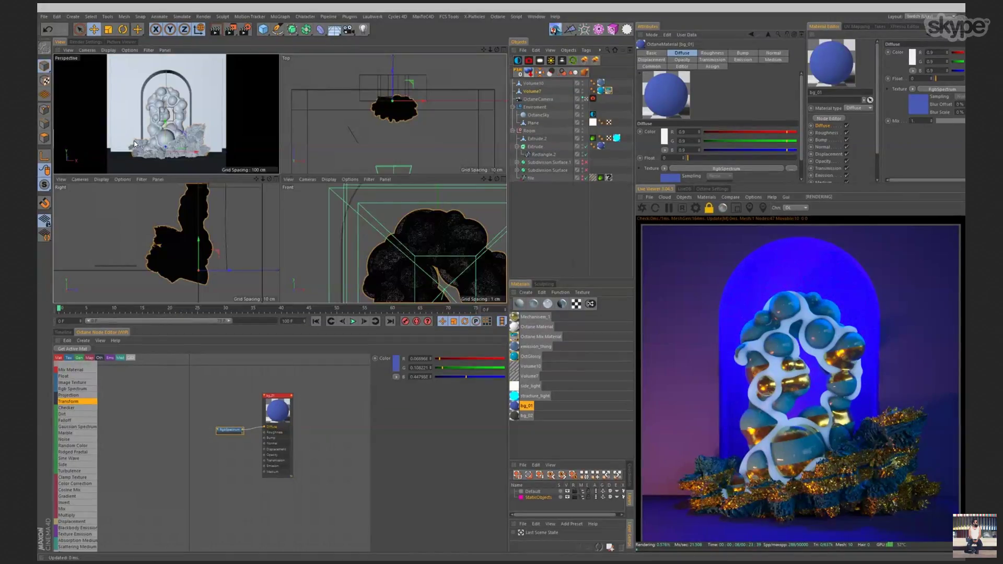
pyautogui.middleClick(134, 145)
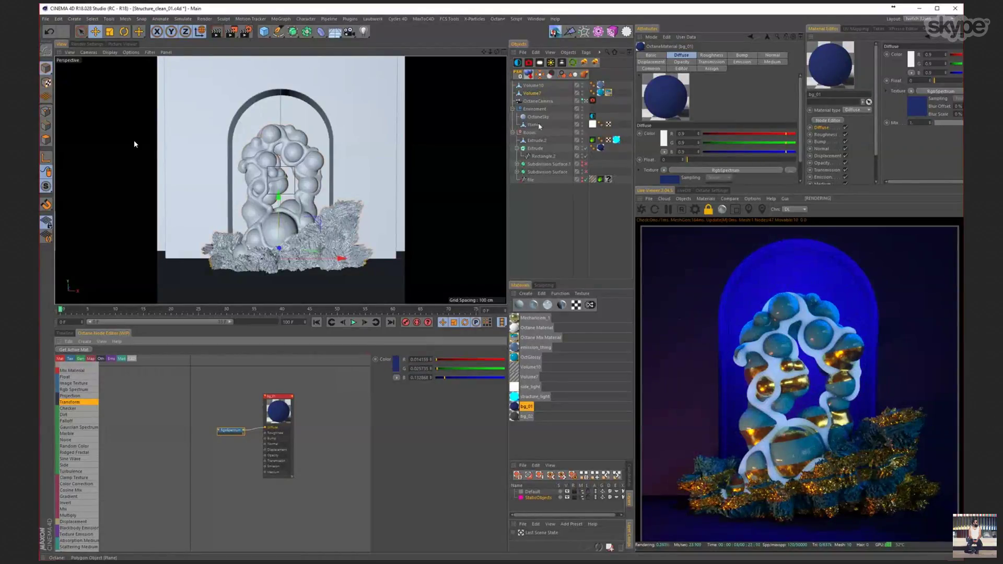
# - Select the Plane object under the environment group and change the bg_01 material's RGB Spectrum colour to magenta
pyautogui.click(540, 126)
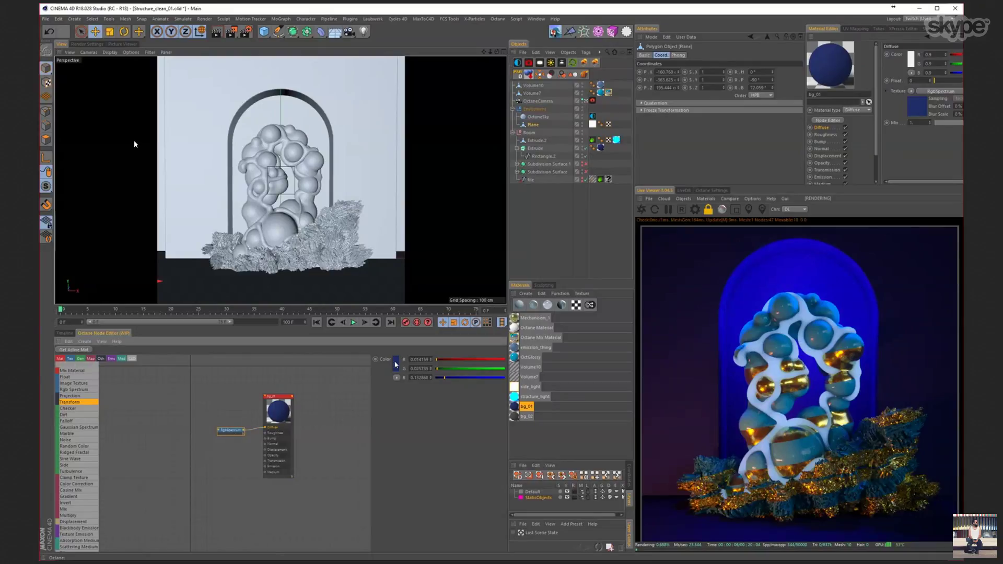
pyautogui.middleClick(135, 145)
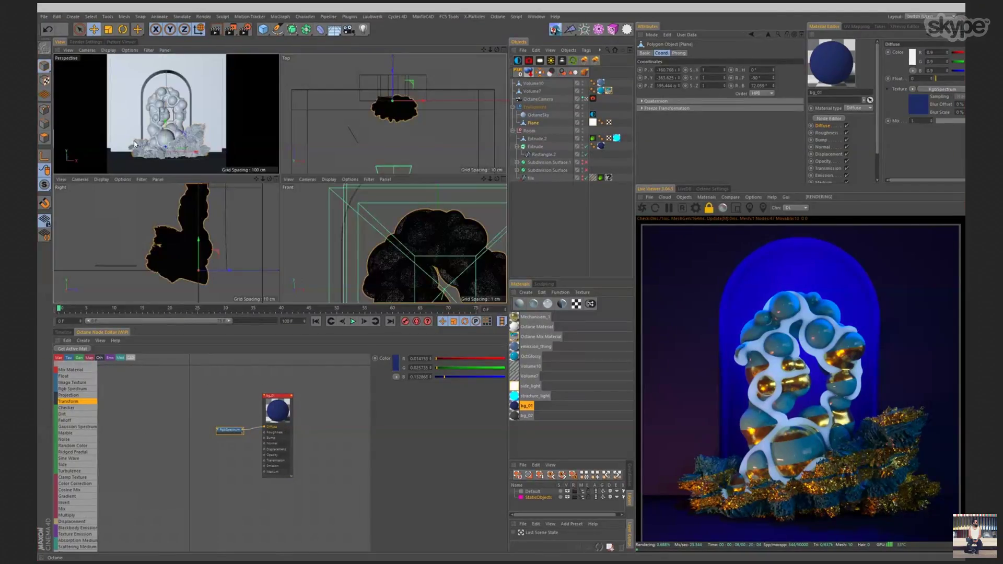
pyautogui.middleClick(134, 144)
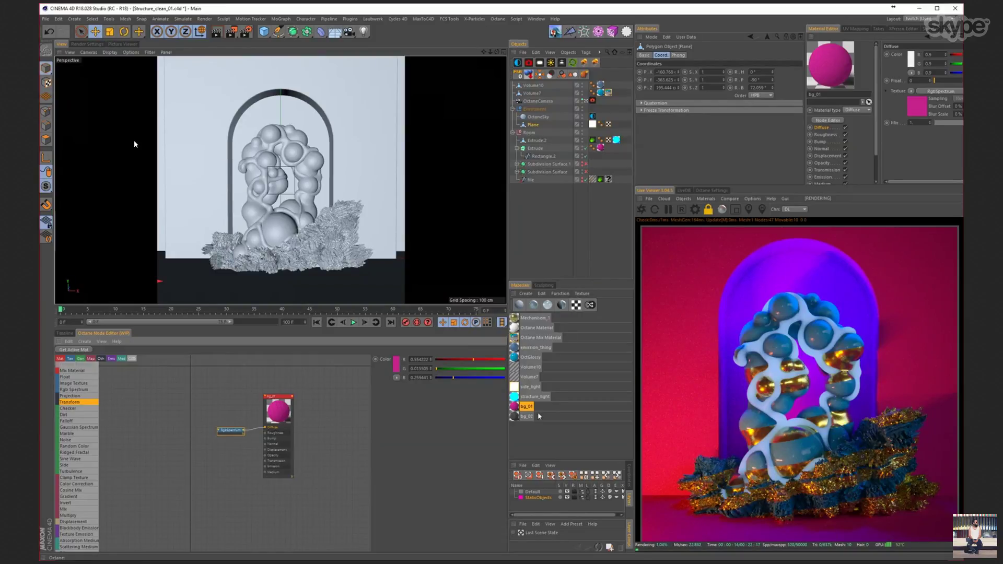
# - Load the structure light material's node graph and shift its Color Correction hue to about 0.6 for a near-white glow
pyautogui.click(534, 396)
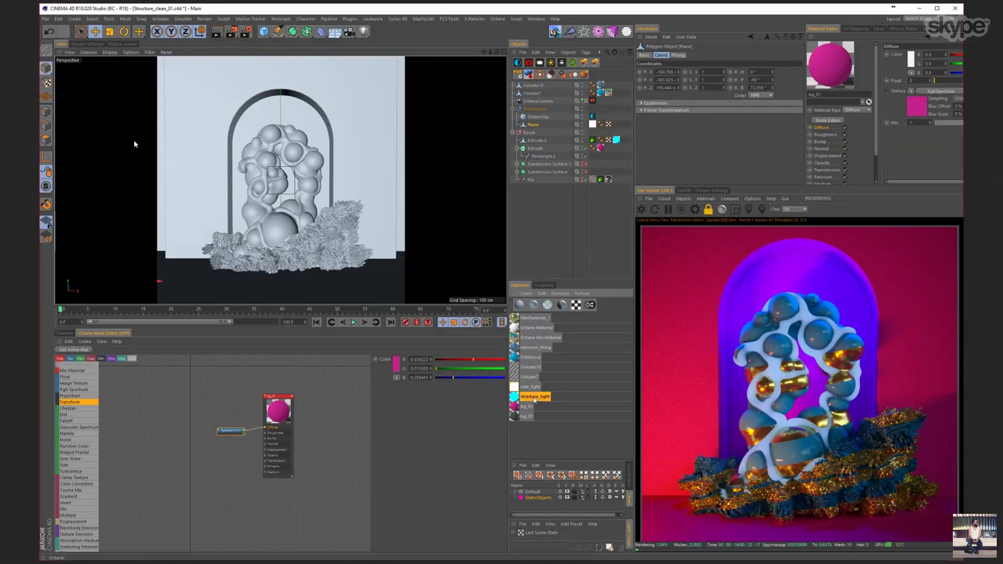
pyautogui.click(74, 350)
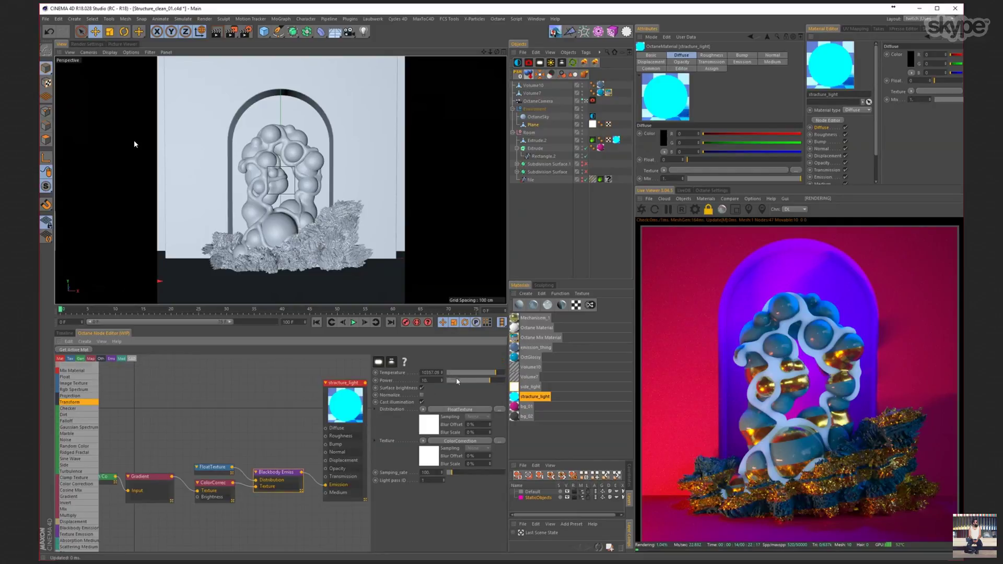
pyautogui.click(214, 485)
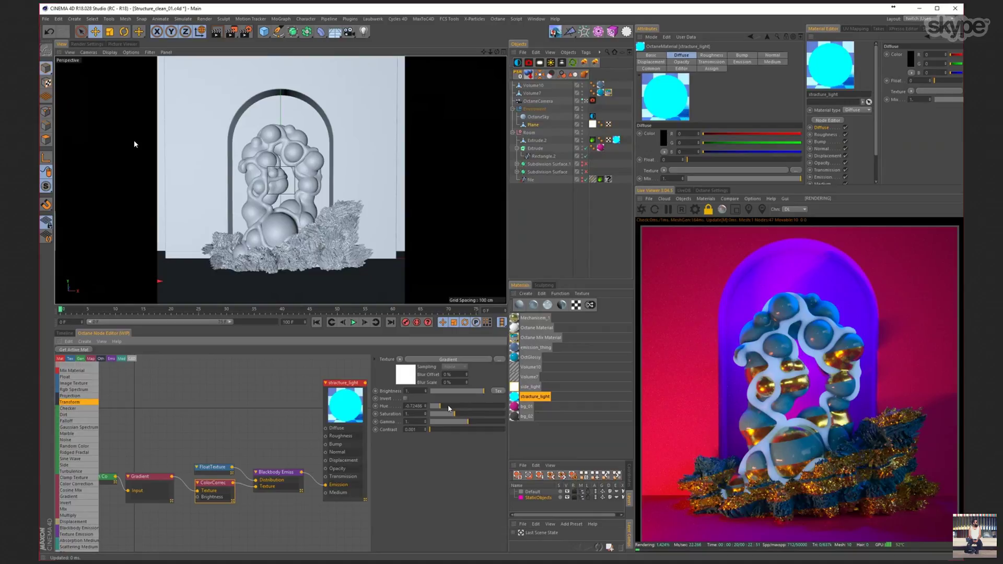
pyautogui.click(448, 406)
pyautogui.moveTo(448, 406); pyautogui.dragTo(460, 406)
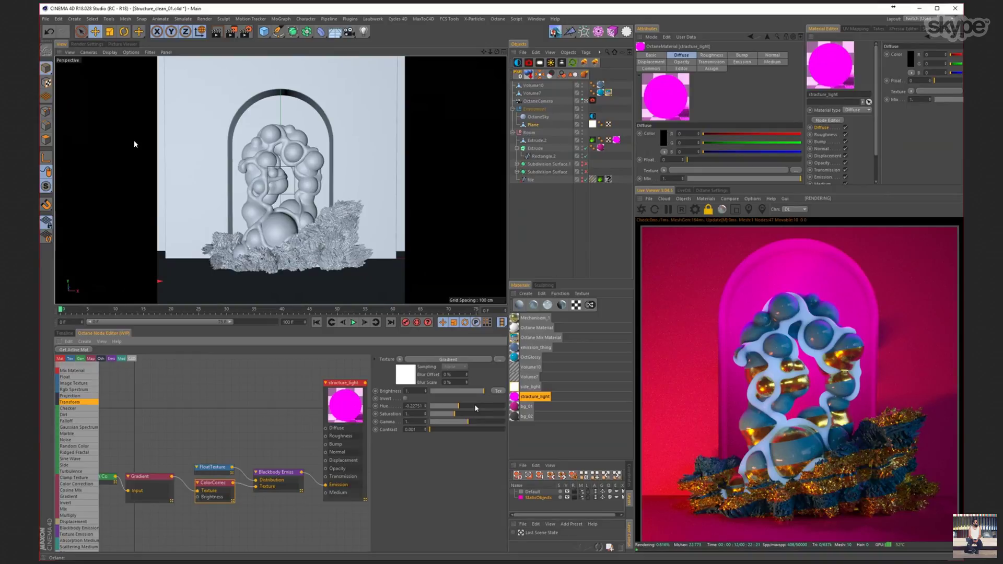
pyautogui.click(475, 408)
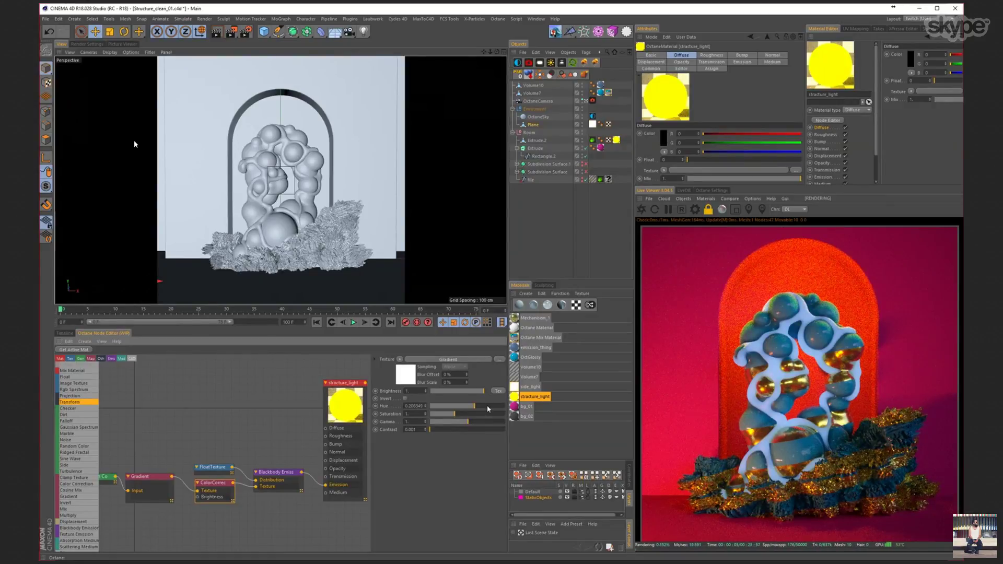
pyautogui.click(490, 409)
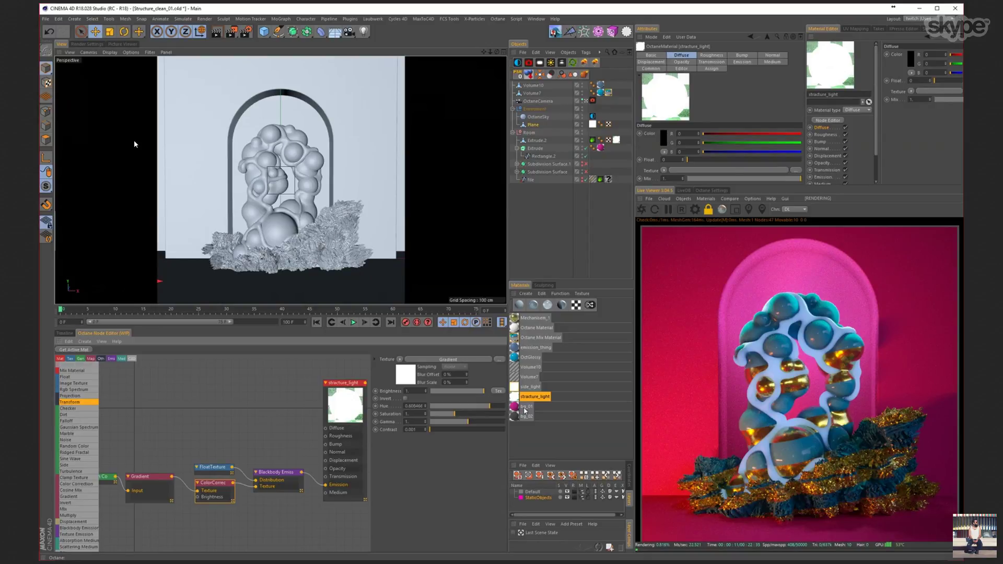
# - Load the bg_01 graph and insert a Color Correction node between its RGB Spectrum node and the Diffuse input
pyautogui.click(525, 407)
pyautogui.click(77, 349)
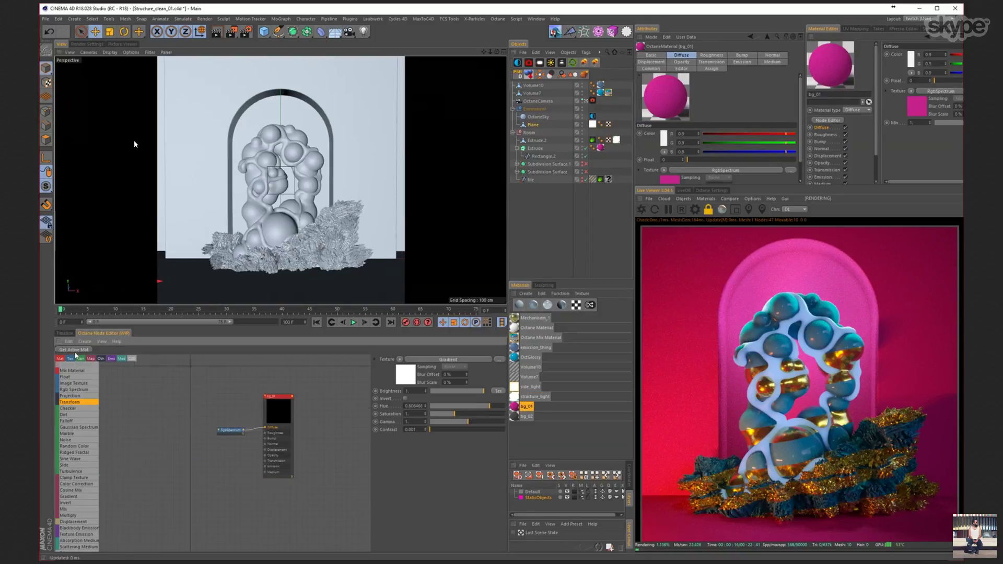
pyautogui.click(228, 432)
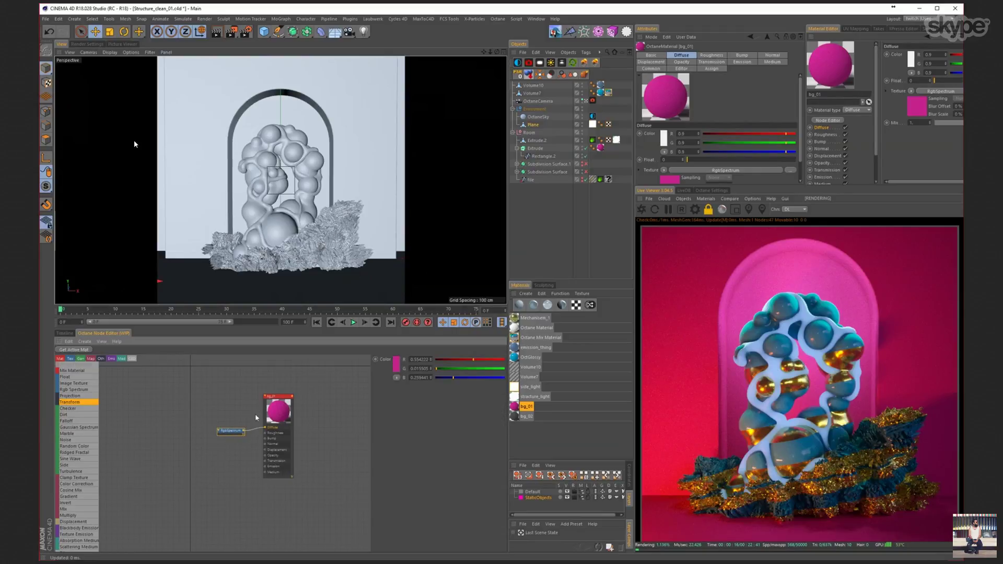
pyautogui.moveTo(275, 418); pyautogui.dragTo(316, 418)
pyautogui.moveTo(78, 485); pyautogui.dragTo(291, 441)
# - Shift the hue of bg_01's Color Correction node to about -0.26 for a purple background arch
pyautogui.click(282, 437)
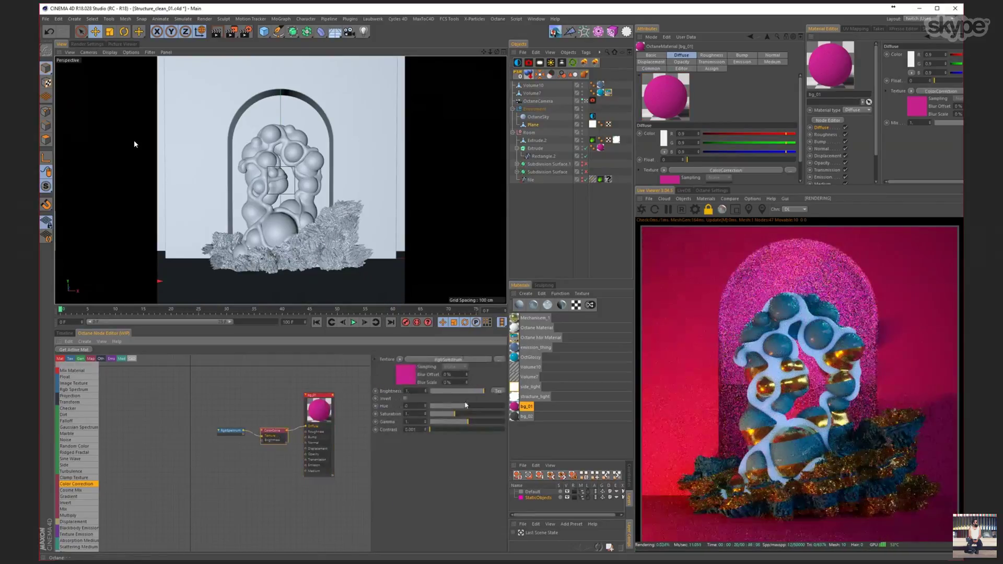
pyautogui.moveTo(468, 406); pyautogui.dragTo(464, 409)
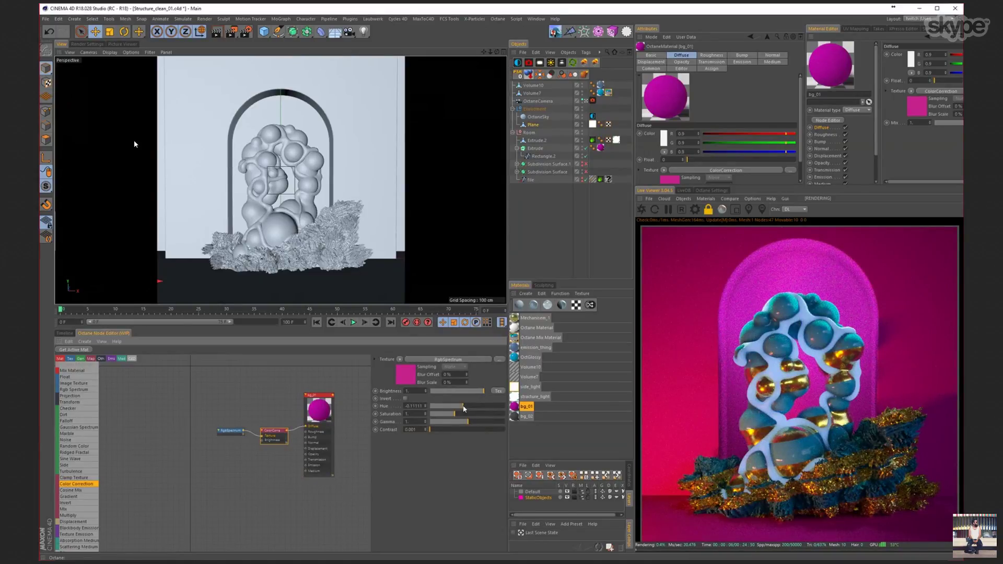
pyautogui.moveTo(464, 409); pyautogui.dragTo(458, 408)
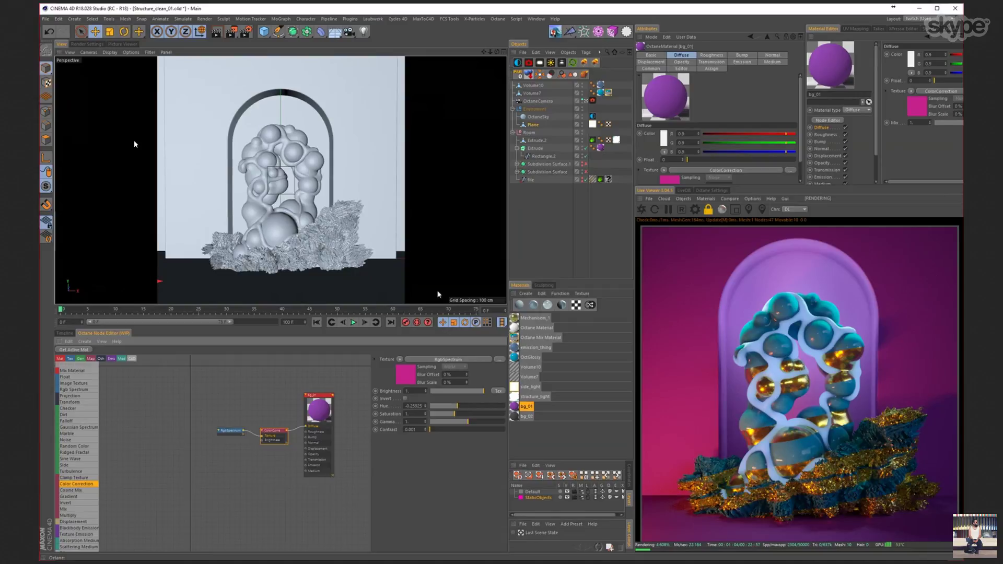
# - Examine the OctaneSky environment tag's image texture and the file path of its HDRI
pyautogui.click(531, 93)
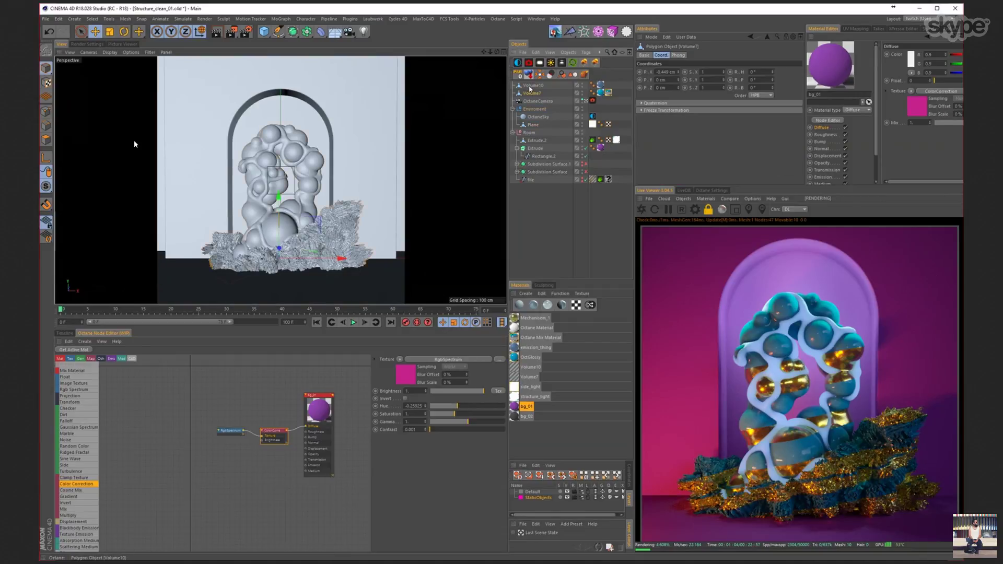
pyautogui.click(530, 86)
pyautogui.click(592, 116)
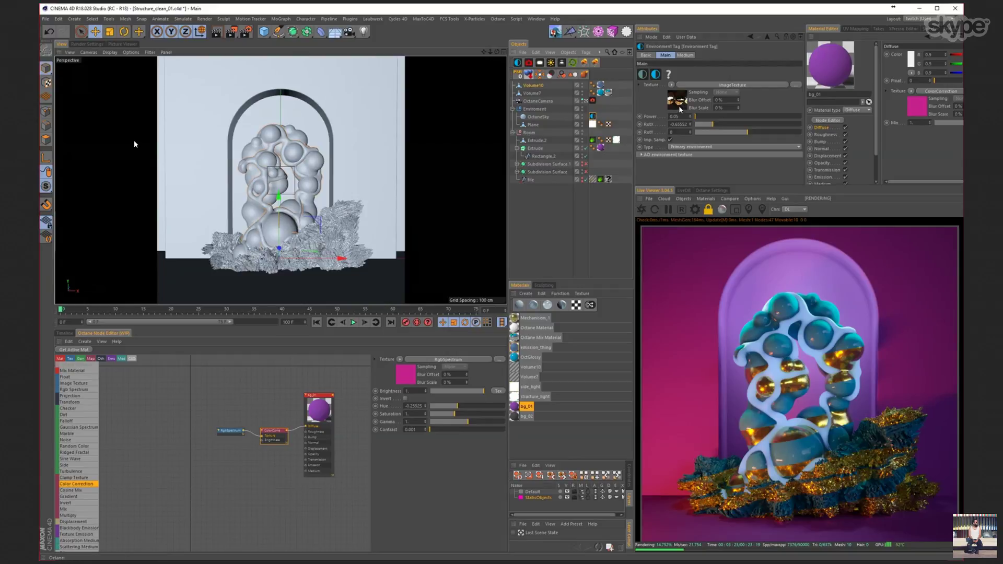
pyautogui.click(679, 106)
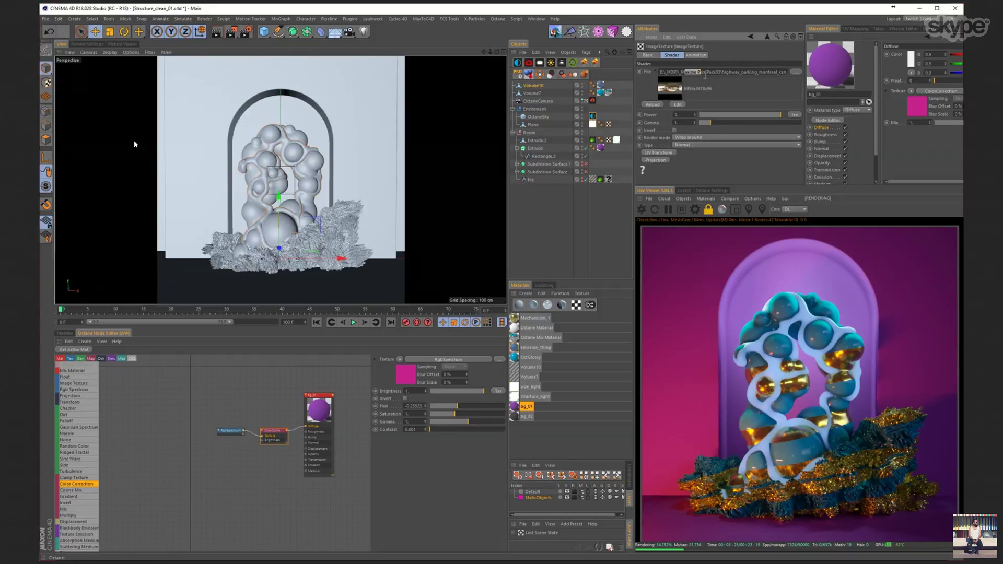
pyautogui.moveTo(704, 76); pyautogui.dragTo(707, 78)
pyautogui.moveTo(706, 78); pyautogui.dragTo(704, 75)
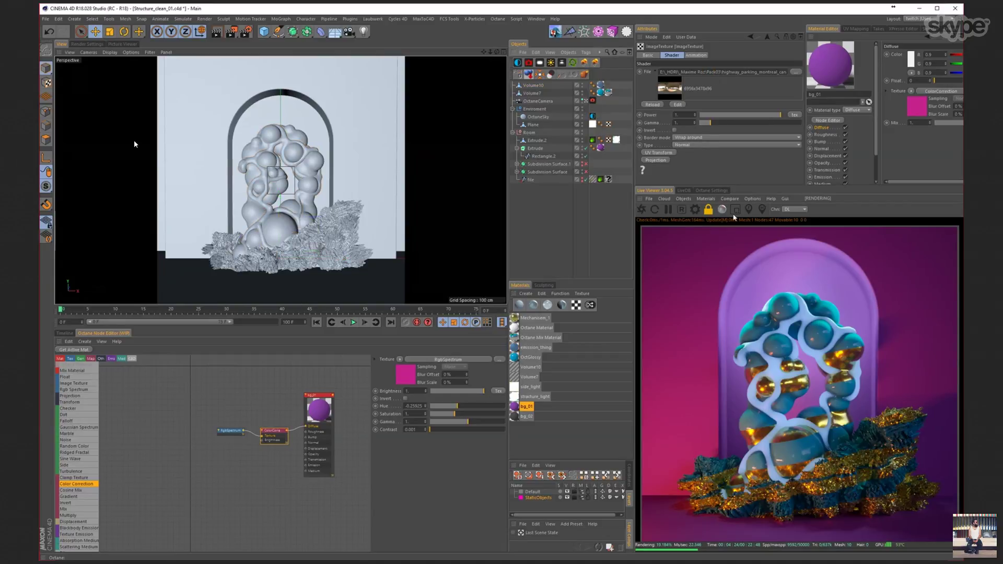
# - Turn off Check Camera for the live render, then orbit to the Plane light and frame it in the viewport
pyautogui.click(751, 199)
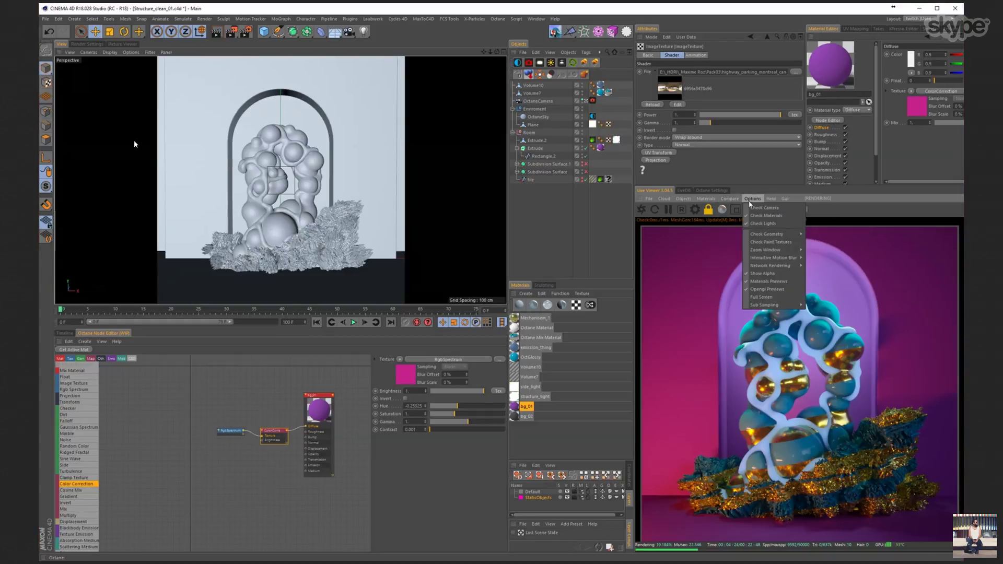
pyautogui.press('Escape')
pyautogui.keyDown('alt'); pyautogui.moveTo(246, 172); pyautogui.dragTo(337, 184); pyautogui.keyUp('alt')
pyautogui.click(537, 117)
pyautogui.click(533, 124)
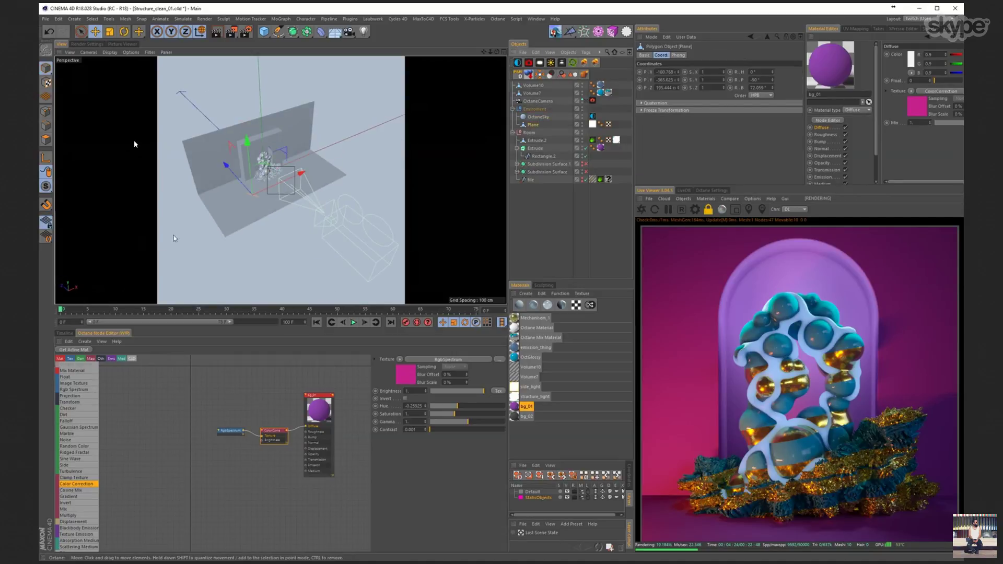
pyautogui.press('o')
pyautogui.keyDown('alt'); pyautogui.moveTo(327, 167); pyautogui.dragTo(229, 226); pyautogui.keyUp('alt')
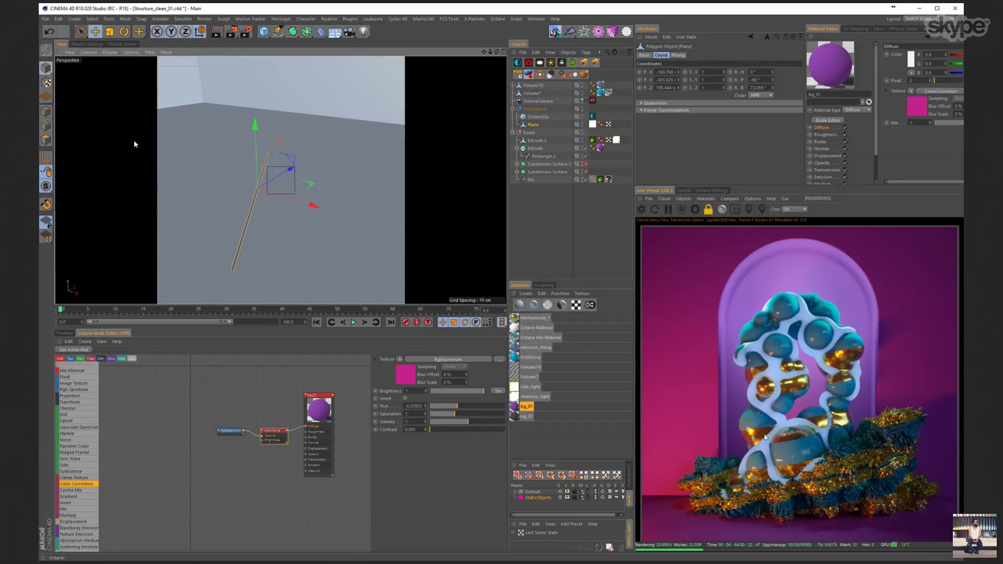
# - Disable the OctaneSky object and turn Check Camera back on for the live render
pyautogui.click(540, 117)
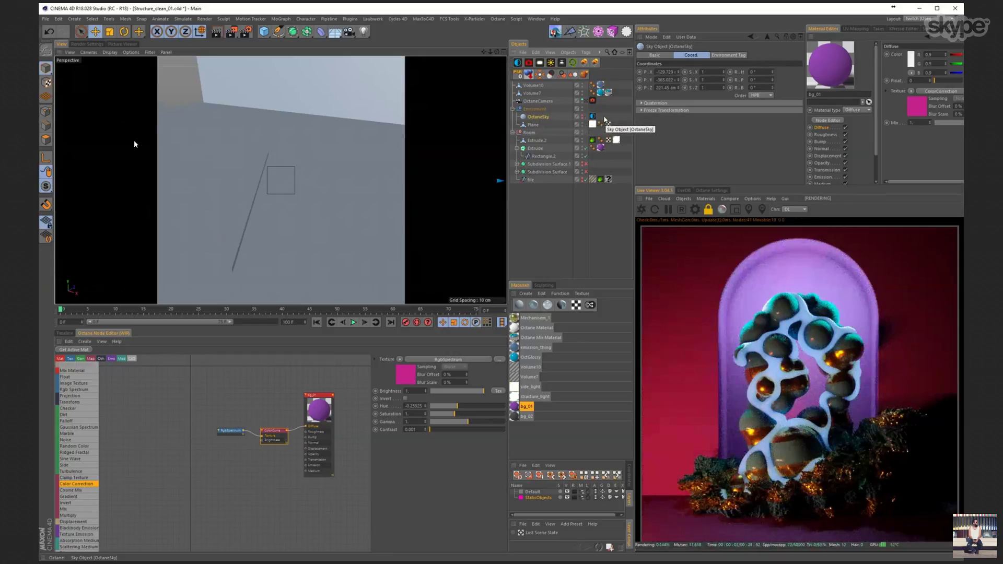
pyautogui.click(752, 198)
pyautogui.click(760, 208)
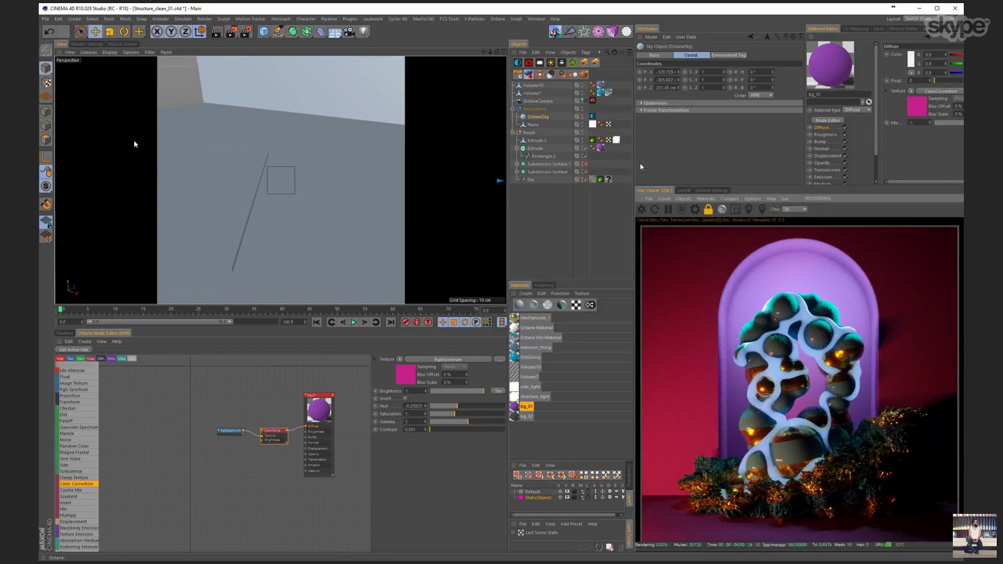
# - Toggle the OctaneCamera view, orbit freely around the structure, and return to looking through the OctaneCamera
pyautogui.click(583, 102)
pyautogui.click(584, 102)
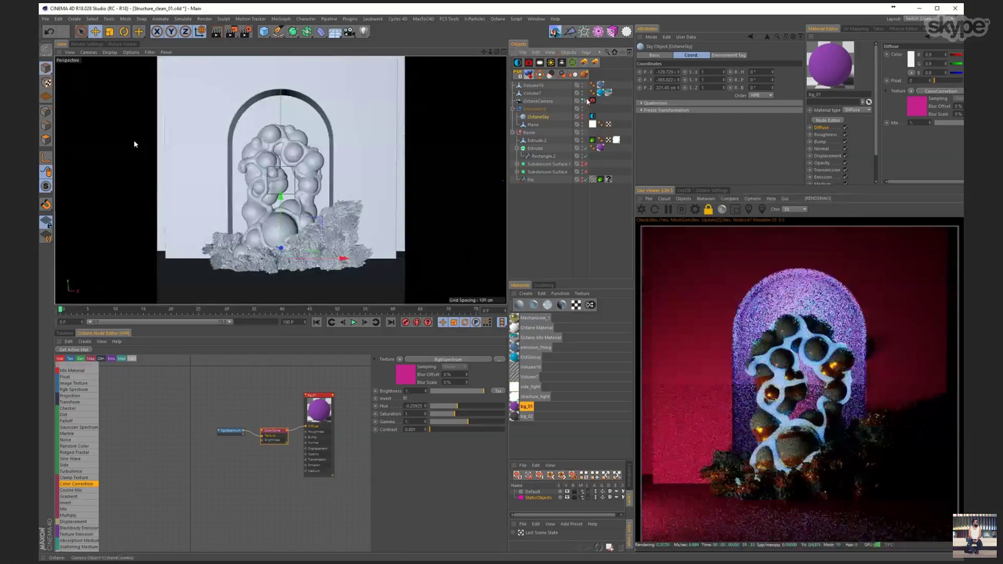
pyautogui.click(584, 102)
pyautogui.moveTo(293, 187)
pyautogui.keyDown('alt'); pyautogui.mouseDown()
pyautogui.moveTo(266, 180)
pyautogui.moveTo(426, 174)
pyautogui.moveTo(381, 239)
pyautogui.moveTo(320, 226)
pyautogui.moveTo(316, 191)
pyautogui.moveTo(386, 156)
pyautogui.mouseUp(); pyautogui.keyUp('alt')
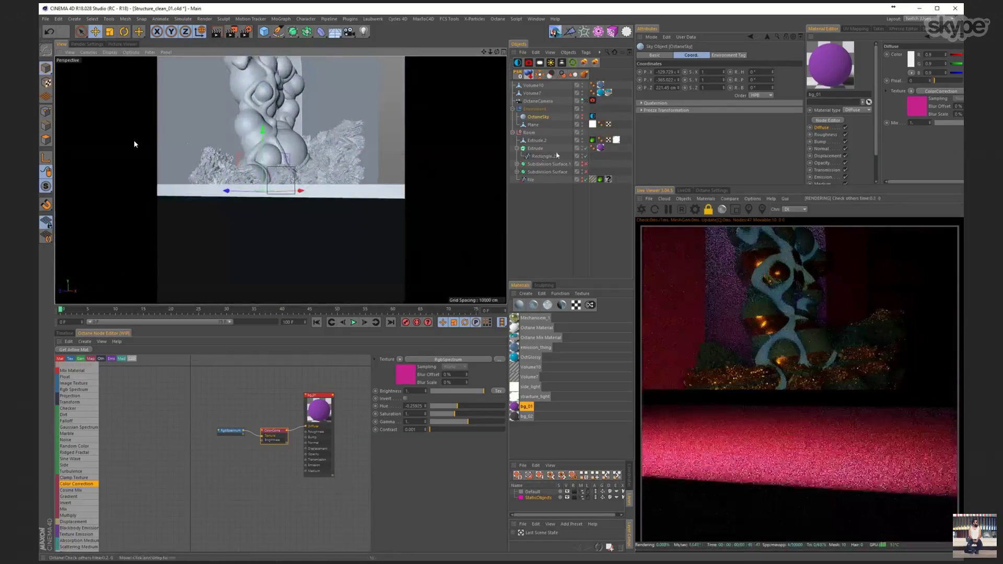
pyautogui.click(587, 103)
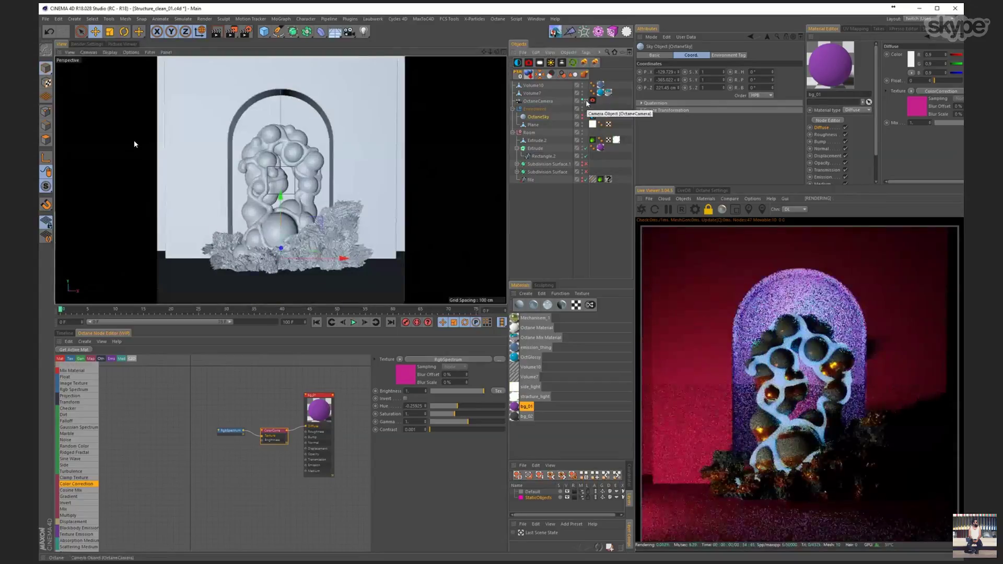
# - Disable the Plane light so only the structure light behind the arch illuminates the scene
pyautogui.click(533, 125)
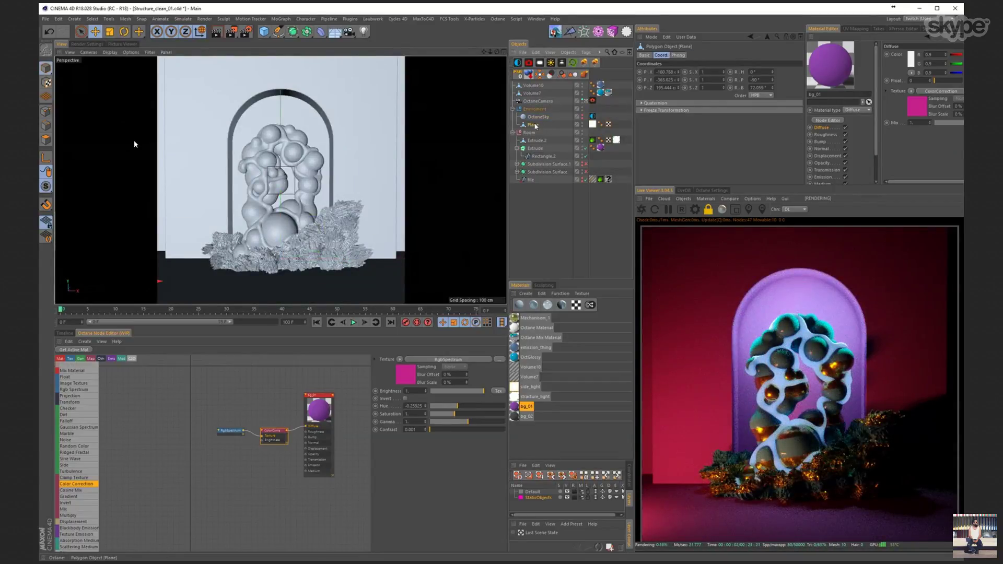
pyautogui.click(582, 125)
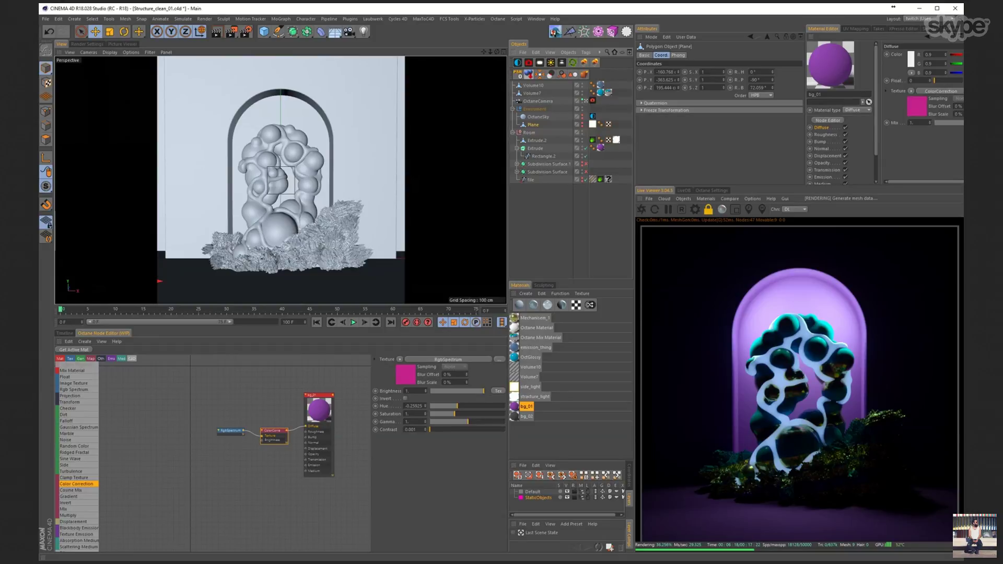
# - Switch the viewport to the four-view layout and leave the full-screen shared view for the Skype window
pyautogui.press('F5')
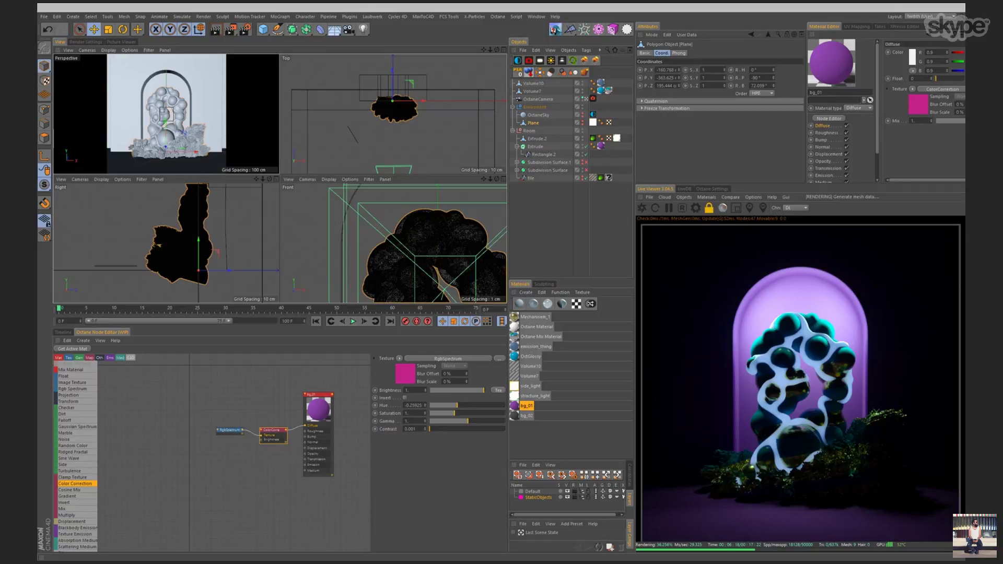
pyautogui.middleClick(275, 71)
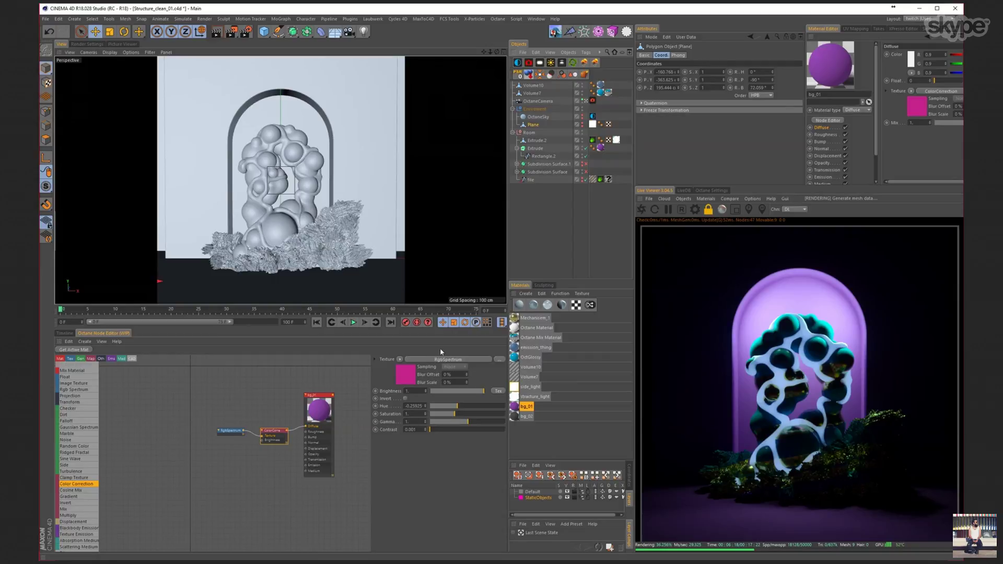
pyautogui.press('F5')
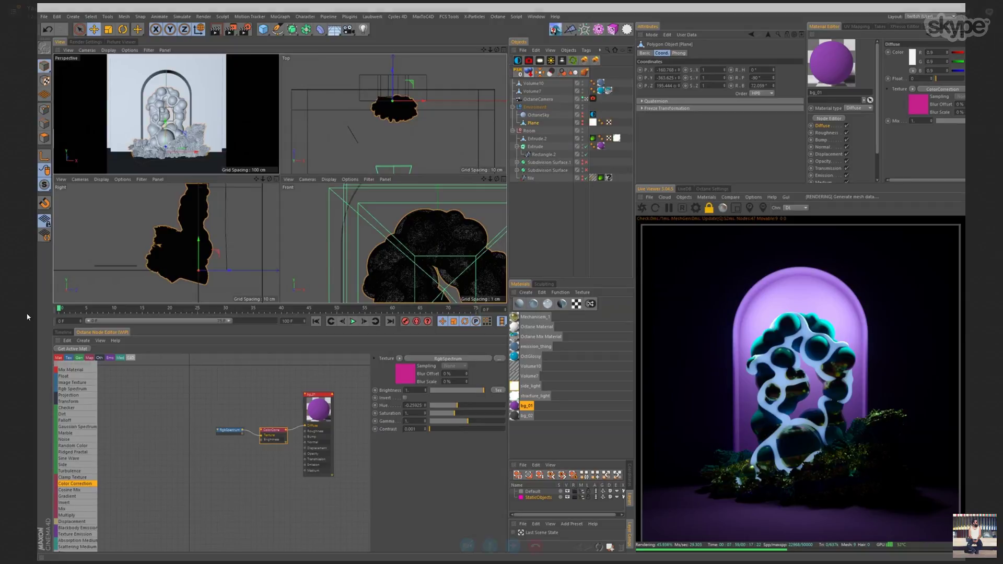
pyautogui.doubleClick(260, 375)
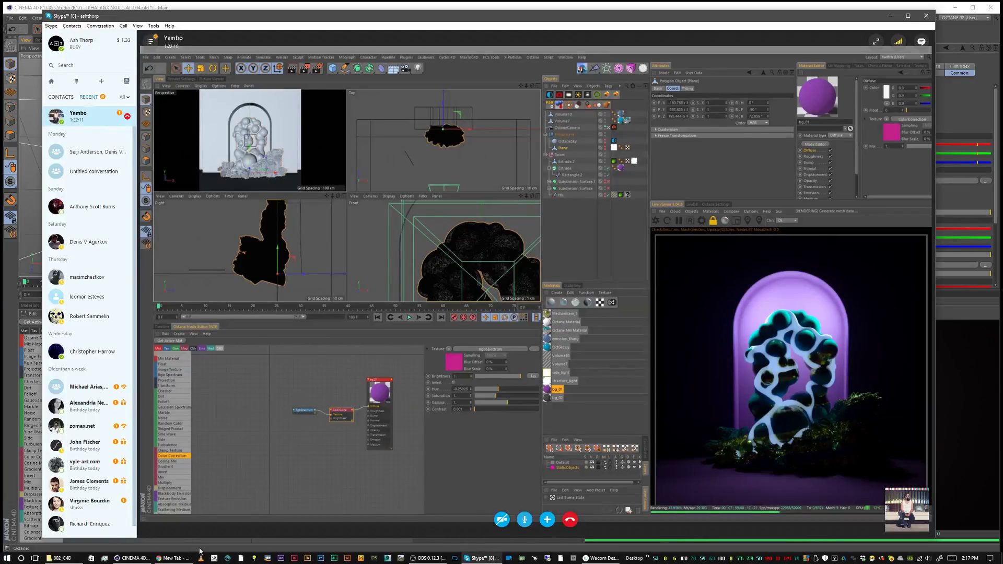